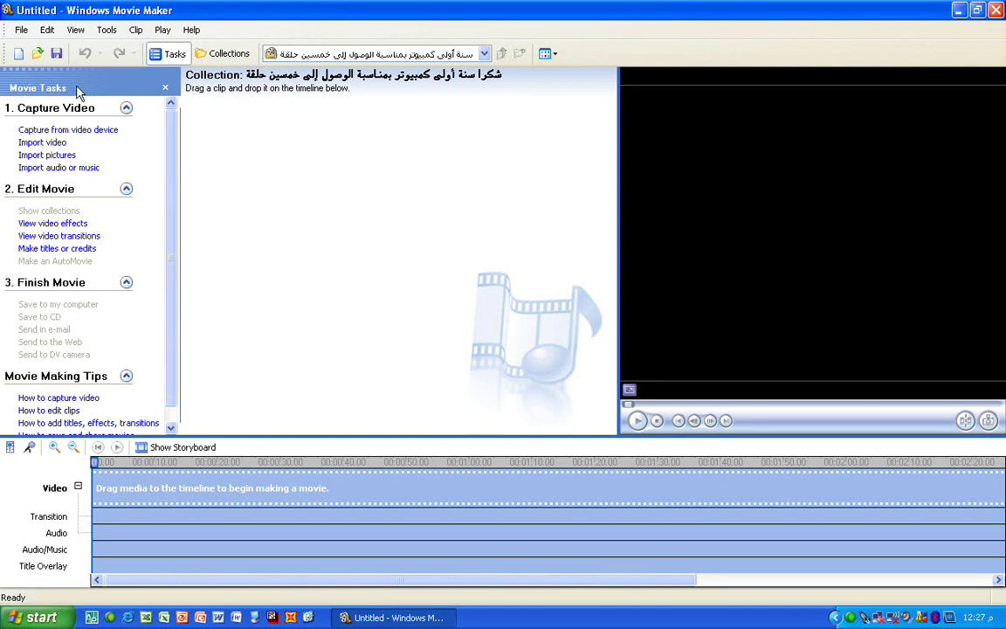
# Step: Switch the Movie Tasks and Collections panes on and off to compare them, finishing with Movie Tasks shown
pyautogui.click(155, 56)
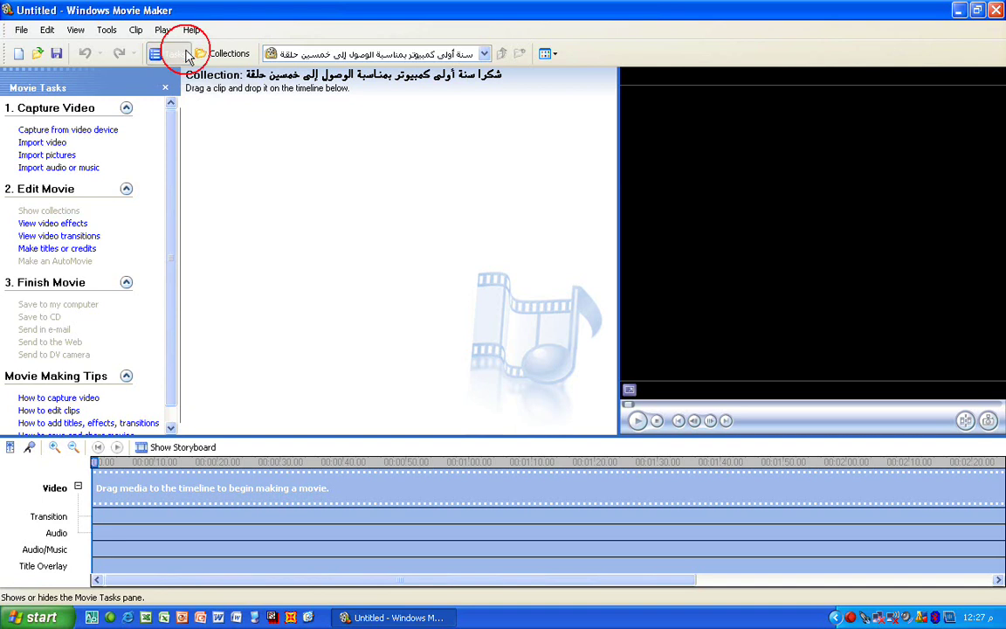
pyautogui.click(172, 58)
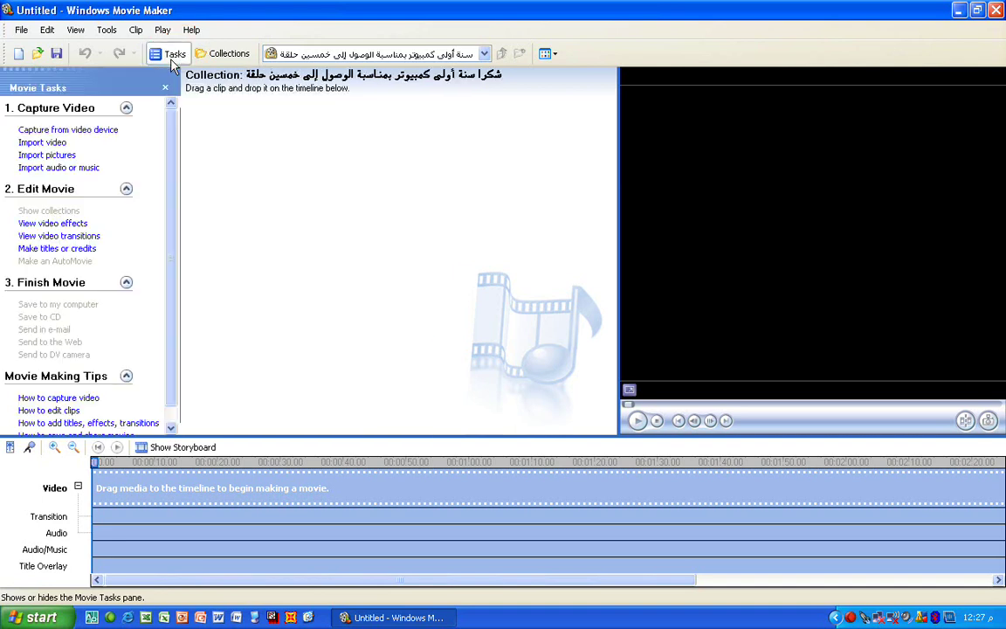
pyautogui.click(172, 60)
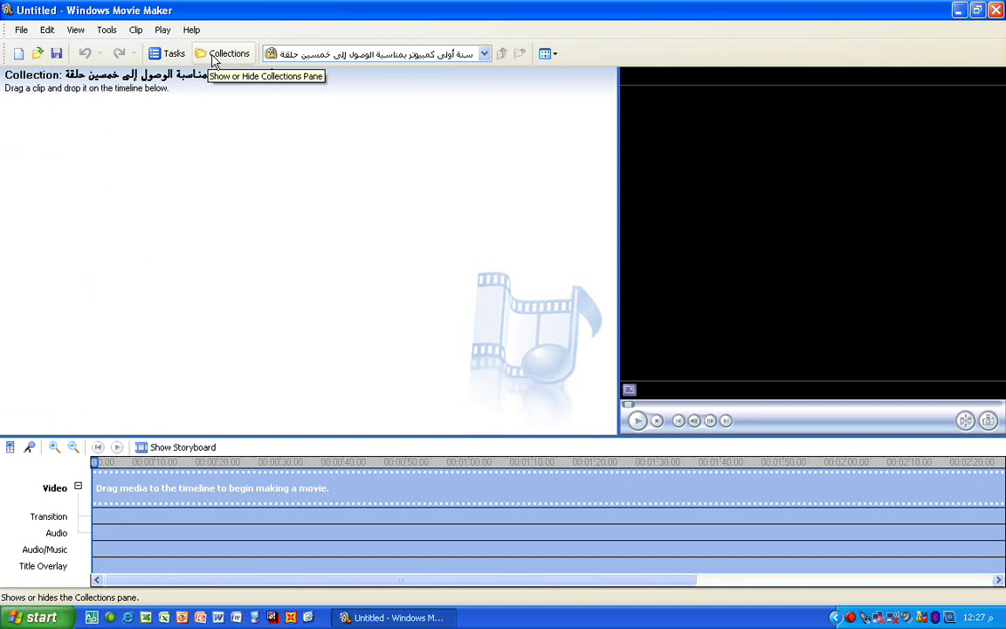
pyautogui.click(208, 57)
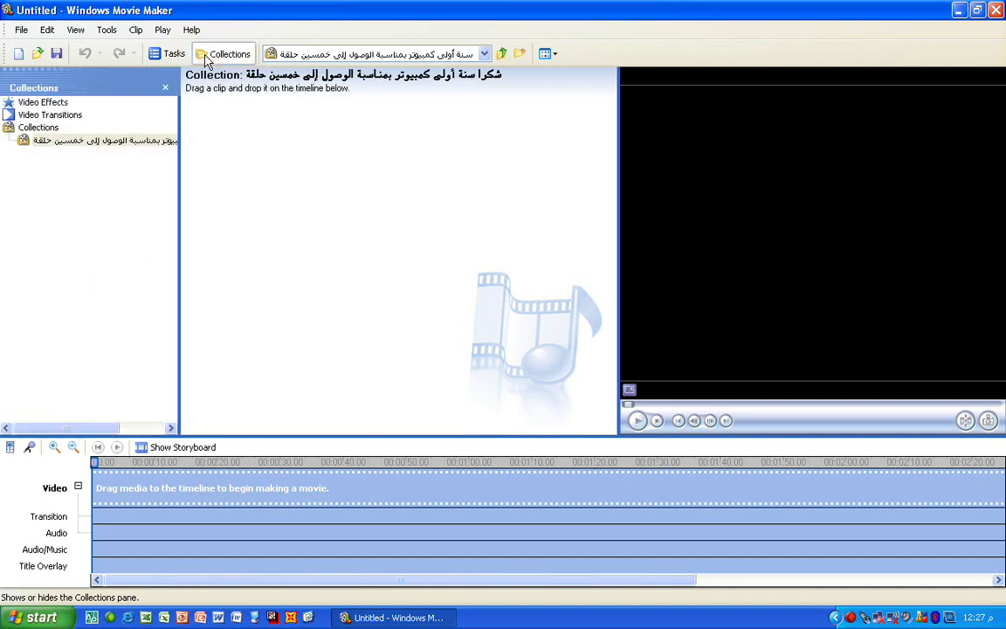
pyautogui.click(208, 58)
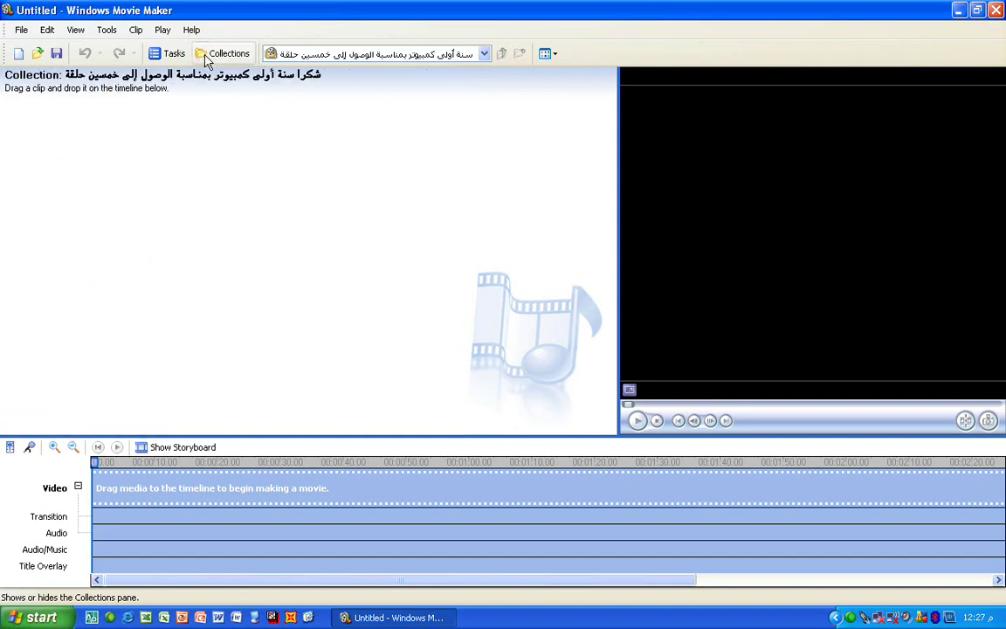
pyautogui.click(206, 54)
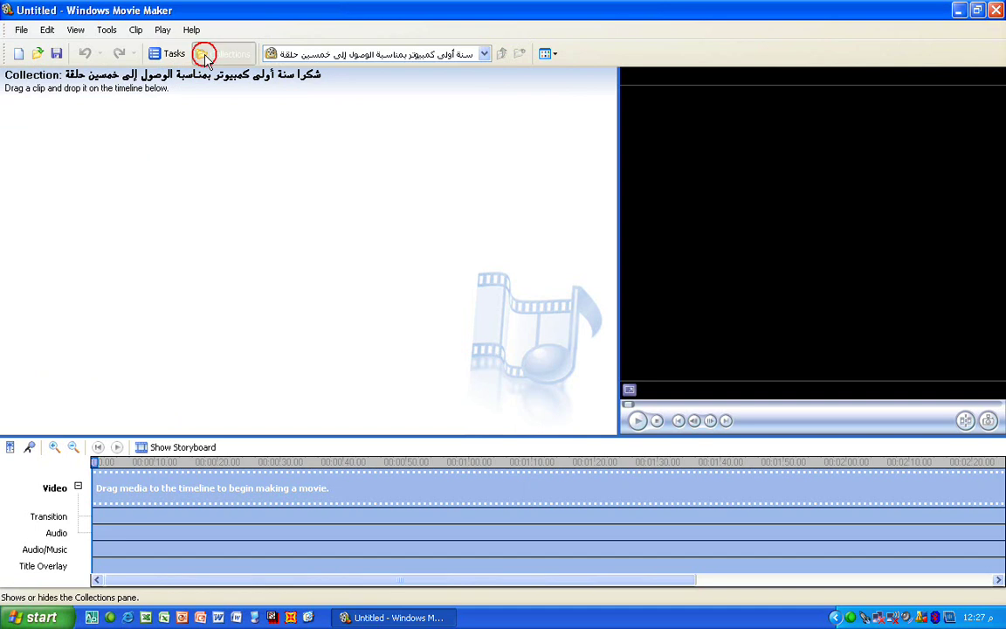
pyautogui.click(160, 54)
pyautogui.click(203, 53)
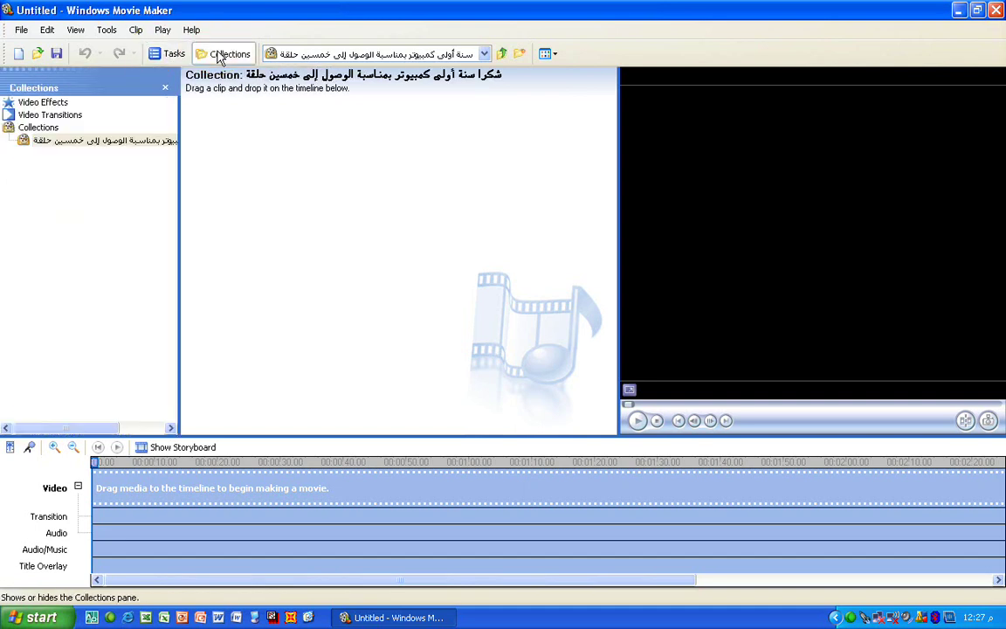
pyautogui.click(172, 58)
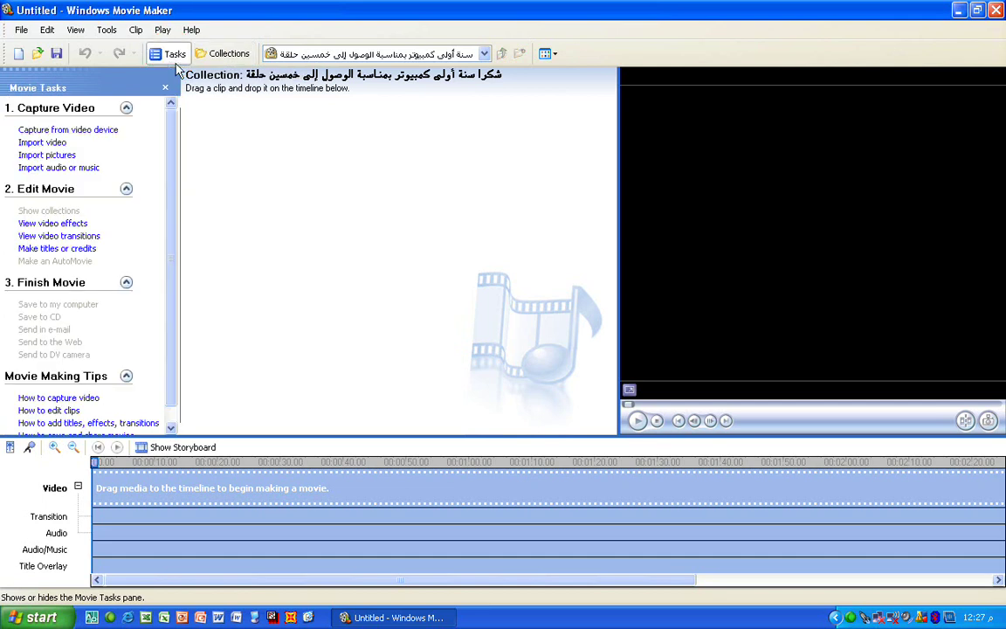
# Step: Examine the list of collections and all Movie Tasks sections, collapsing and re-expanding the Capture Video section
pyautogui.click(484, 54)
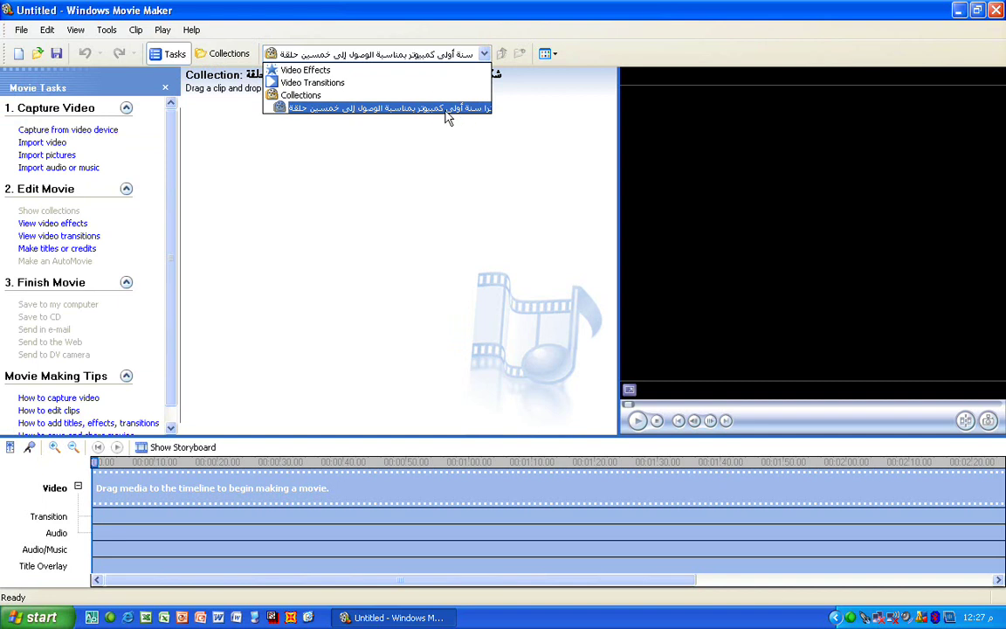
pyautogui.click(410, 164)
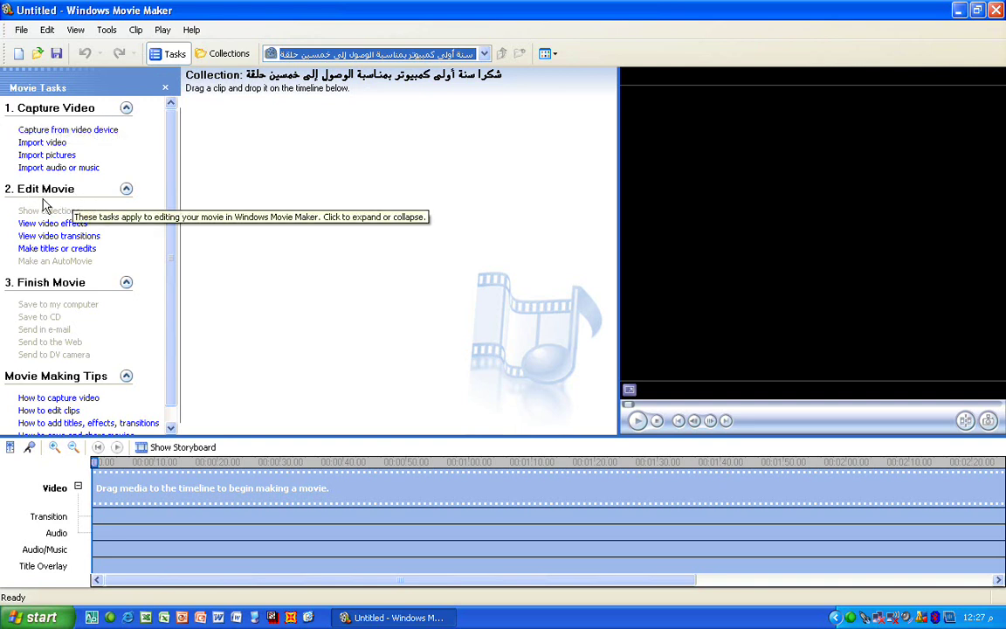
pyautogui.click(172, 350)
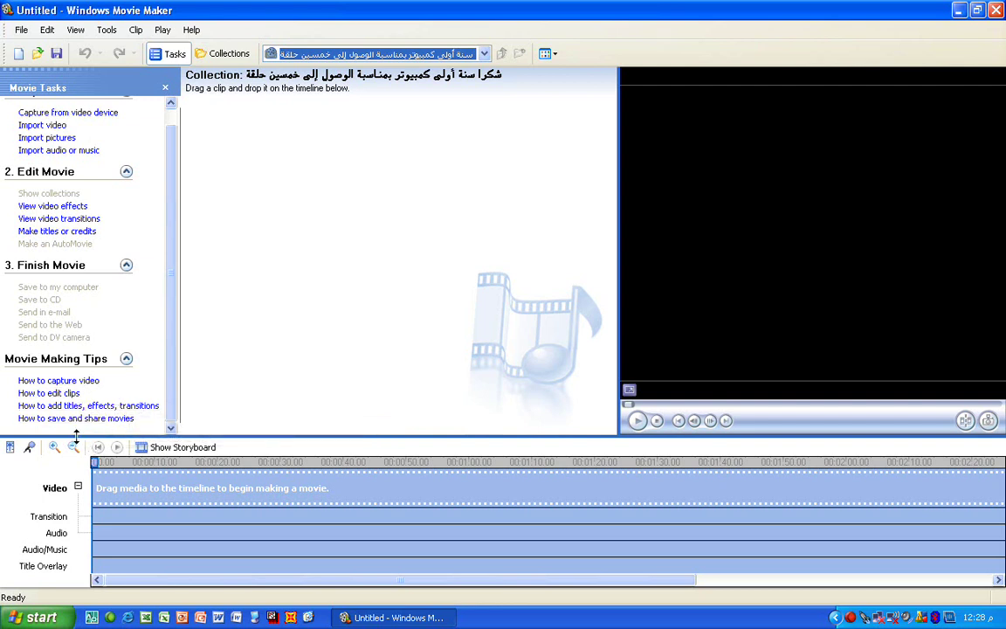
pyautogui.moveTo(173, 306); pyautogui.dragTo(153, 189)
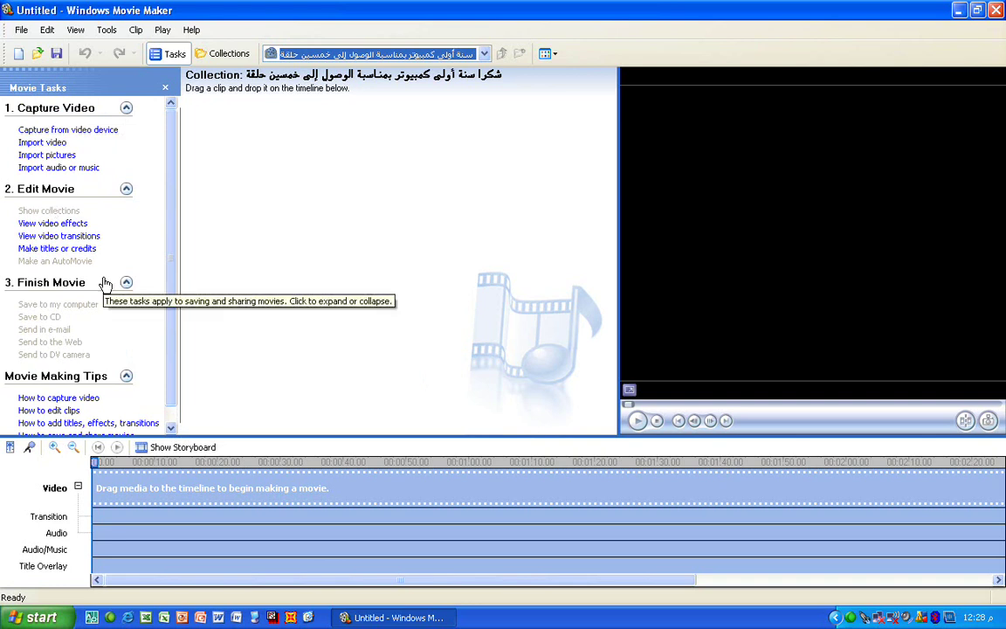
pyautogui.click(125, 109)
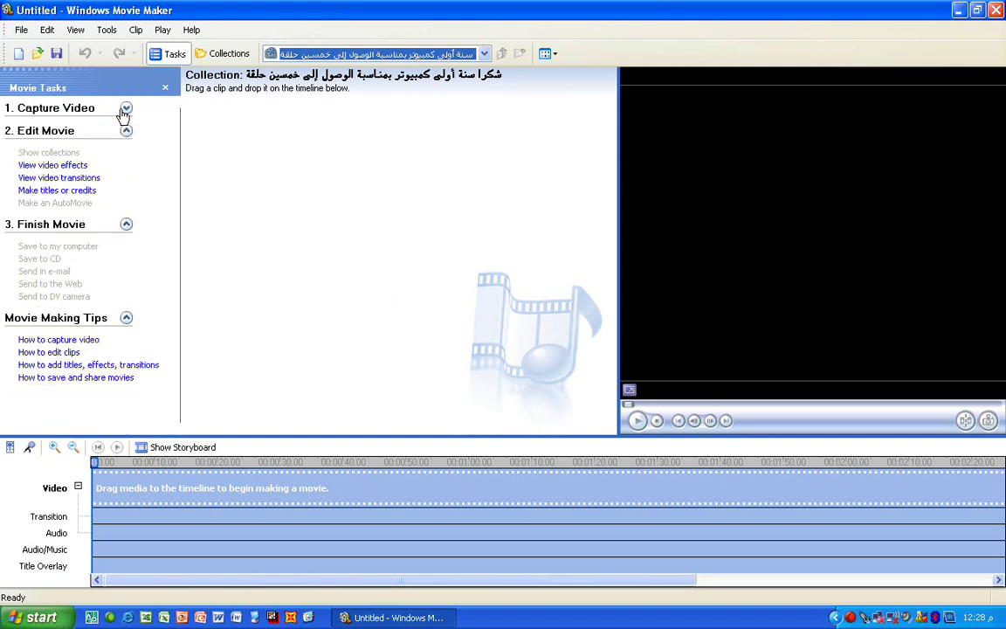
pyautogui.click(125, 110)
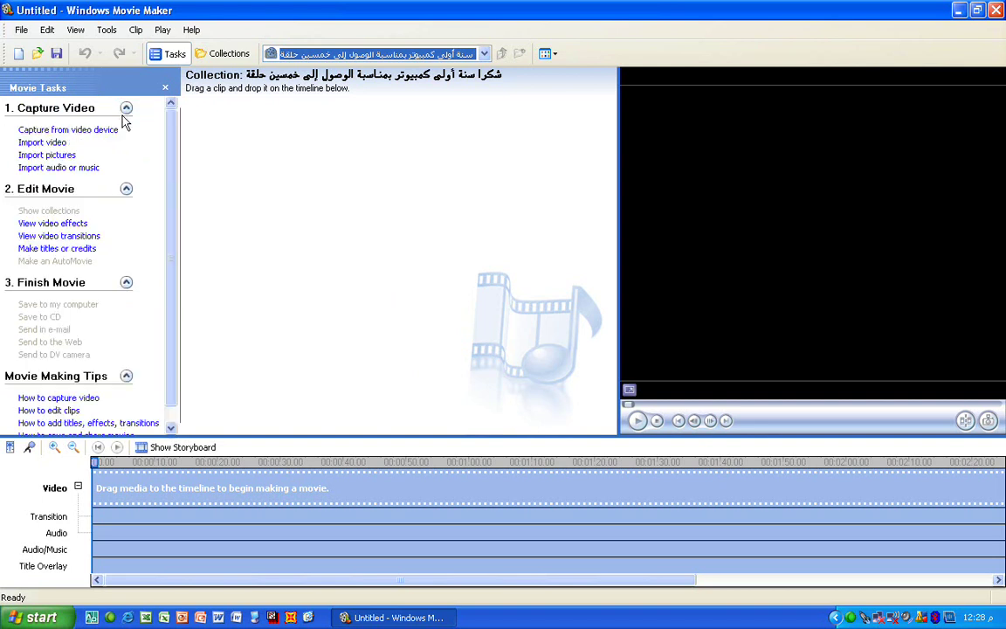
pyautogui.click(124, 110)
pyautogui.click(124, 110)
# Step: Capture a clip of about 50 seconds from the Camtasia Studio Video Capture Driver as Untitled in My Videos, at best playback quality
pyautogui.click(86, 130)
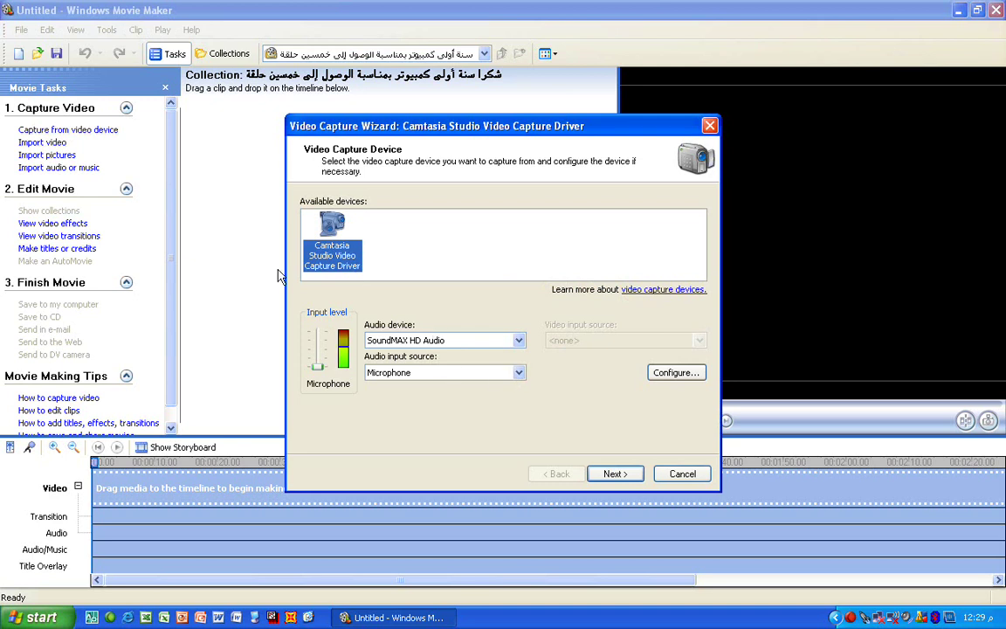
pyautogui.click(636, 474)
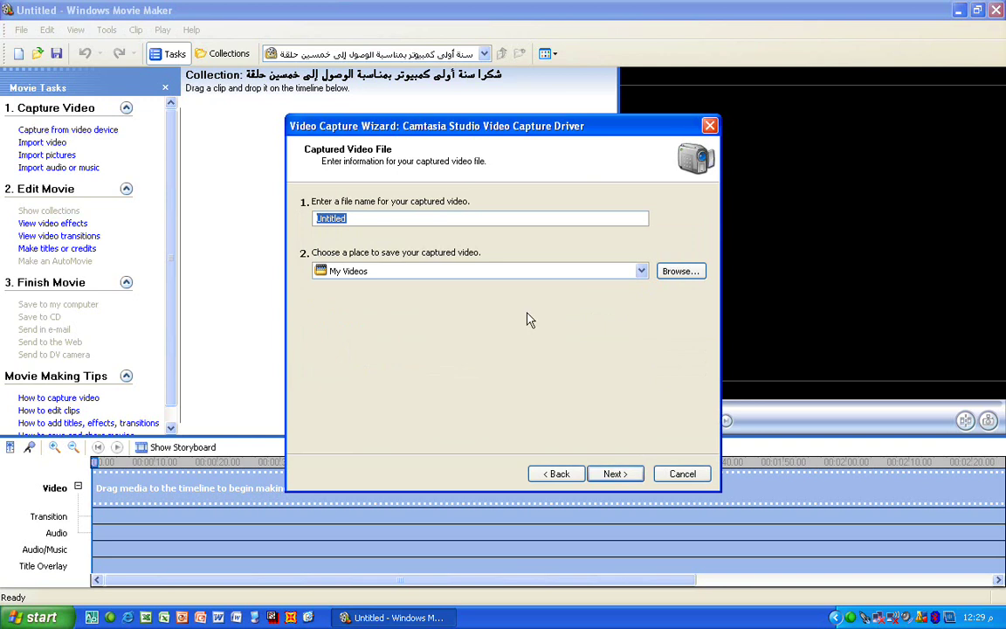
pyautogui.click(599, 477)
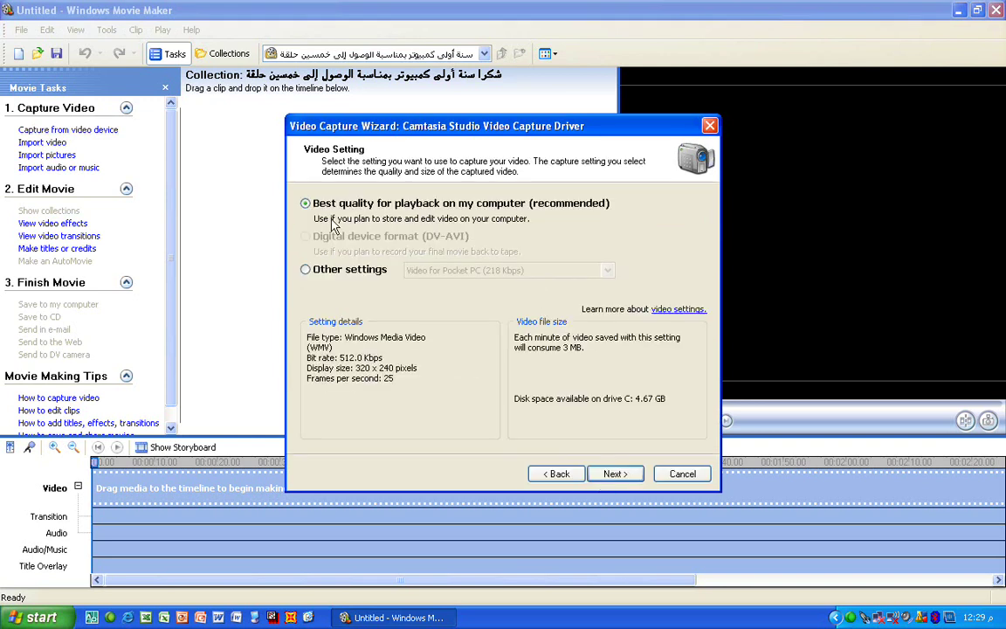
pyautogui.click(621, 476)
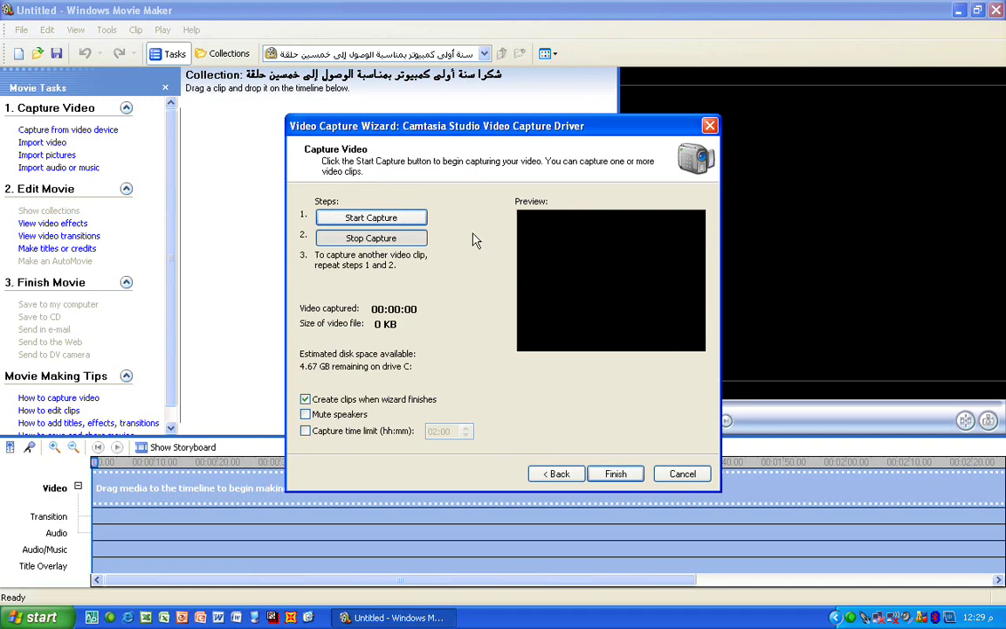
pyautogui.click(412, 221)
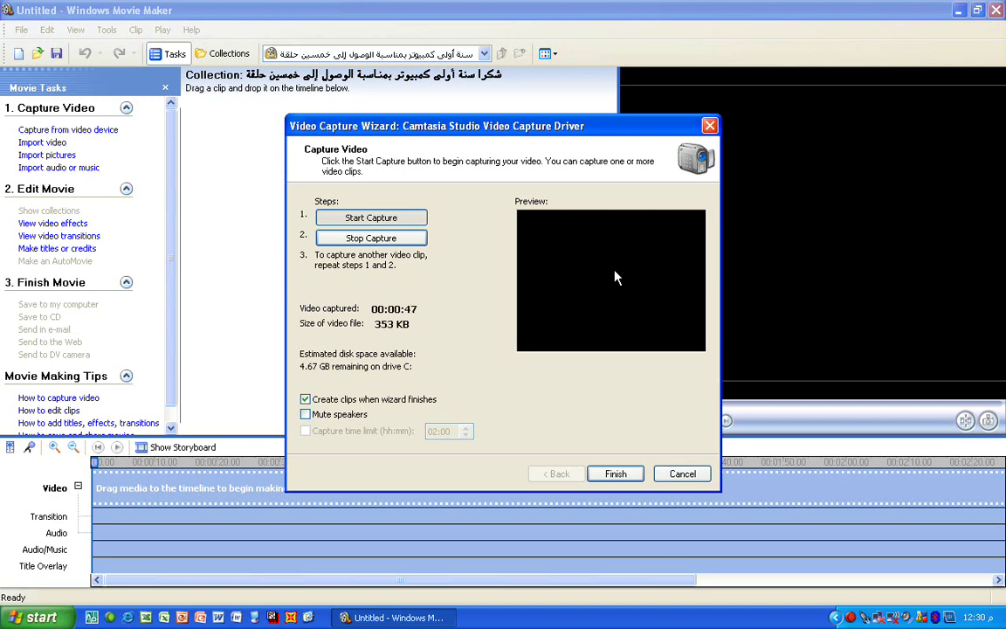
pyautogui.click(416, 237)
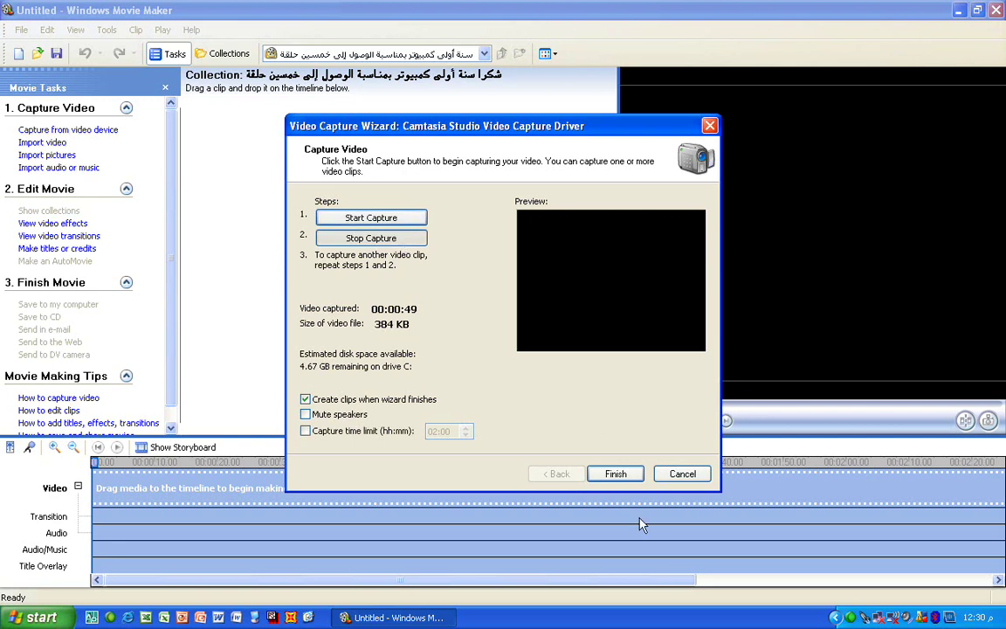
pyautogui.click(607, 476)
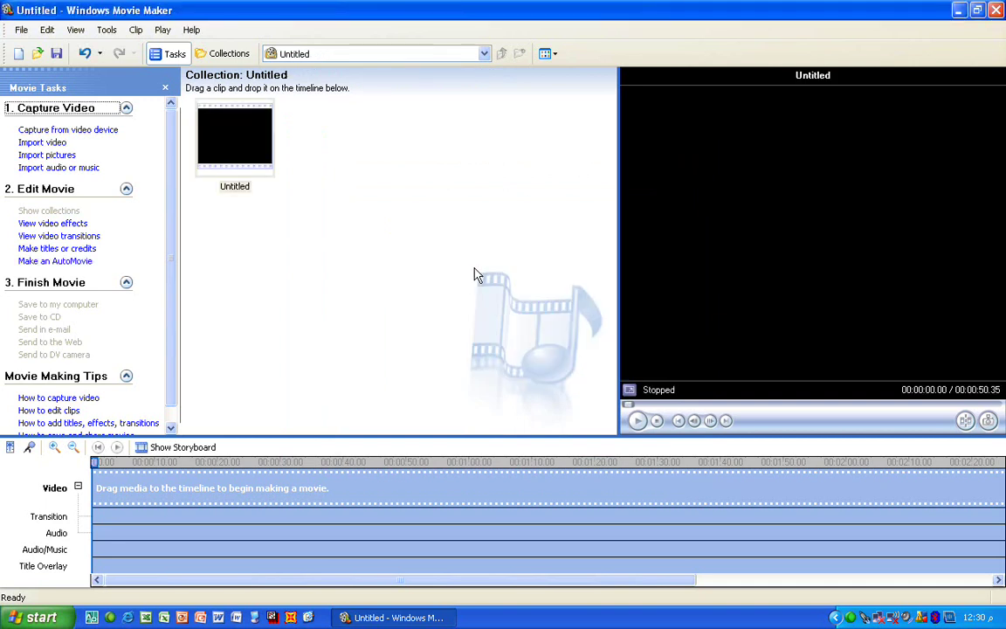
# Step: Delete the captured Untitled clip from its collection
pyautogui.click(208, 144)
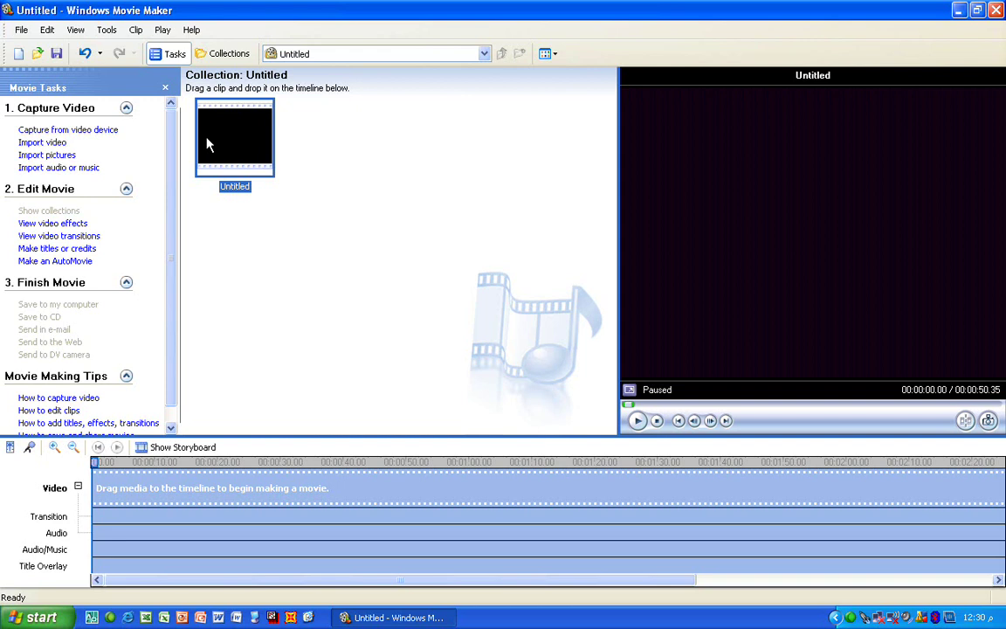
pyautogui.press('Delete')
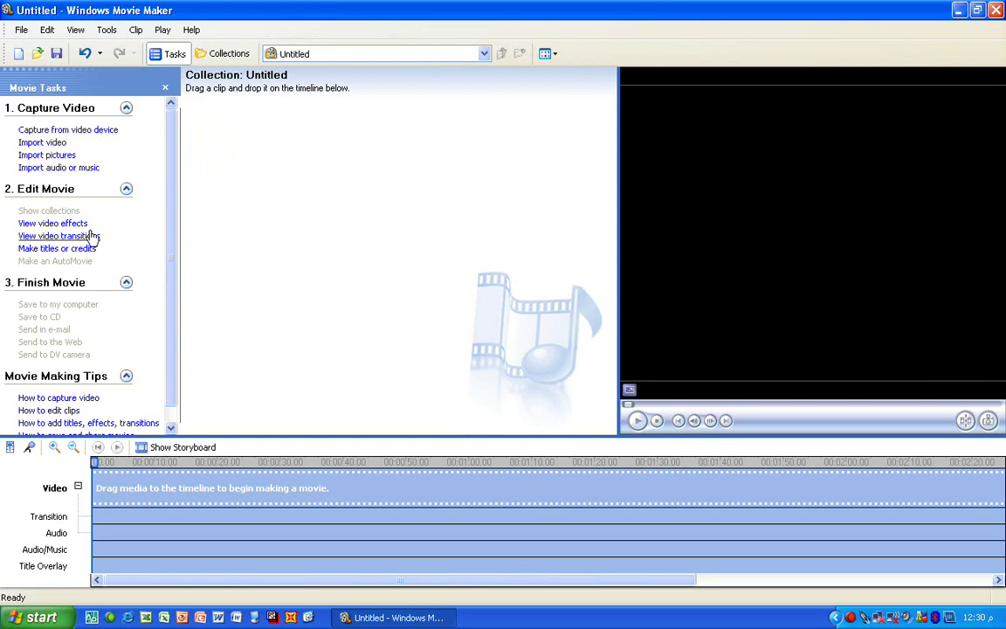
# Step: Import the video "شكرا سنة أولى كمبيوتر بمناسبة الوصول إلى خمسين حلقة" with clip creation enabled
pyautogui.click(53, 144)
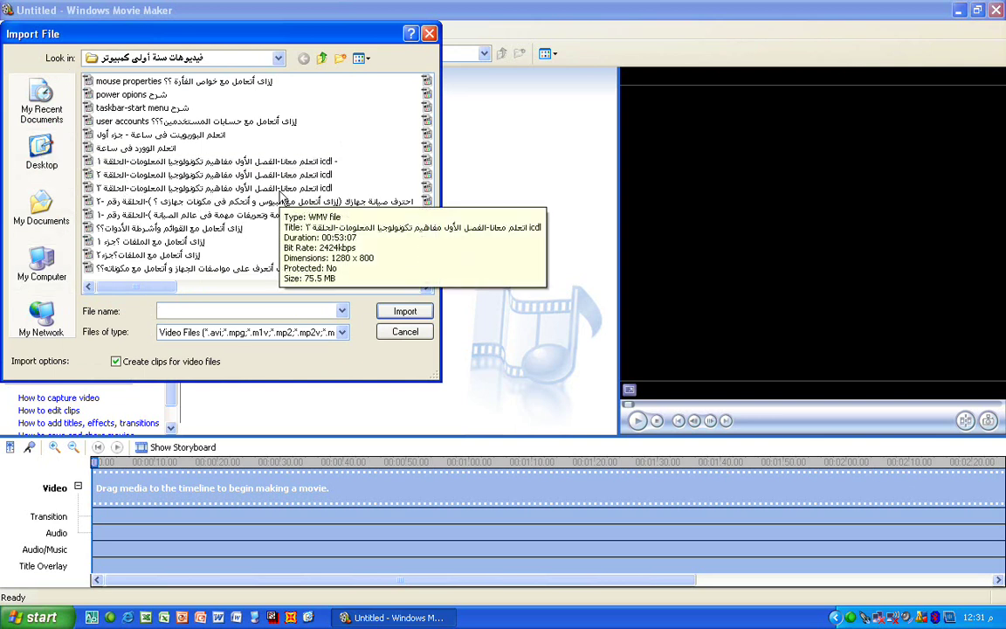
pyautogui.click(253, 219)
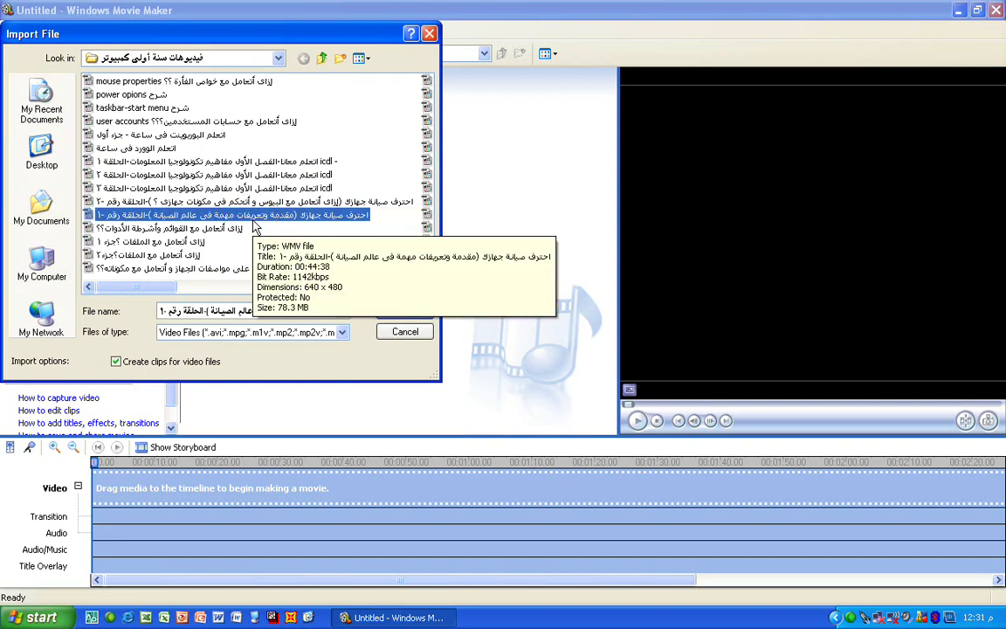
pyautogui.press('Down')
pyautogui.press('Down')
pyautogui.press('Down')
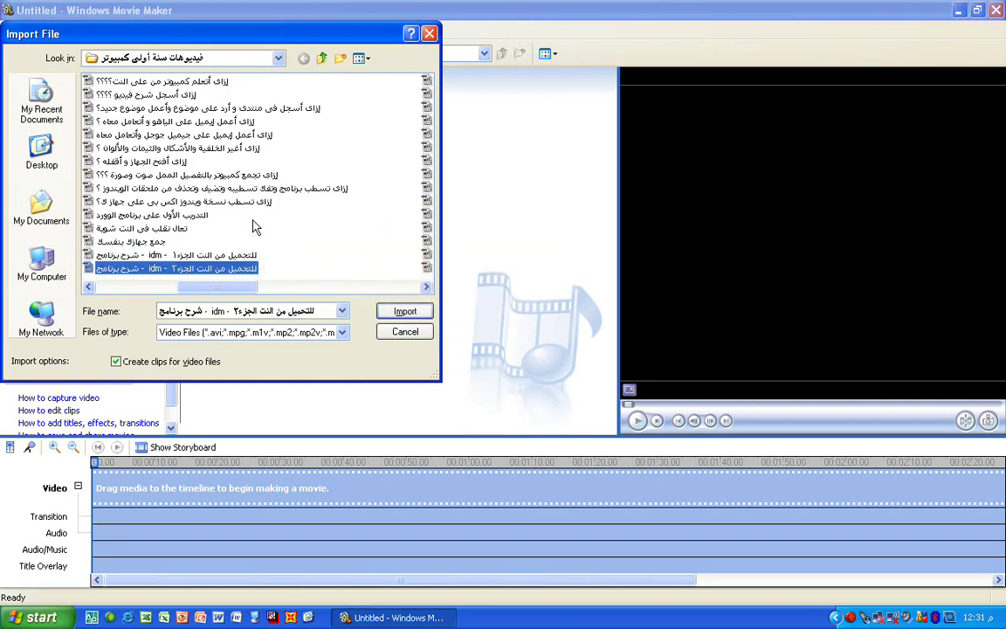
pyautogui.press('Down')
pyautogui.press('Down')
pyautogui.press('Down')
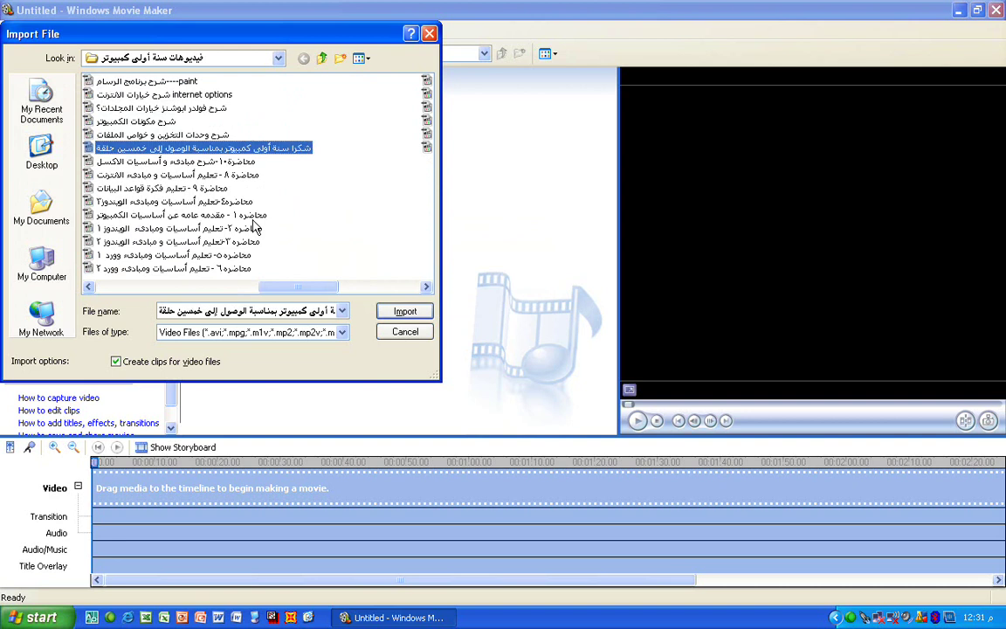
pyautogui.press('Return')
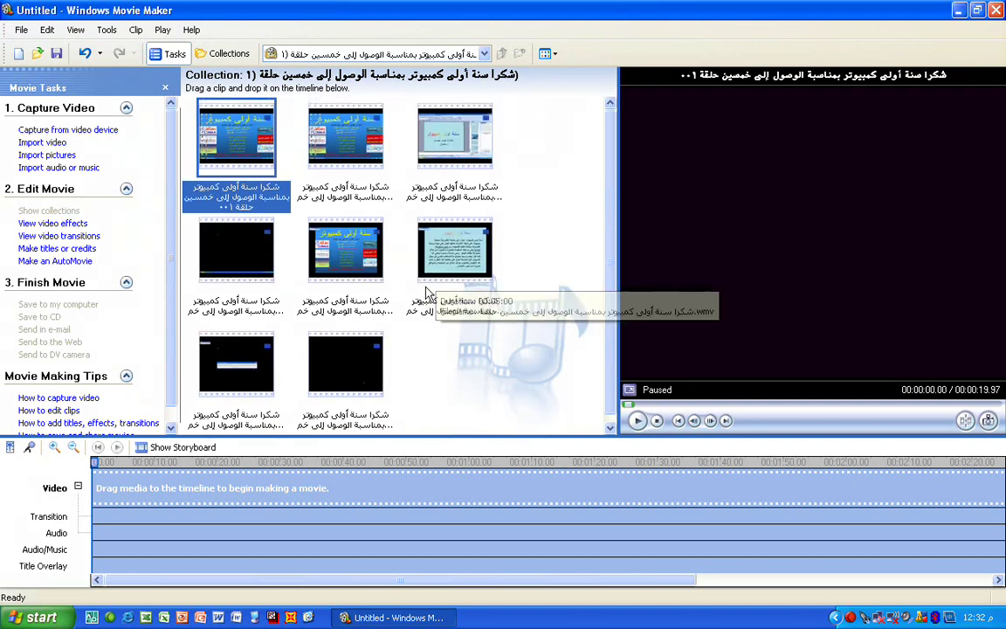
# Step: Delete the Untitled collection and the older empty video collection, and return to the Movie Tasks pane
pyautogui.click(224, 53)
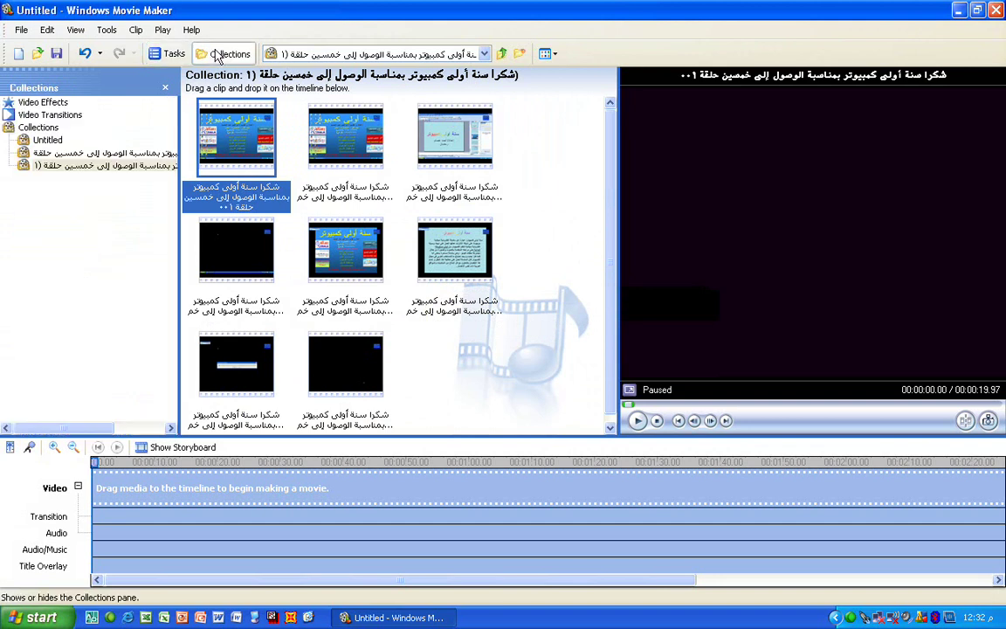
pyautogui.click(51, 140)
pyautogui.rightClick(52, 144)
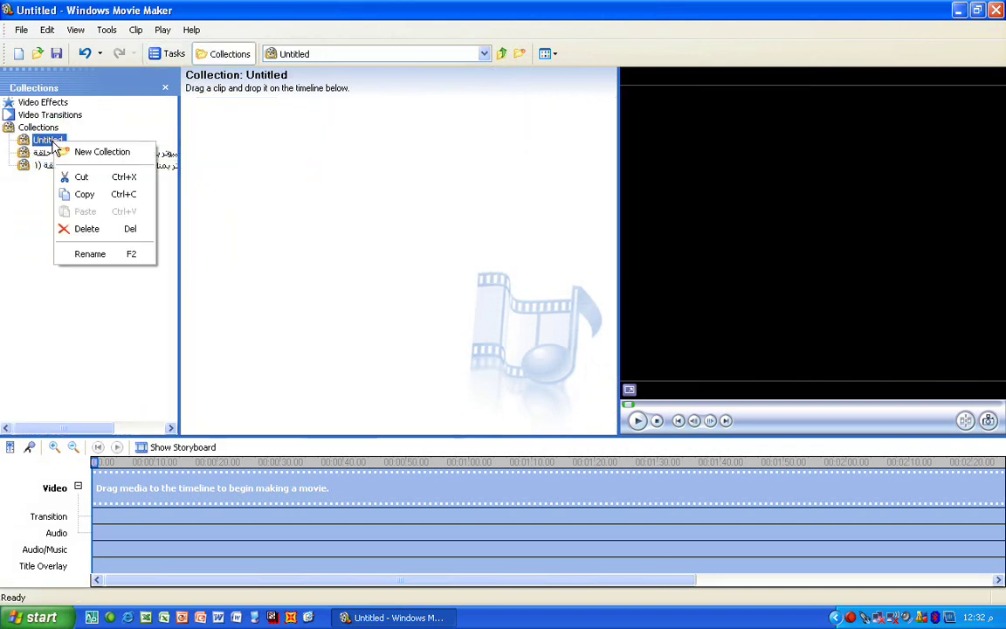
pyautogui.click(81, 231)
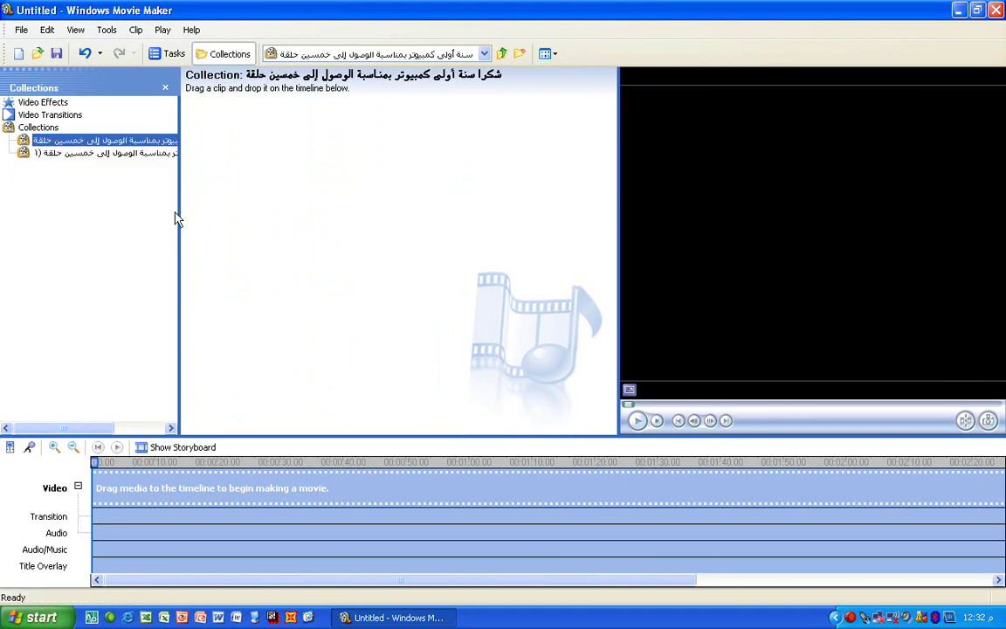
pyautogui.rightClick(137, 143)
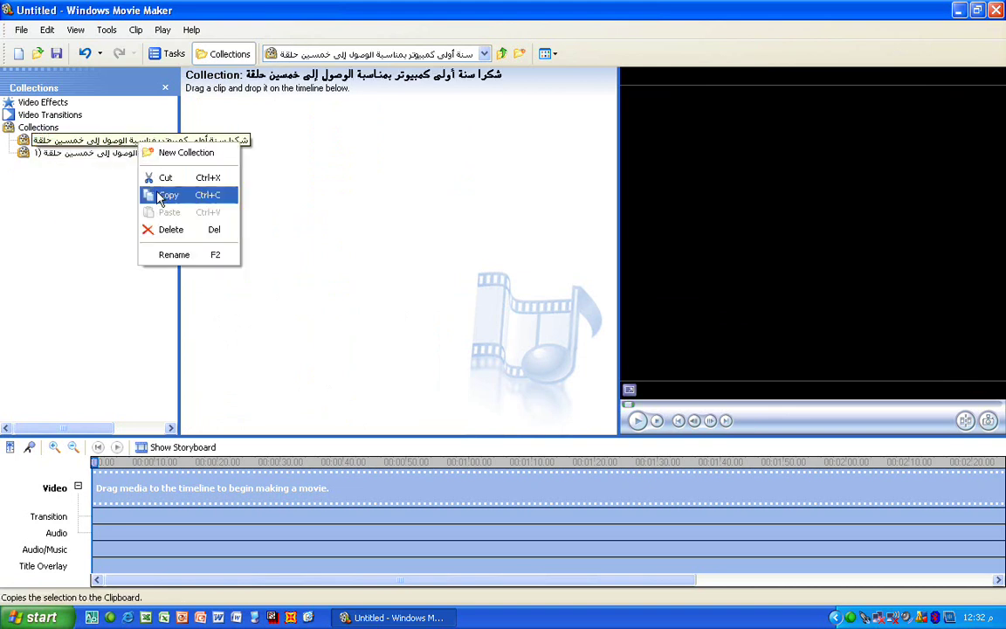
pyautogui.click(170, 236)
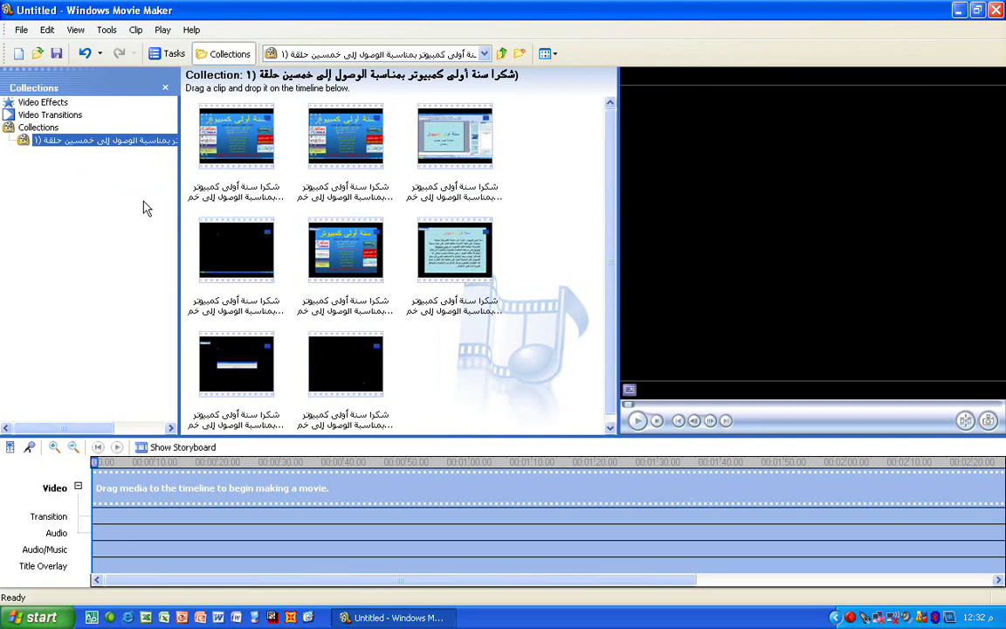
pyautogui.click(165, 88)
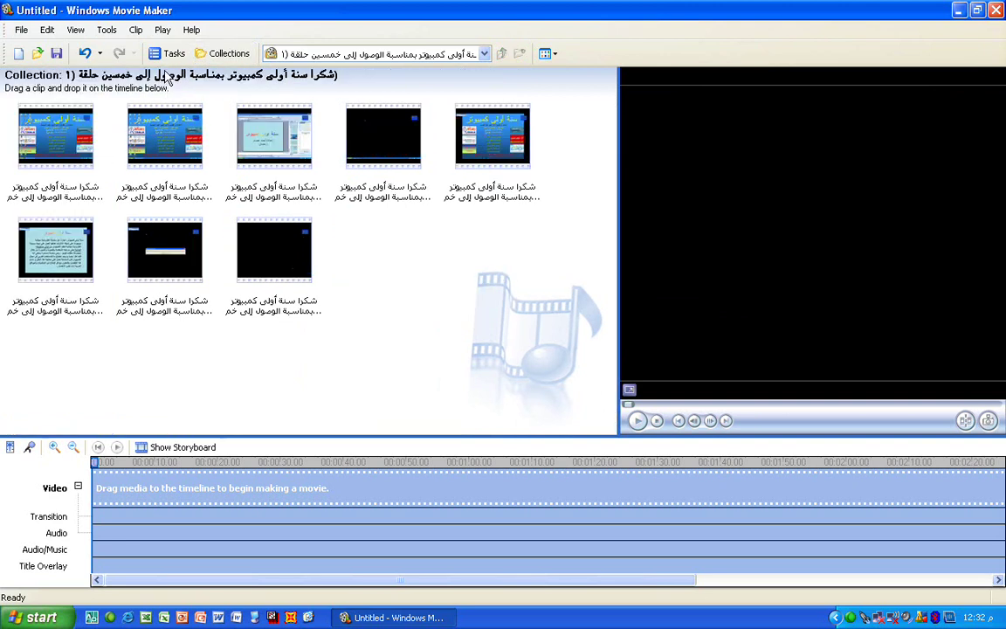
pyautogui.click(158, 53)
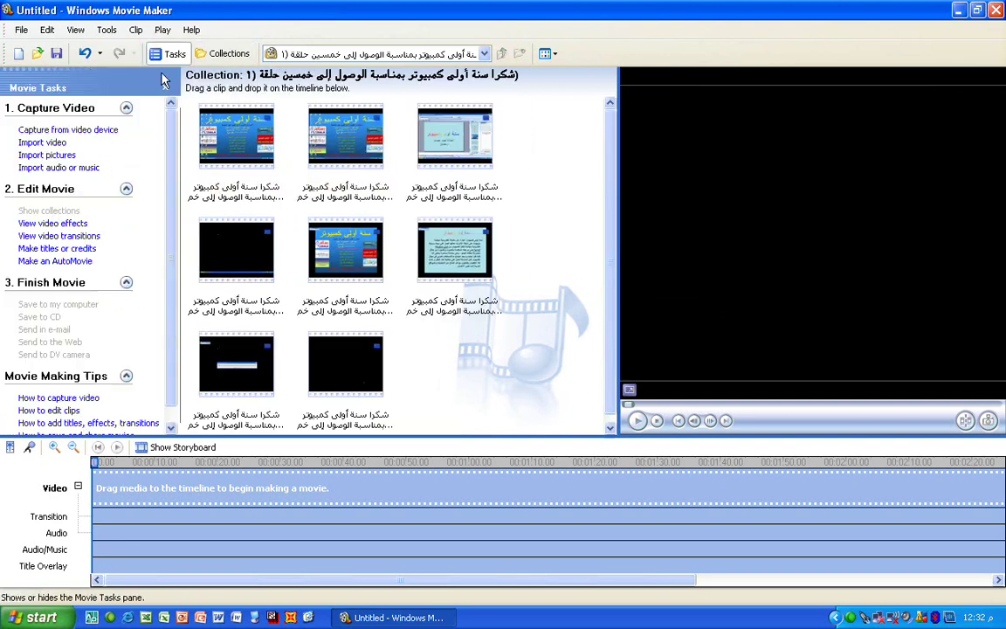
# Step: Play the first clip in the collection and split it at about 14.7 seconds
pyautogui.click(200, 144)
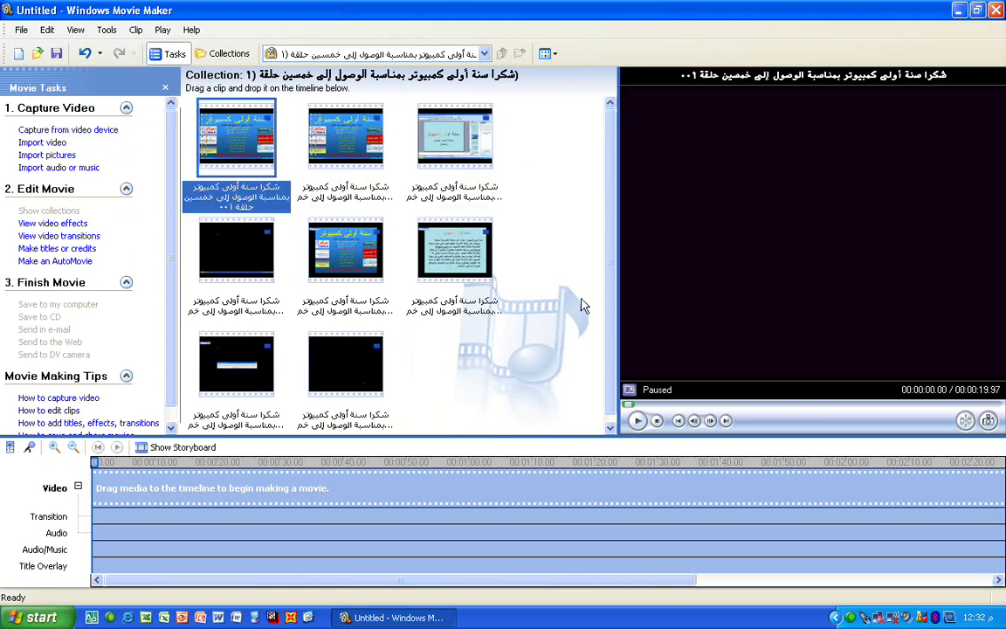
pyautogui.click(637, 421)
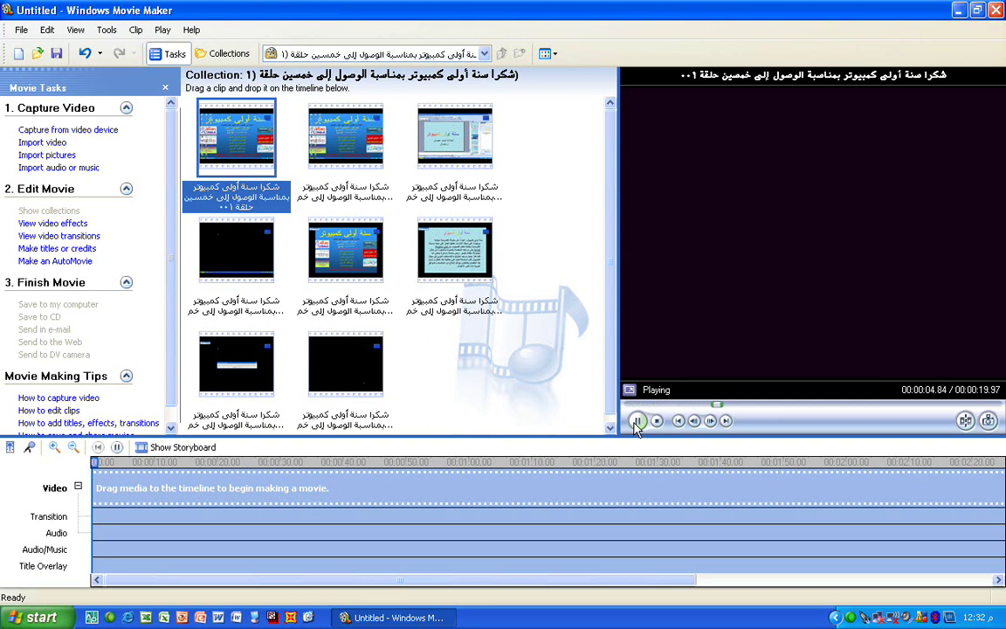
pyautogui.click(637, 421)
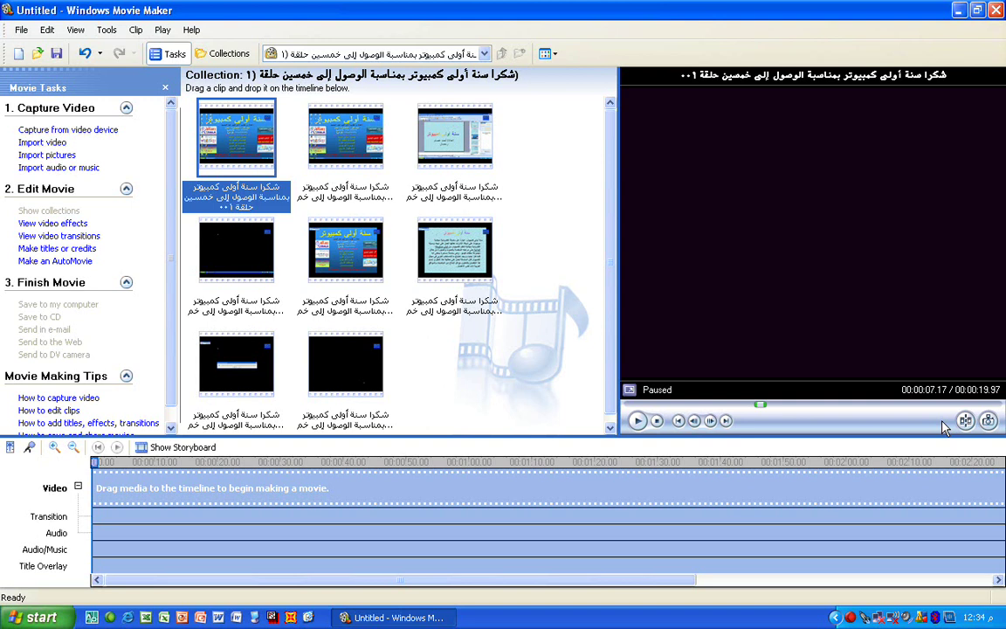
pyautogui.click(636, 421)
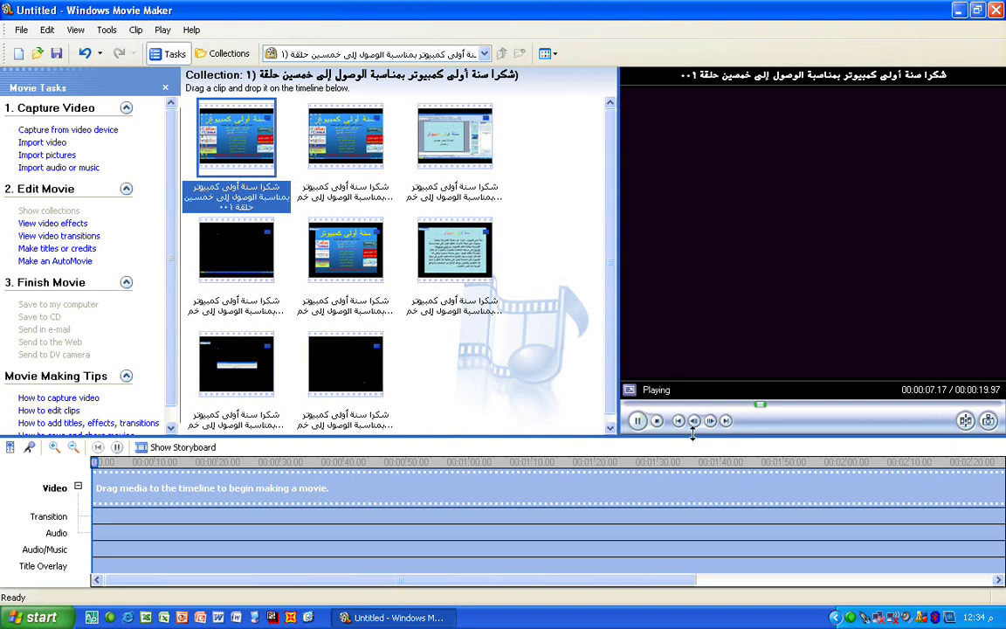
pyautogui.click(966, 421)
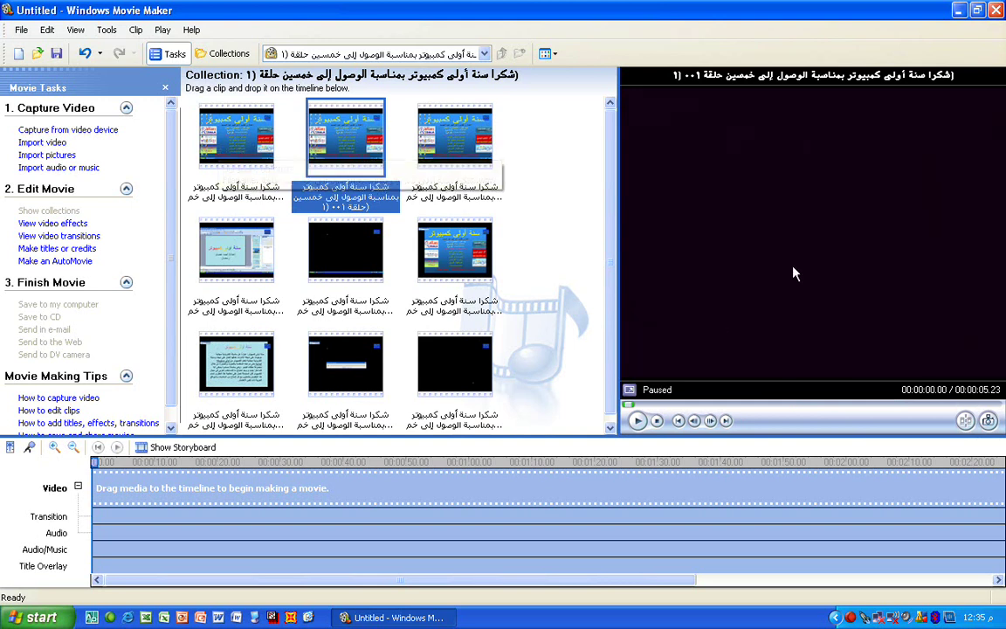
# Step: Compare the two halves of the split clip and play the second one to its end
pyautogui.click(229, 131)
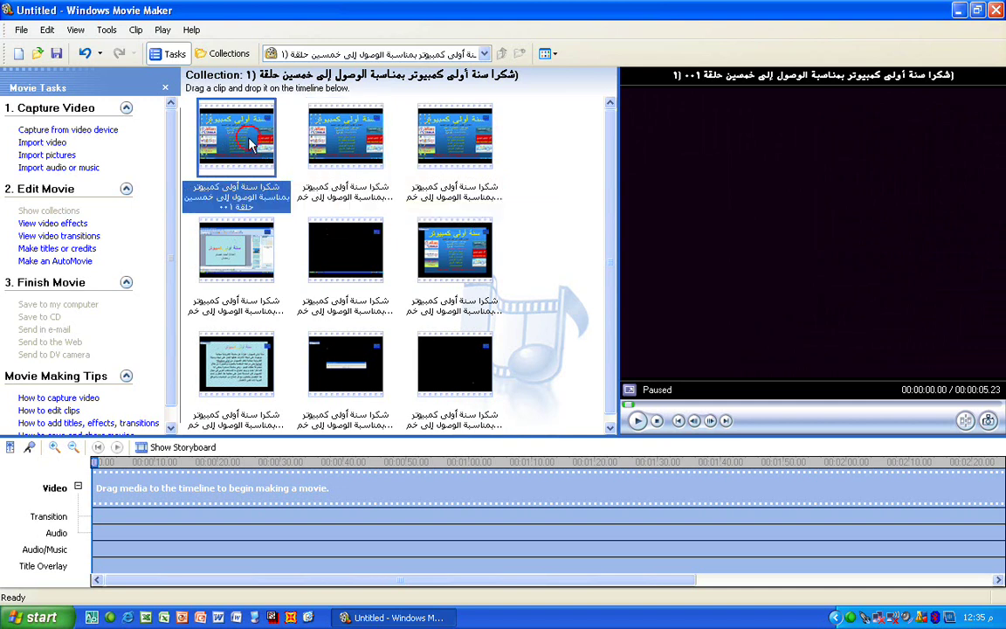
pyautogui.click(369, 162)
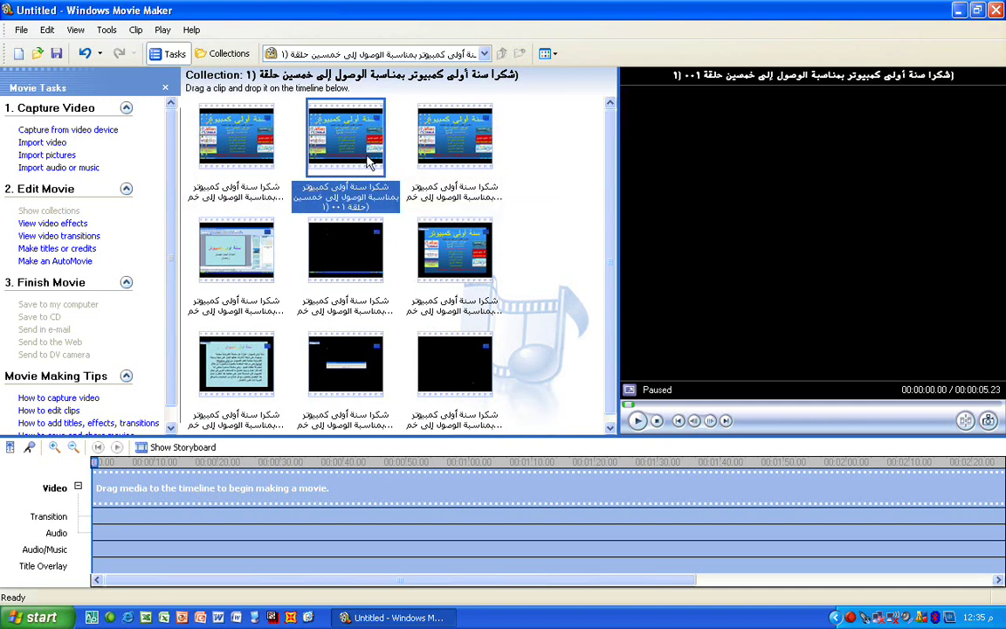
pyautogui.click(638, 421)
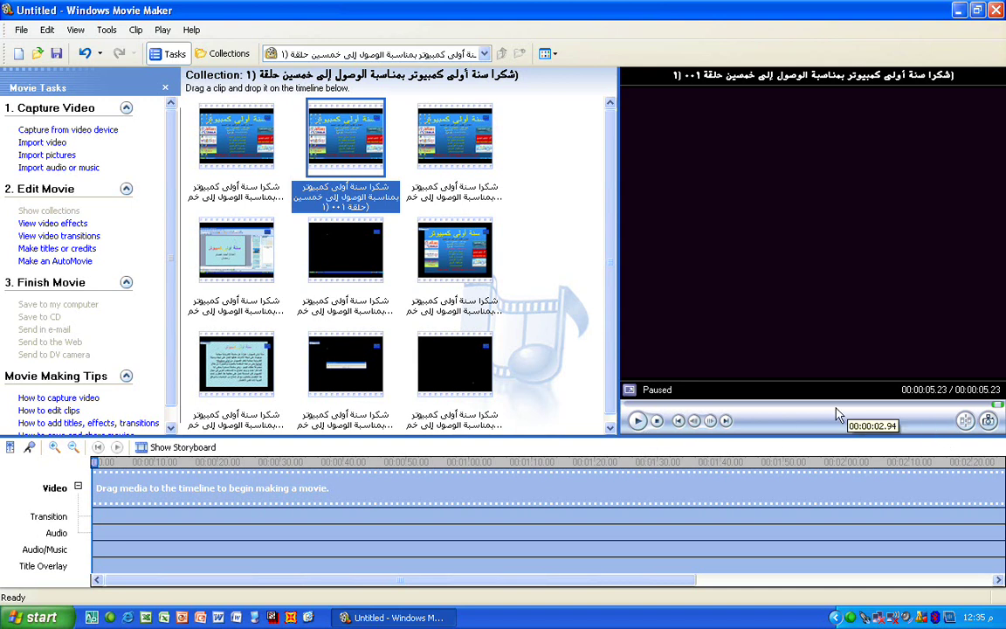
# Step: Take a picture of the second half at about 4.1 seconds and save it to the Desktop under the suggested name
pyautogui.click(638, 421)
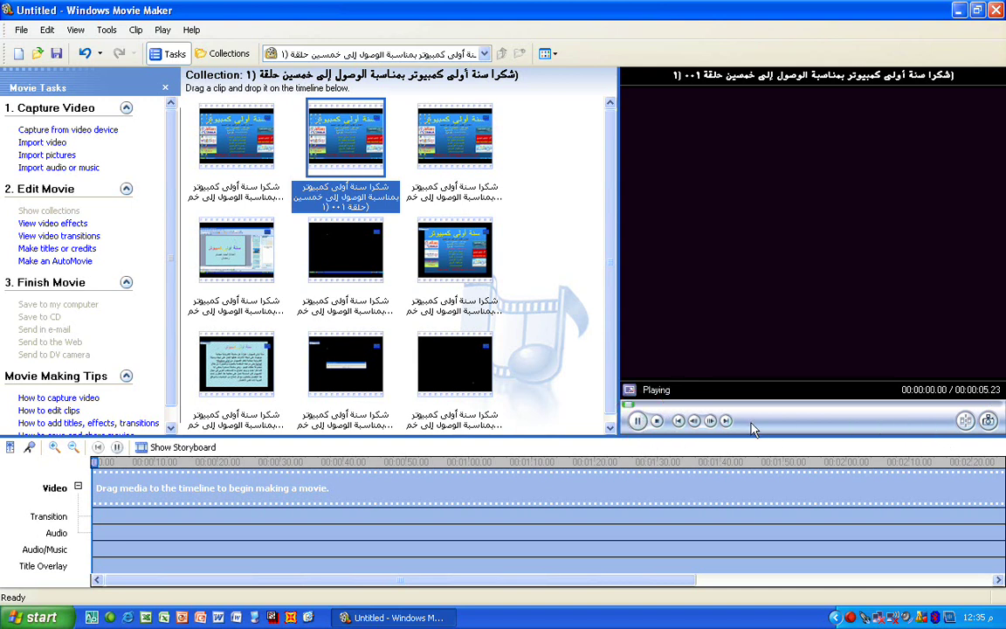
pyautogui.click(988, 421)
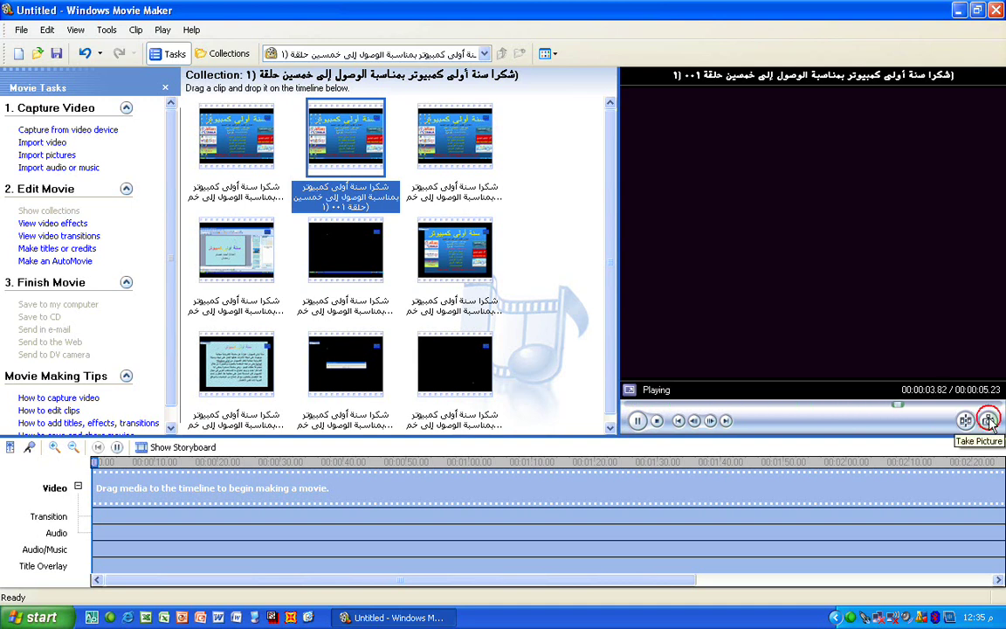
pyautogui.click(41, 147)
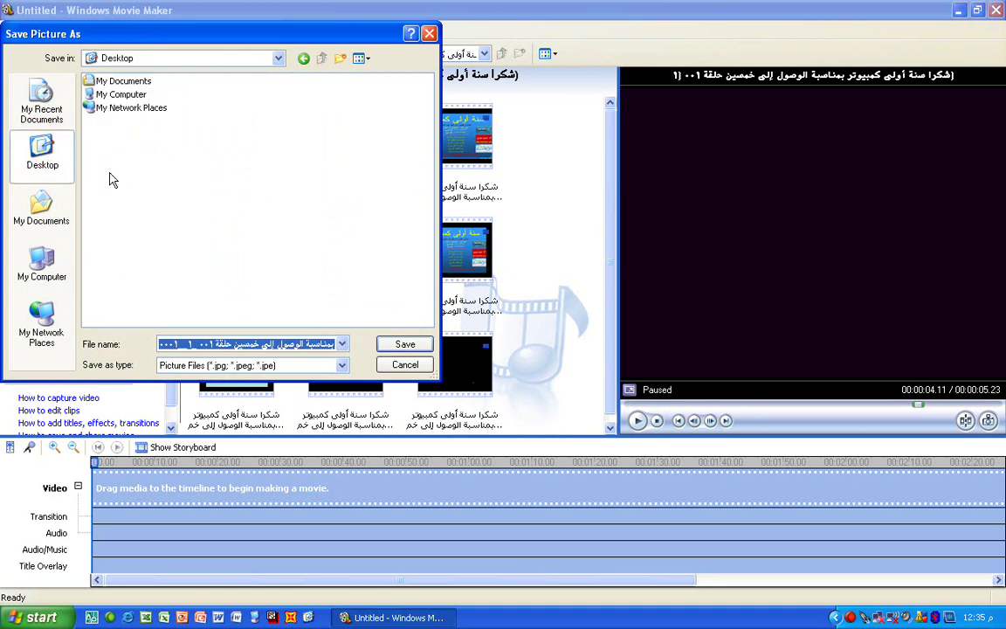
pyautogui.click(401, 344)
# Step: Show the desktop, view the saved picture in Windows Picture and Fax Viewer, and close the viewer
pyautogui.press('super+d')
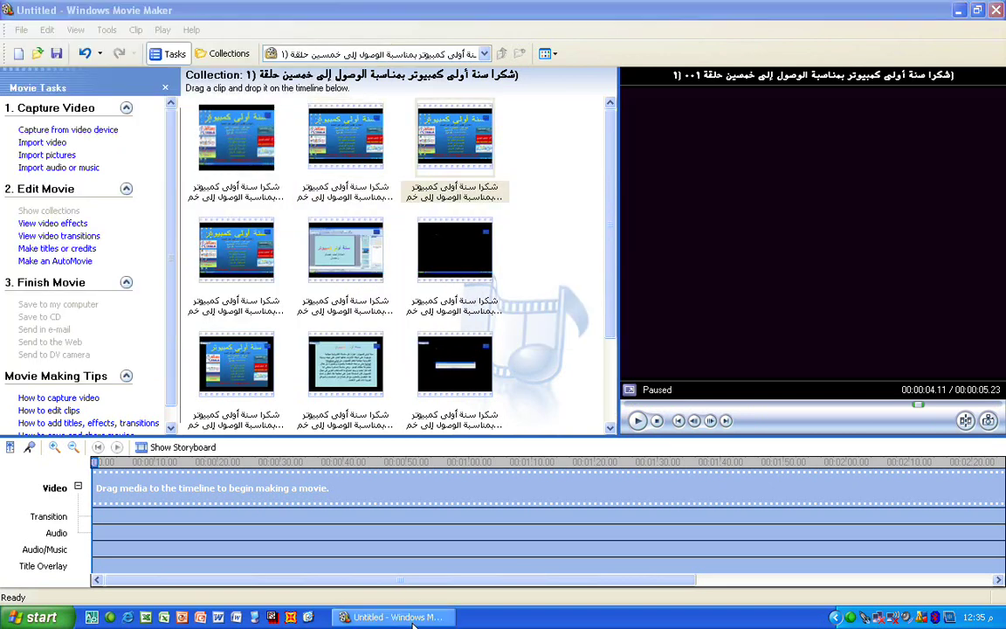
pyautogui.doubleClick(27, 86)
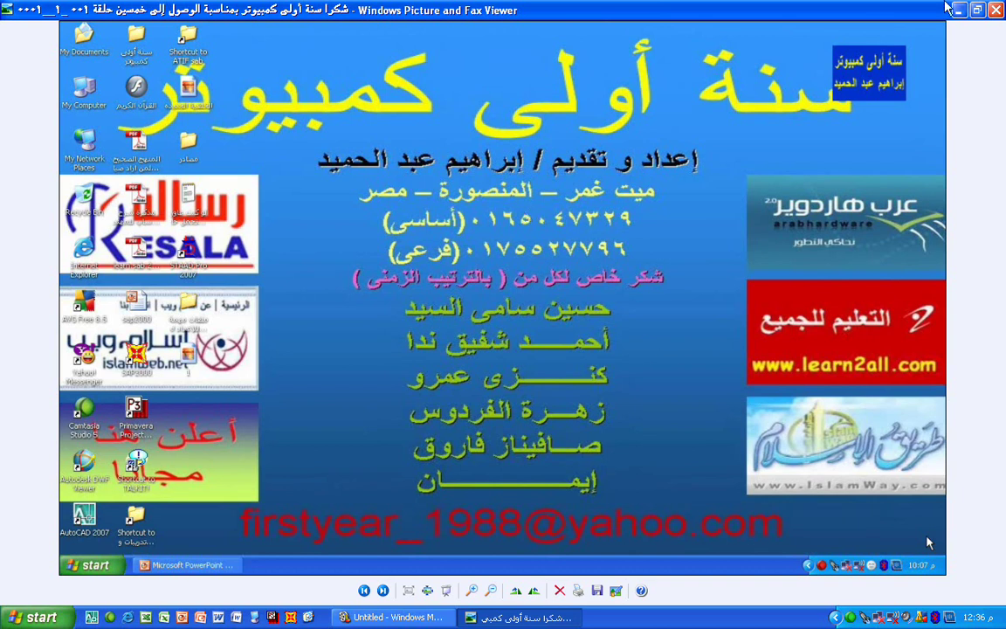
pyautogui.click(995, 10)
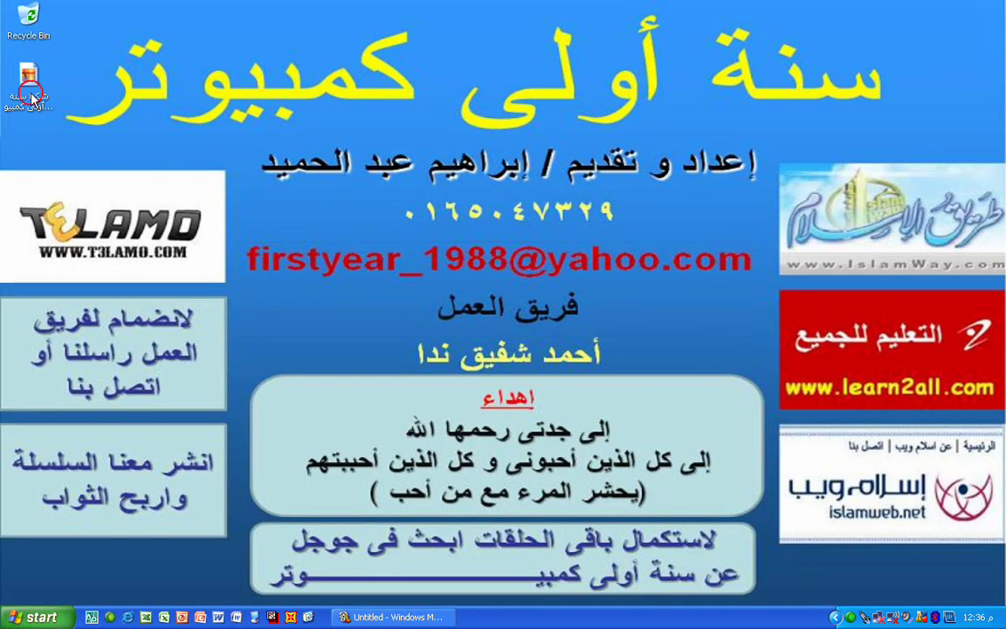
pyautogui.doubleClick(28, 82)
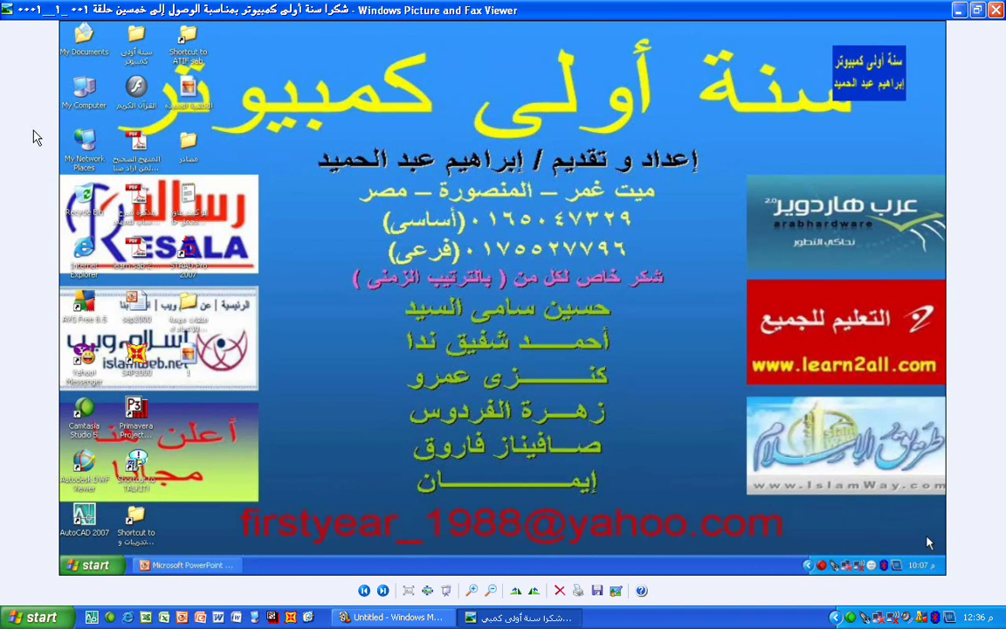
pyautogui.click(996, 11)
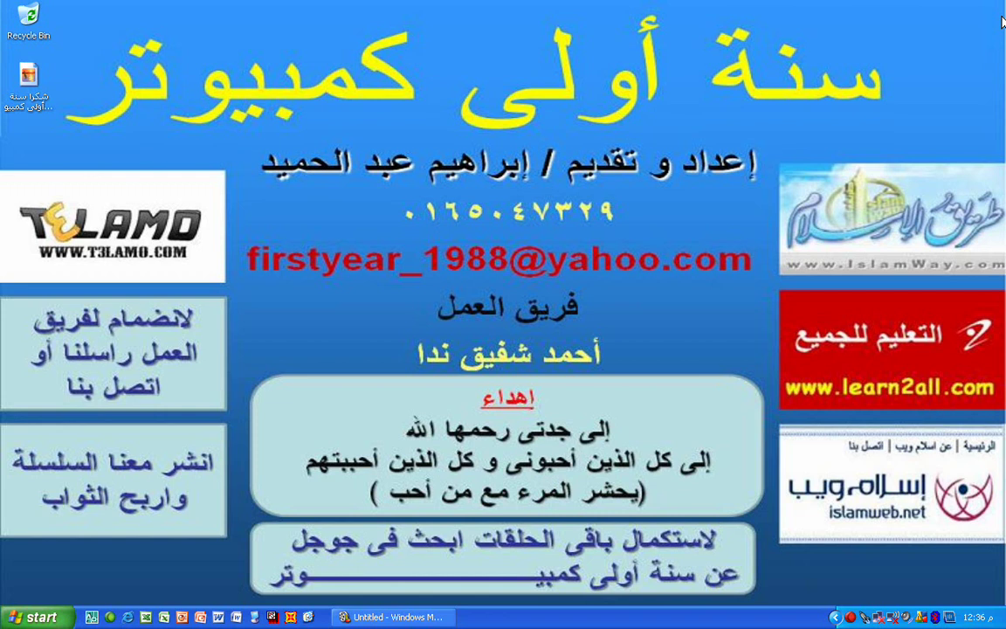
# Step: Return to Windows Movie Maker, examine the file types offered for importing video, and cancel the import
pyautogui.click(392, 616)
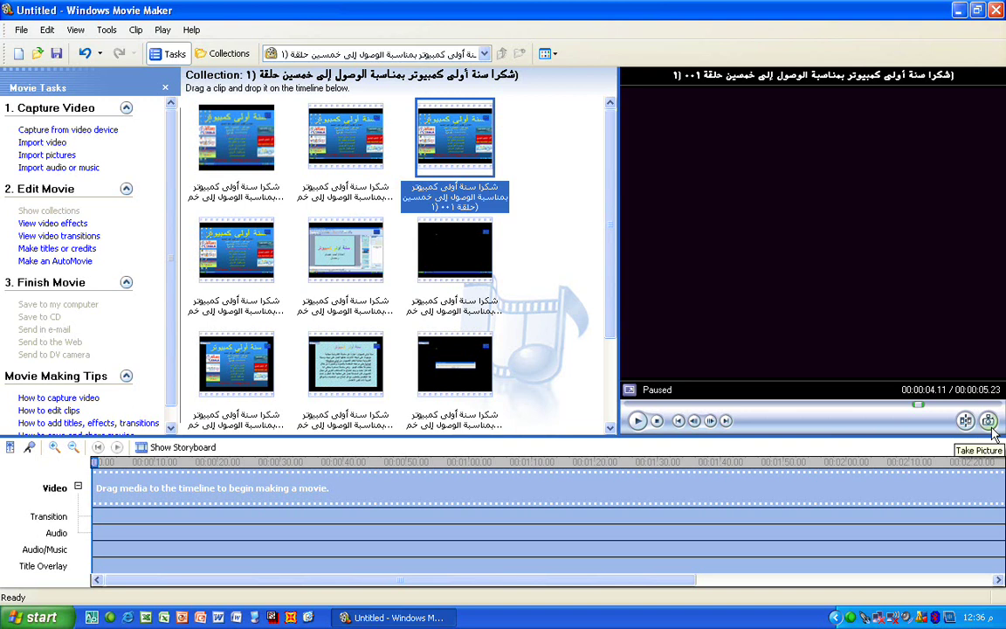
pyautogui.click(41, 144)
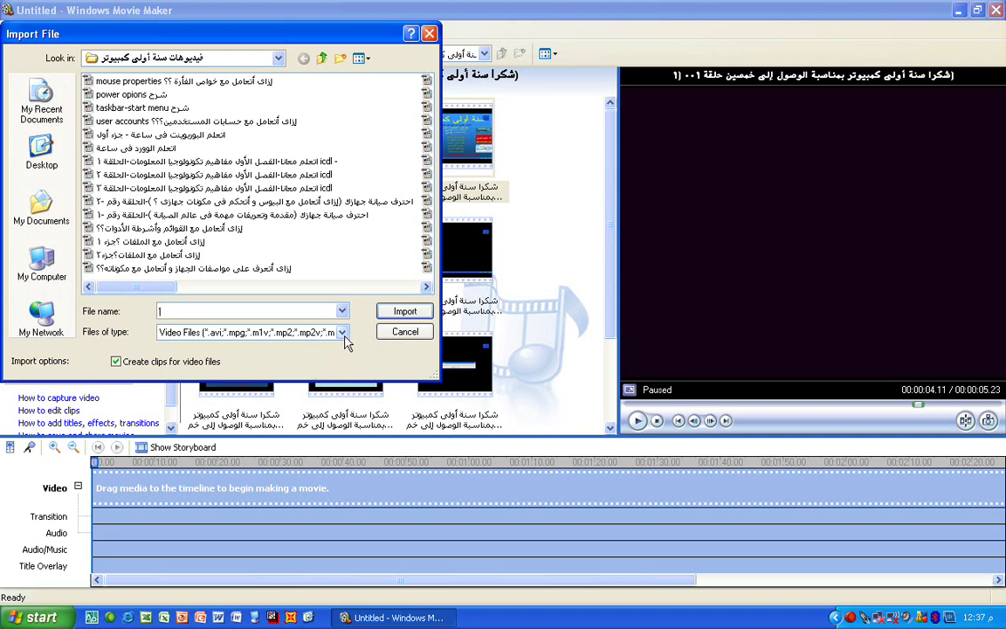
pyautogui.click(343, 337)
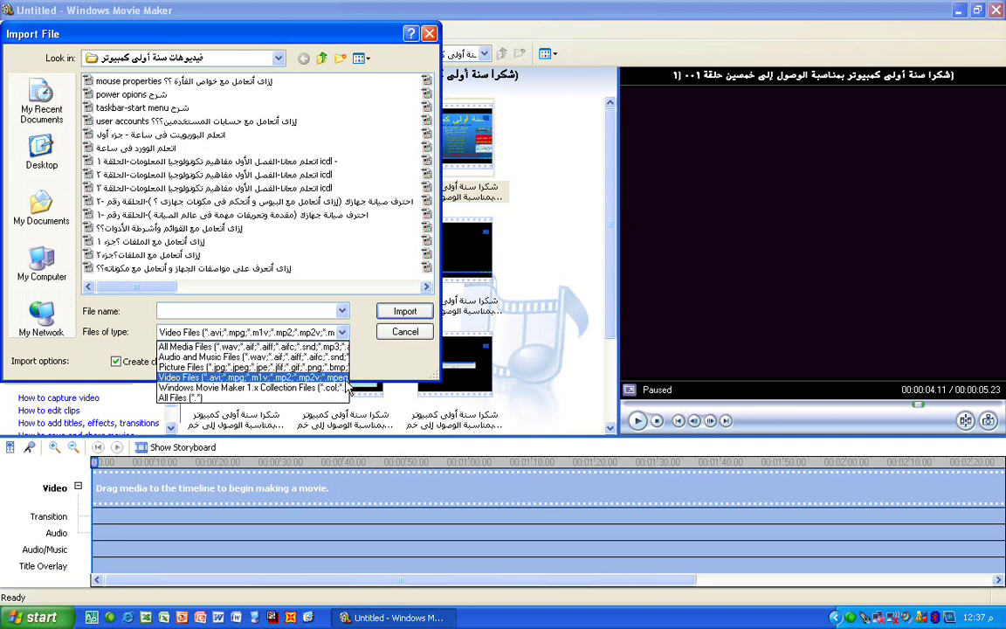
pyautogui.click(397, 371)
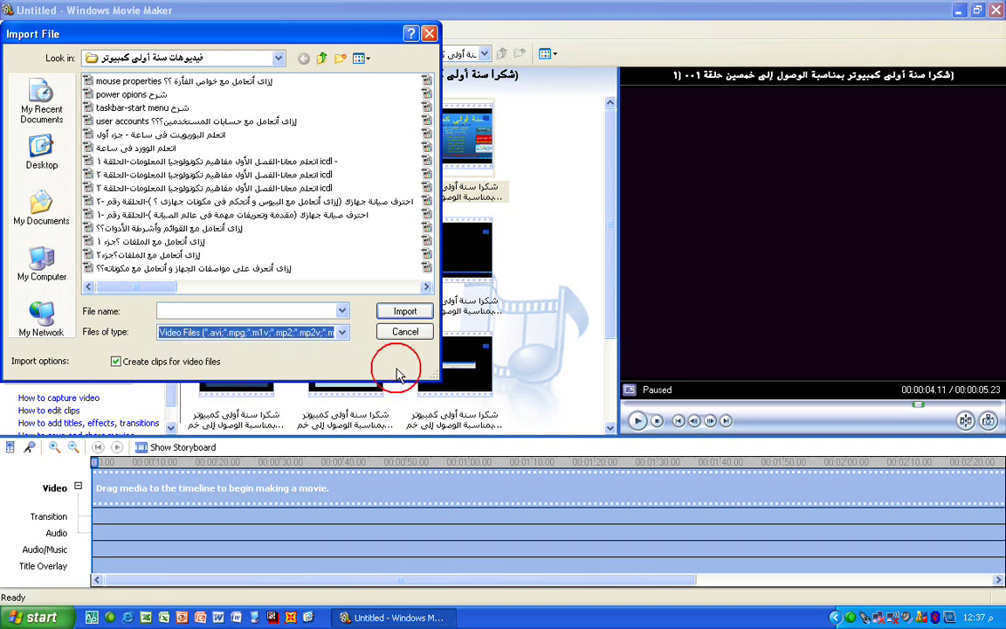
pyautogui.click(406, 332)
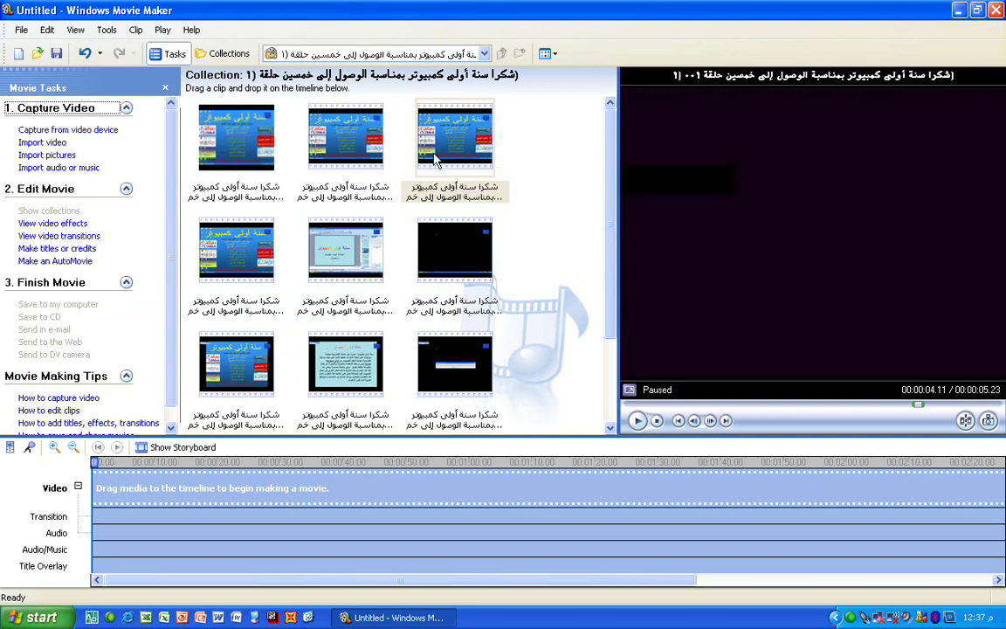
# Step: Play the second half of the split clip to its end and preview the neighbouring clips
pyautogui.click(637, 421)
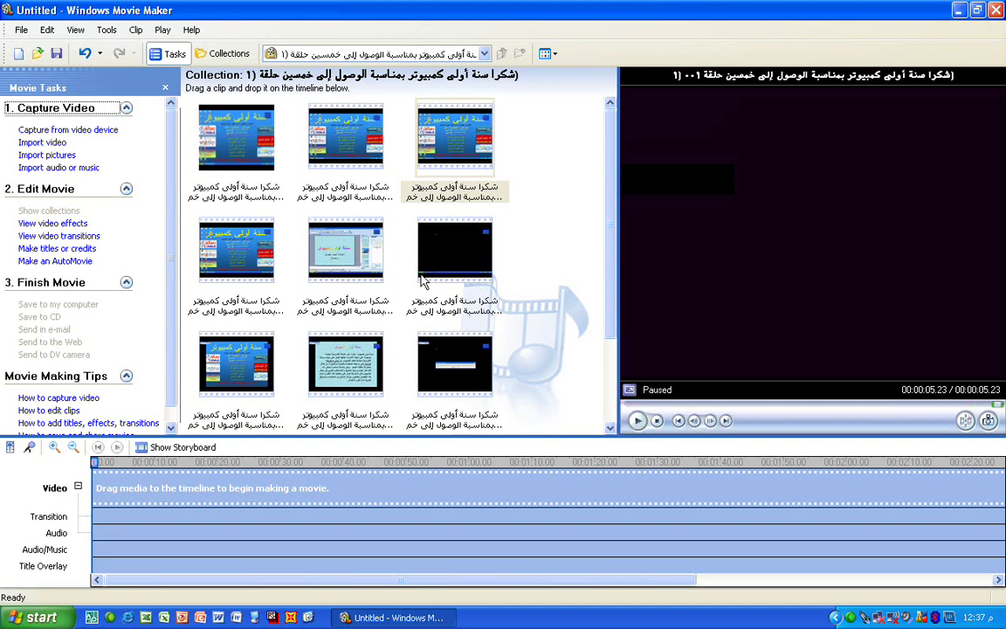
pyautogui.click(264, 252)
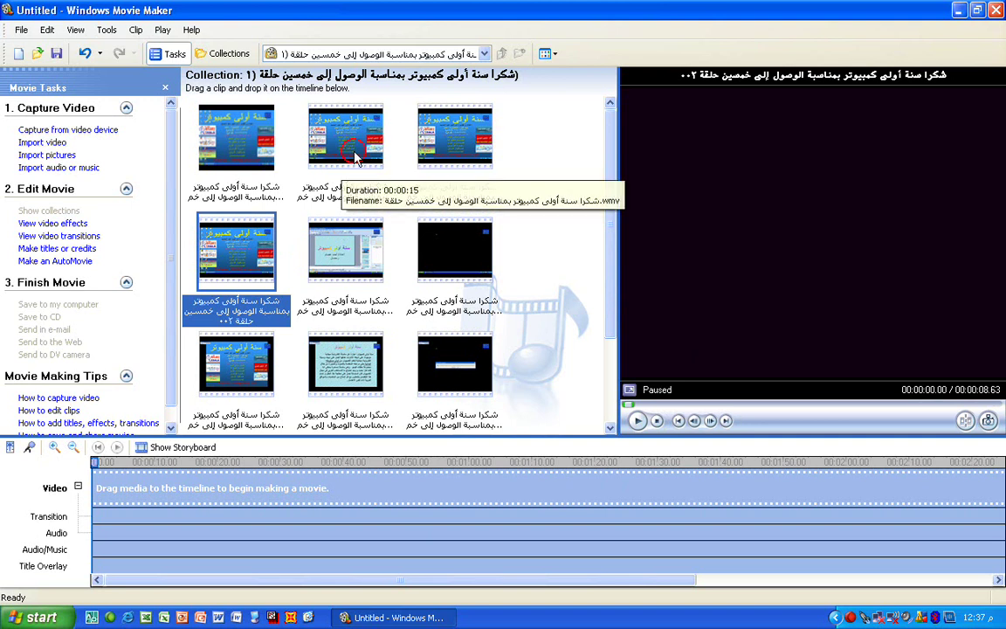
pyautogui.click(318, 145)
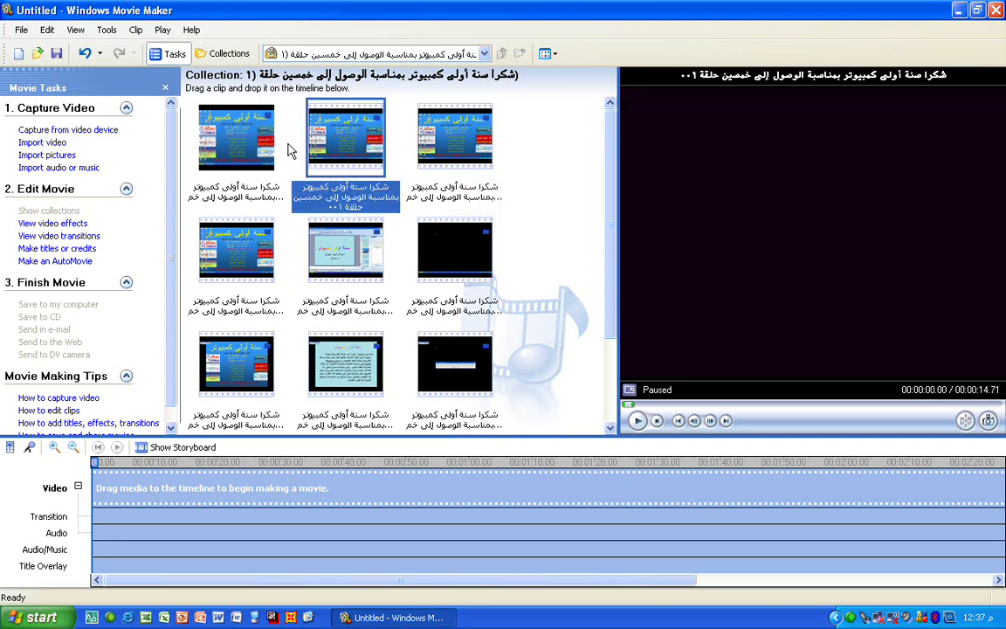
pyautogui.click(434, 126)
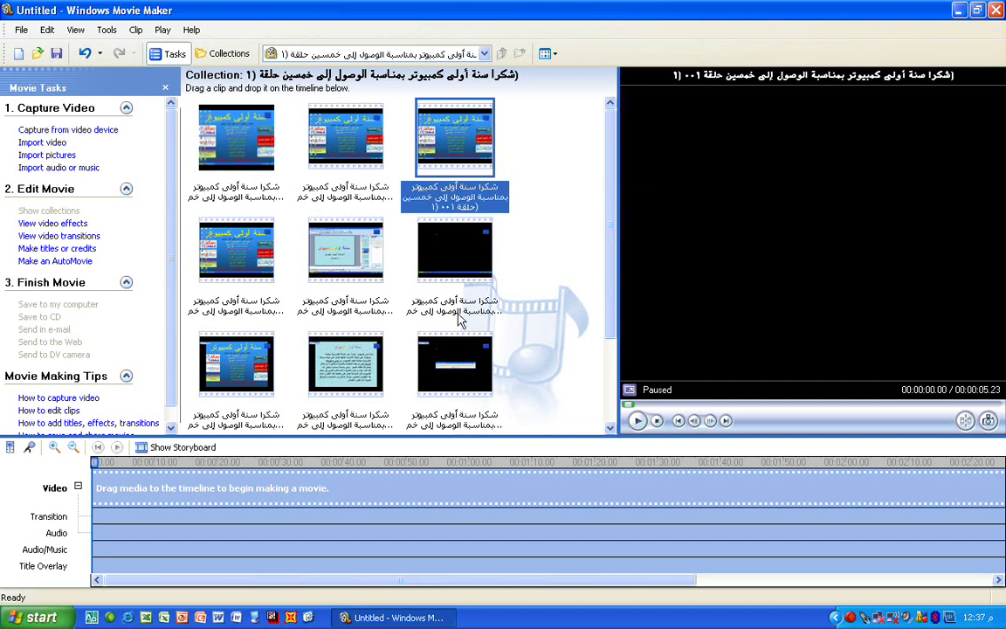
# Step: Take a picture of clip ٠٠٦ at about 1.7 seconds and save it to the Desktop under the suggested name
pyautogui.click(345, 377)
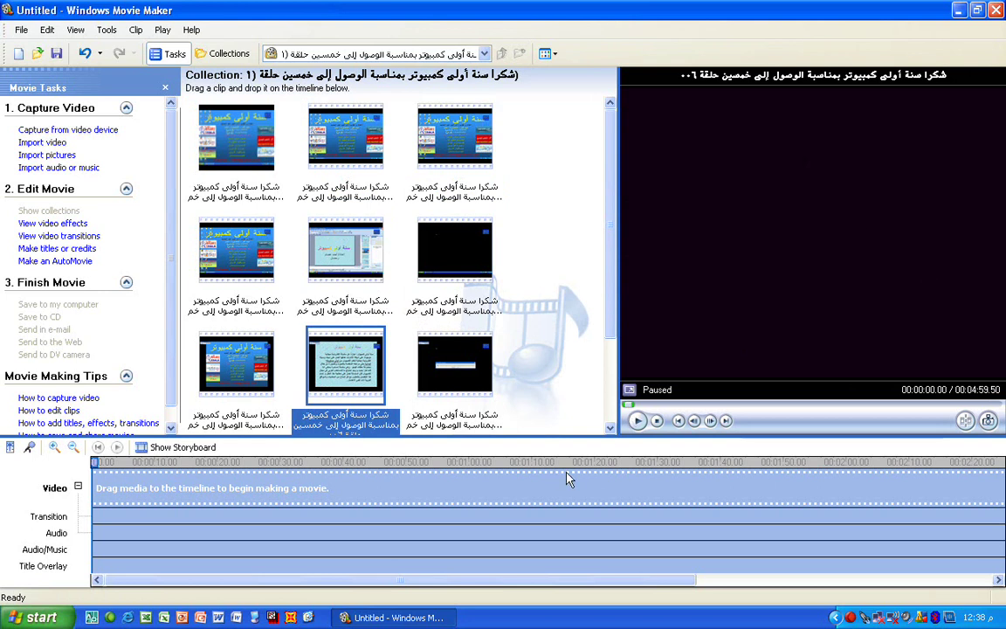
pyautogui.click(636, 419)
pyautogui.click(988, 420)
pyautogui.click(42, 157)
pyautogui.click(395, 346)
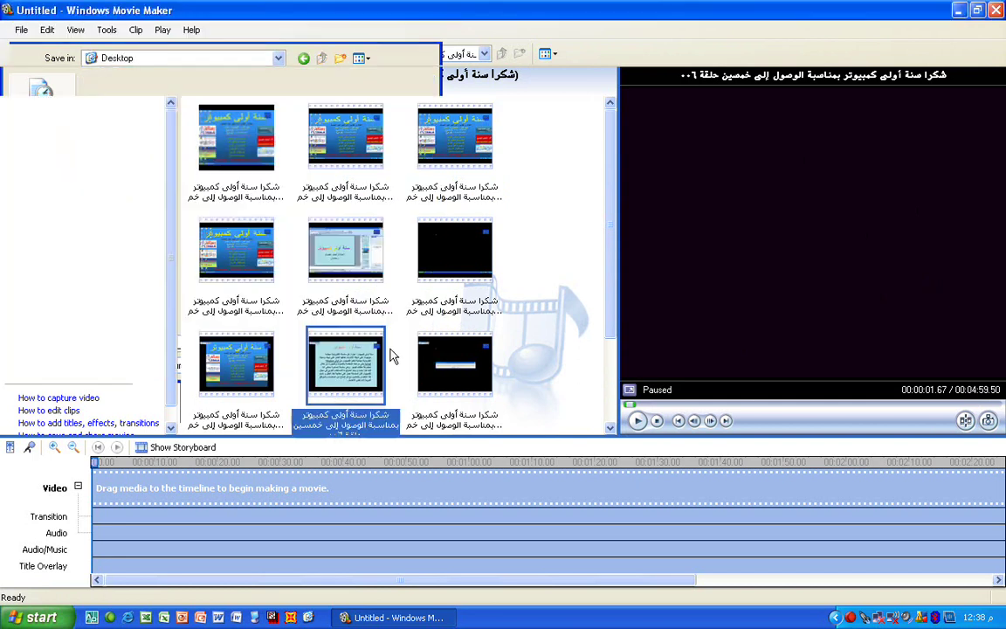
# Step: Show the desktop, view the second saved picture, close the viewer, and refresh the desktop
pyautogui.press('super+d')
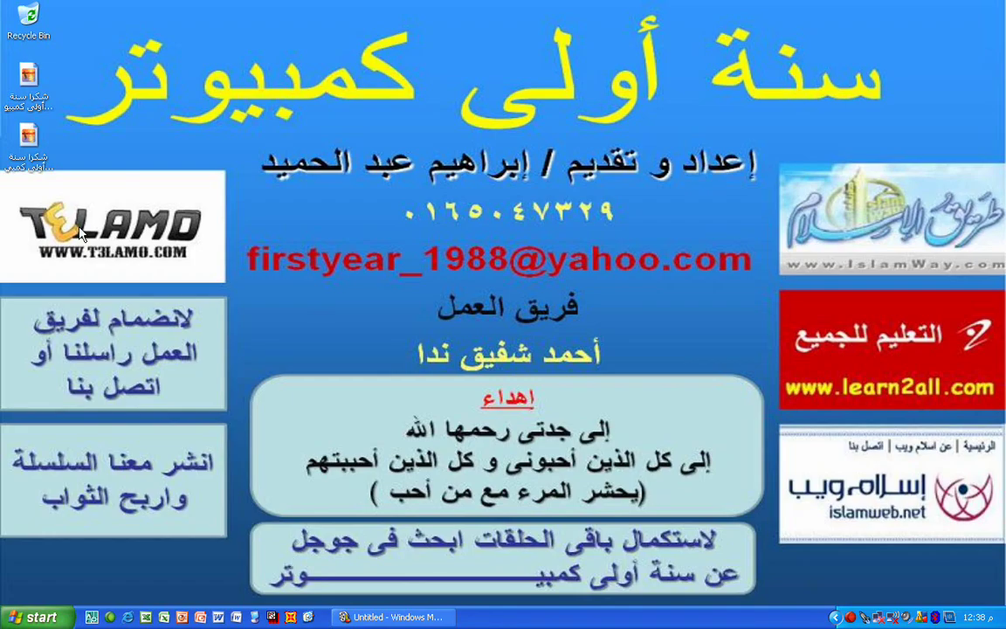
pyautogui.doubleClick(28, 132)
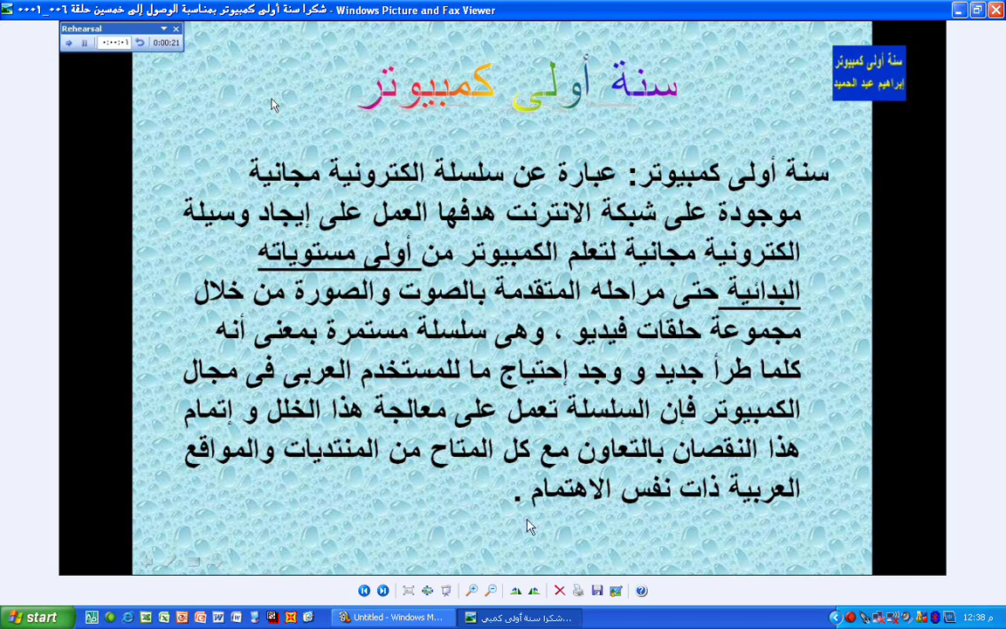
pyautogui.click(996, 9)
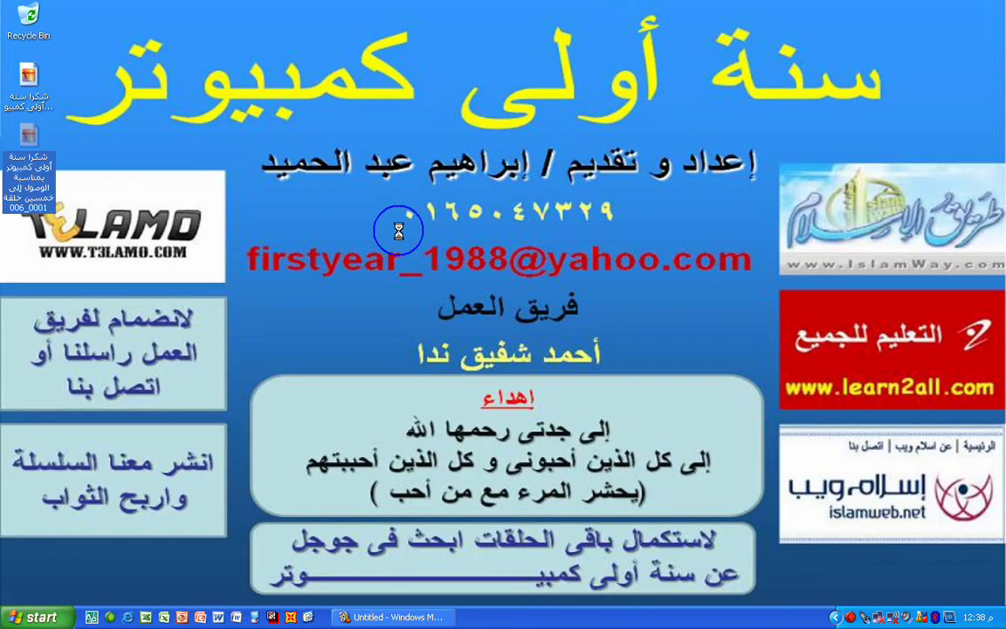
pyautogui.rightClick(397, 227)
pyautogui.click(416, 252)
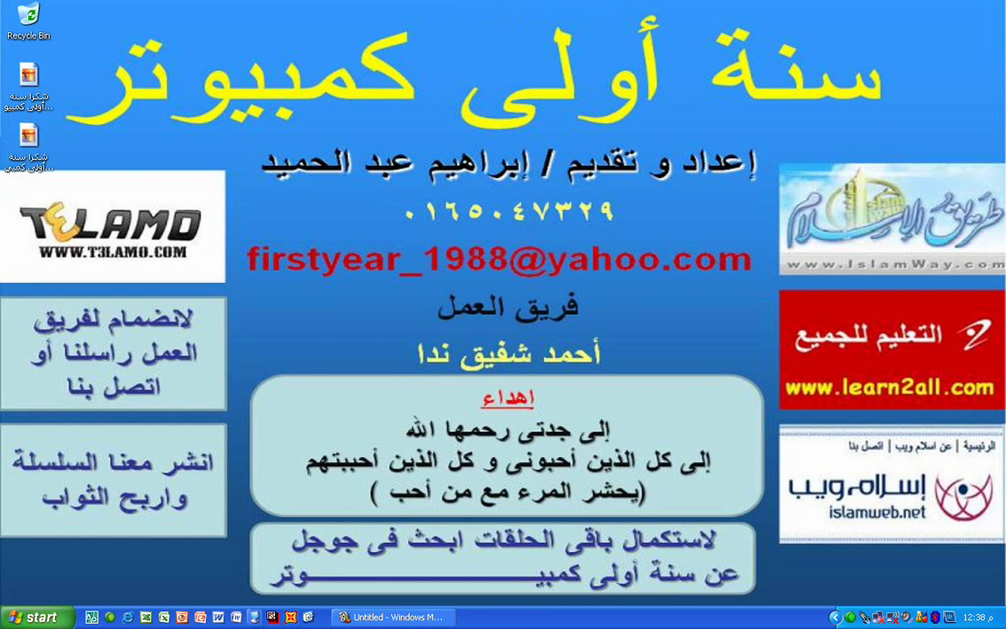
# Step: Return to Windows Movie Maker and add clips ٠٠١, ٠٠٢, ٠٠٣ and ٠٠٤ to the timeline in that order
pyautogui.click(393, 617)
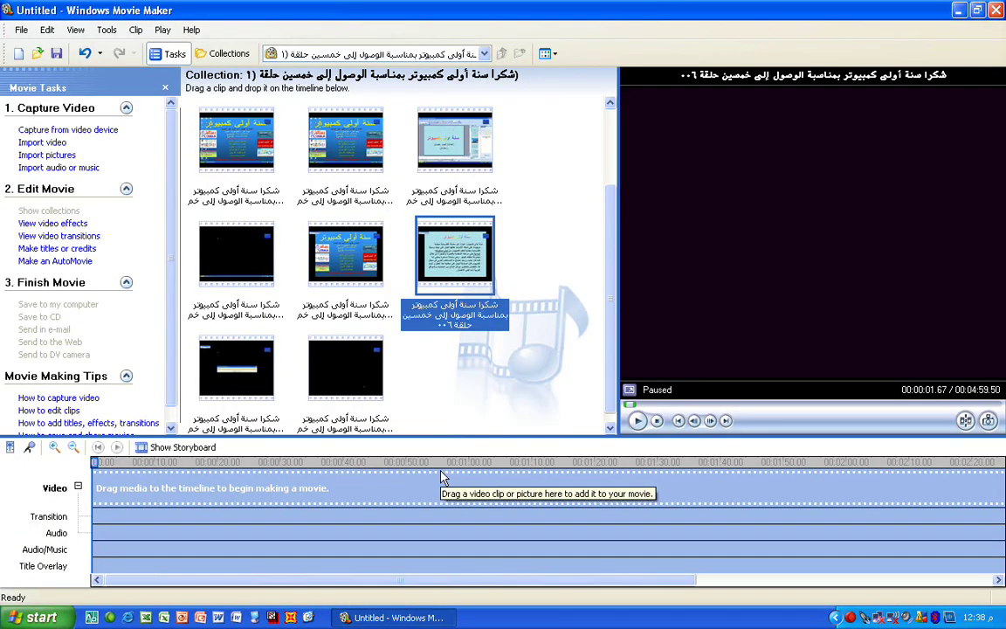
pyautogui.click(544, 272)
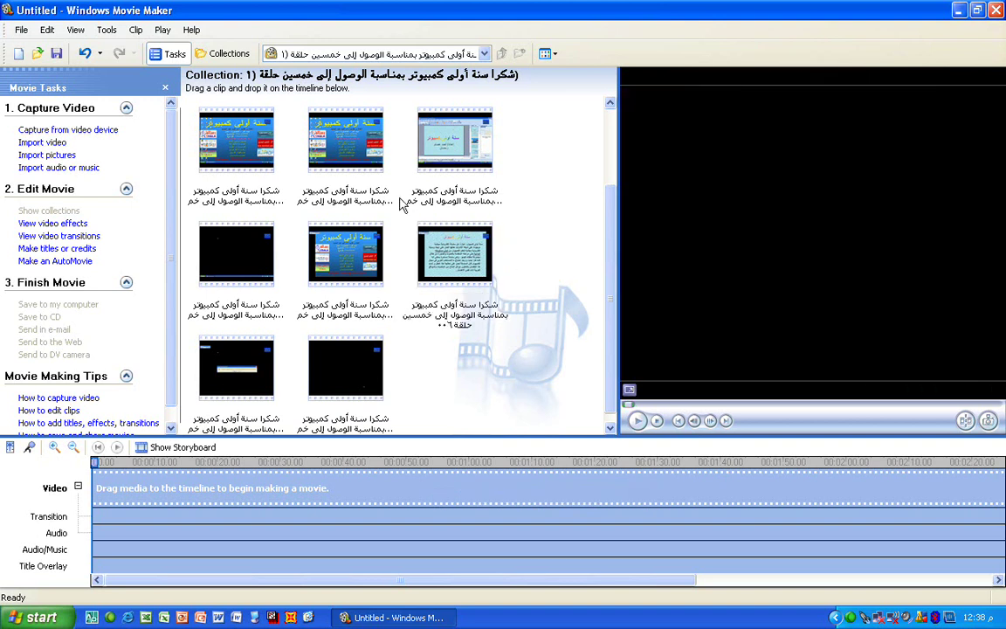
pyautogui.rightClick(232, 159)
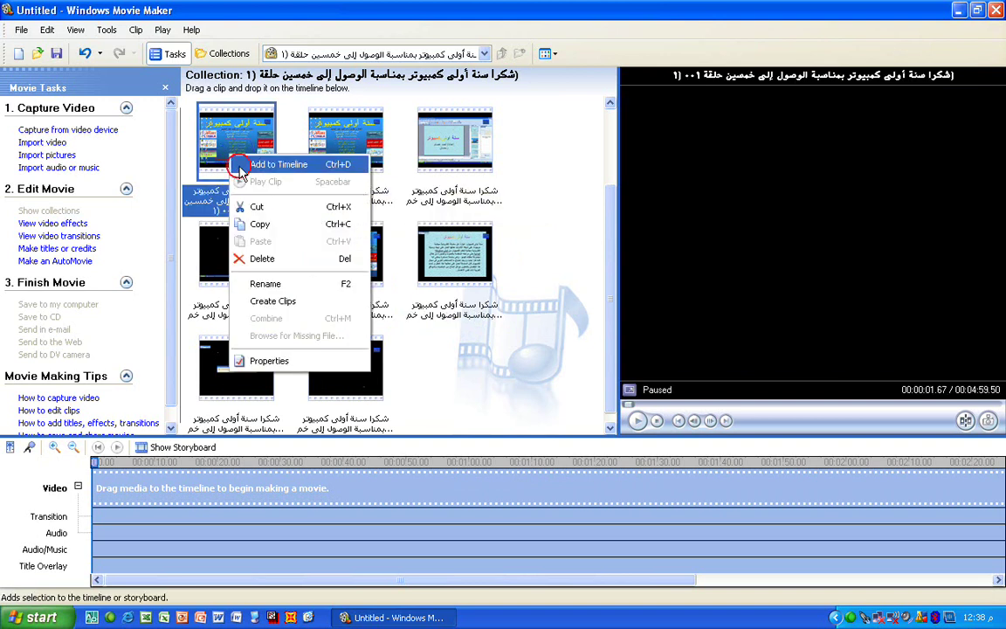
pyautogui.click(241, 163)
pyautogui.rightClick(347, 150)
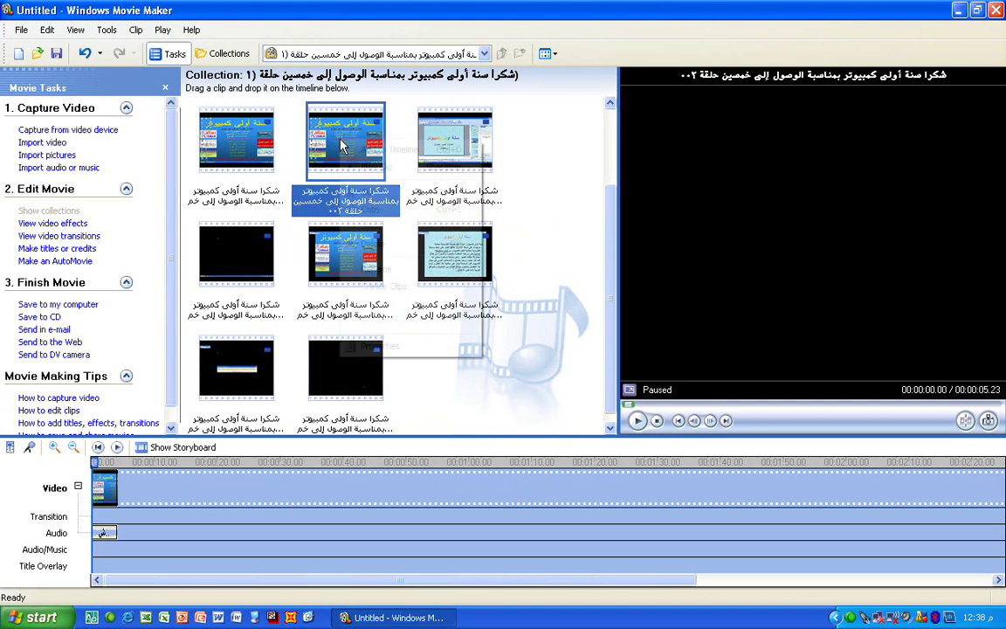
pyautogui.click(353, 154)
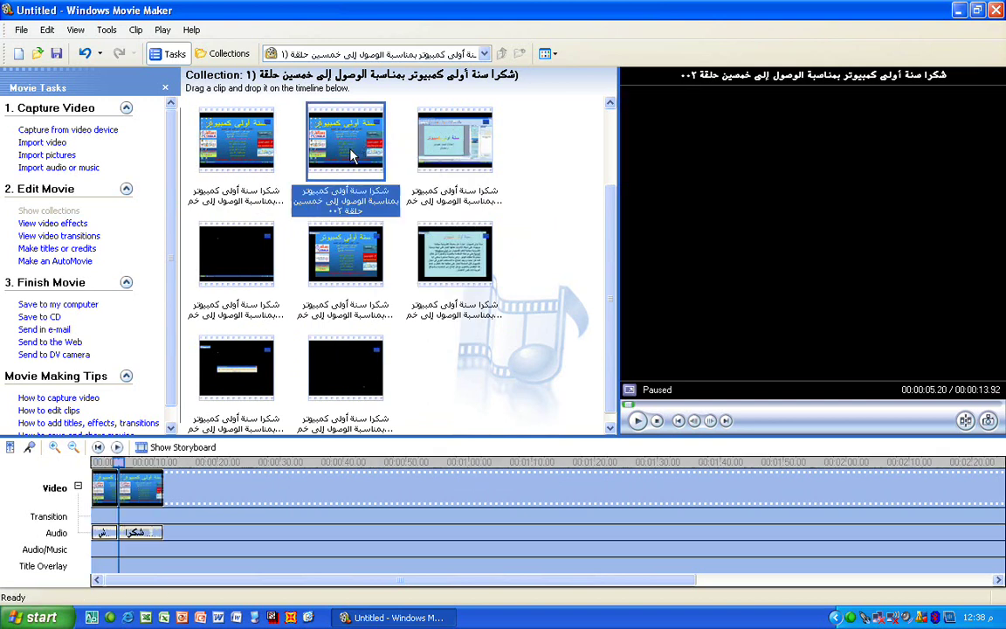
pyautogui.rightClick(431, 145)
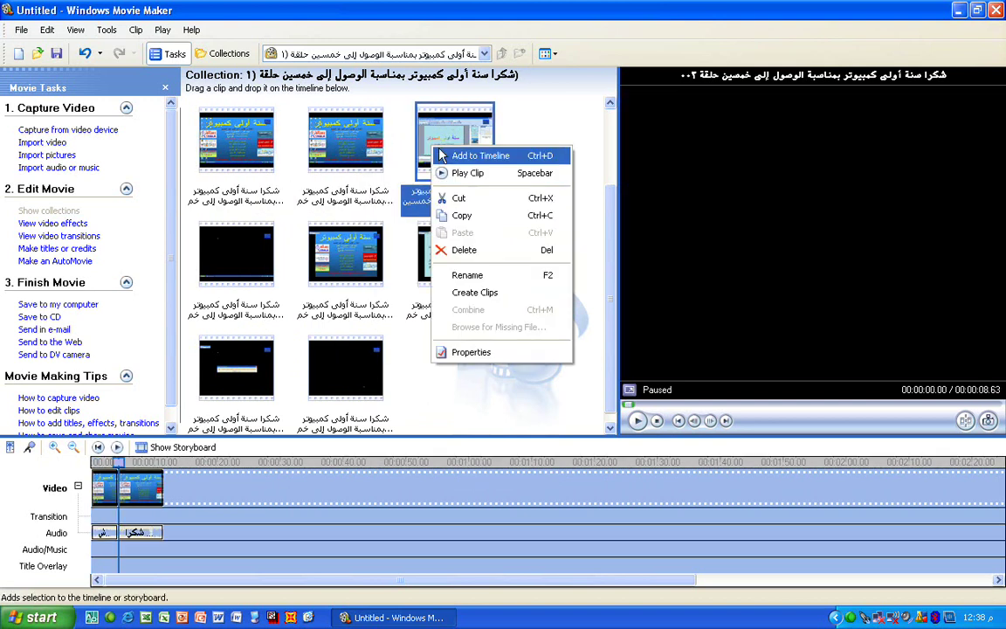
pyautogui.click(434, 152)
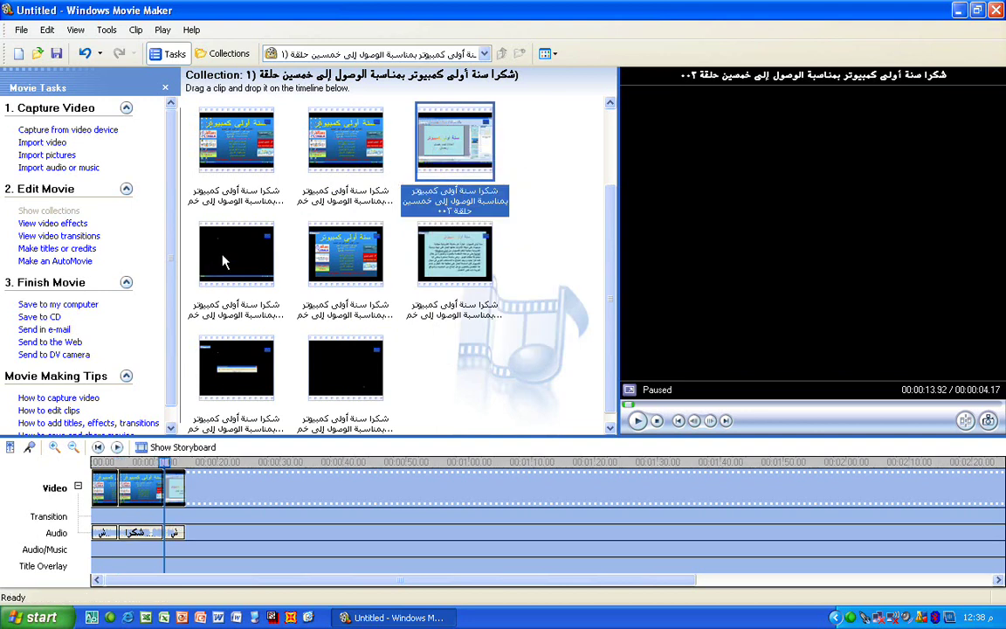
pyautogui.moveTo(222, 261); pyautogui.dragTo(235, 518)
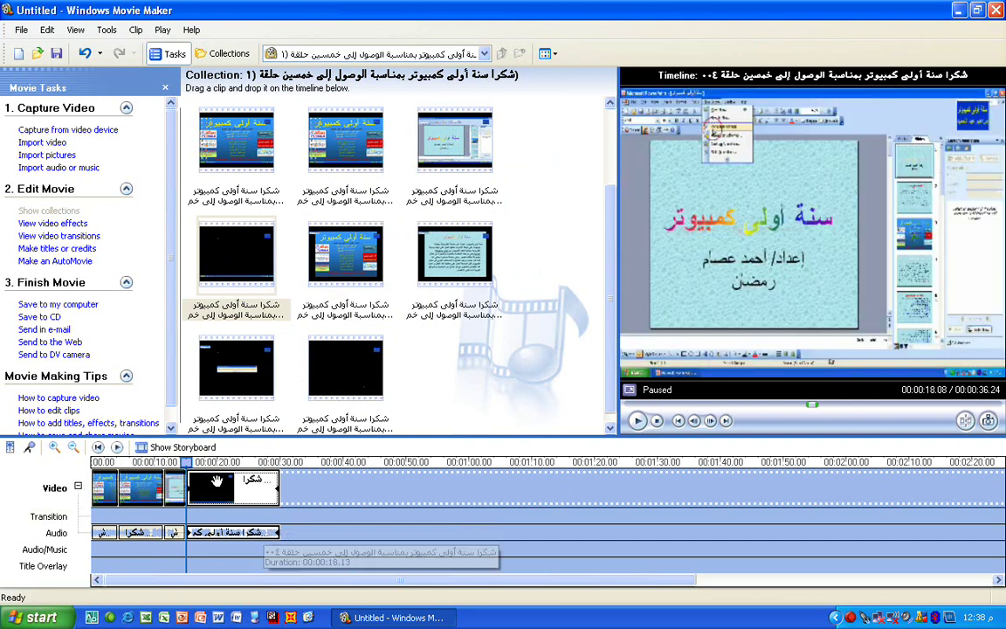
# Step: Move the playhead to the start of the timeline, play the assembled clips, rewind, and stop playback at the beginning
pyautogui.click(188, 465)
pyautogui.moveTo(187, 465); pyautogui.dragTo(94, 465)
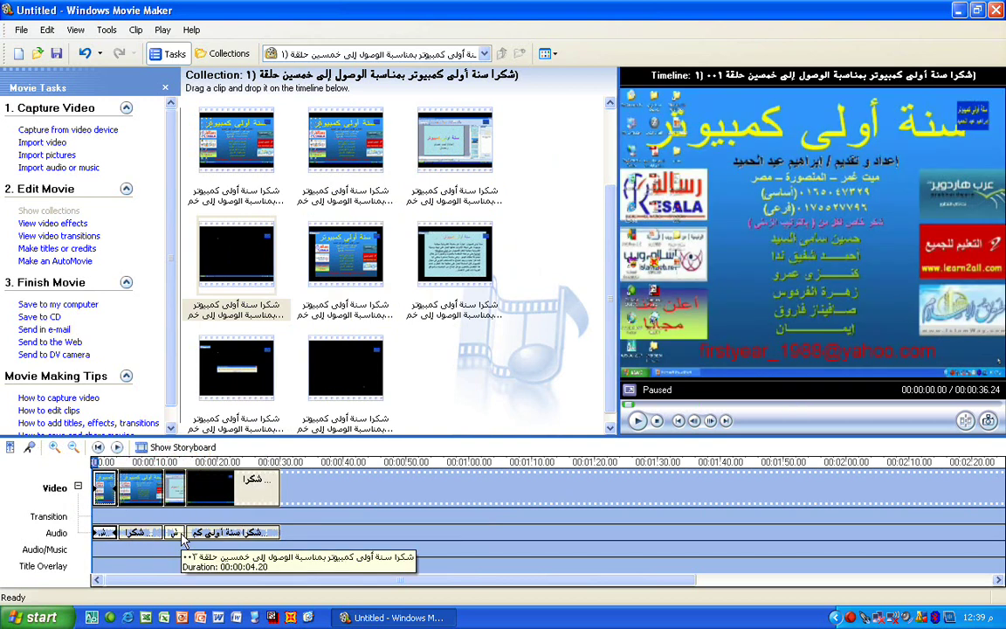
pyautogui.click(118, 447)
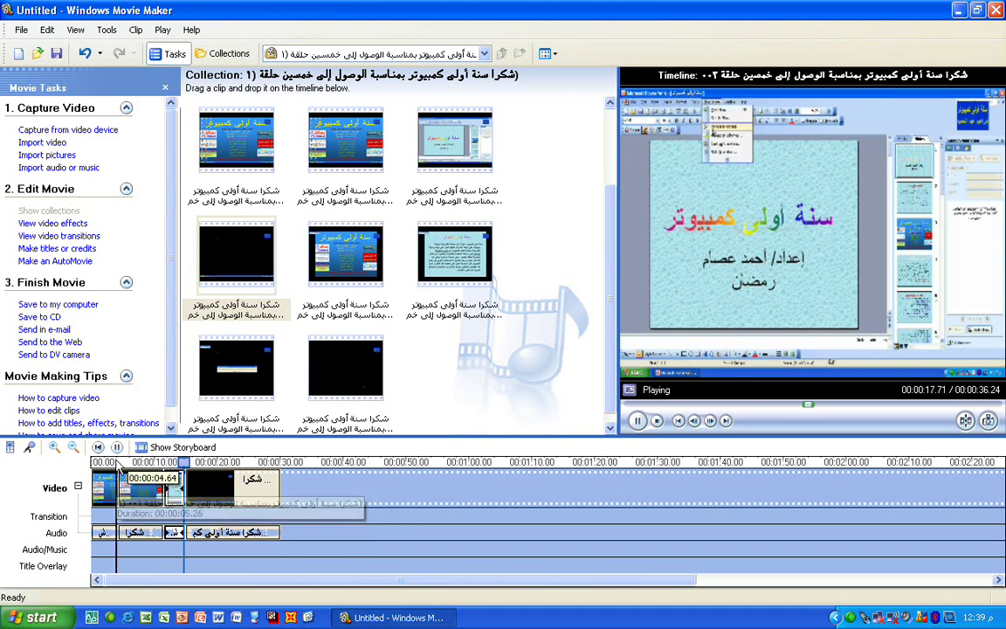
pyautogui.click(98, 447)
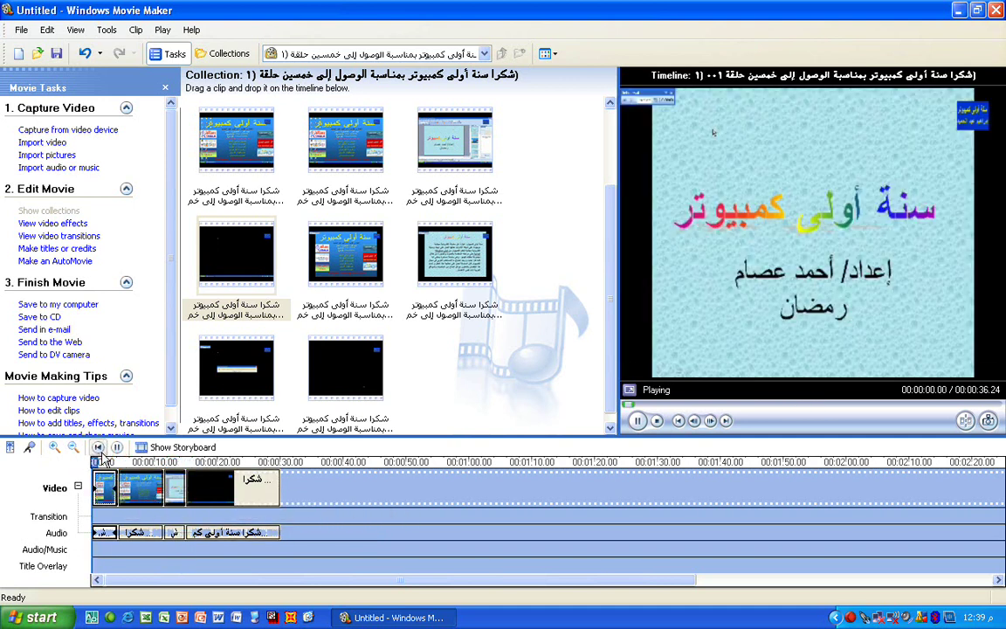
pyautogui.click(101, 452)
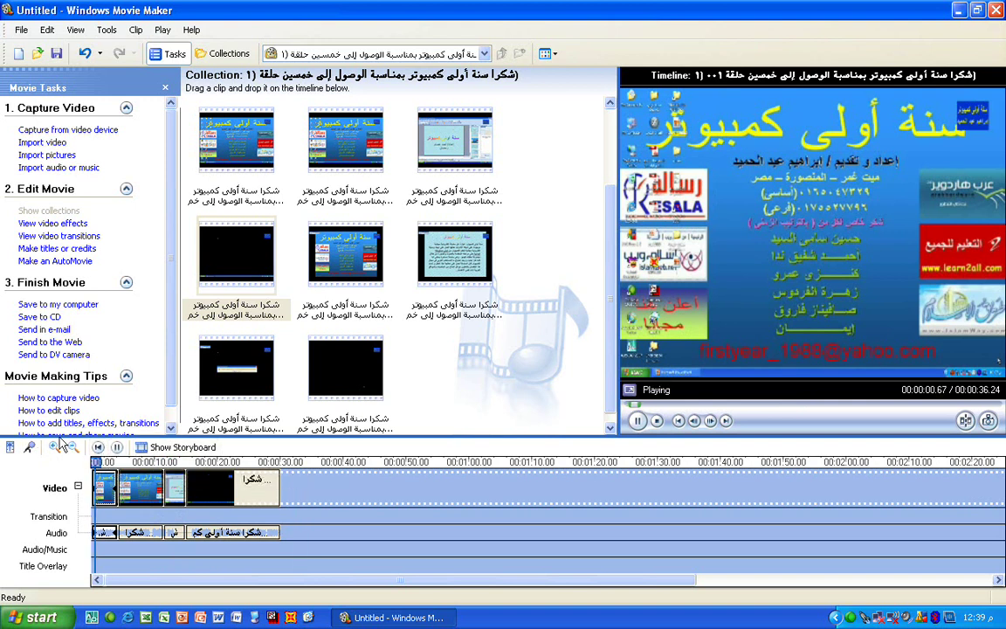
pyautogui.click(96, 451)
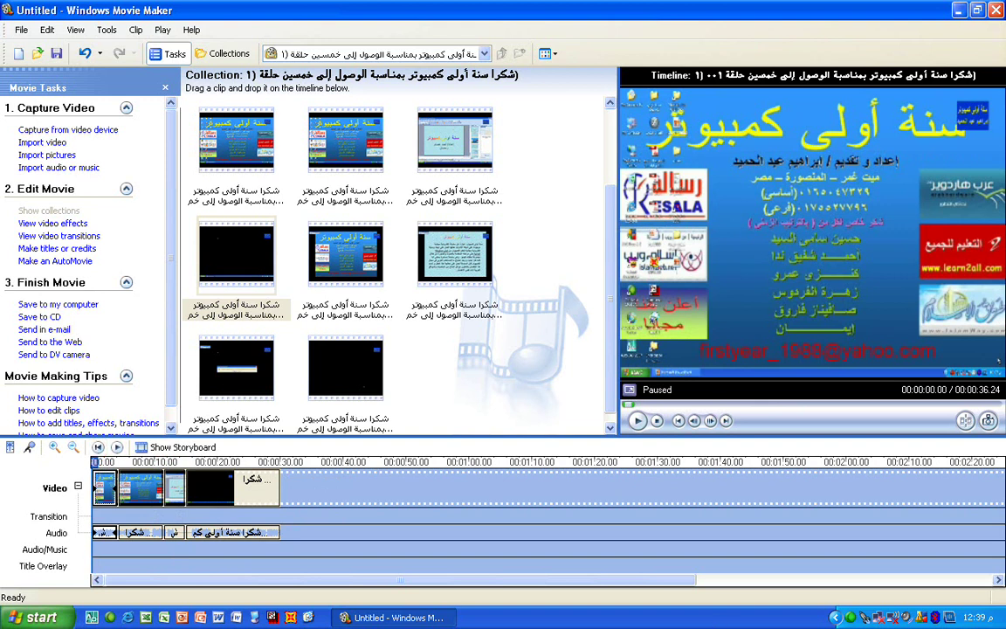
# Step: Switch the project from the timeline to the storyboard view and select the first clip
pyautogui.click(175, 447)
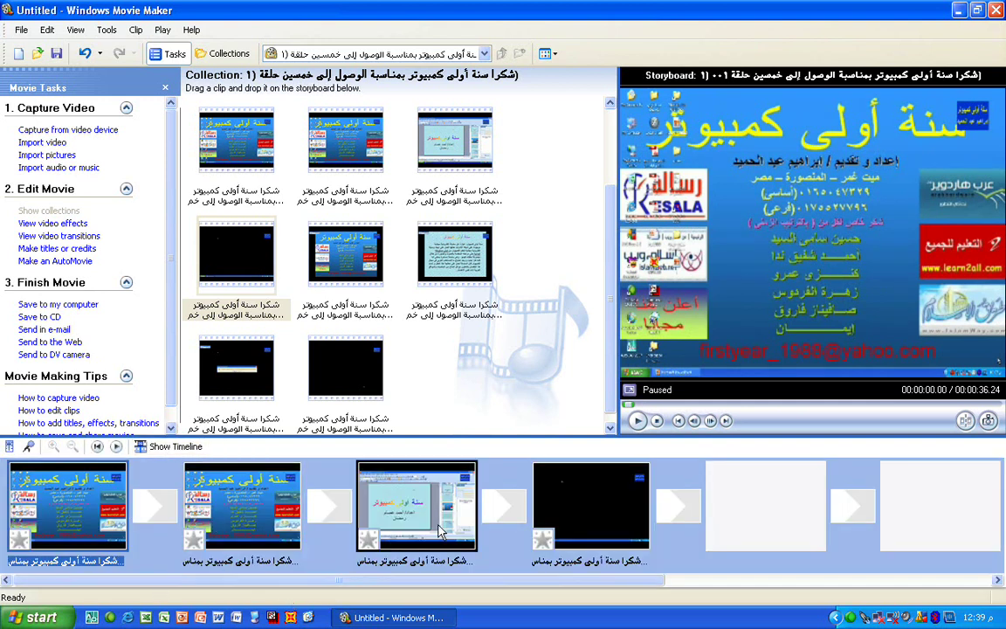
pyautogui.click(73, 527)
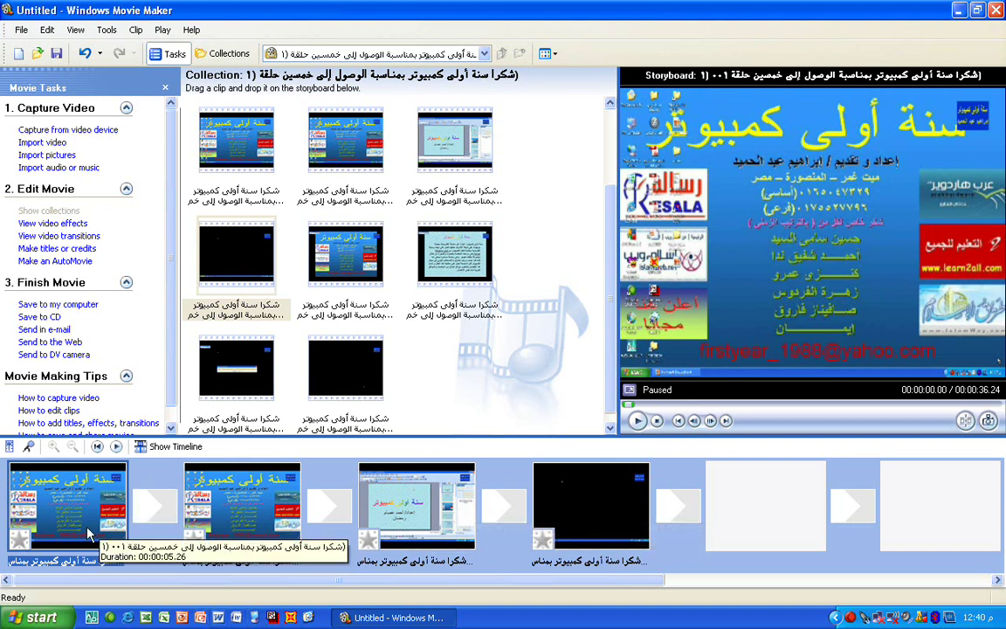
pyautogui.moveTo(88, 535); pyautogui.dragTo(199, 543)
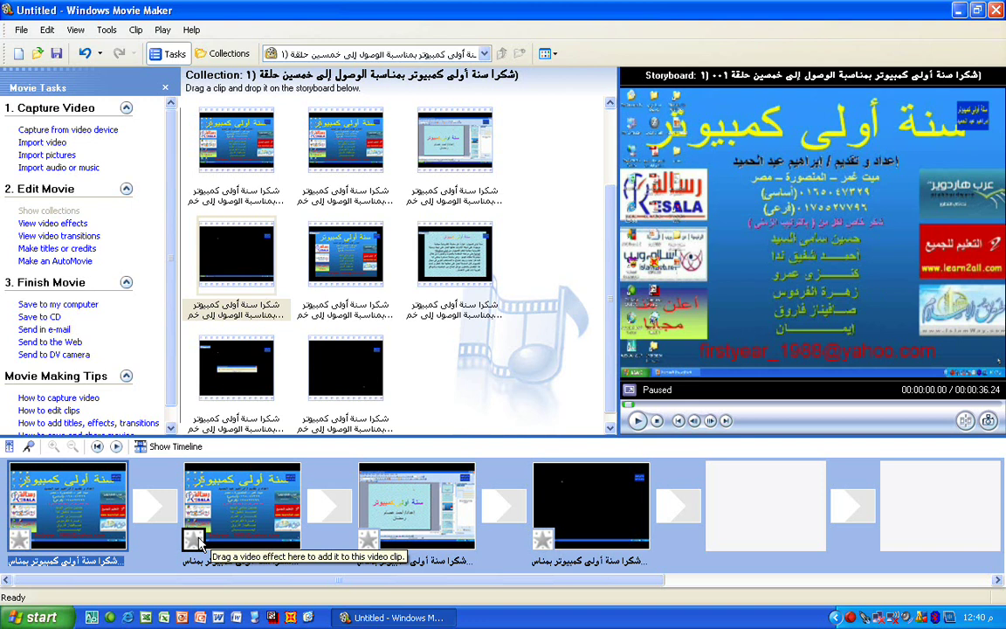
# Step: Compare the timeline and storyboard views by alternating between them, ending on the storyboard
pyautogui.click(168, 446)
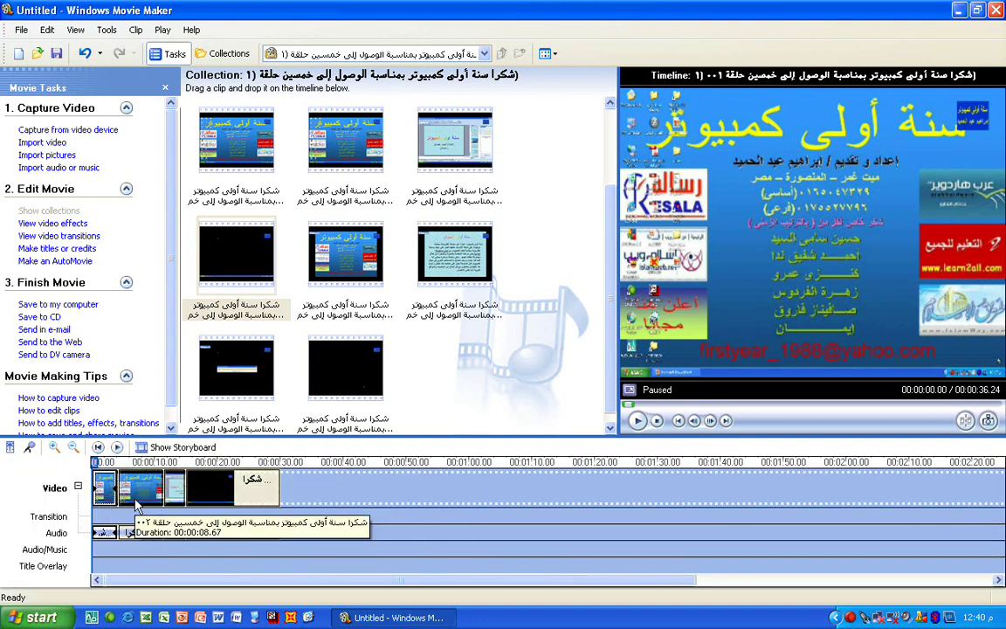
pyautogui.click(168, 446)
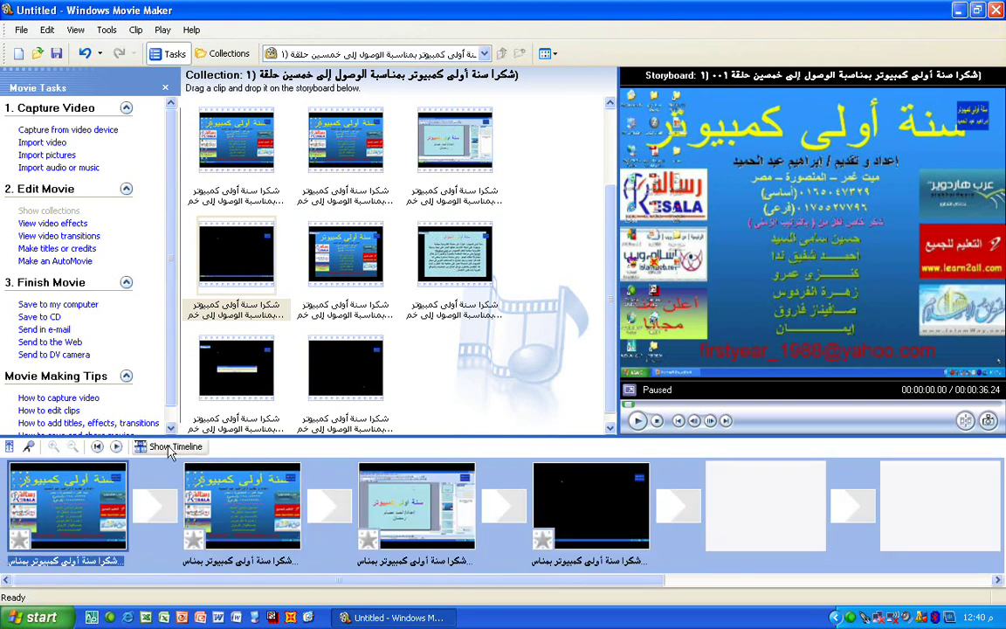
pyautogui.click(168, 447)
pyautogui.click(174, 448)
pyautogui.click(171, 446)
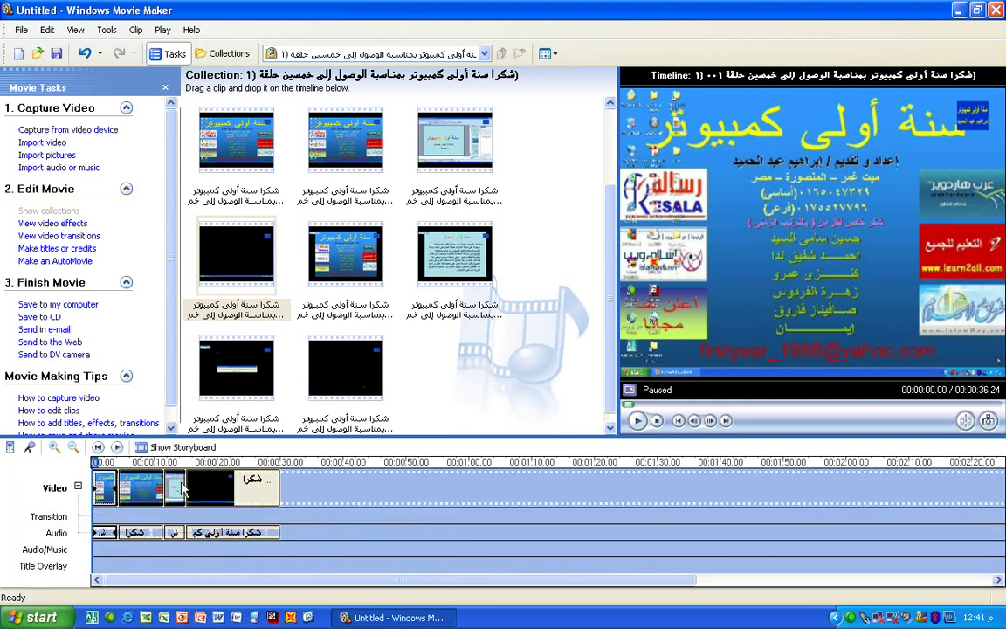
pyautogui.click(175, 448)
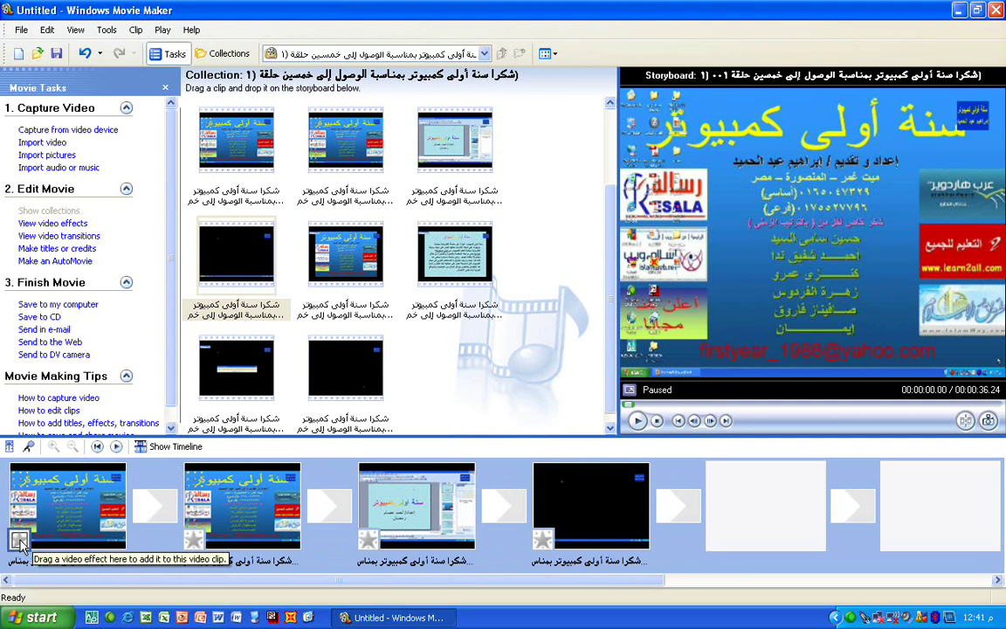
# Step: Examine the effects available for the storyboard's first clip in Add or Remove Video Effects, and cancel without adding any
pyautogui.rightClick(20, 539)
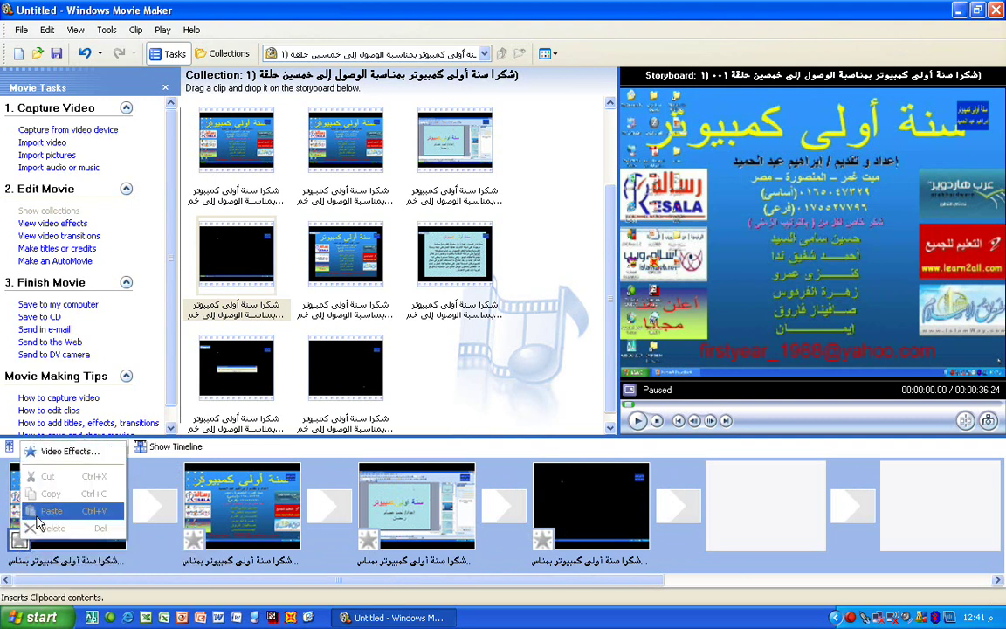
pyautogui.click(63, 451)
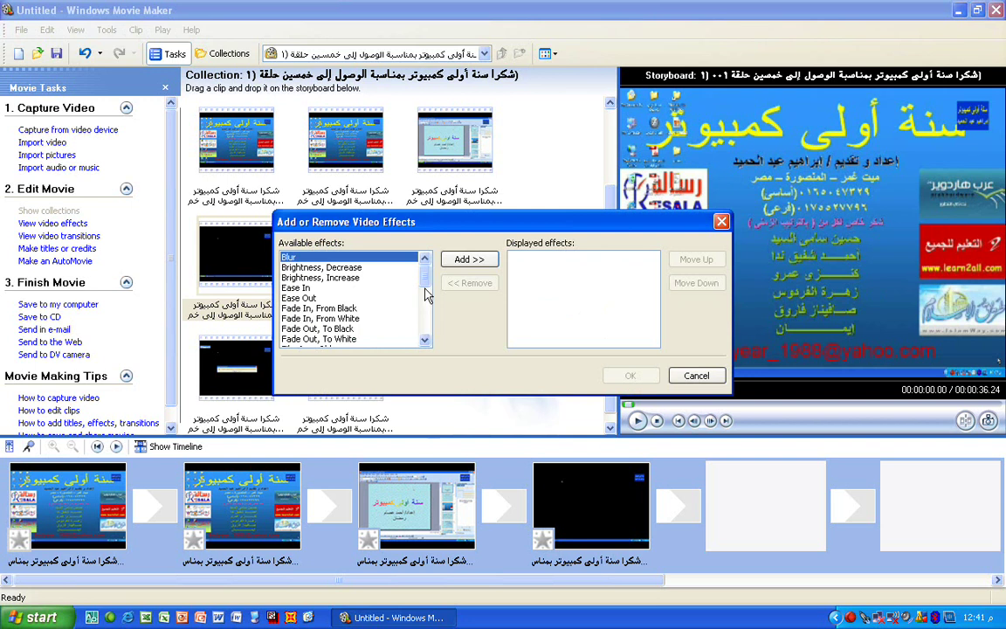
pyautogui.moveTo(425, 272); pyautogui.dragTo(426, 359)
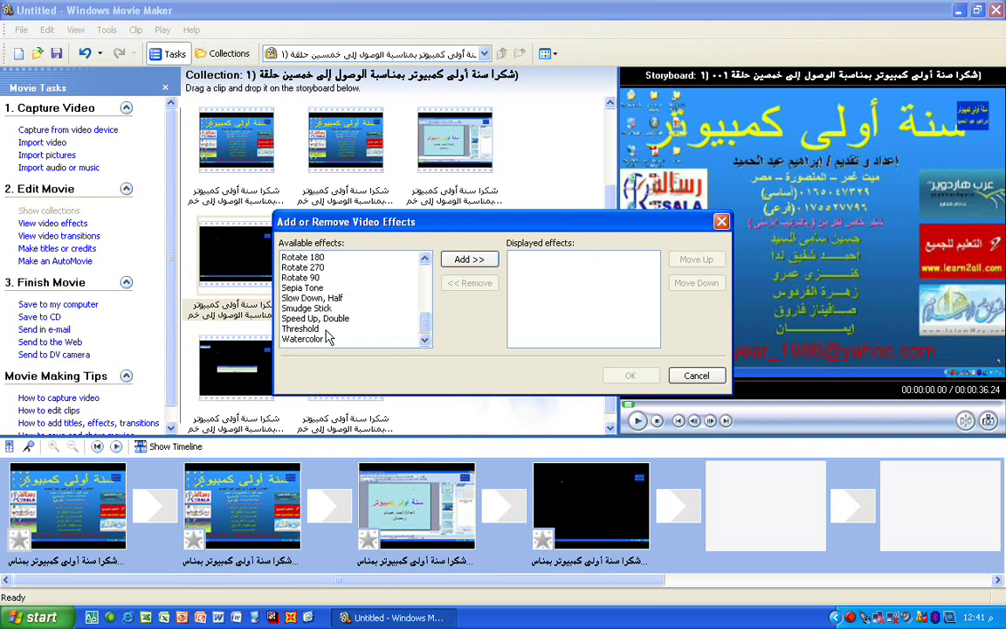
pyautogui.click(685, 375)
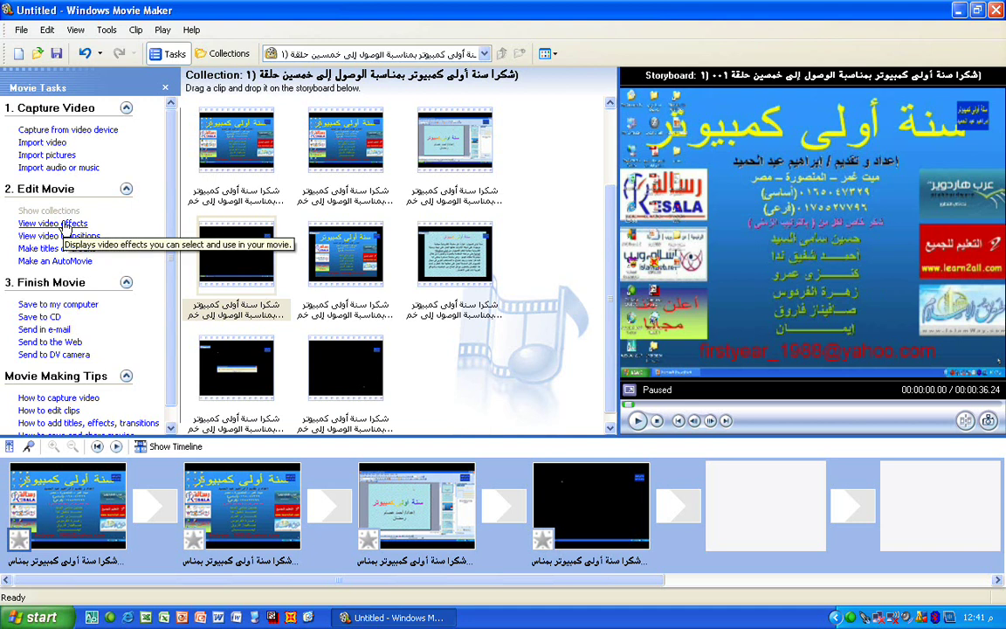
# Step: Check the list of collection locations, close it, and display the Video Effects collection
pyautogui.click(485, 54)
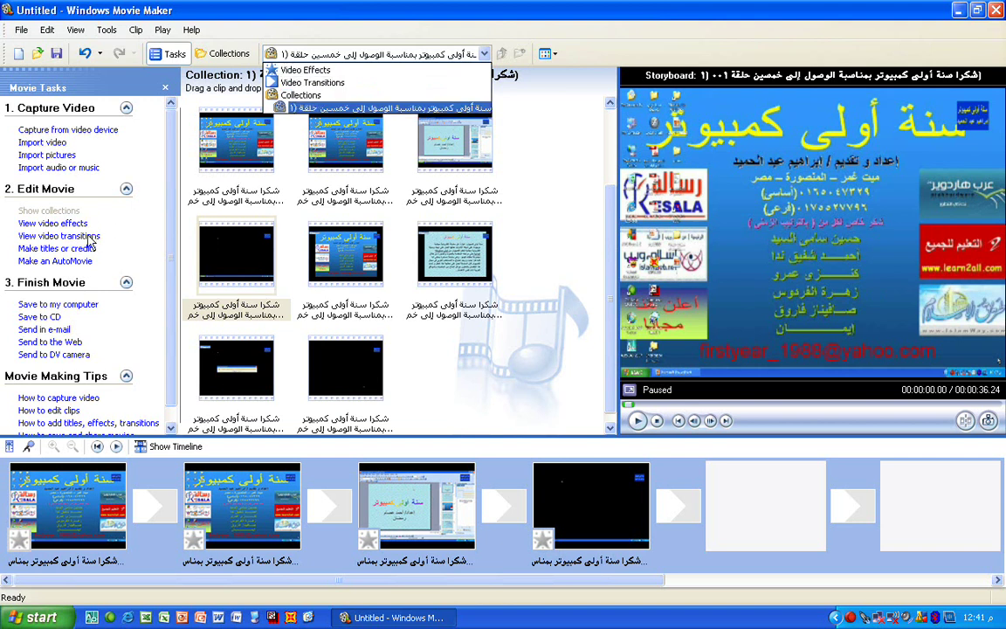
pyautogui.click(111, 199)
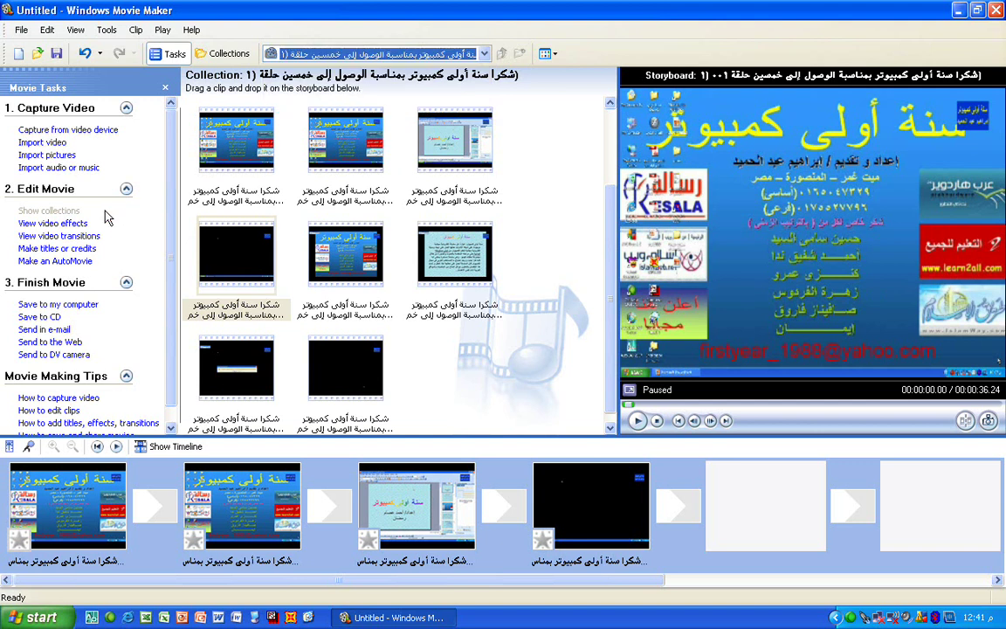
pyautogui.click(77, 224)
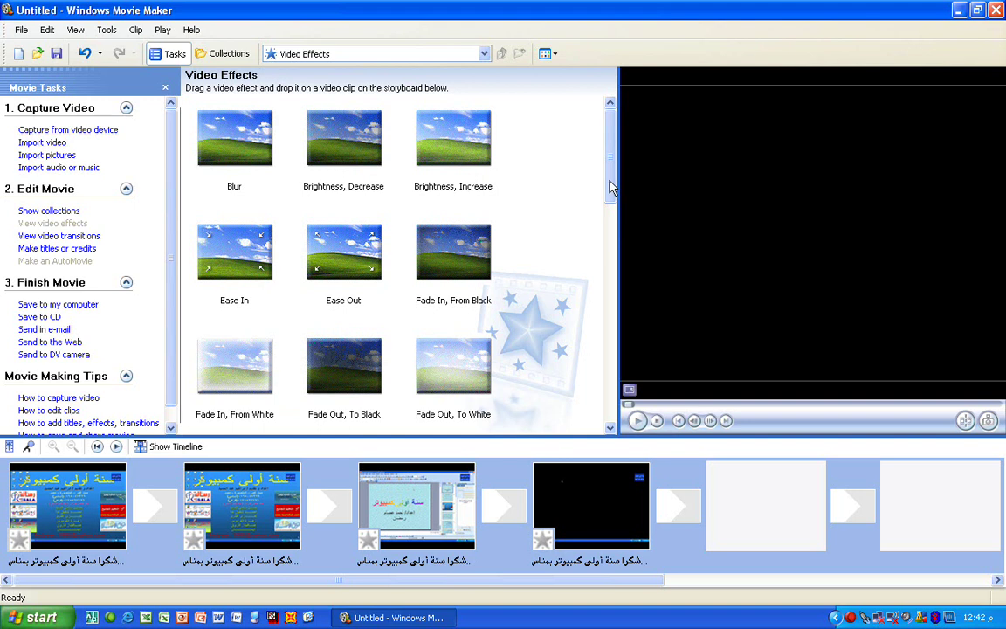
# Step: Preview the Ease In effect, replaying it, and preview the Ease Out effect
pyautogui.click(250, 279)
pyautogui.click(638, 421)
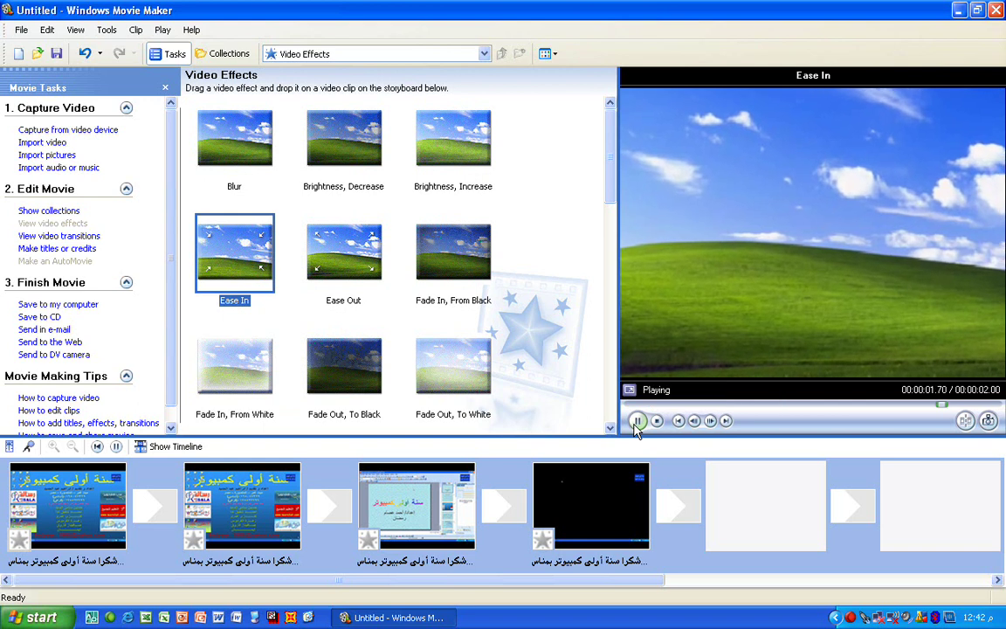
pyautogui.click(636, 421)
pyautogui.click(636, 422)
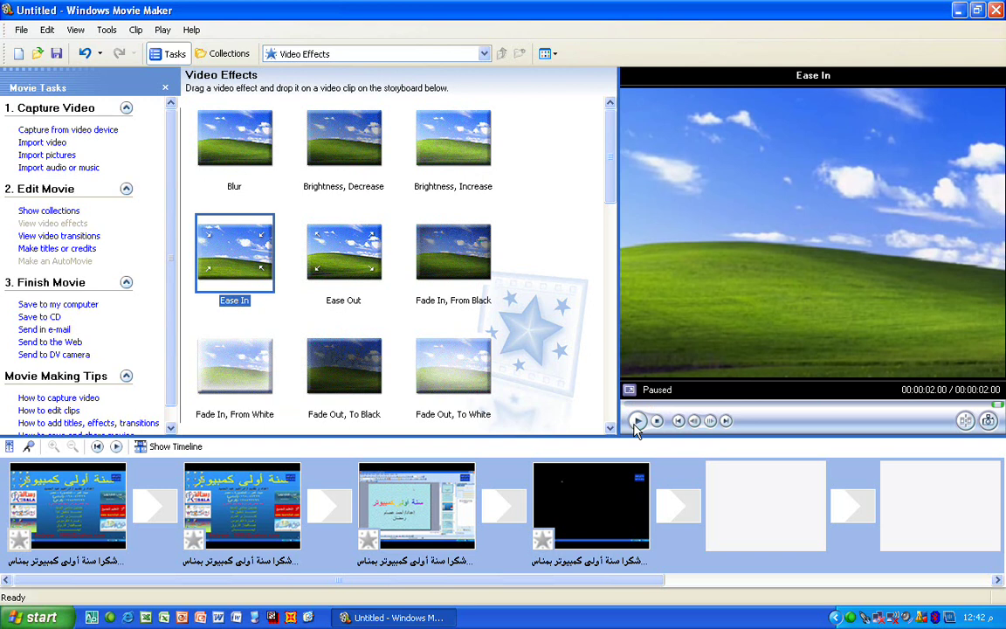
pyautogui.click(343, 253)
pyautogui.click(636, 420)
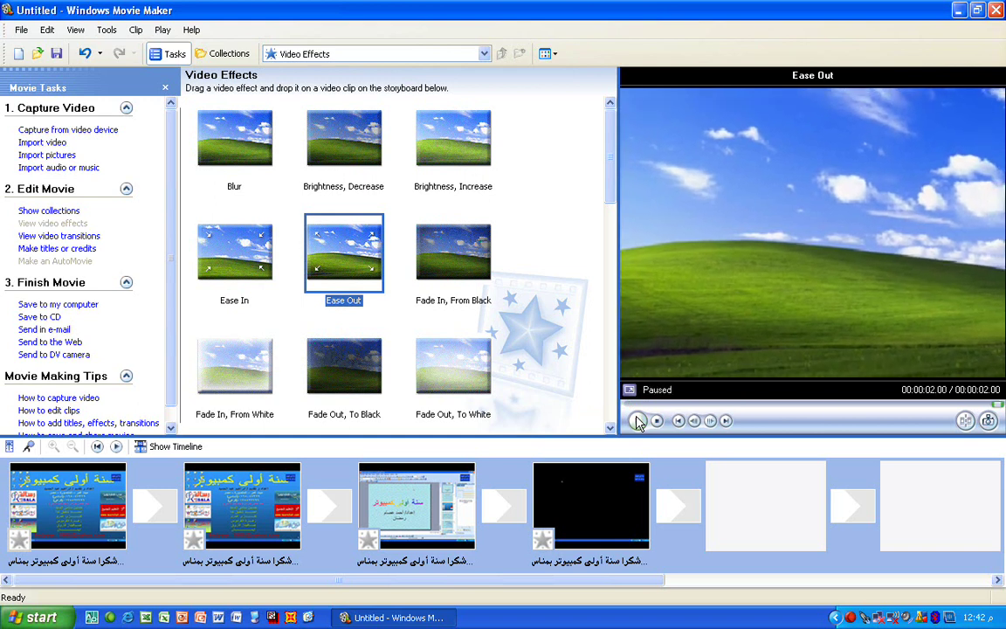
# Step: Find the Hue, Cycles Entire Color Spectrum effect further down the collection and preview it
pyautogui.moveTo(615, 200); pyautogui.dragTo(585, 213)
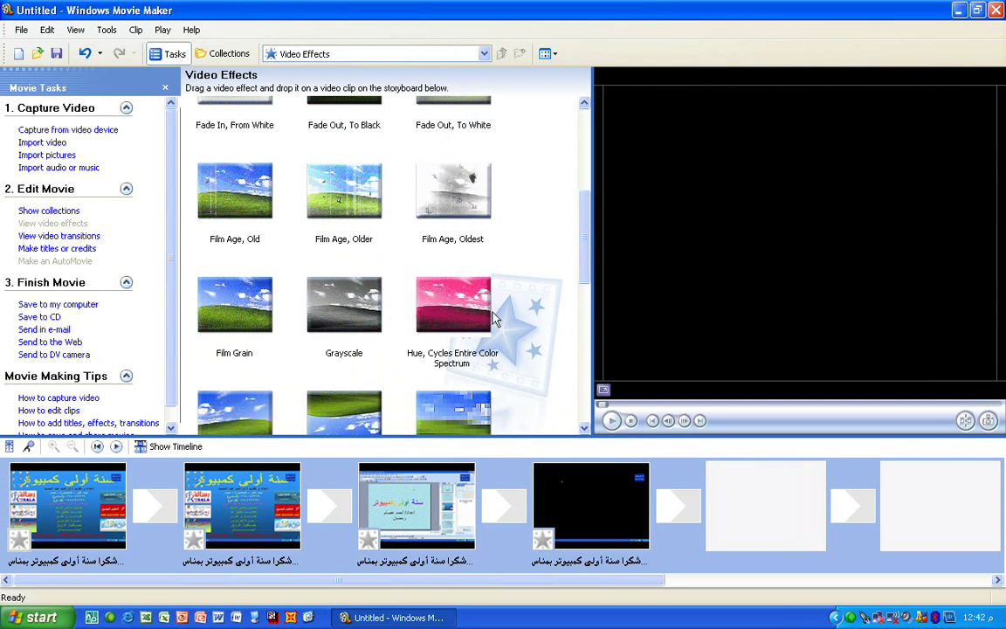
pyautogui.click(445, 292)
pyautogui.click(612, 421)
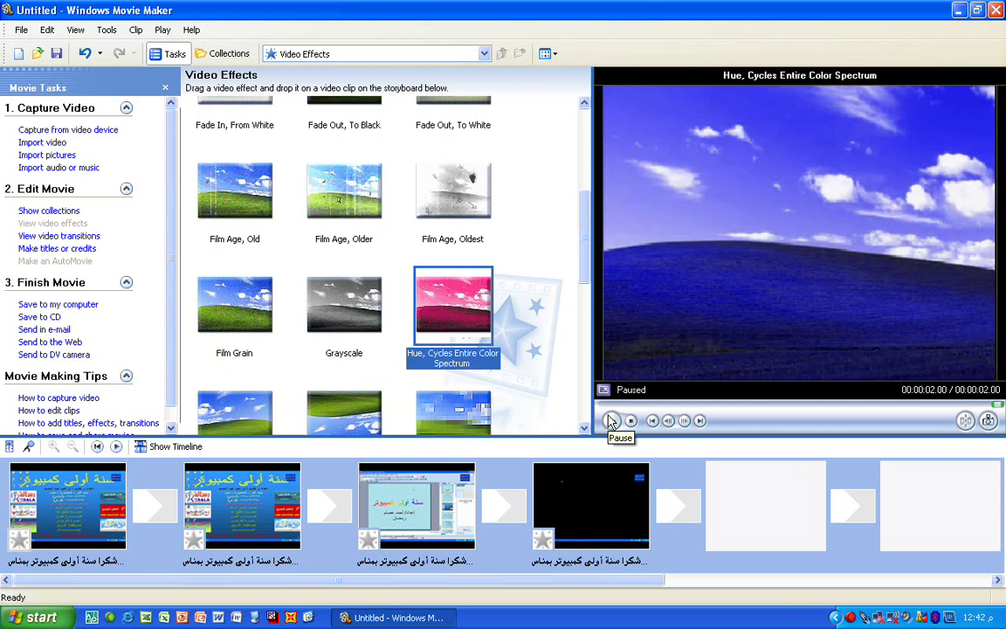
pyautogui.click(612, 421)
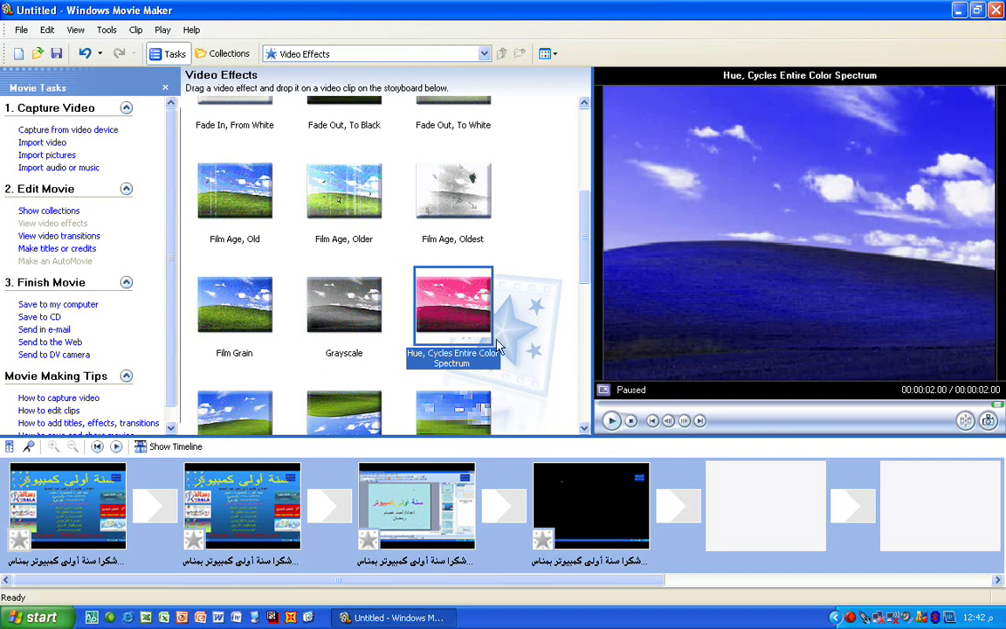
# Step: Add the Hue, Cycles Entire Color Spectrum effect to the first clip on the storyboard
pyautogui.click(449, 314)
pyautogui.rightClick(451, 314)
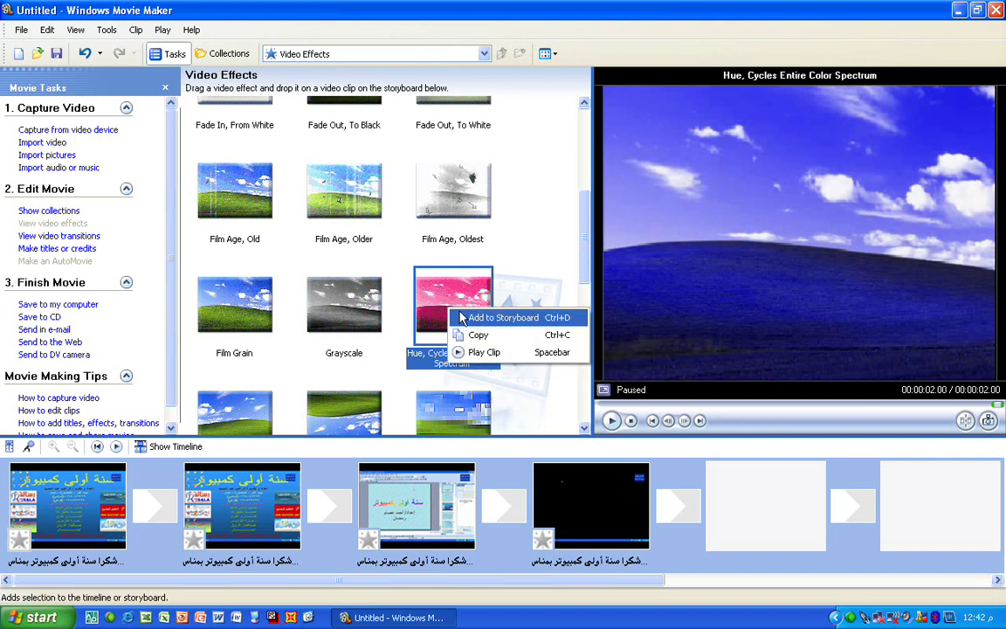
pyautogui.click(502, 318)
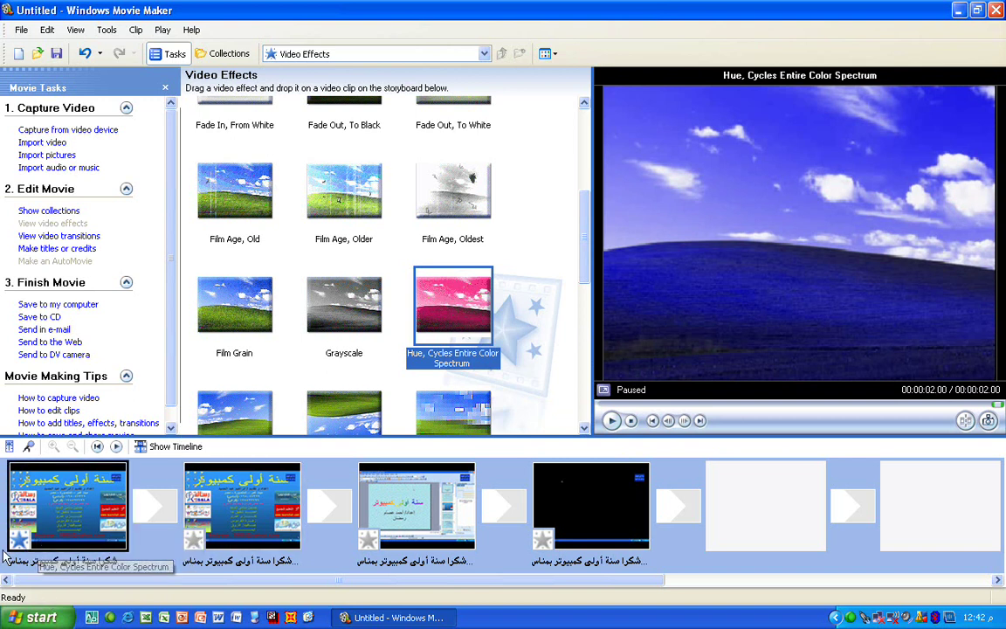
# Step: Switch to the timeline, play the movie to check the Hue effect on the first clip, and rewind it
pyautogui.click(472, 297)
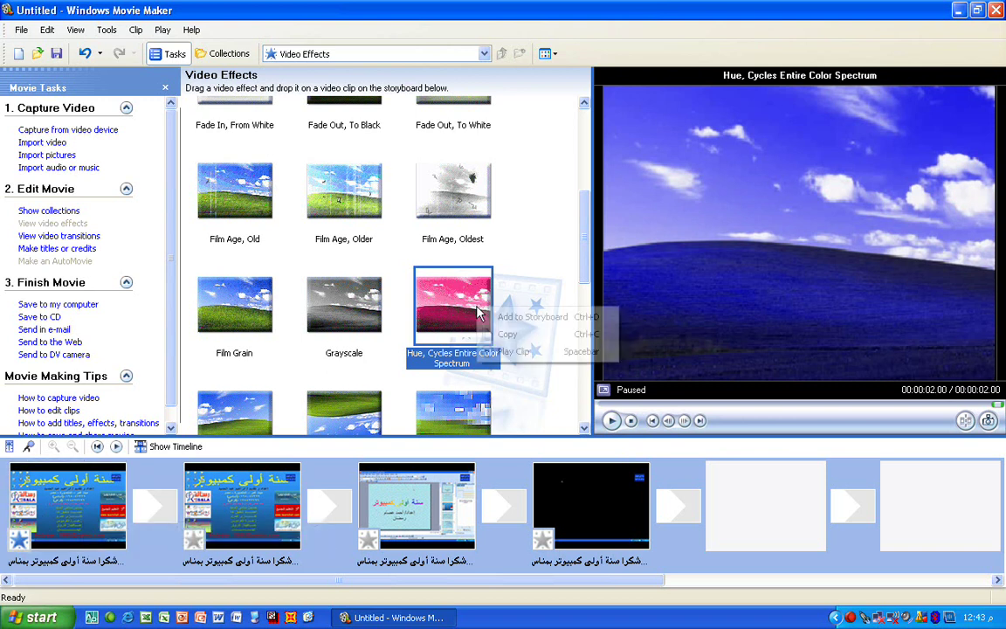
pyautogui.rightClick(479, 311)
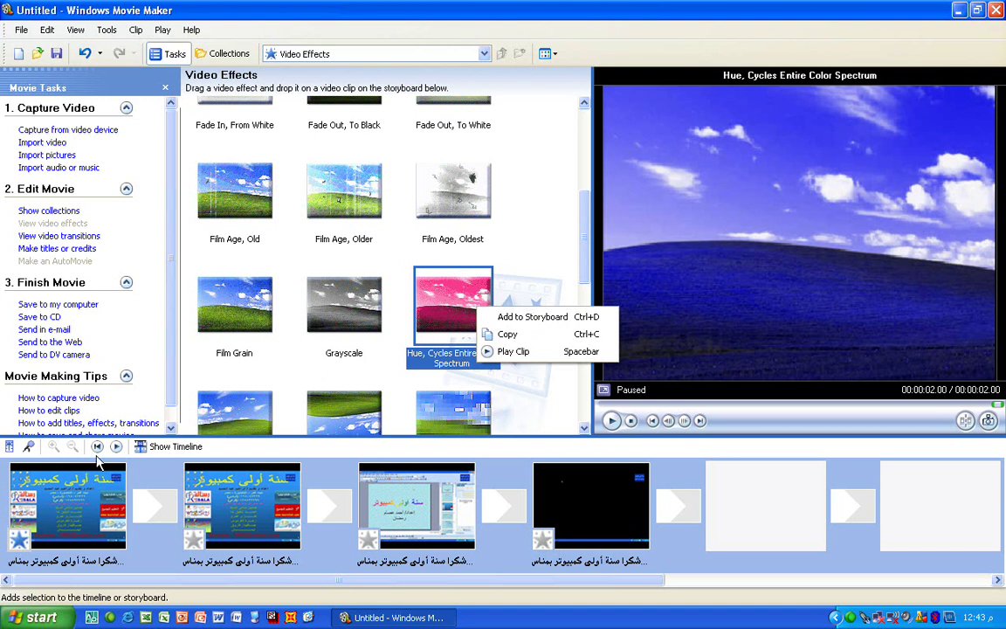
pyautogui.click(193, 446)
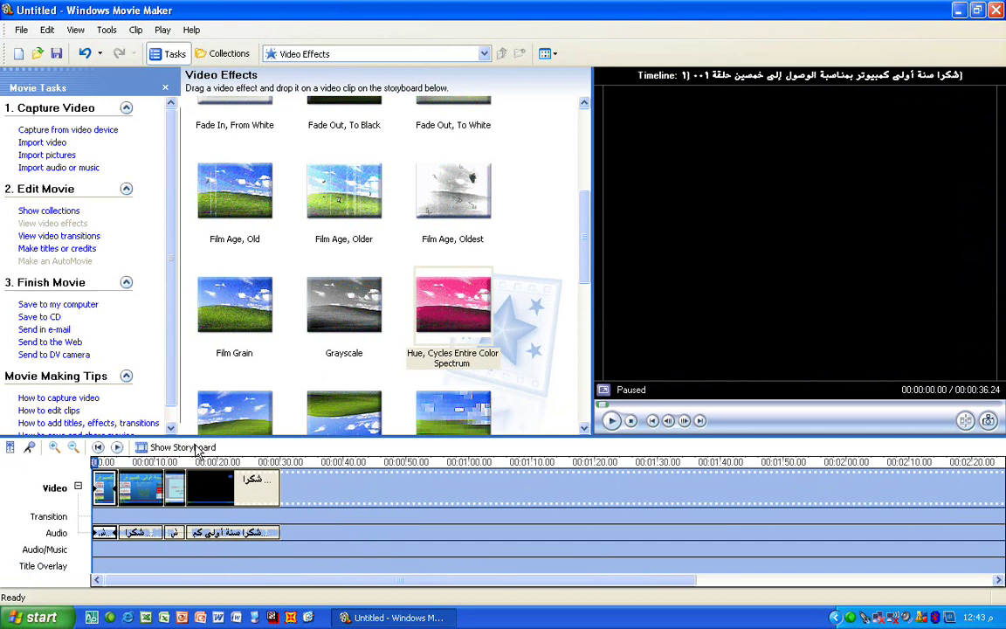
pyautogui.click(115, 448)
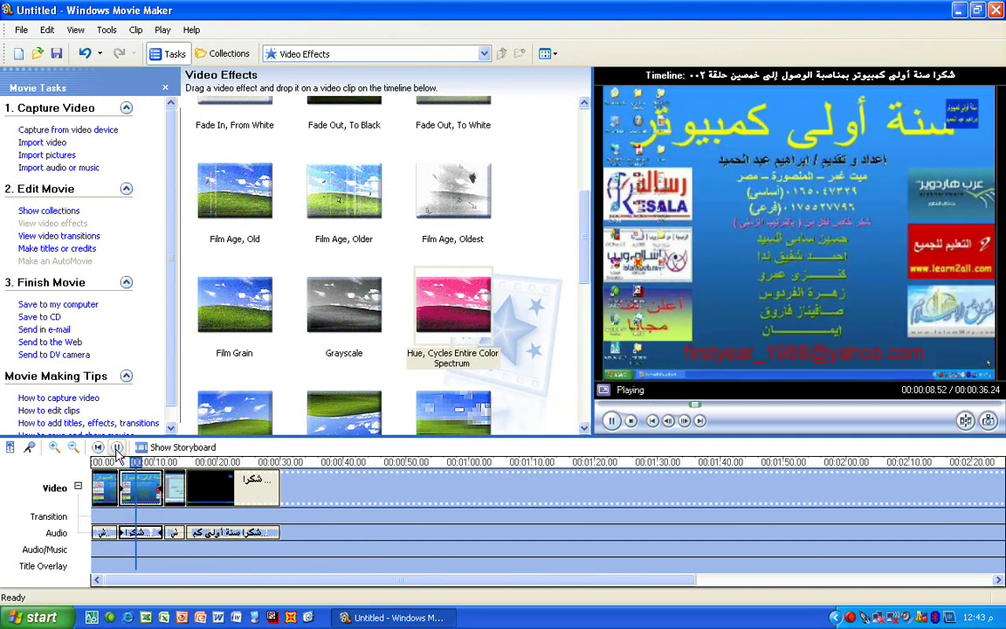
pyautogui.click(117, 448)
pyautogui.click(117, 448)
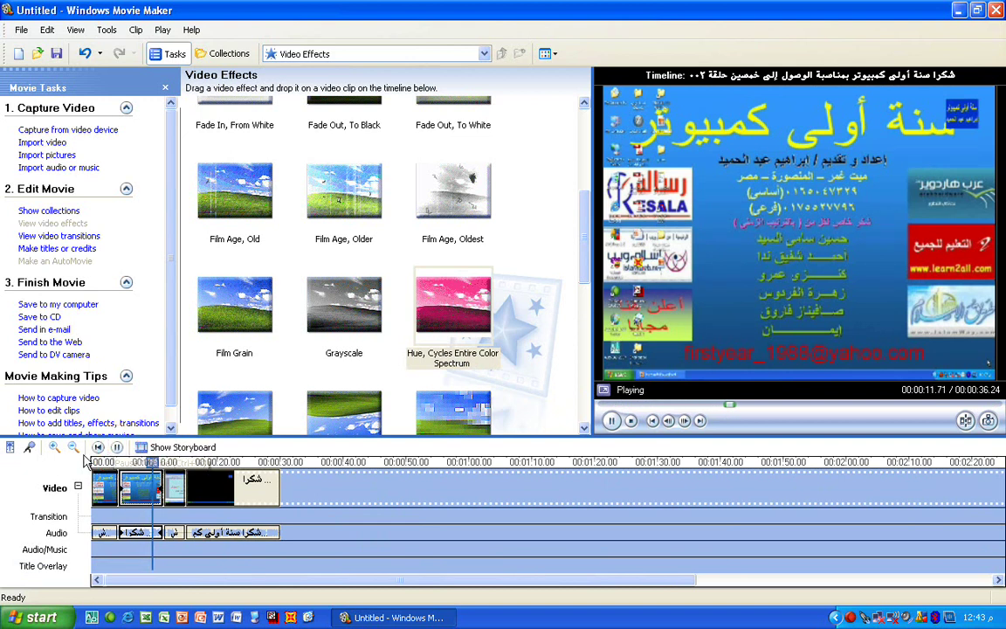
pyautogui.click(100, 448)
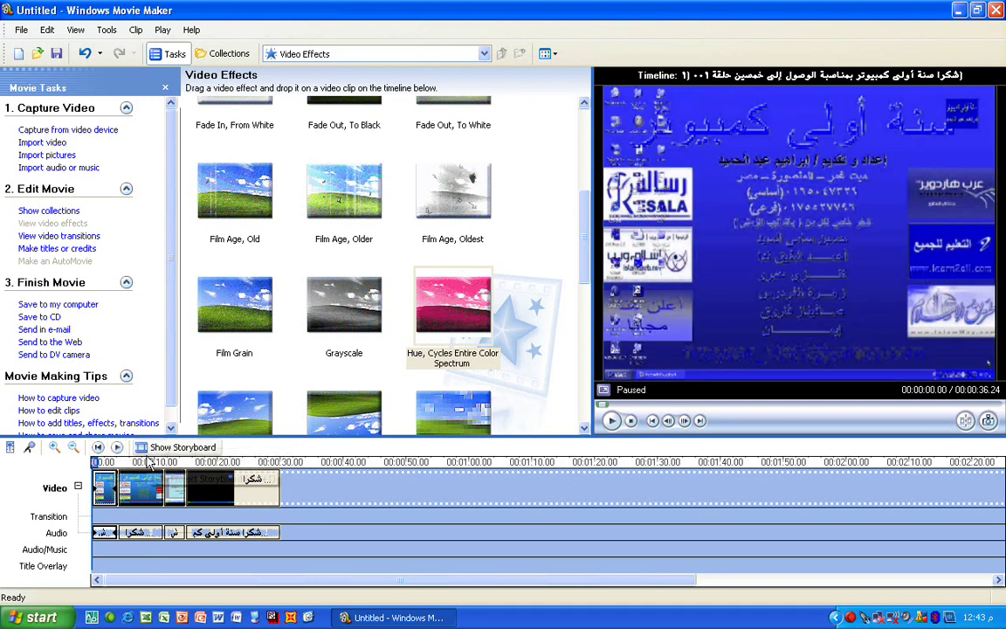
# Step: Return to the storyboard and remove the Hue, Cycles Entire Color Spectrum effect from the first clip
pyautogui.click(175, 447)
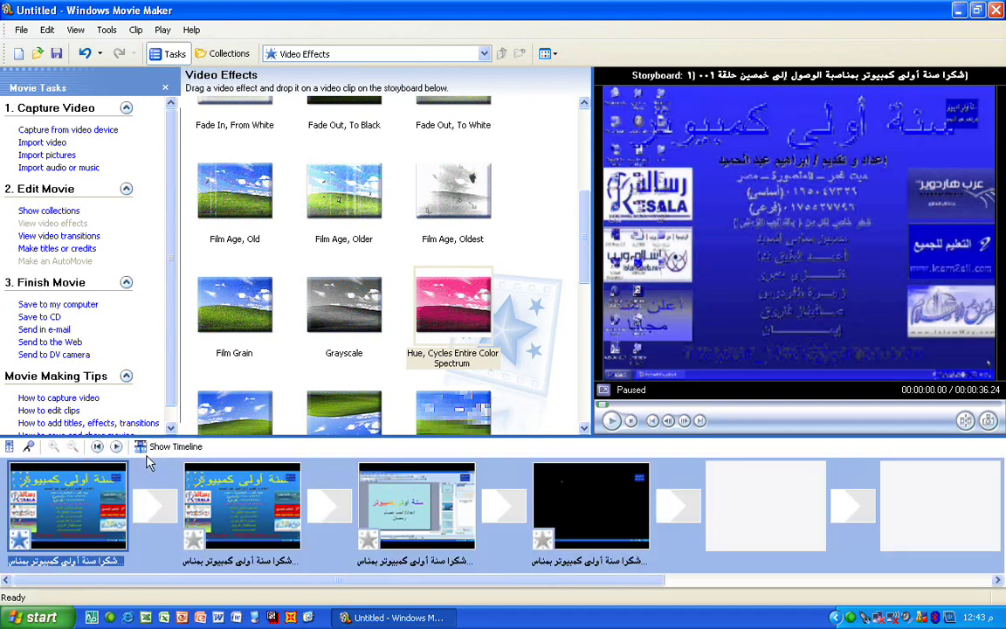
pyautogui.rightClick(24, 541)
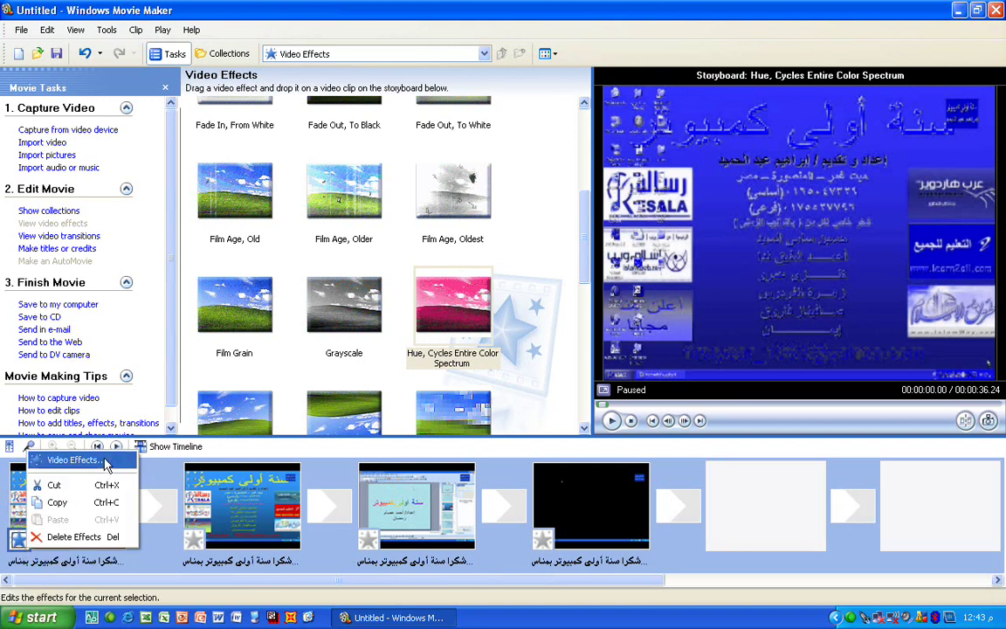
pyautogui.click(105, 462)
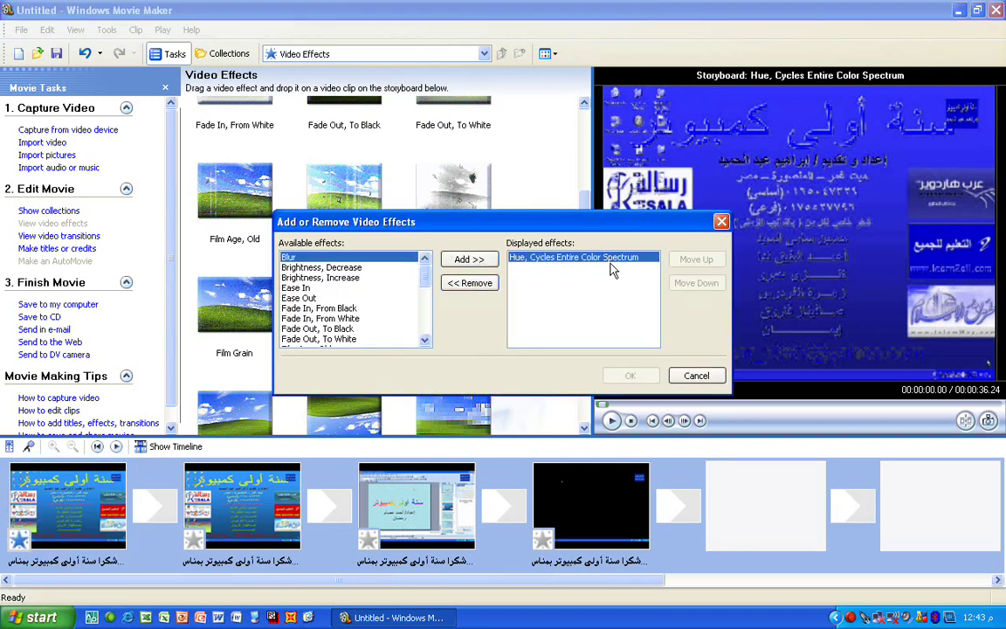
pyautogui.click(462, 284)
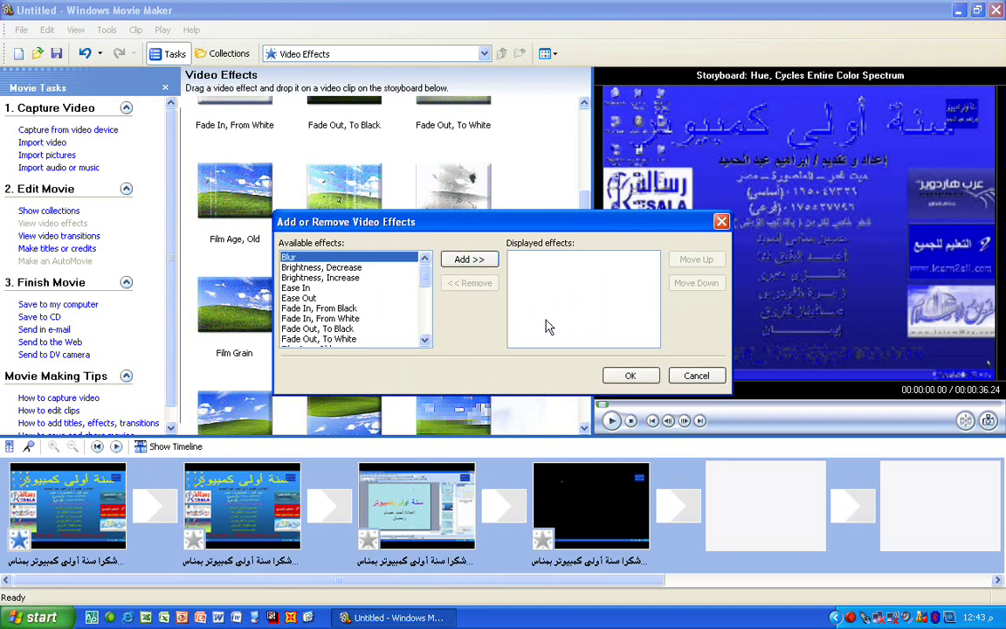
pyautogui.click(629, 376)
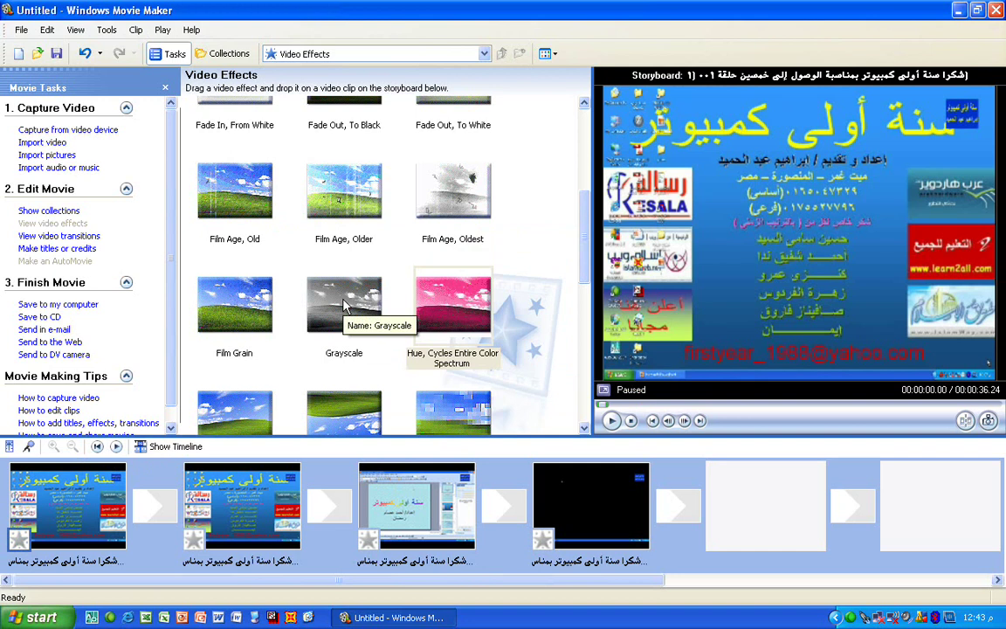
# Step: Add the Film Age, Old effect to the first clip, play the storyboard to check it, and rewind
pyautogui.click(241, 207)
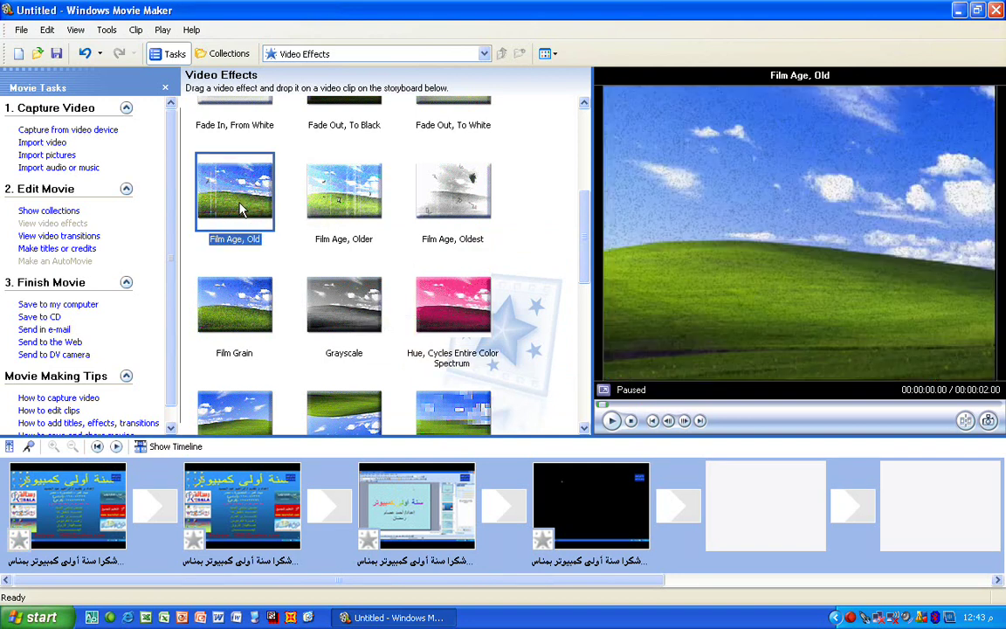
pyautogui.rightClick(259, 211)
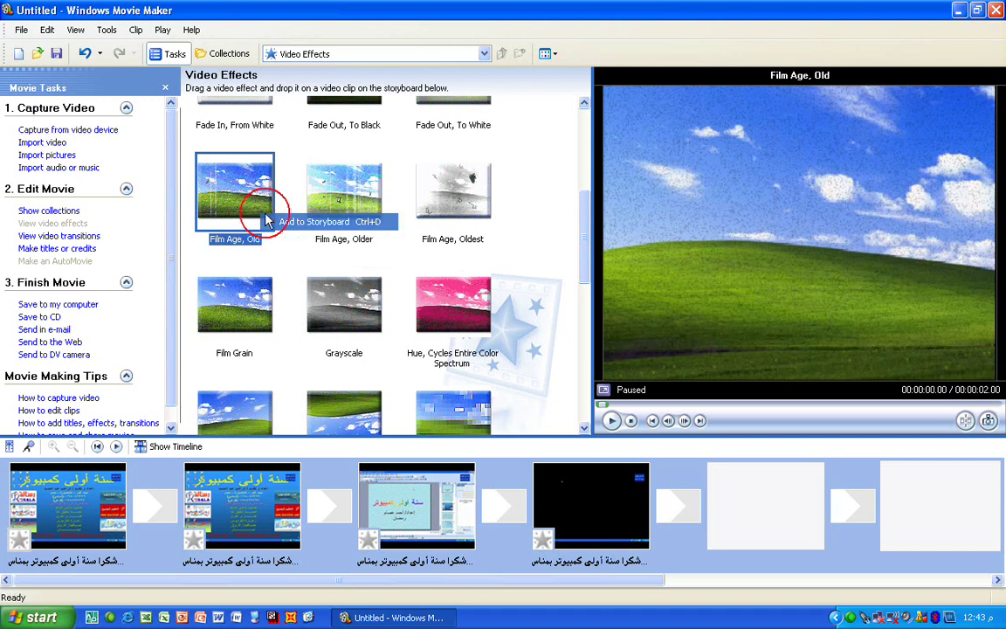
pyautogui.click(114, 448)
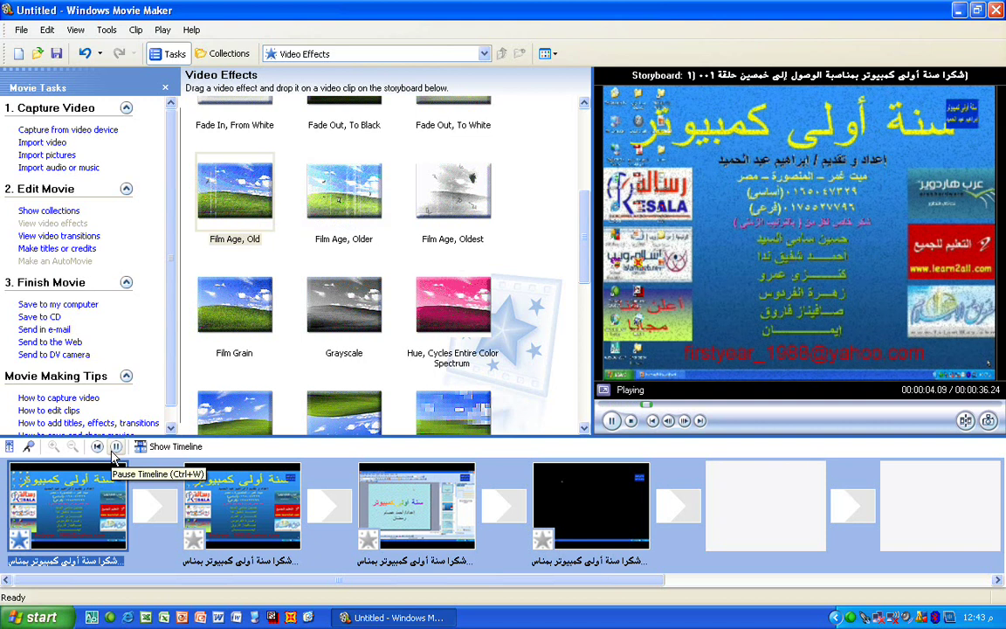
pyautogui.click(113, 452)
pyautogui.click(97, 447)
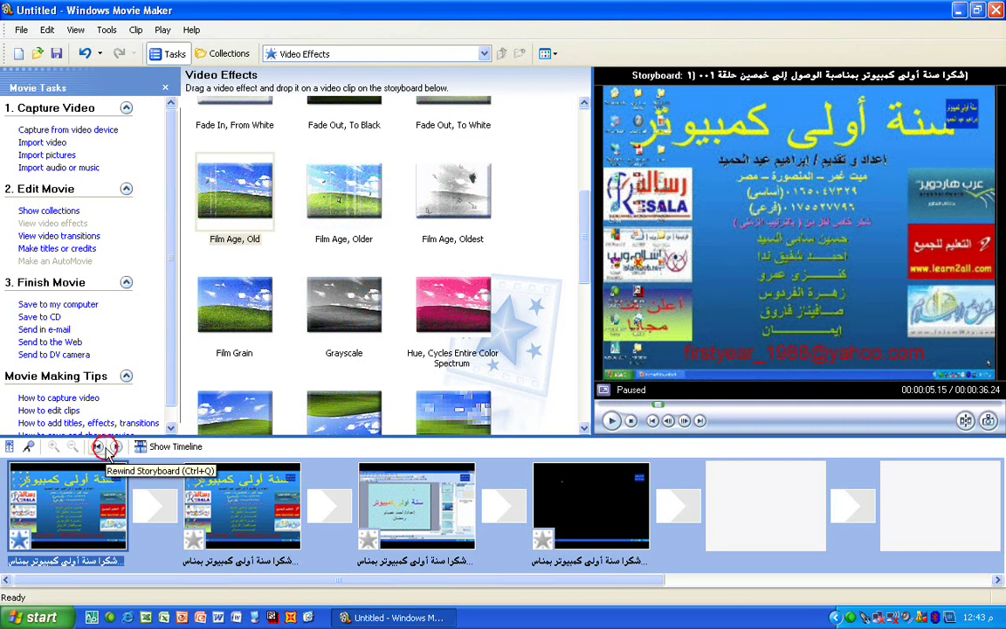
# Step: Add the Ease In effect to the second clip on the storyboard
pyautogui.scroll(3, 586, 417)
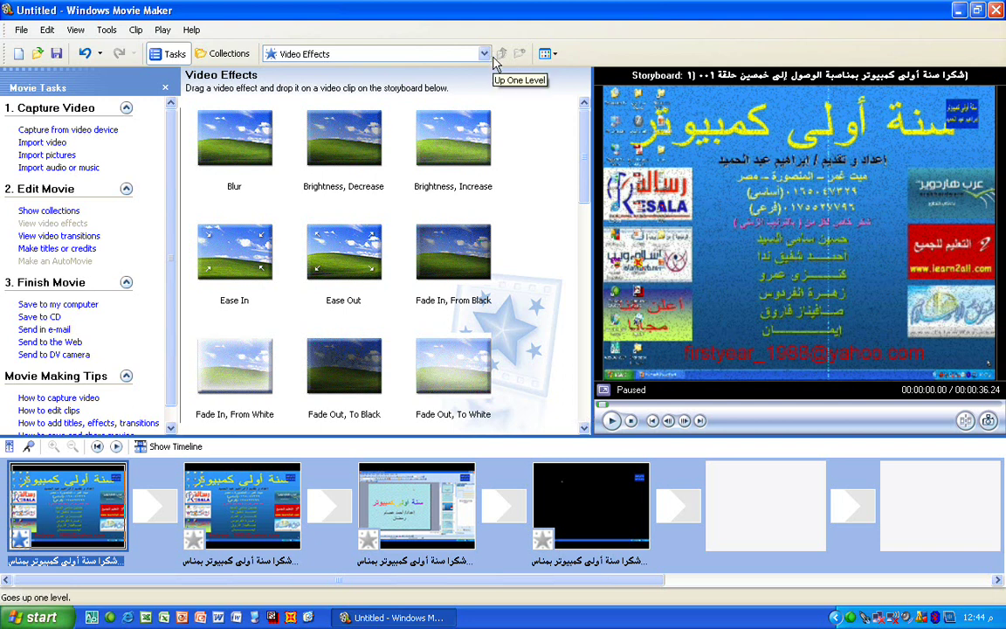
pyautogui.rightClick(197, 543)
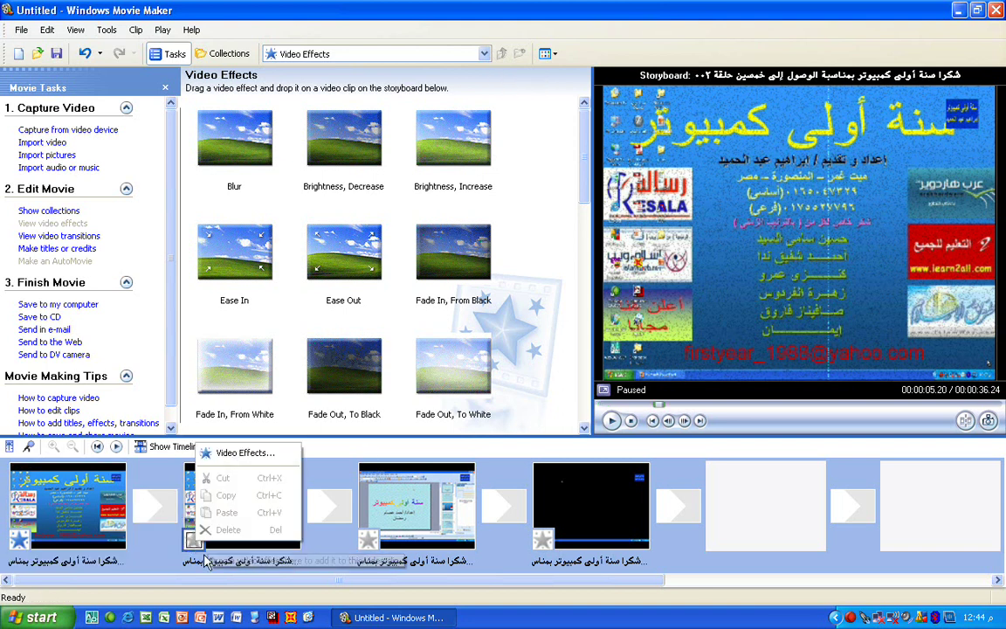
pyautogui.click(567, 316)
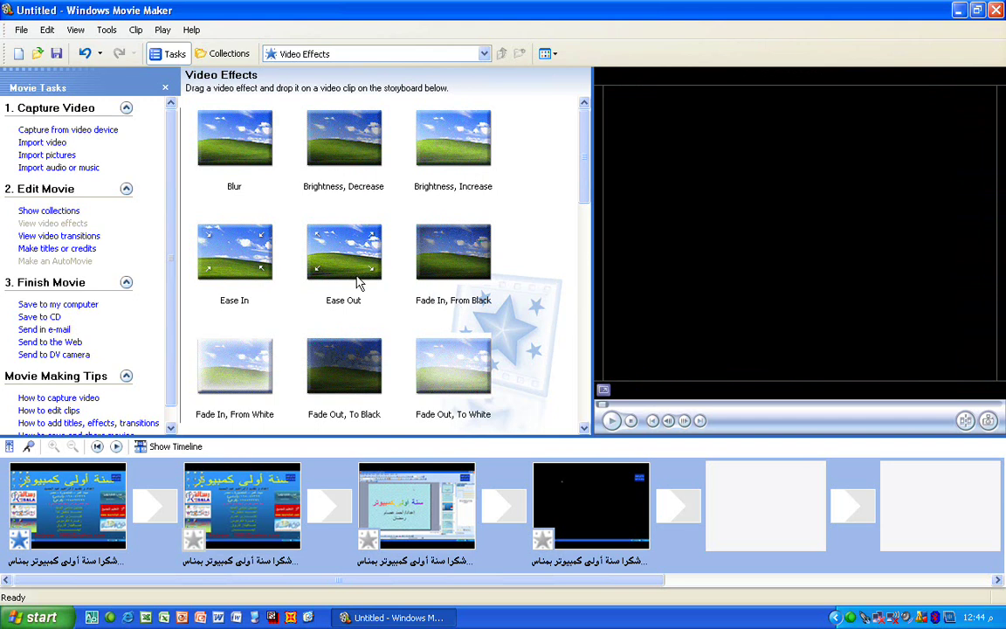
pyautogui.rightClick(253, 263)
pyautogui.click(288, 265)
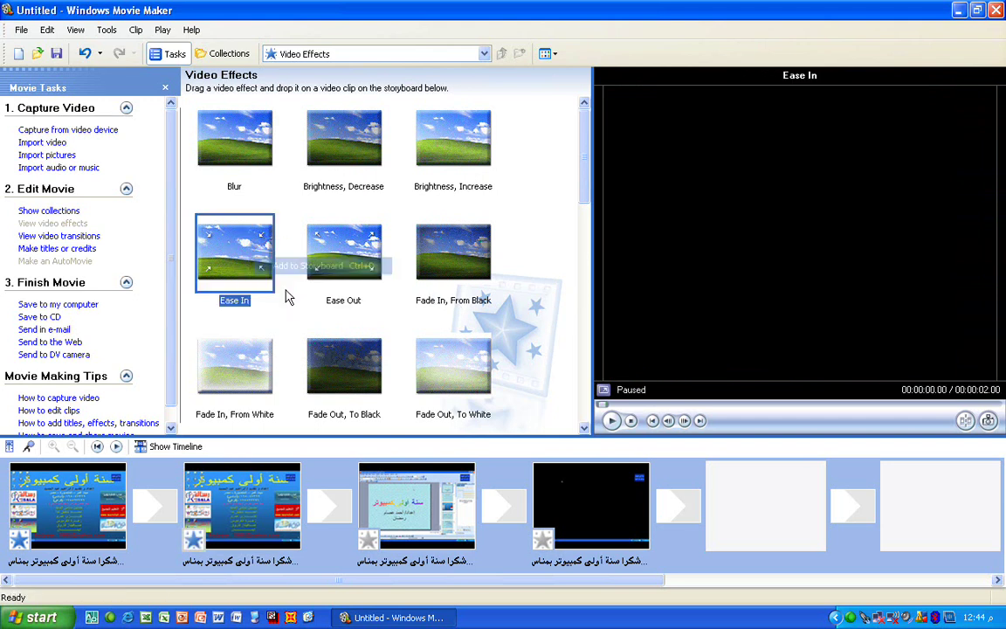
# Step: Add the Ease Out effect to the third clip on the storyboard
pyautogui.click(401, 531)
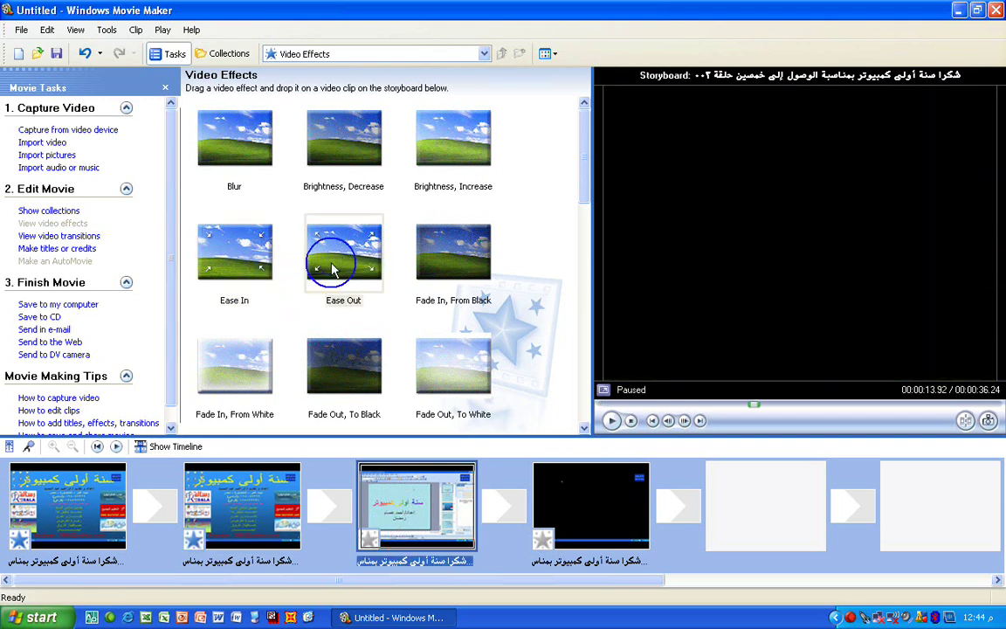
pyautogui.rightClick(335, 262)
pyautogui.click(393, 274)
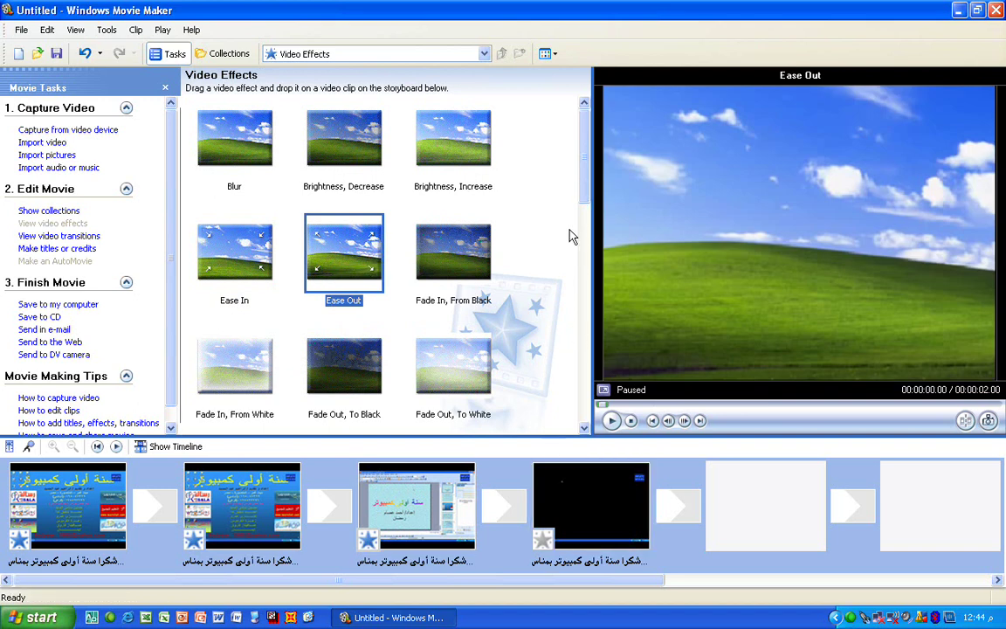
# Step: Find the Slow Down, Half effect near the end of the collection and add it to the third clip
pyautogui.moveTo(585, 194); pyautogui.dragTo(514, 354)
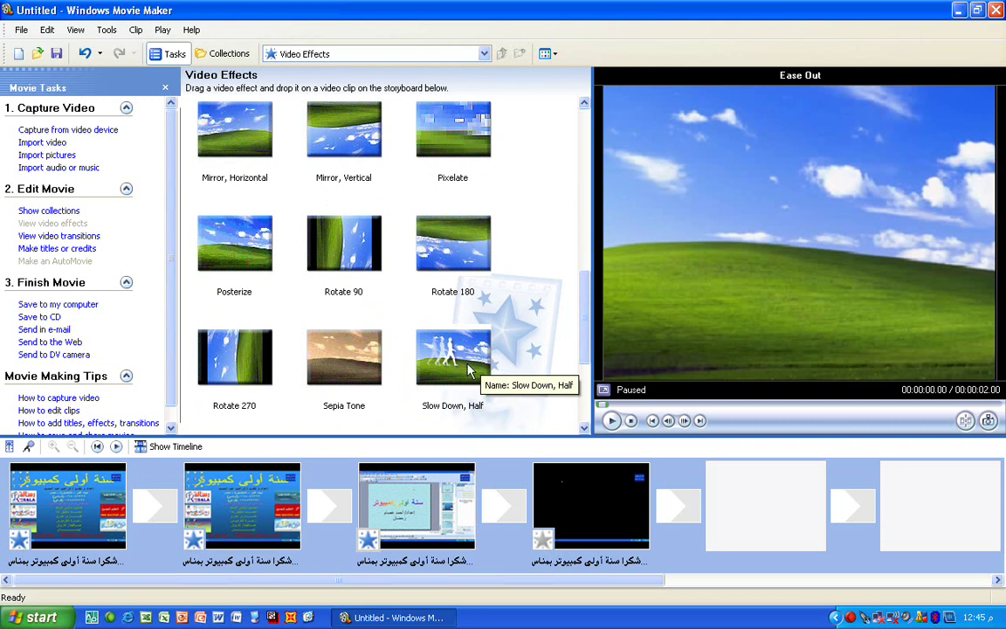
pyautogui.scroll(-3, 469, 371)
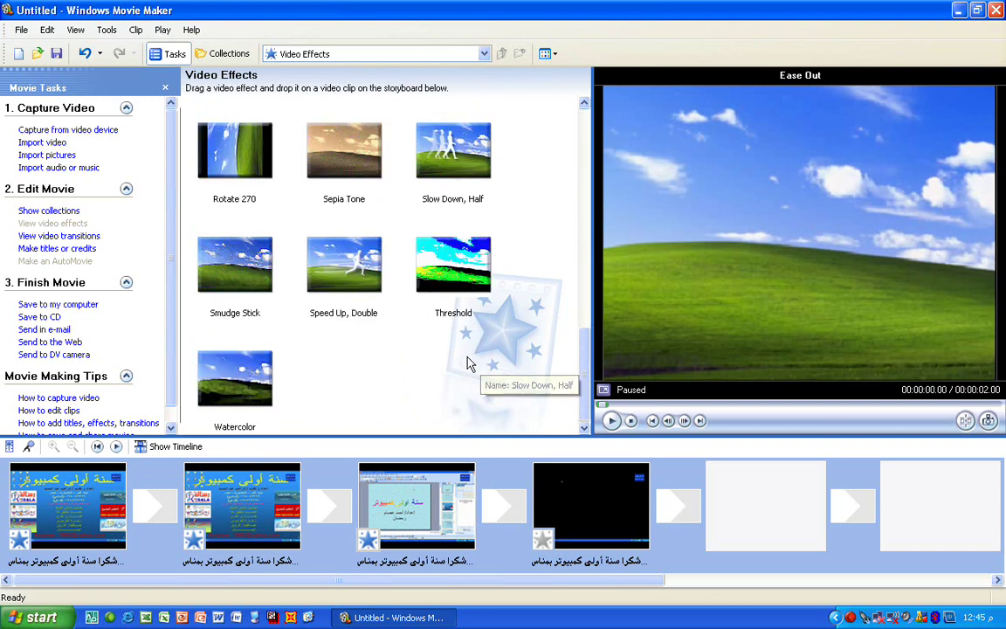
pyautogui.click(476, 168)
pyautogui.rightClick(481, 168)
pyautogui.click(485, 172)
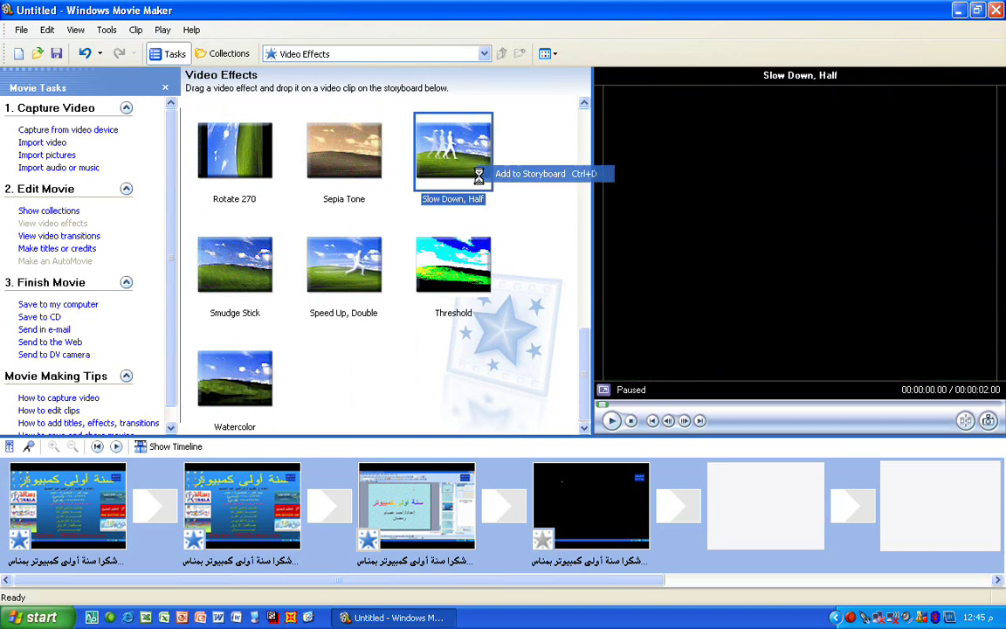
# Step: Play the fourth clip, add the Slow Down, Half effect to it, and play it again to compare the speed
pyautogui.click(558, 489)
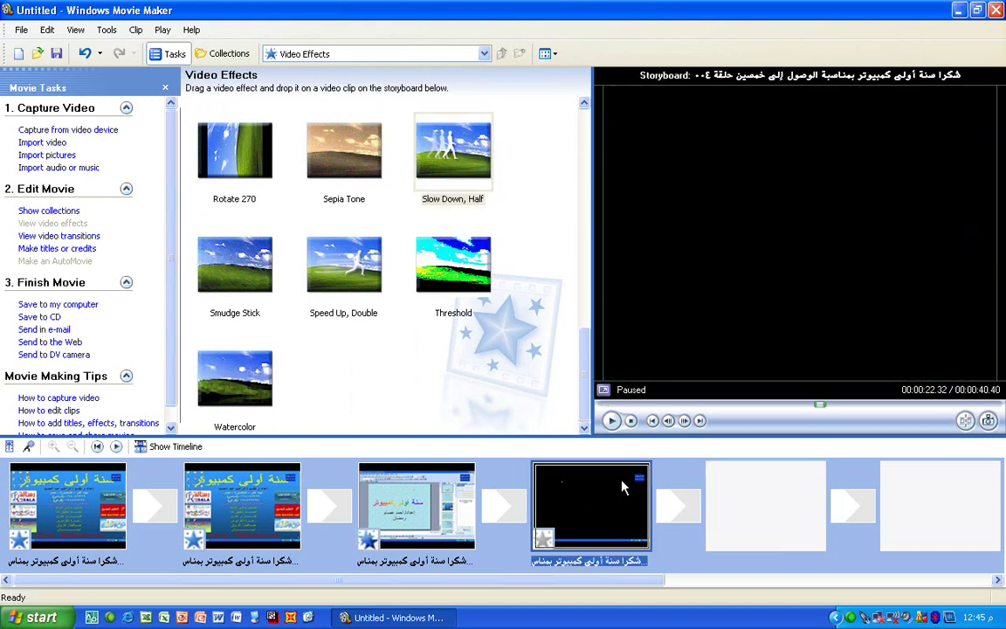
pyautogui.click(612, 420)
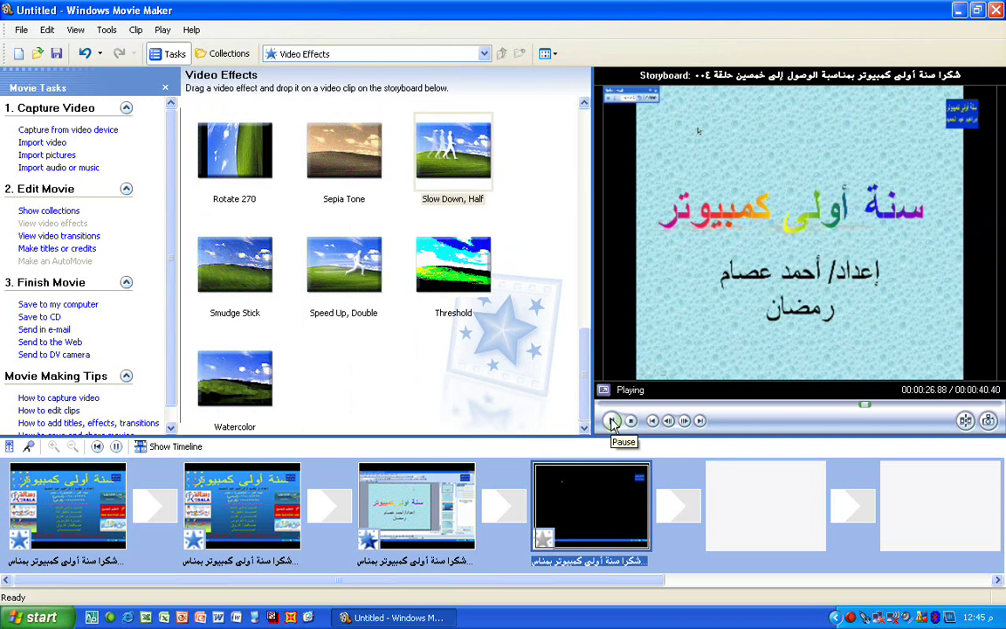
pyautogui.rightClick(469, 178)
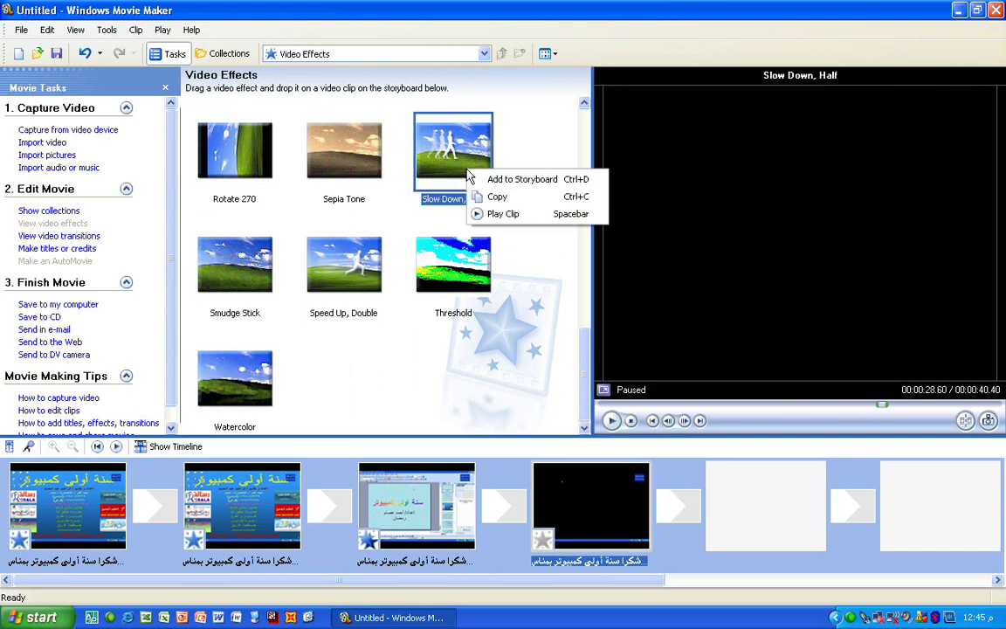
pyautogui.click(489, 179)
pyautogui.click(612, 420)
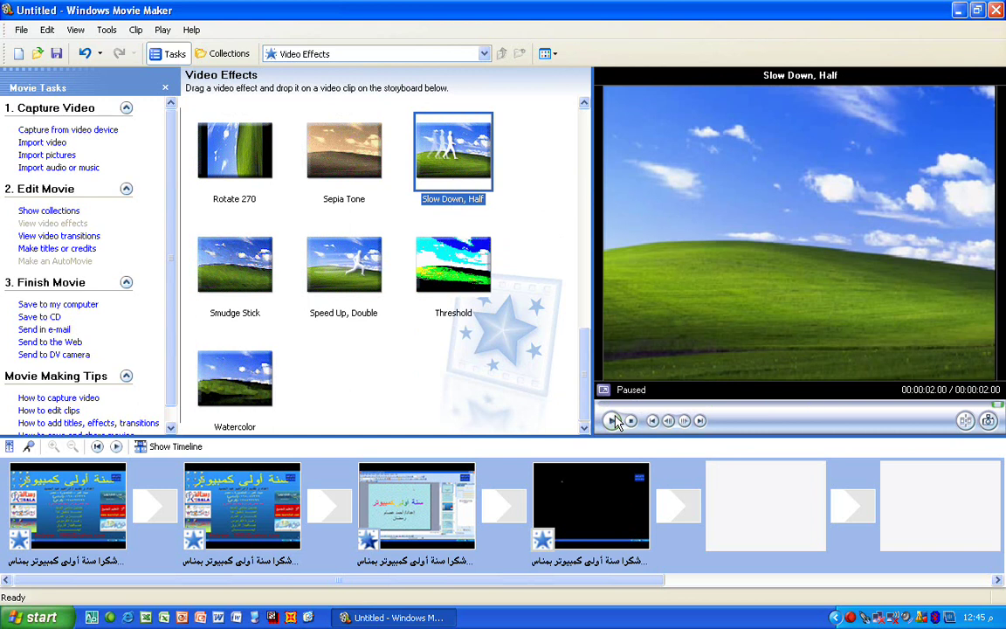
pyautogui.click(595, 507)
pyautogui.click(614, 420)
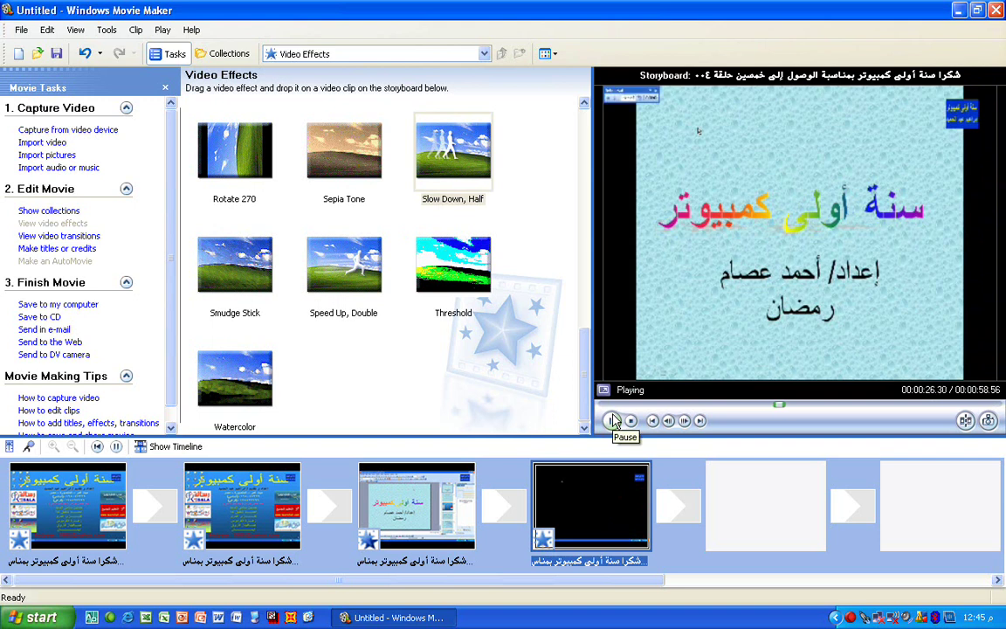
# Step: Remove the Slow Down, Half effect from the fourth clip
pyautogui.rightClick(541, 532)
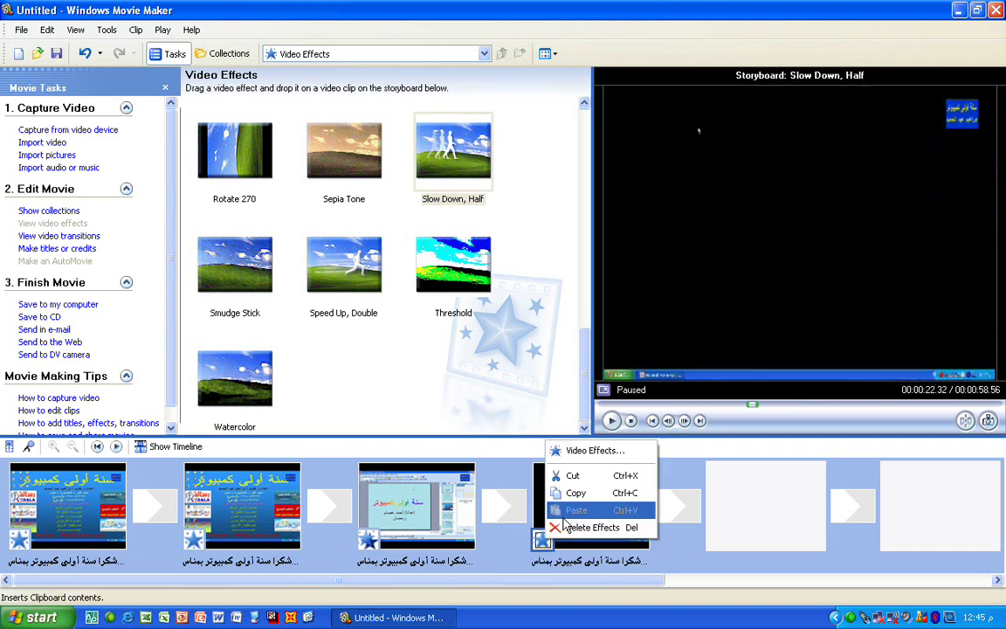
pyautogui.click(583, 449)
pyautogui.click(472, 283)
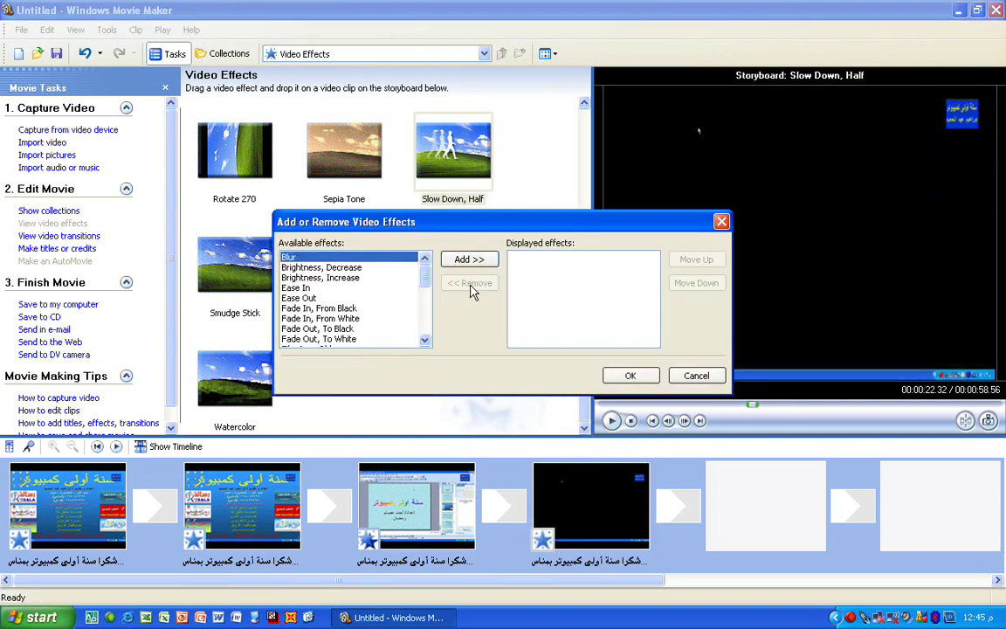
pyautogui.click(609, 378)
# Step: Remove the Slow Down, Half effect from the third clip, keeping Ease Out
pyautogui.click(406, 530)
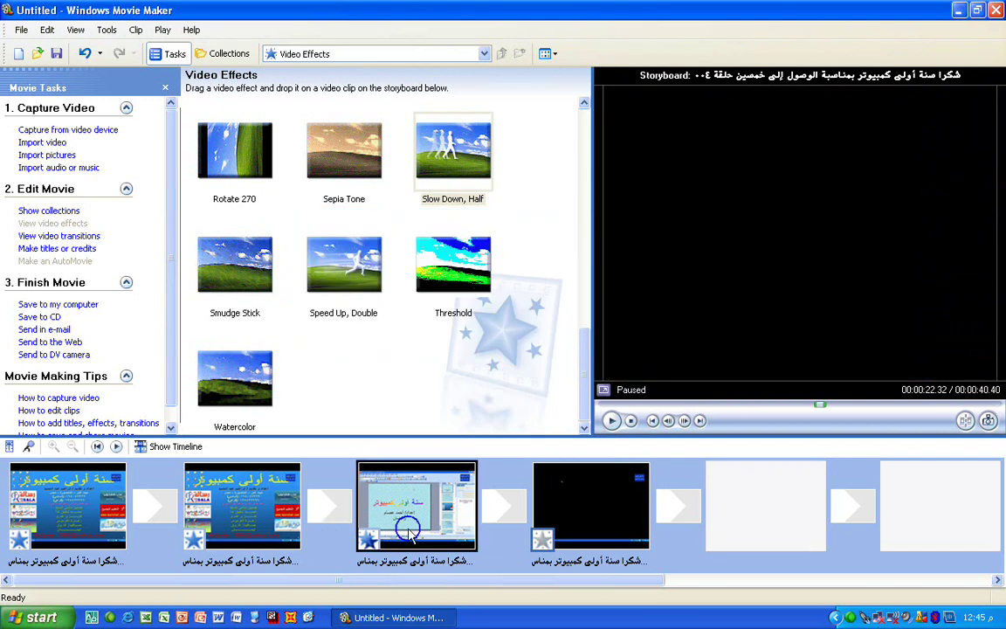
pyautogui.rightClick(406, 530)
pyautogui.click(332, 496)
pyautogui.rightClick(366, 539)
pyautogui.click(412, 456)
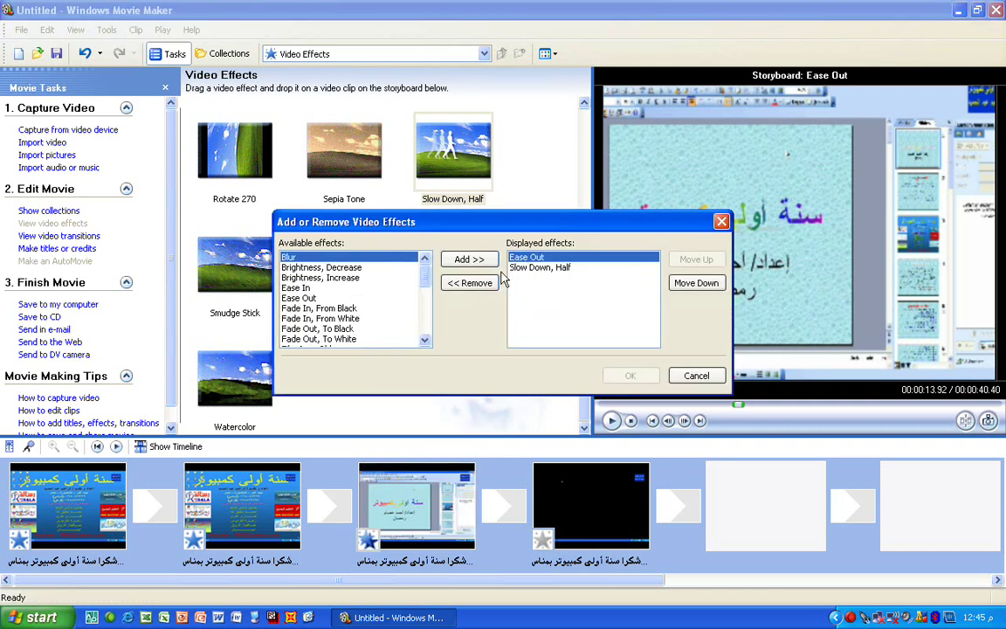
pyautogui.click(523, 278)
pyautogui.click(534, 267)
pyautogui.click(471, 283)
pyautogui.click(628, 376)
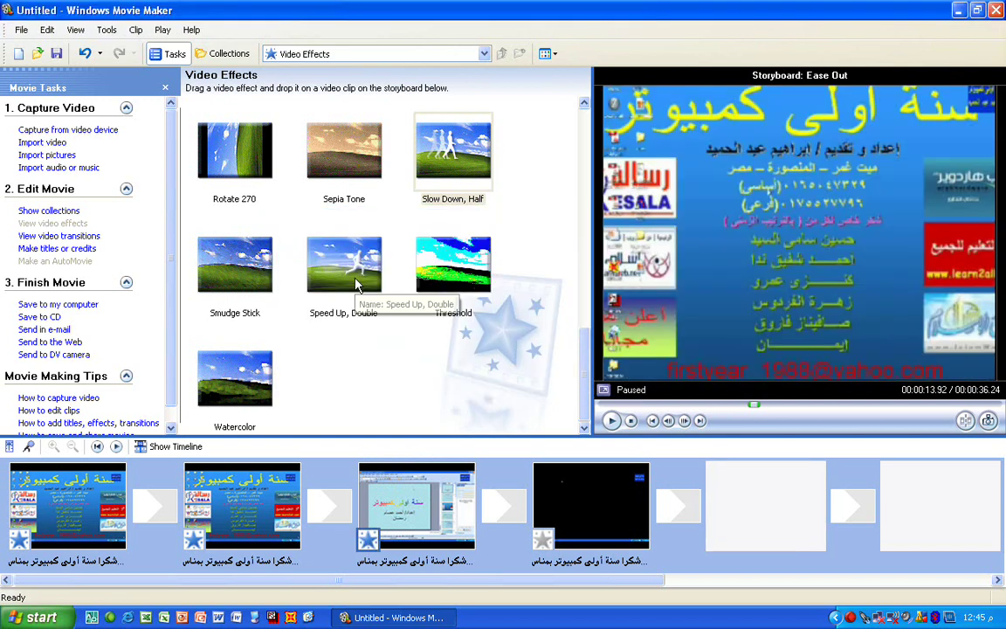
# Step: Add the Speed Up, Double effect to the third clip on the storyboard
pyautogui.rightClick(356, 284)
pyautogui.click(374, 288)
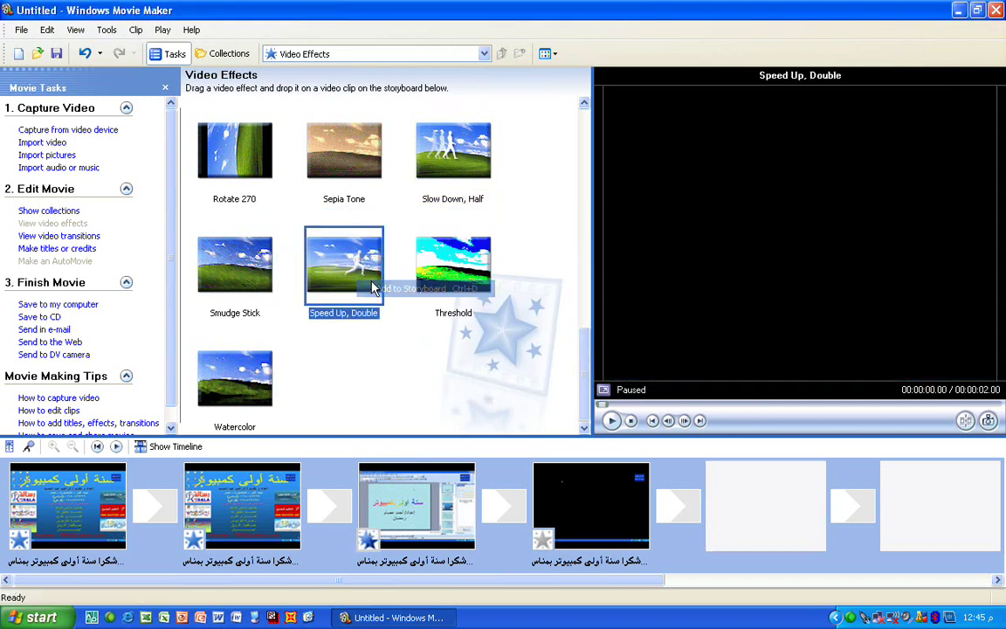
# Step: Preview the Speed Up, Double effect sample, then play the third clip to check its speed and stop playback
pyautogui.click(611, 421)
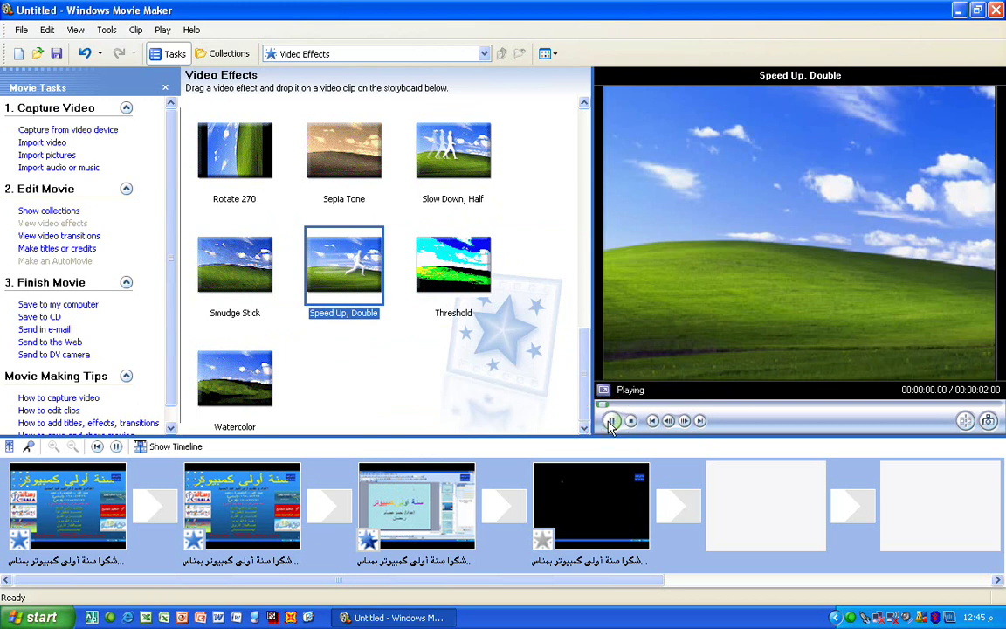
pyautogui.click(415, 479)
pyautogui.click(612, 421)
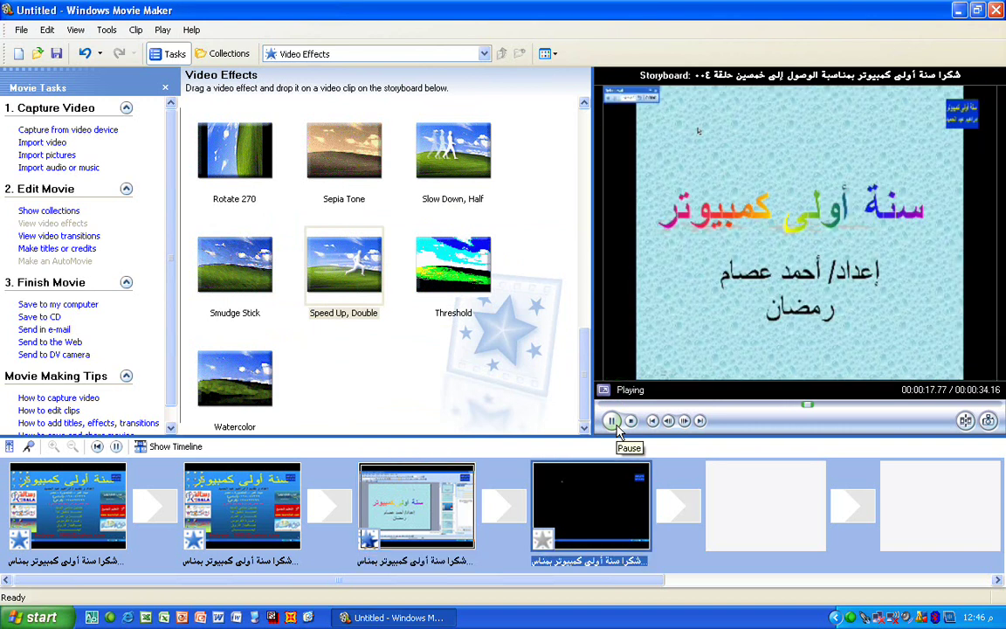
pyautogui.click(629, 421)
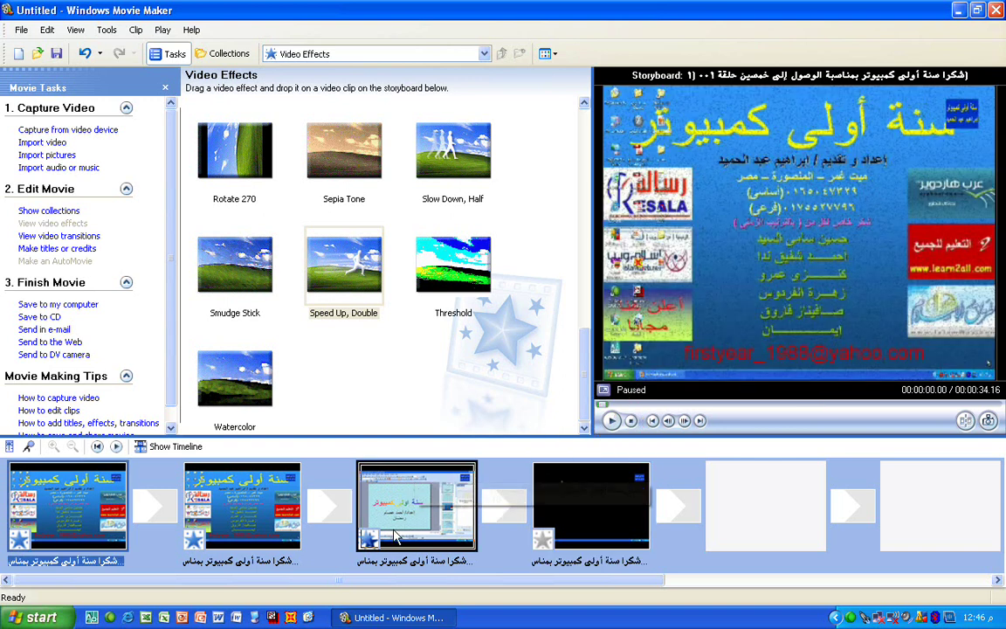
# Step: Remove the Speed Up, Double effect from the third clip, keeping Ease Out
pyautogui.rightClick(367, 541)
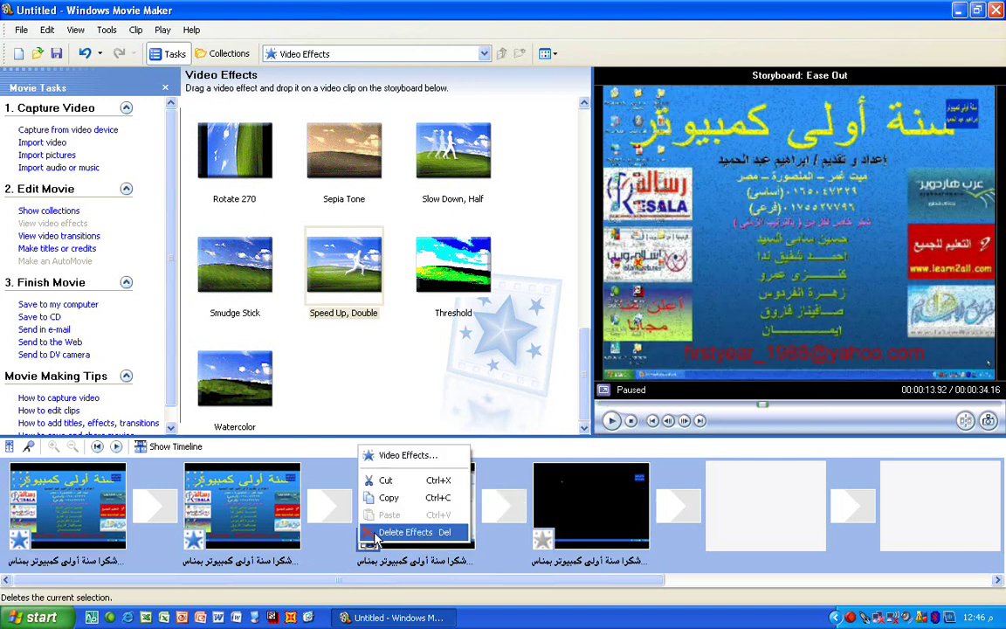
pyautogui.click(406, 456)
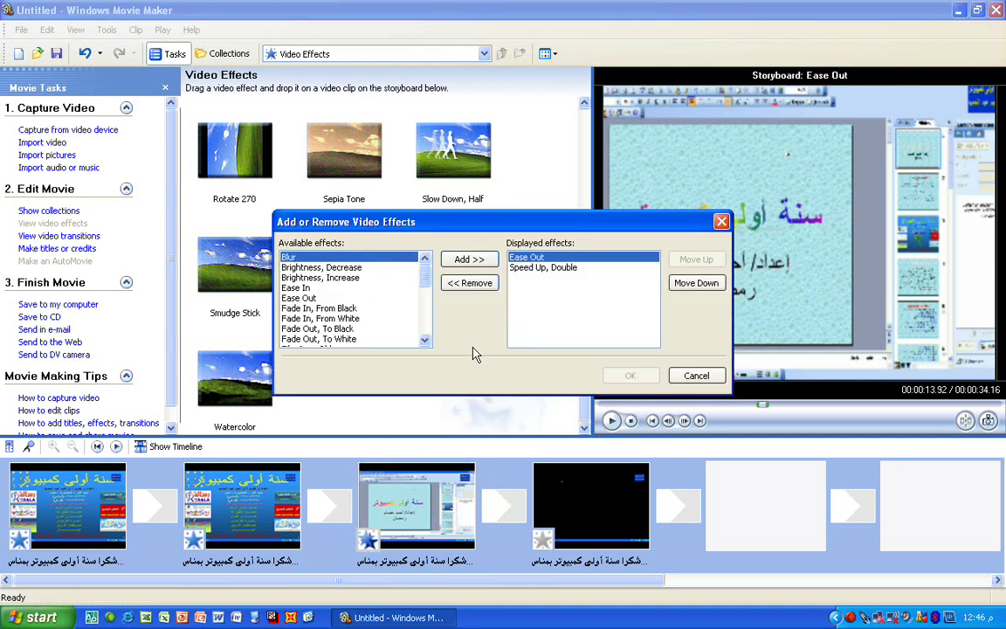
pyautogui.click(525, 269)
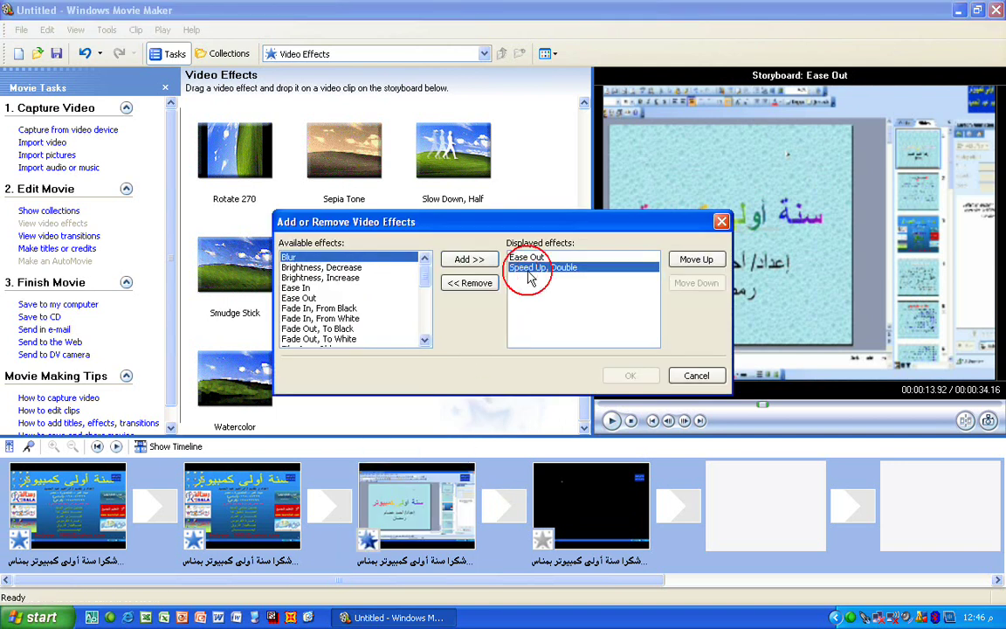
pyautogui.click(469, 283)
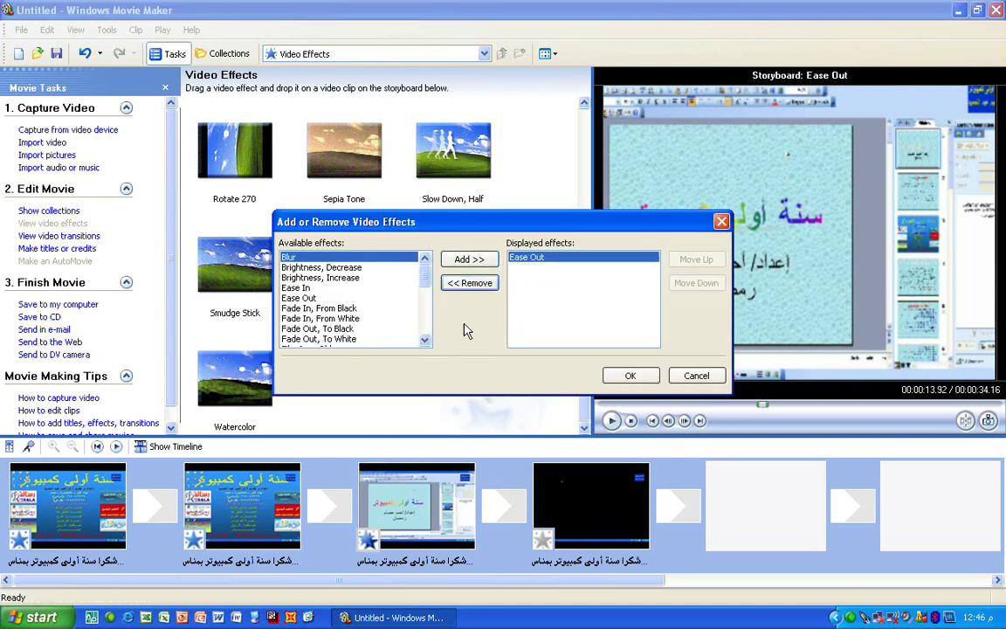
pyautogui.click(630, 378)
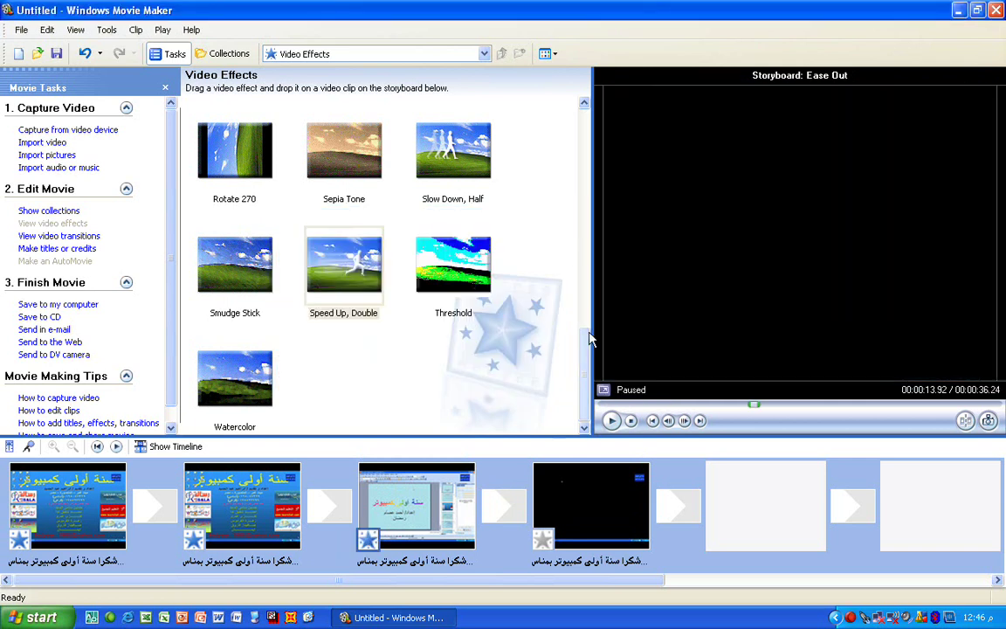
# Step: Show the video transitions, select the first clip, and preview the Bars, Bow Tie, Horizontal, Circle and Circles transitions
pyautogui.moveTo(596, 352); pyautogui.dragTo(636, 136)
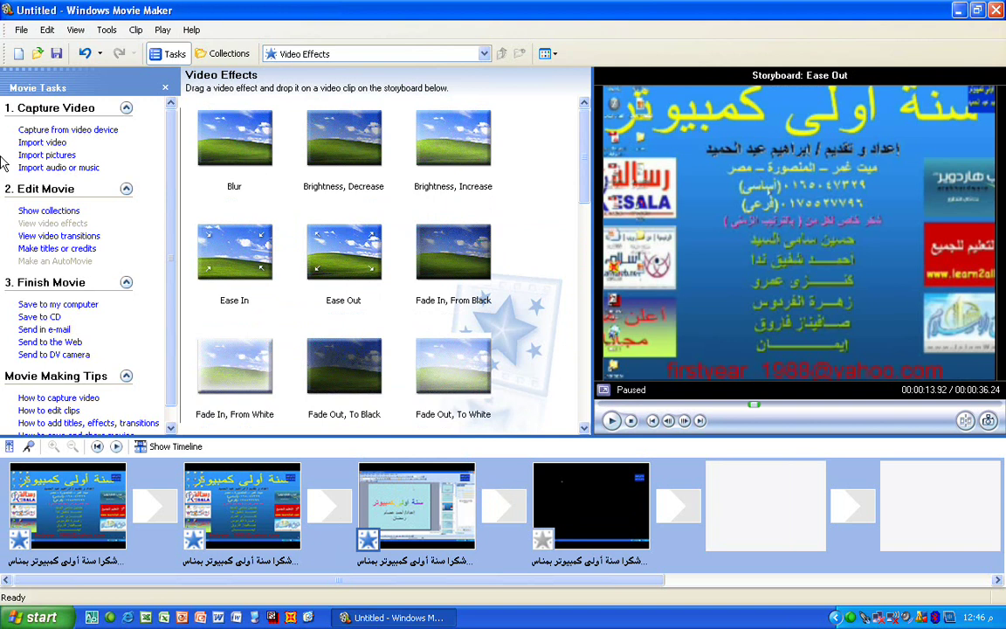
pyautogui.click(63, 238)
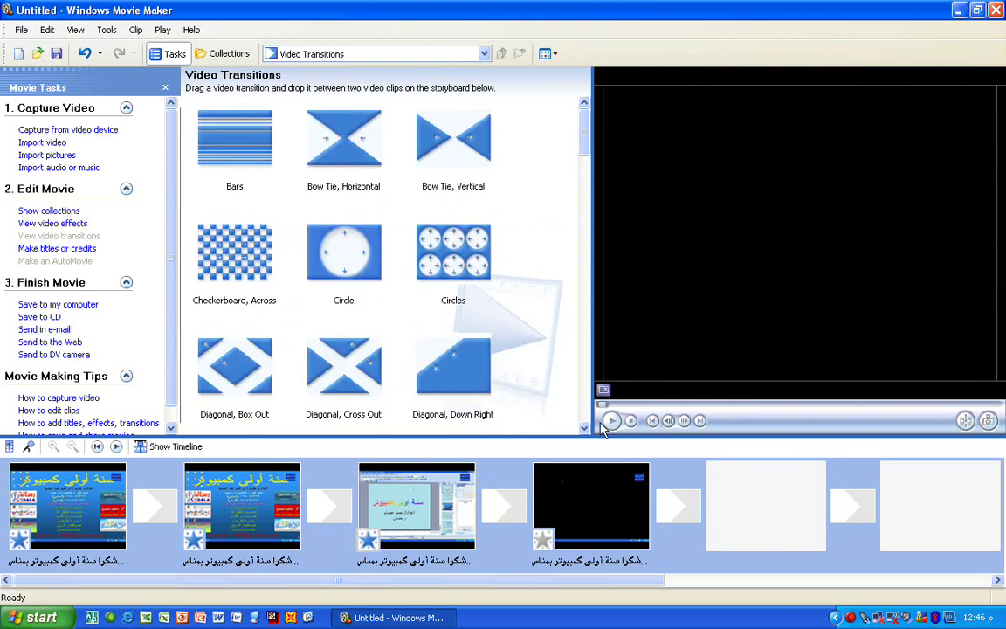
pyautogui.click(68, 506)
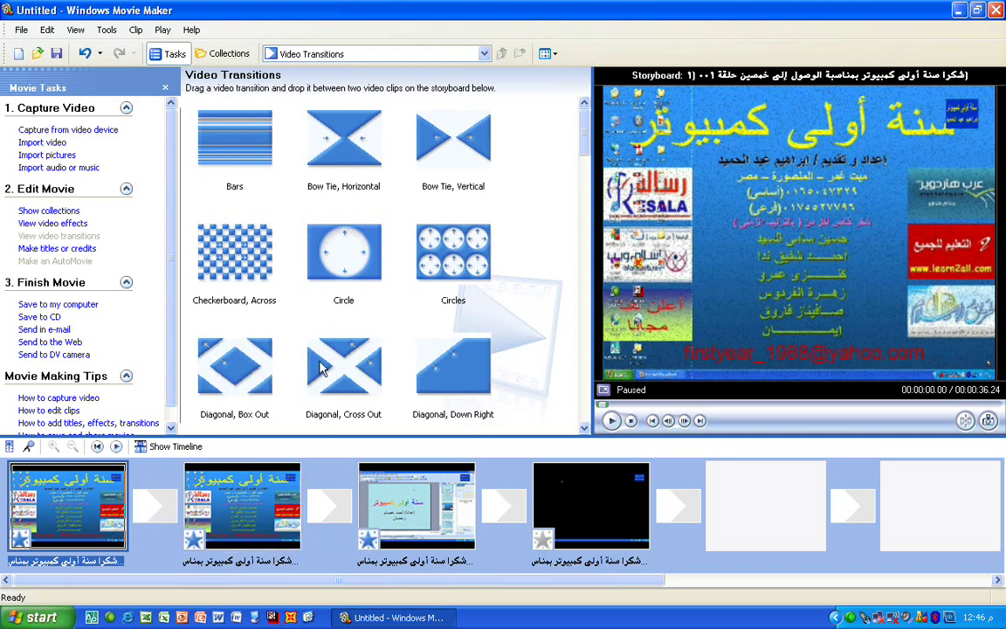
pyautogui.click(241, 156)
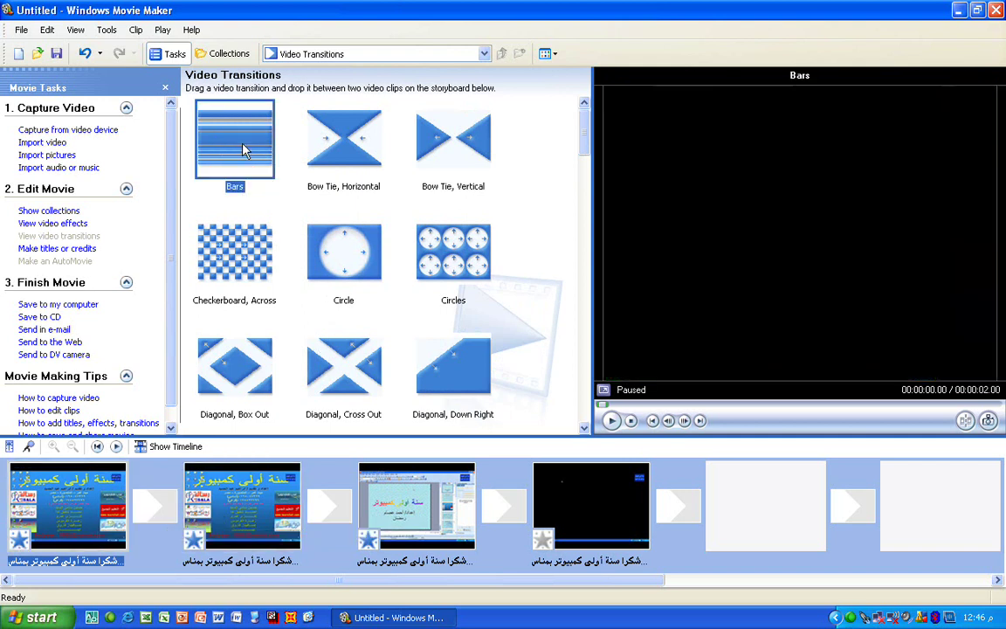
pyautogui.click(611, 420)
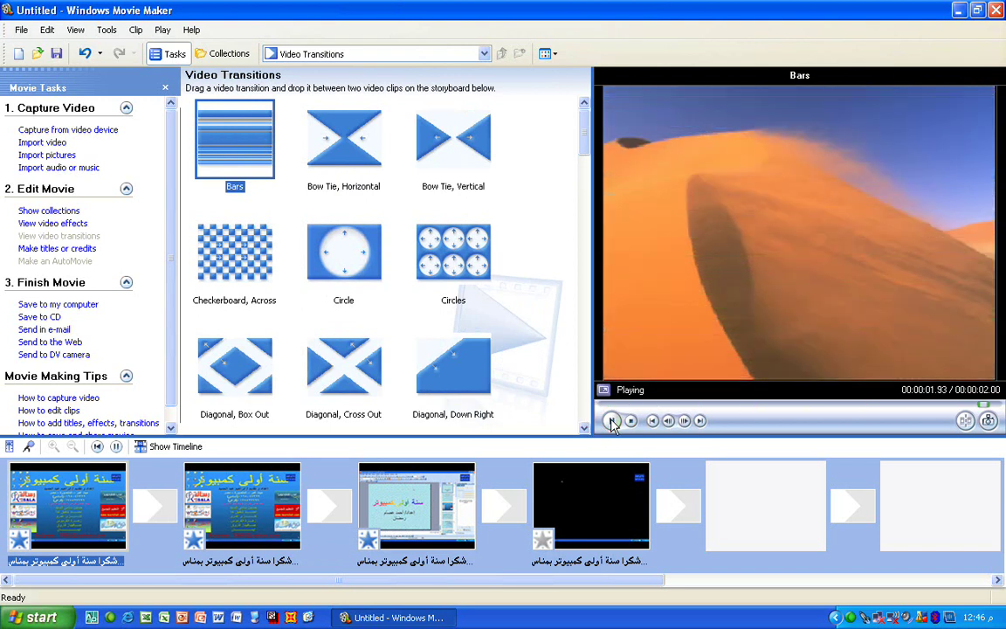
pyautogui.click(331, 157)
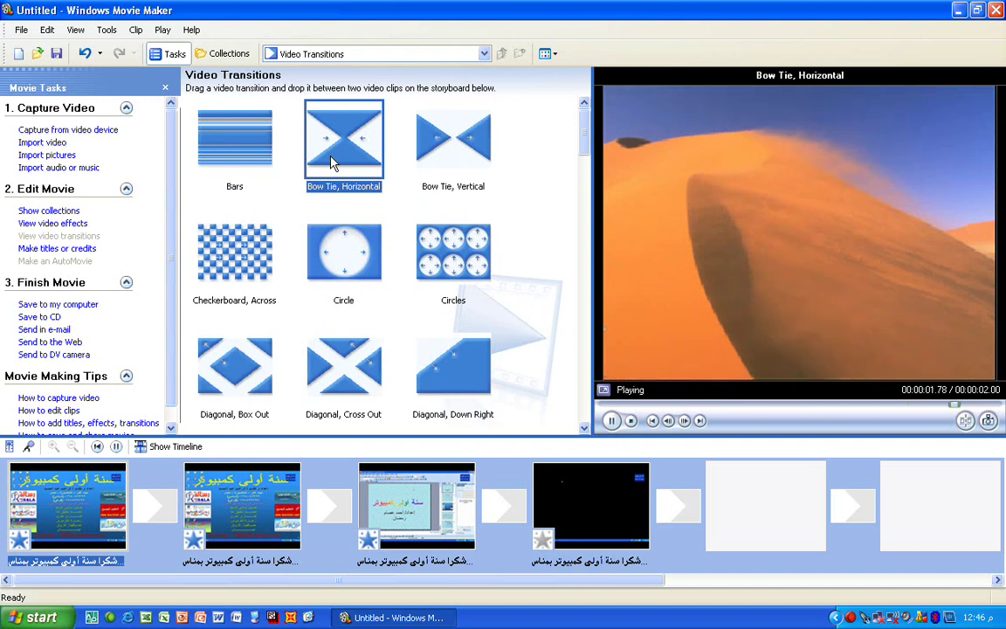
pyautogui.click(317, 257)
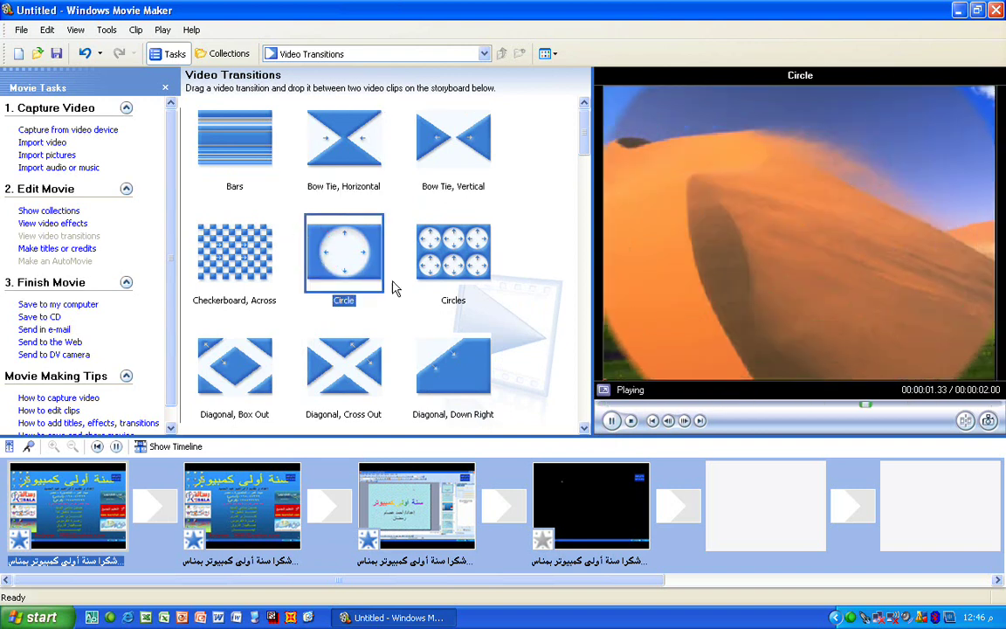
pyautogui.click(432, 262)
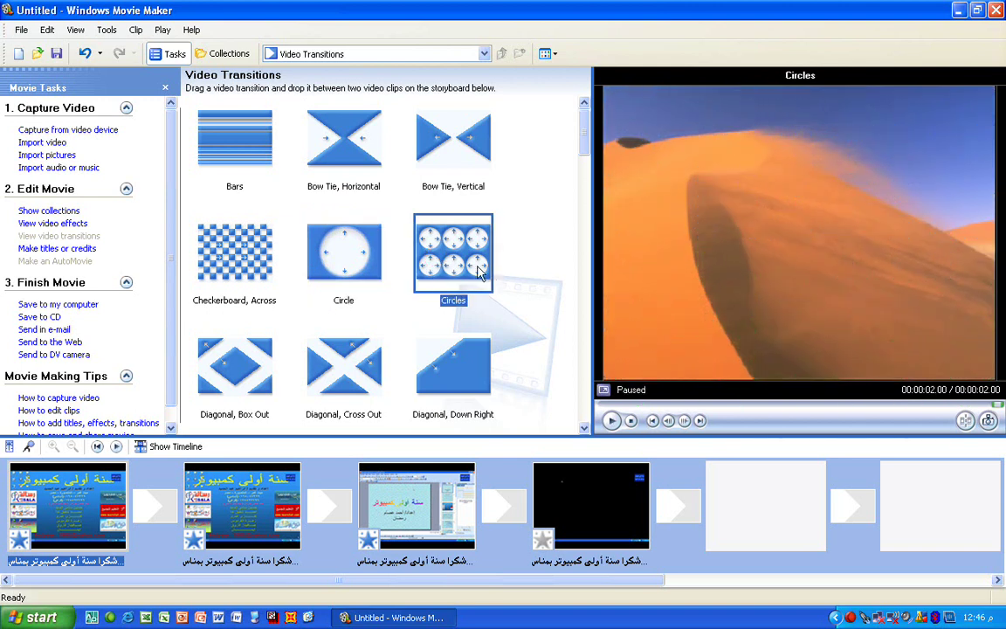
# Step: Preview the Filled V, Up, Fan, Up, Filled V, Left, Heart and Shatter, Up Left transitions
pyautogui.scroll(-5, 437, 284)
pyautogui.click(330, 307)
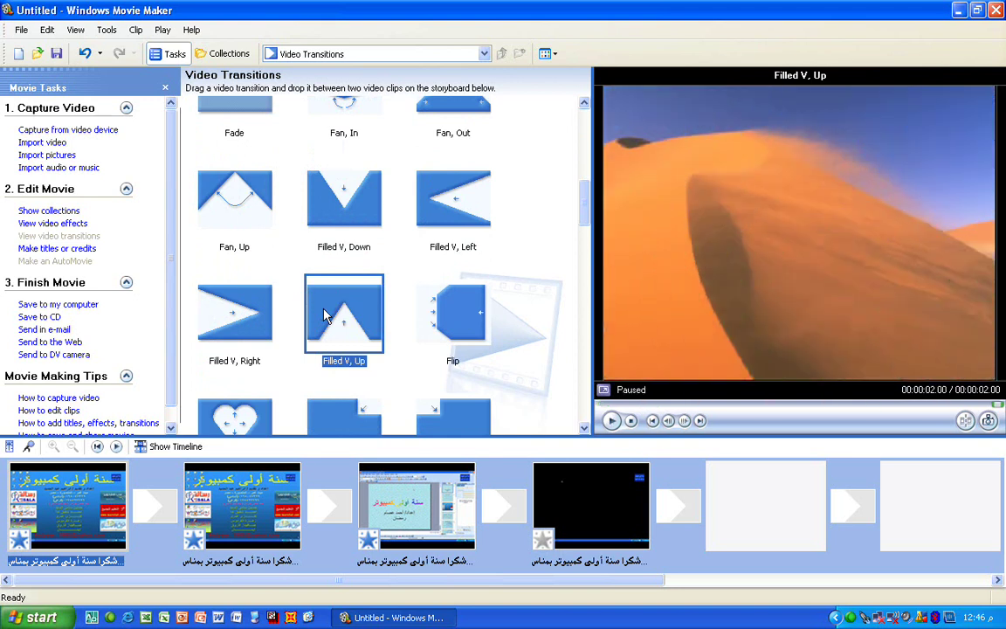
pyautogui.click(221, 225)
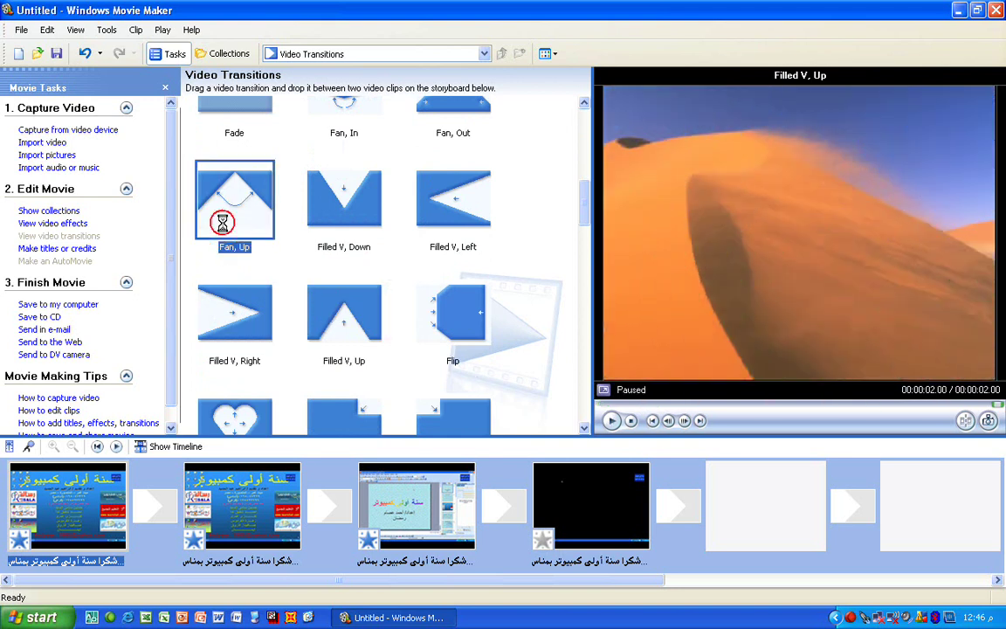
pyautogui.click(440, 212)
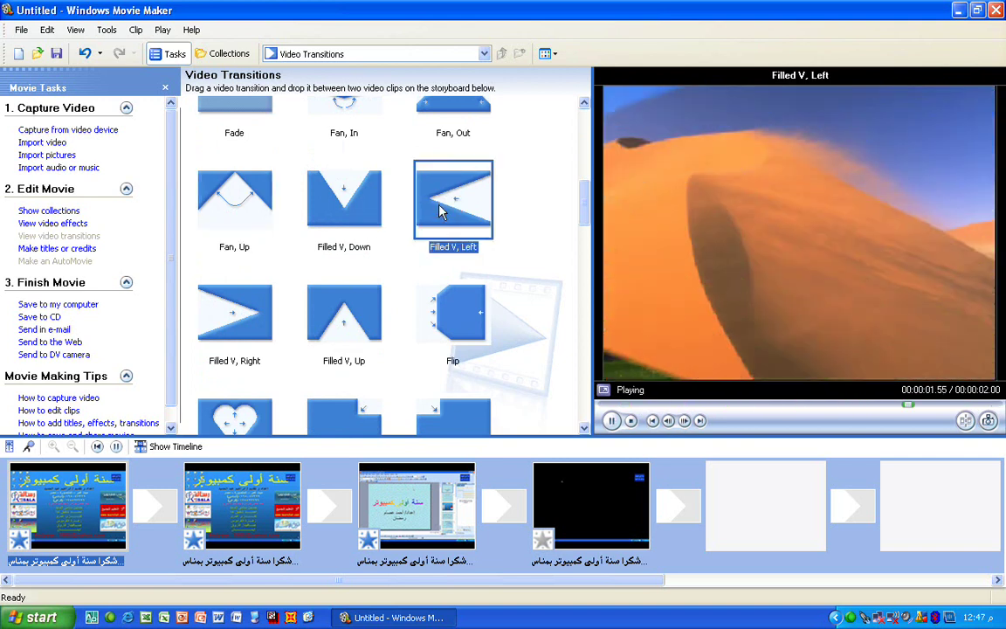
pyautogui.scroll(-3, 445, 369)
pyautogui.click(266, 274)
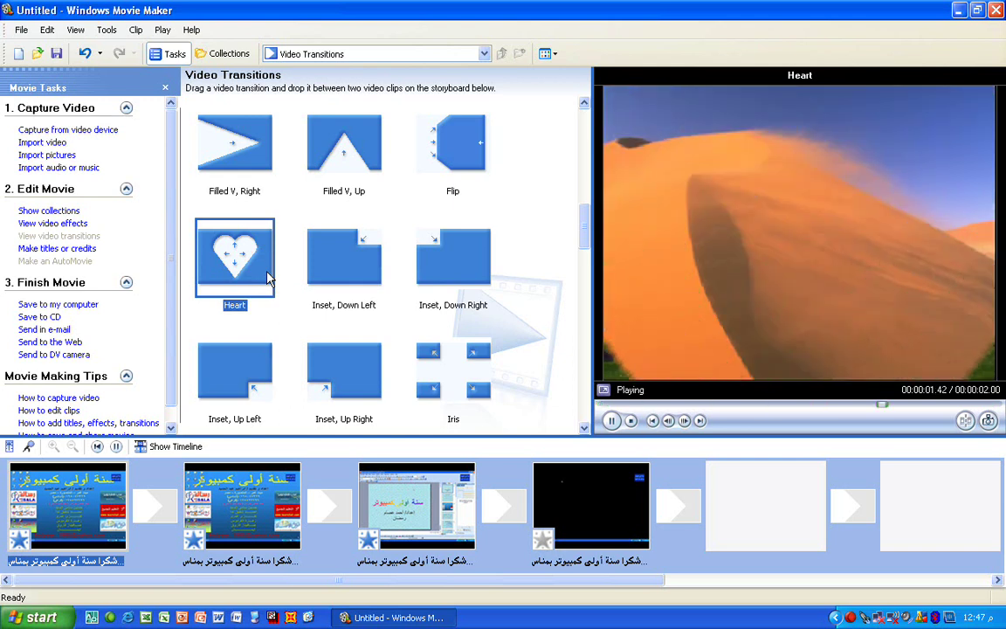
pyautogui.scroll(-5, 264, 322)
pyautogui.scroll(5, 287, 296)
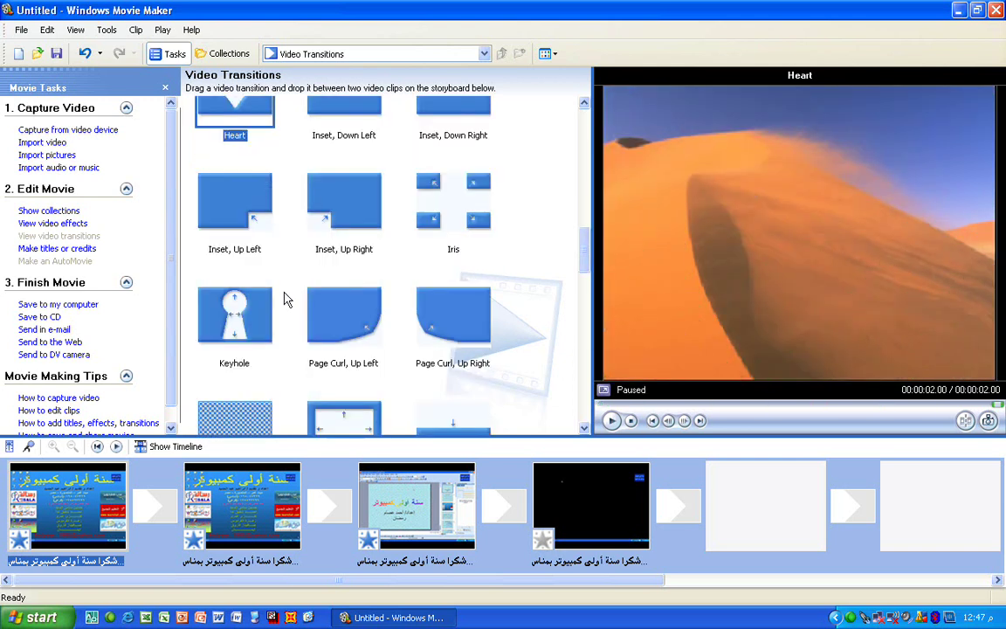
pyautogui.scroll(-3, 313, 323)
pyautogui.click(313, 323)
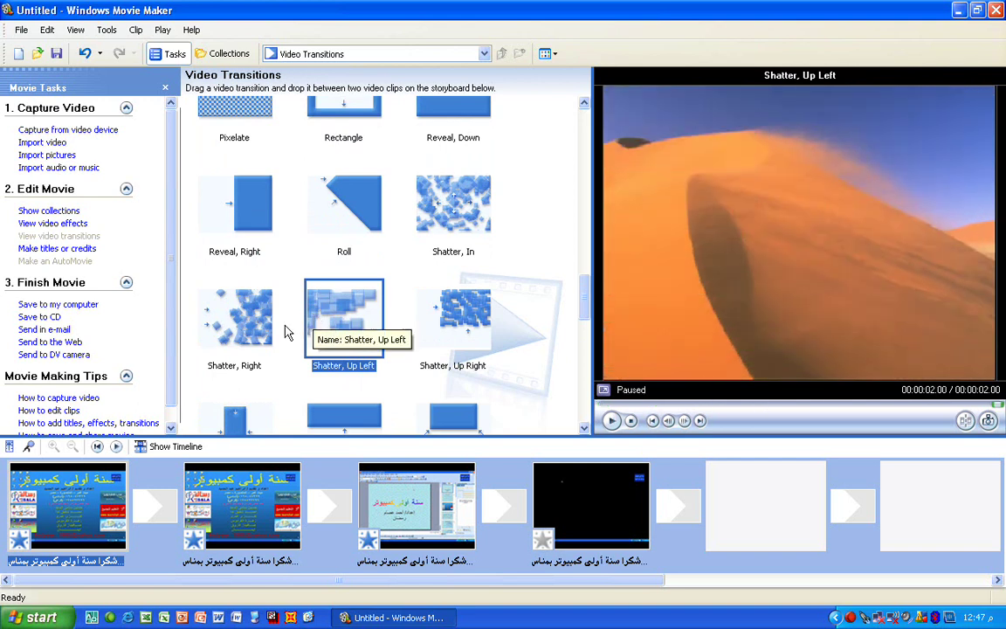
# Step: Preview the Shatter, In transition and add it between the first and second clips on the storyboard
pyautogui.click(479, 200)
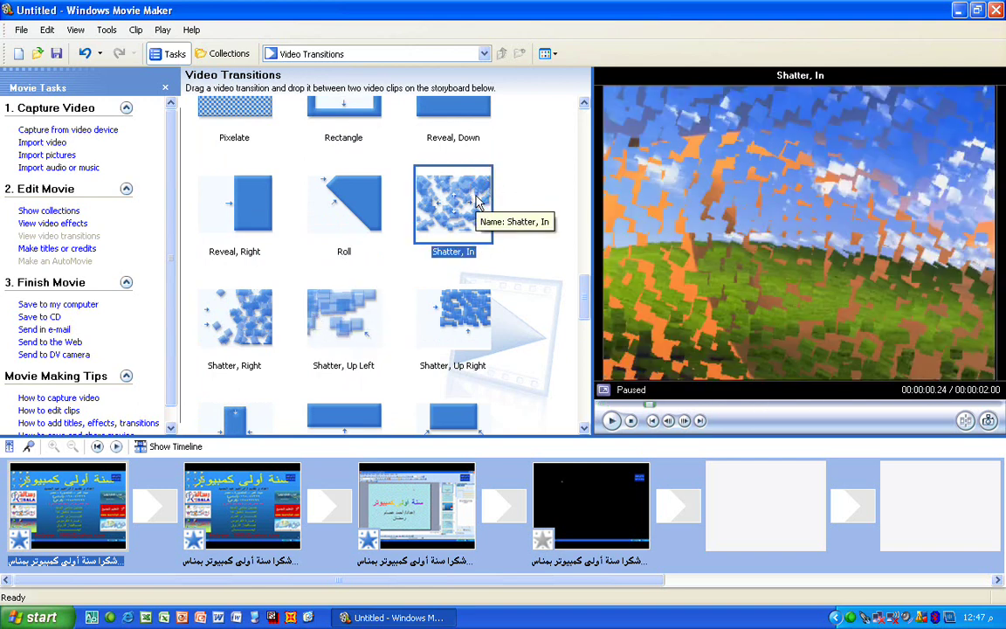
pyautogui.click(480, 200)
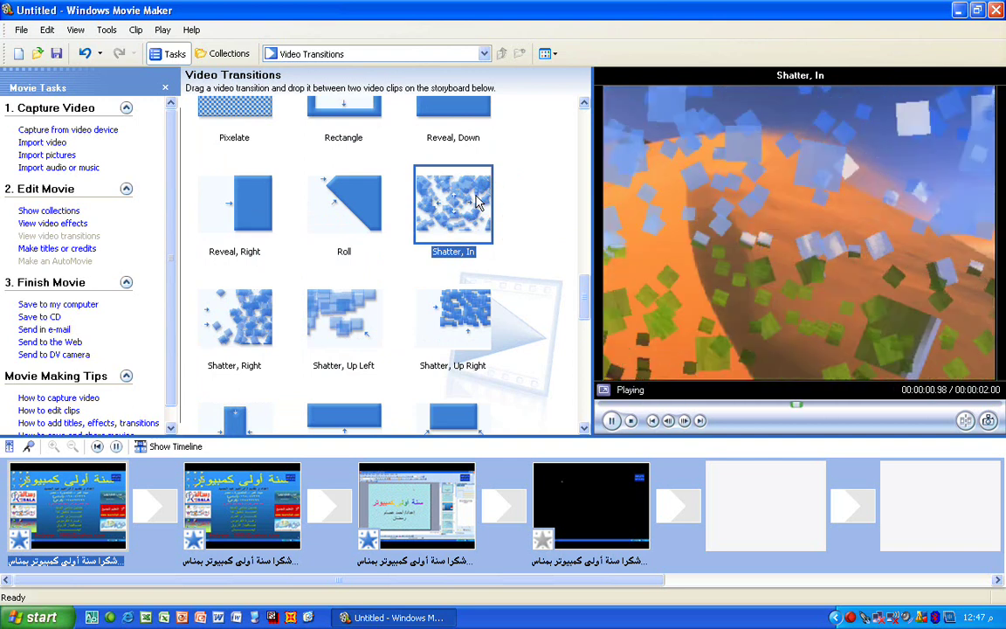
pyautogui.rightClick(479, 200)
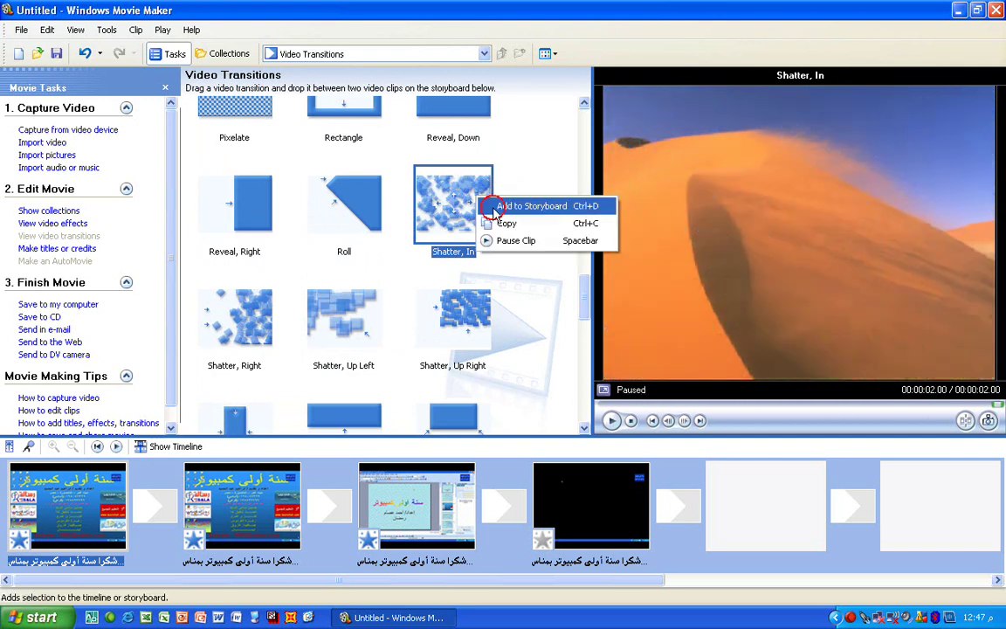
pyautogui.click(487, 206)
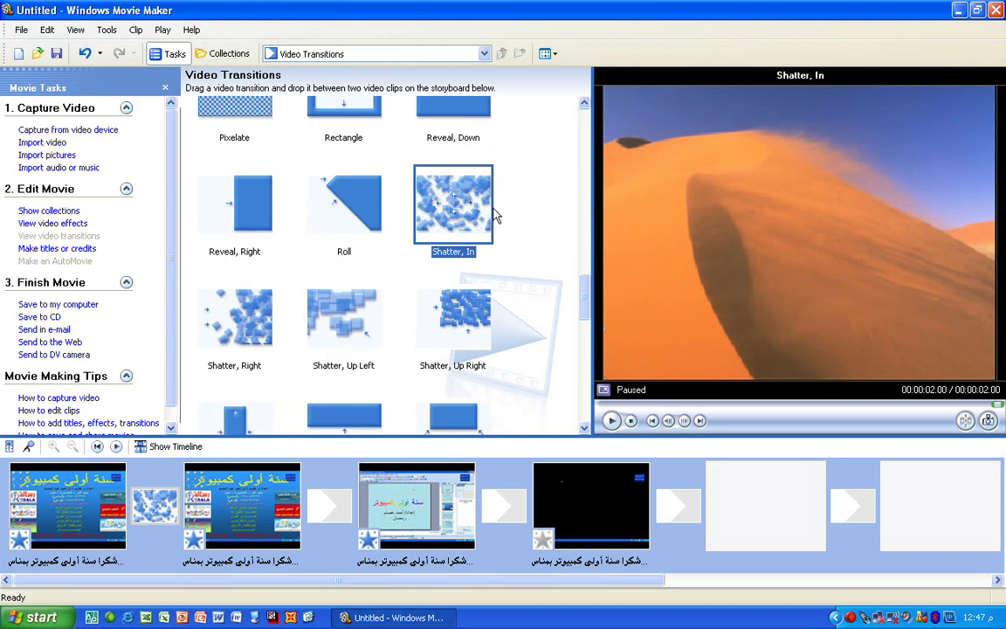
# Step: Replace the transition between the first and second clips with Whirlwind
pyautogui.scroll(-3, 409, 315)
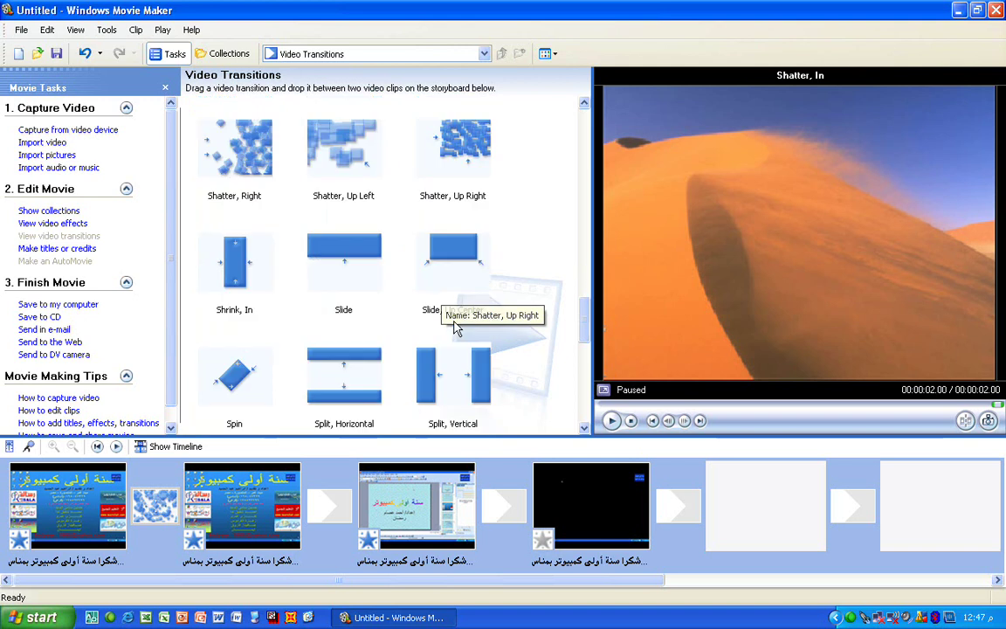
pyautogui.scroll(-10, 248, 170)
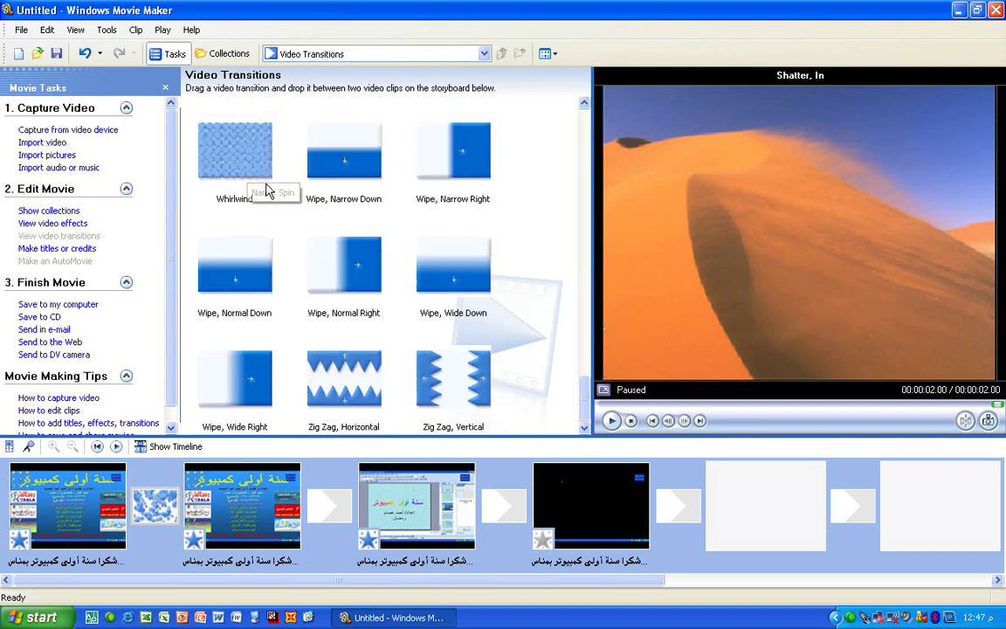
pyautogui.scroll(9, 343, 290)
pyautogui.scroll(-6, 341, 292)
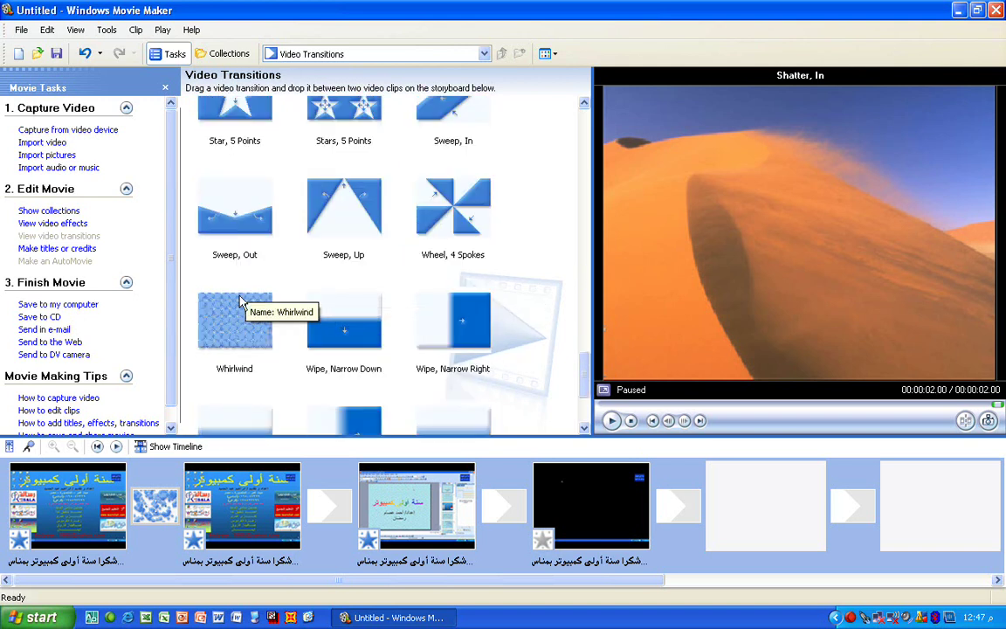
pyautogui.moveTo(231, 329); pyautogui.dragTo(154, 505)
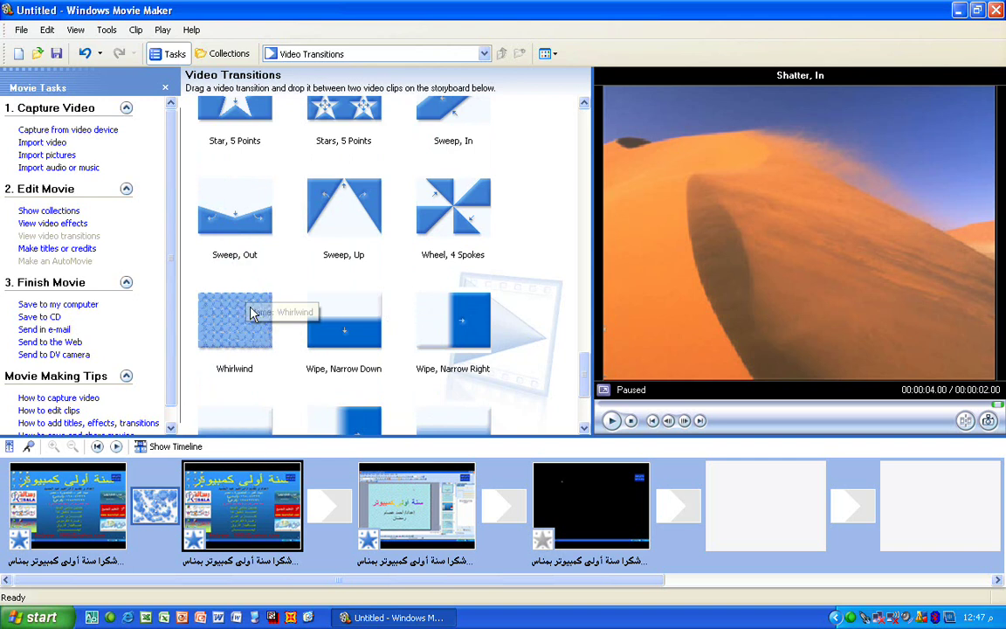
pyautogui.rightClick(252, 315)
pyautogui.click(262, 315)
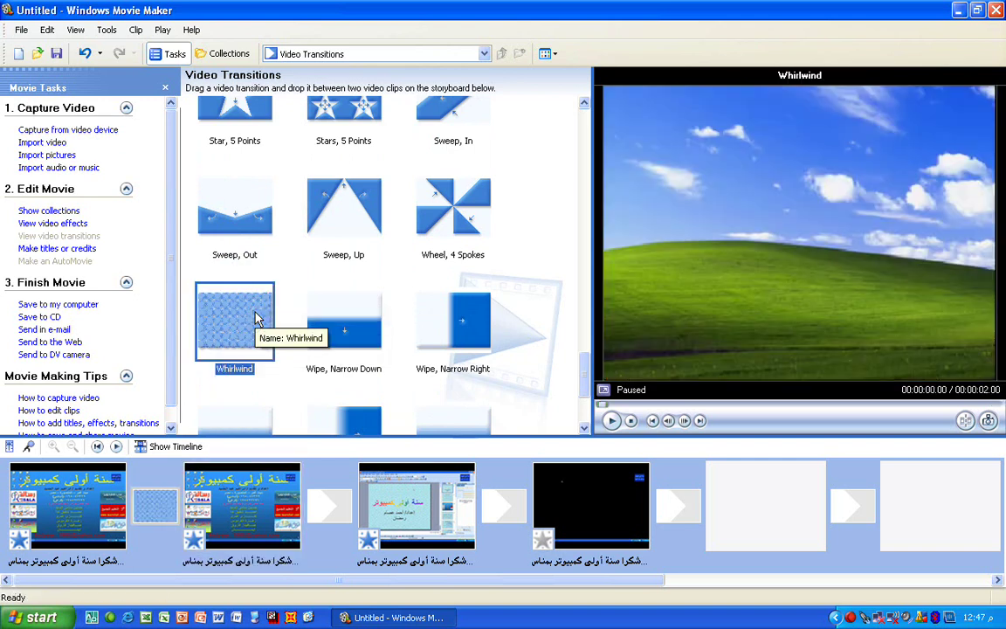
# Step: Add the Whirlwind transition between the second and third clips
pyautogui.click(323, 502)
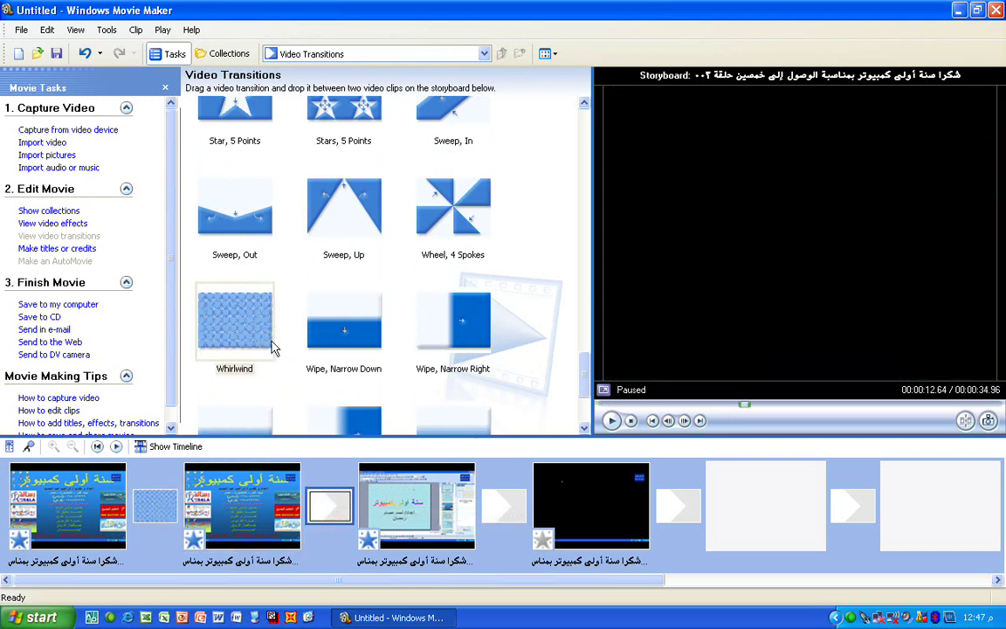
pyautogui.rightClick(272, 345)
pyautogui.click(296, 349)
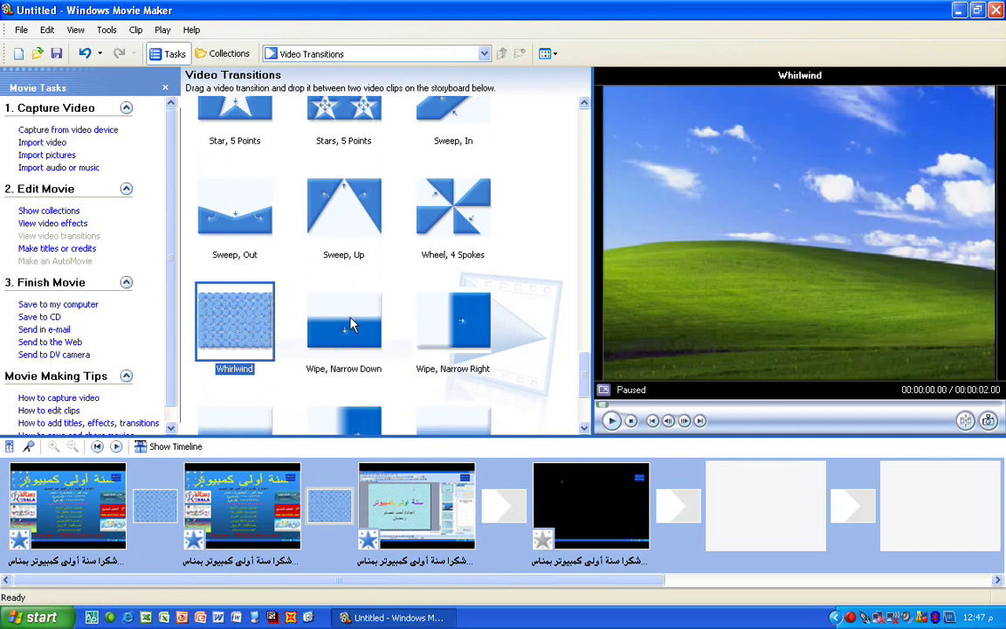
# Step: Replace the transition between the first and second clips with Shatter, In
pyautogui.click(155, 507)
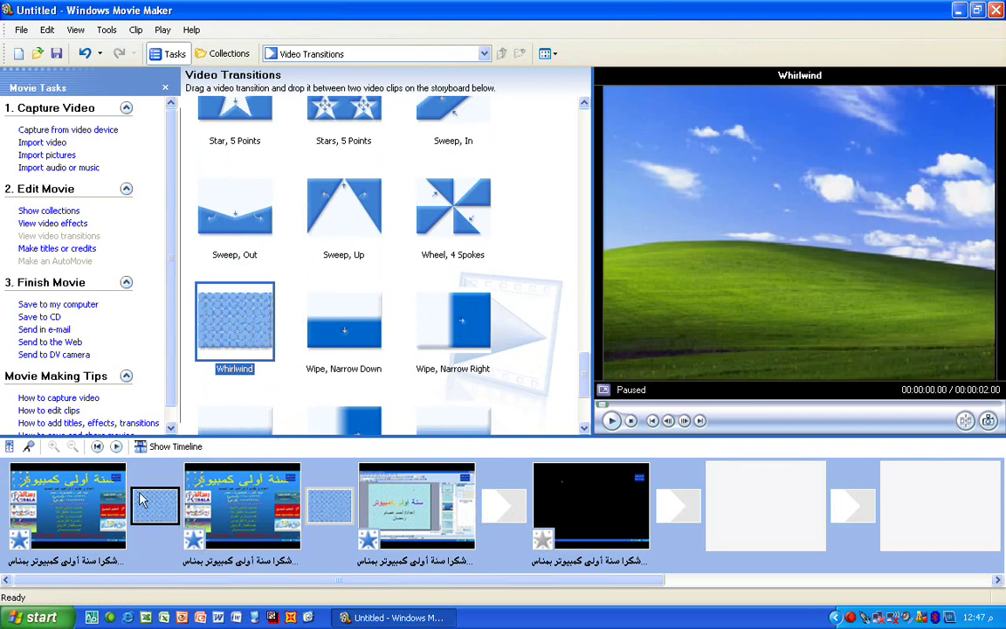
pyautogui.moveTo(587, 379); pyautogui.dragTo(537, 273)
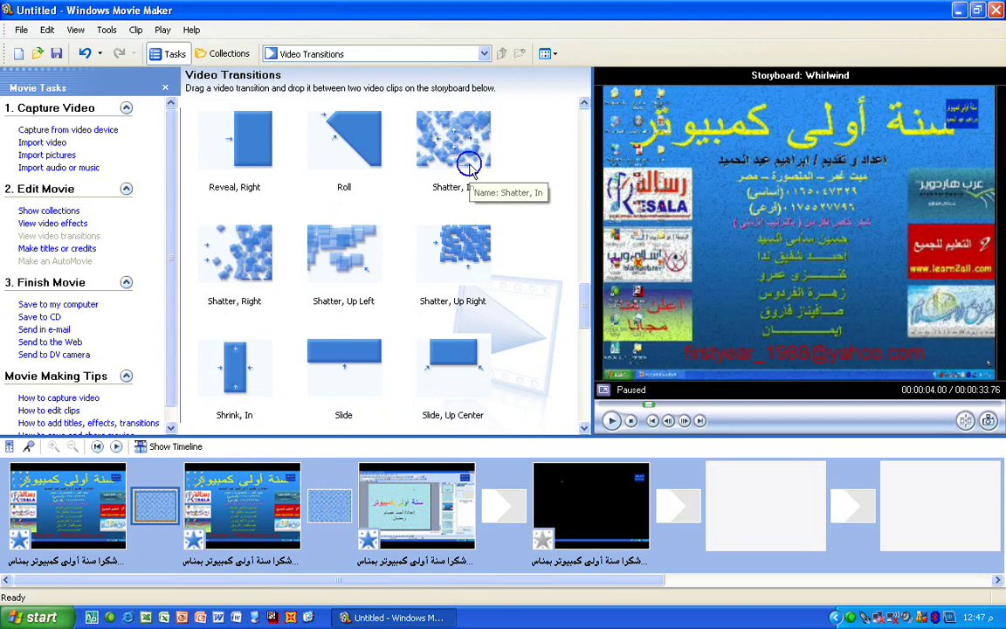
pyautogui.rightClick(469, 162)
pyautogui.click(502, 172)
# Step: Add the Wipe, Narrow Down transition between the third and fourth clips on the storyboard
pyautogui.click(517, 509)
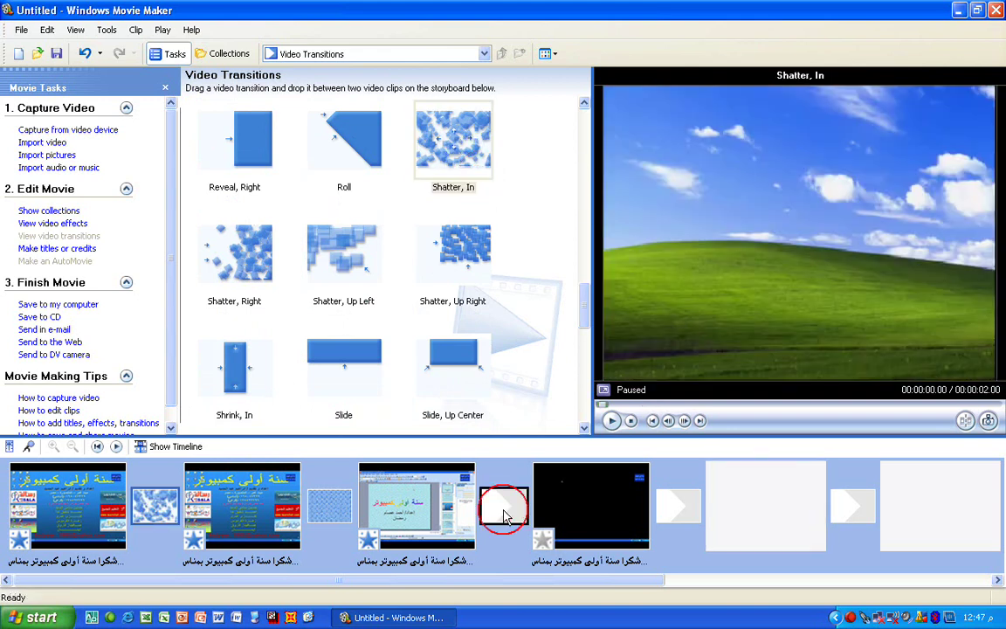
pyautogui.scroll(-4, 569, 310)
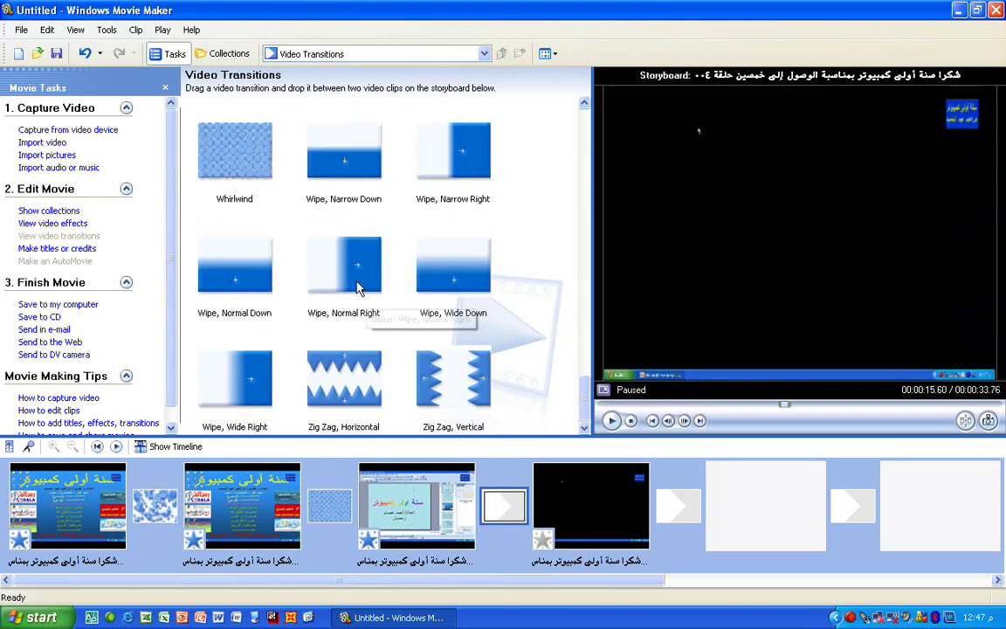
pyautogui.click(351, 177)
pyautogui.rightClick(352, 176)
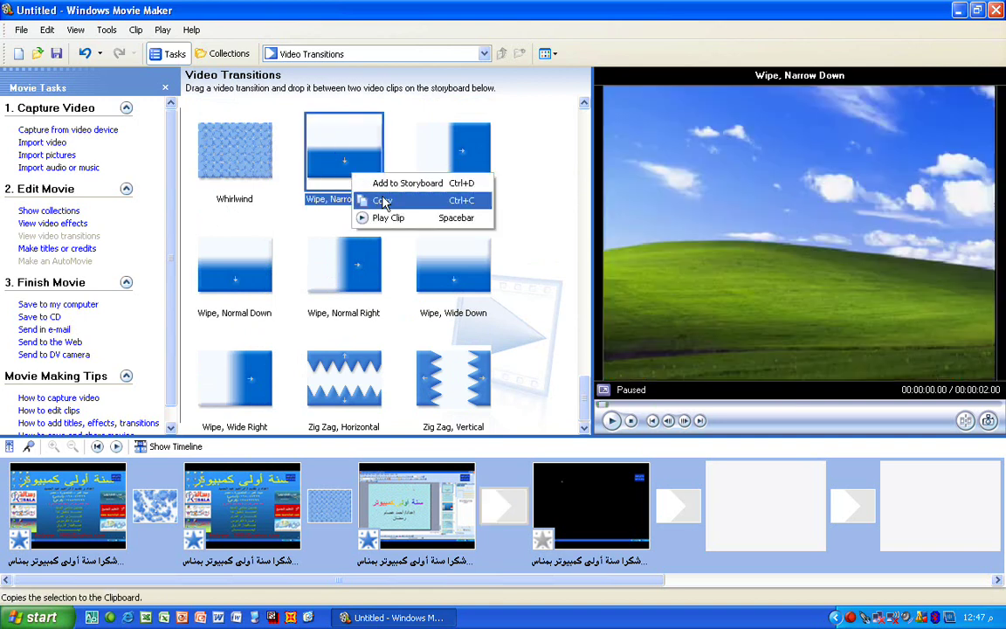
pyautogui.click(389, 188)
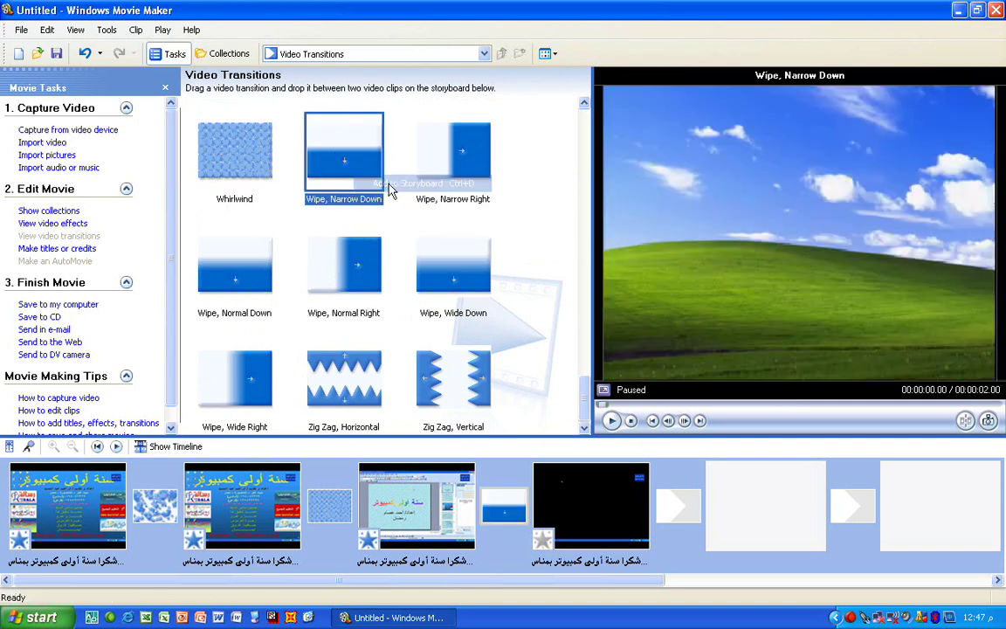
# Step: Show the movie in the timeline view and play it through to preview the transitions between its clips
pyautogui.click(536, 329)
pyautogui.click(185, 489)
pyautogui.click(146, 420)
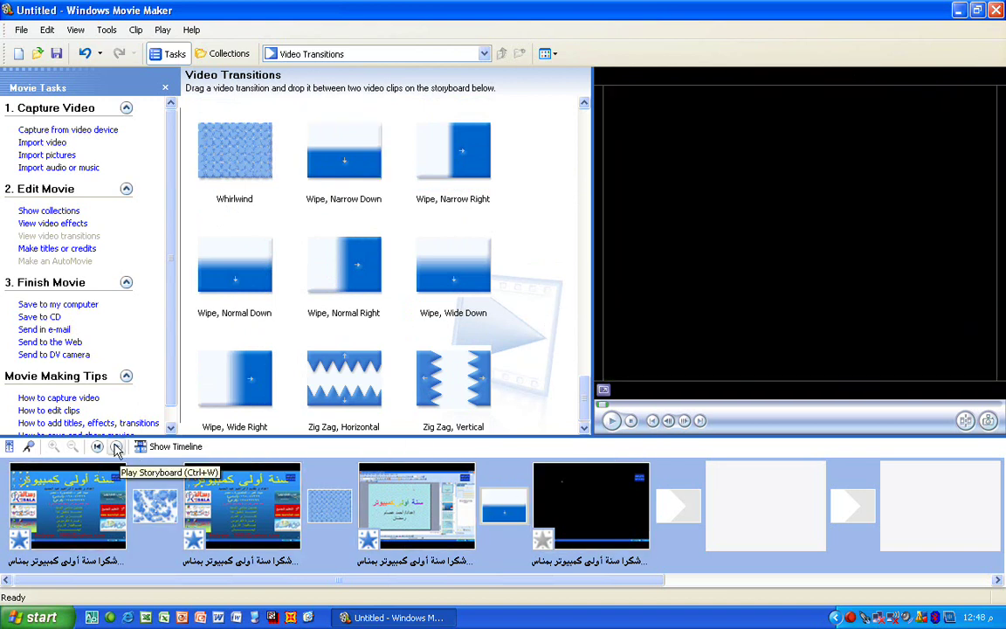
pyautogui.click(142, 448)
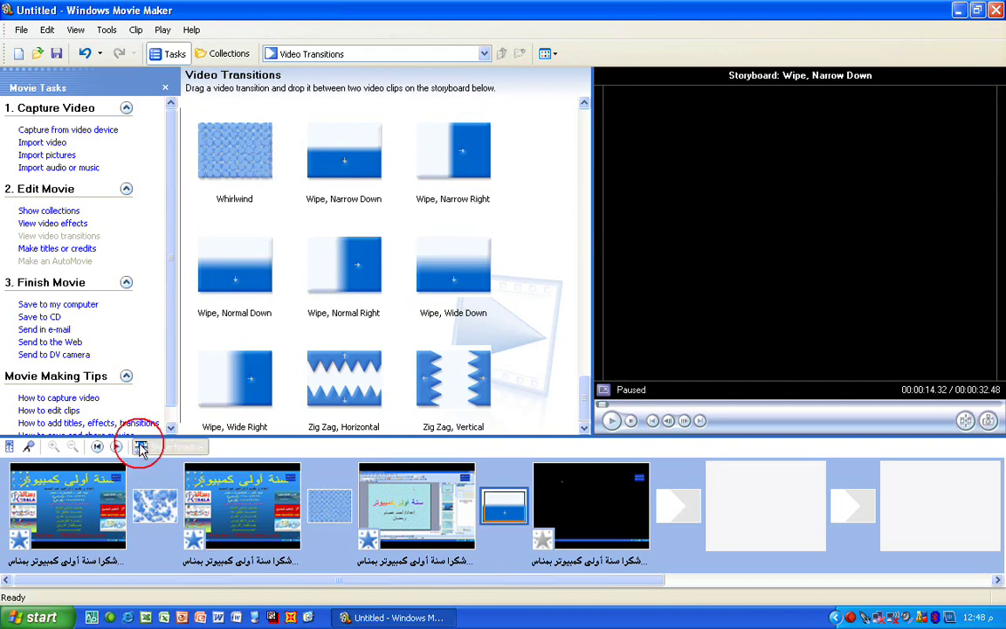
pyautogui.moveTo(160, 474); pyautogui.dragTo(92, 408)
pyautogui.click(116, 447)
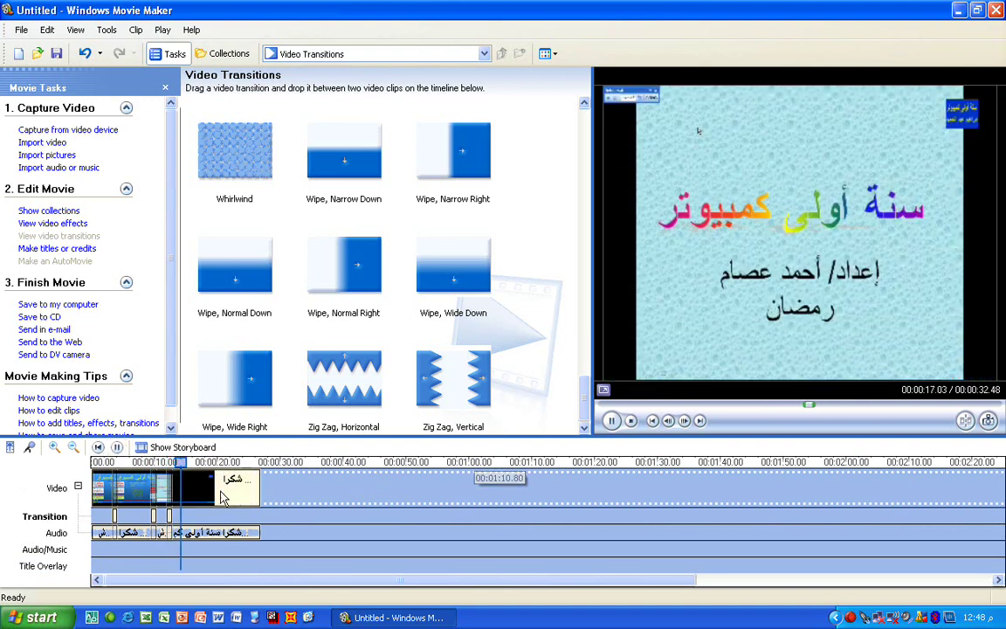
pyautogui.moveTo(173, 476); pyautogui.dragTo(96, 476)
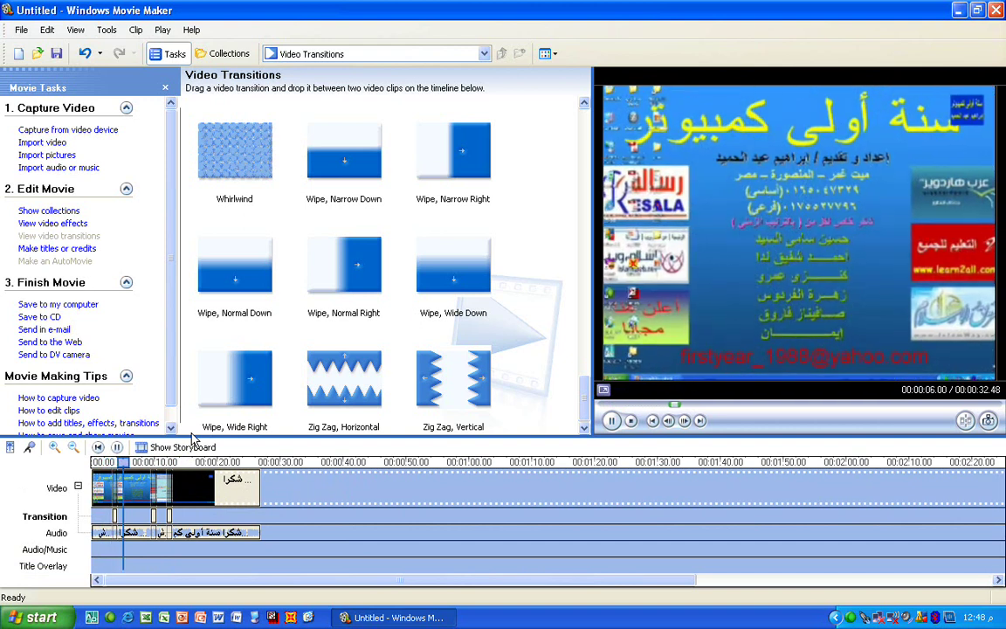
pyautogui.moveTo(130, 467); pyautogui.dragTo(100, 474)
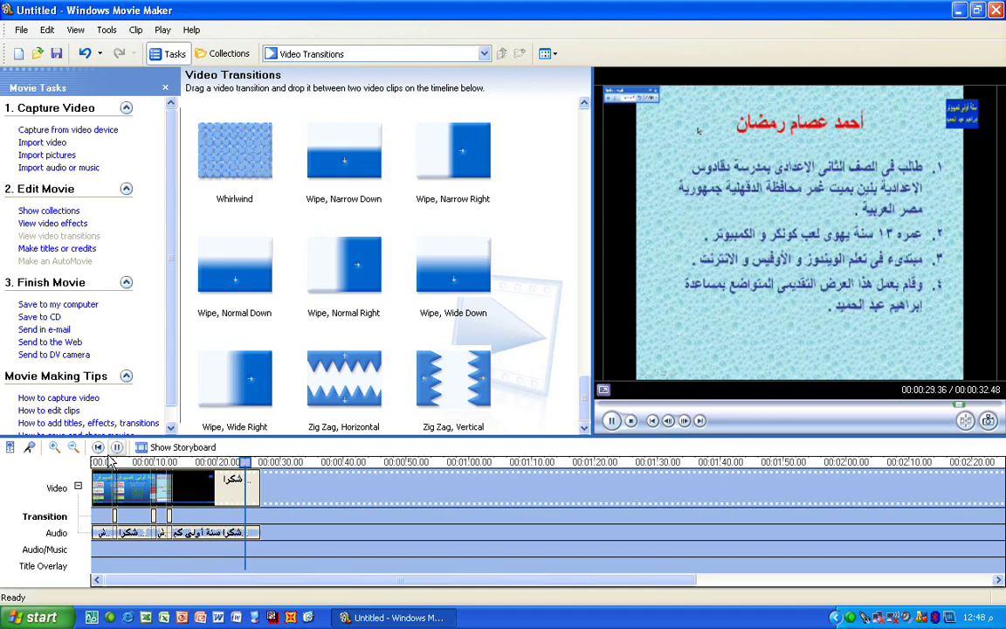
pyautogui.click(177, 447)
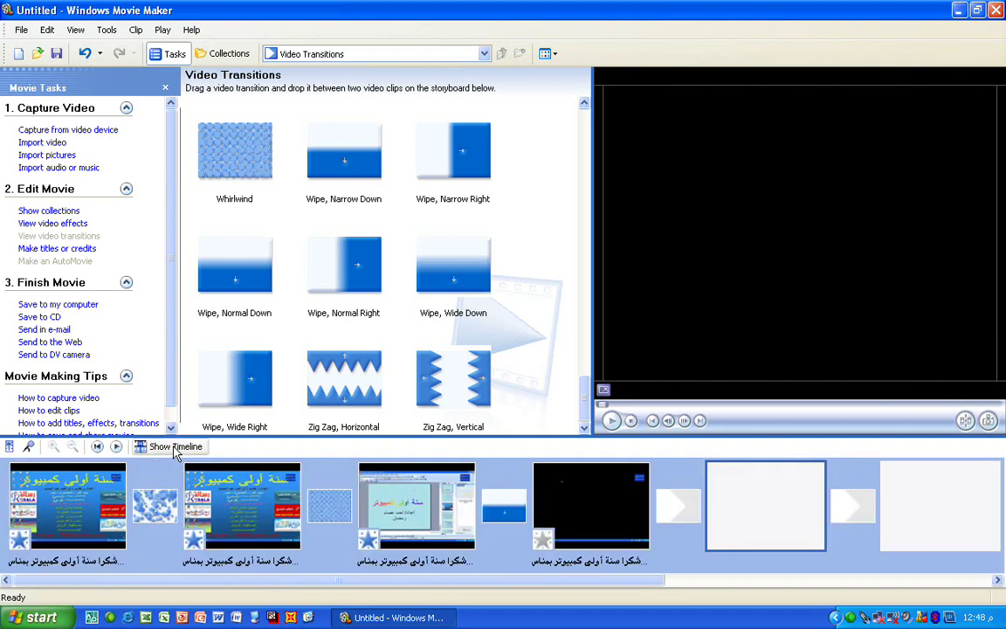
pyautogui.click(175, 447)
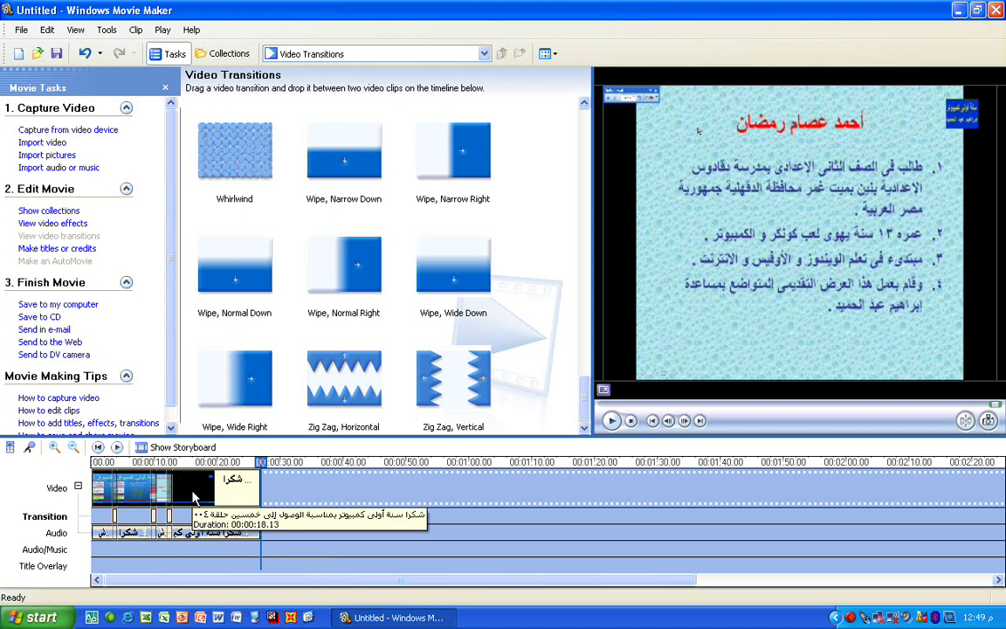
# Step: View the still picture of the first video saved on the desktop in Windows Picture and Fax Viewer
pyautogui.click(393, 618)
pyautogui.doubleClick(37, 149)
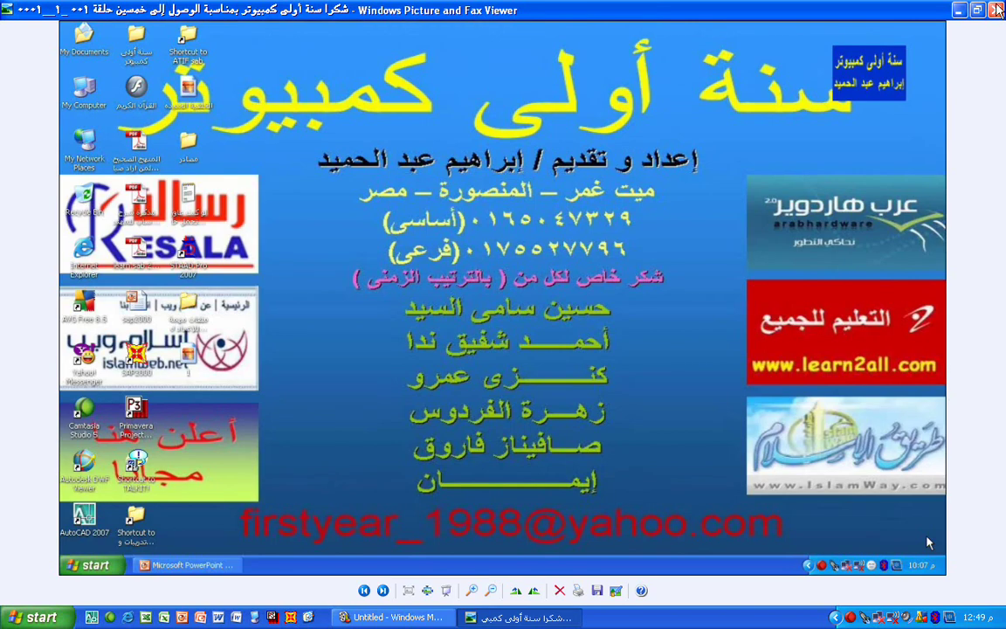
pyautogui.click(996, 9)
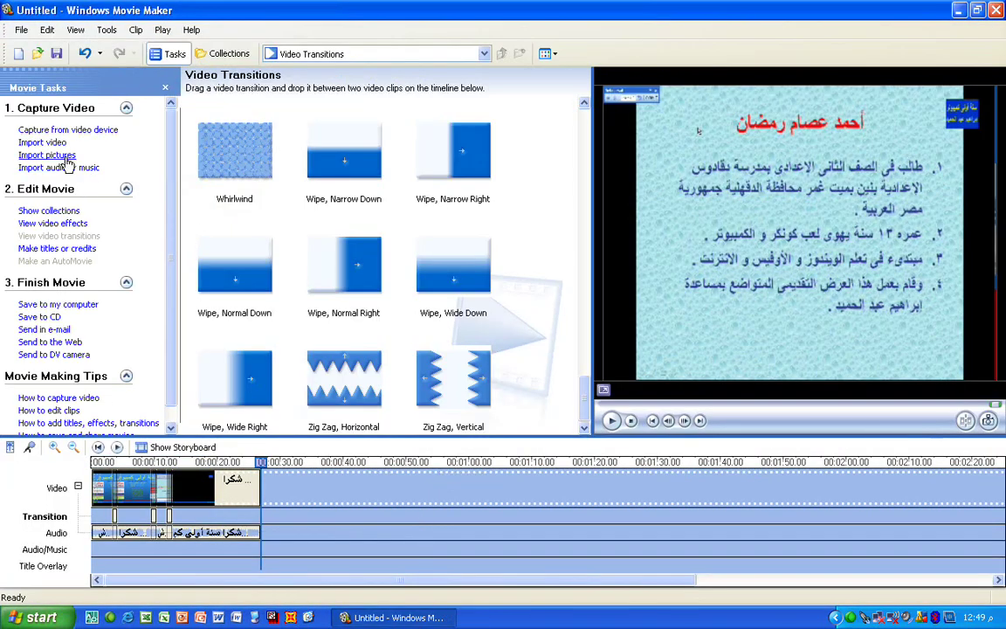
# Step: Import the desktop picture of the blue title screen, whose file name ends in 0001, using thumbnails to identify it
pyautogui.click(65, 156)
pyautogui.click(61, 157)
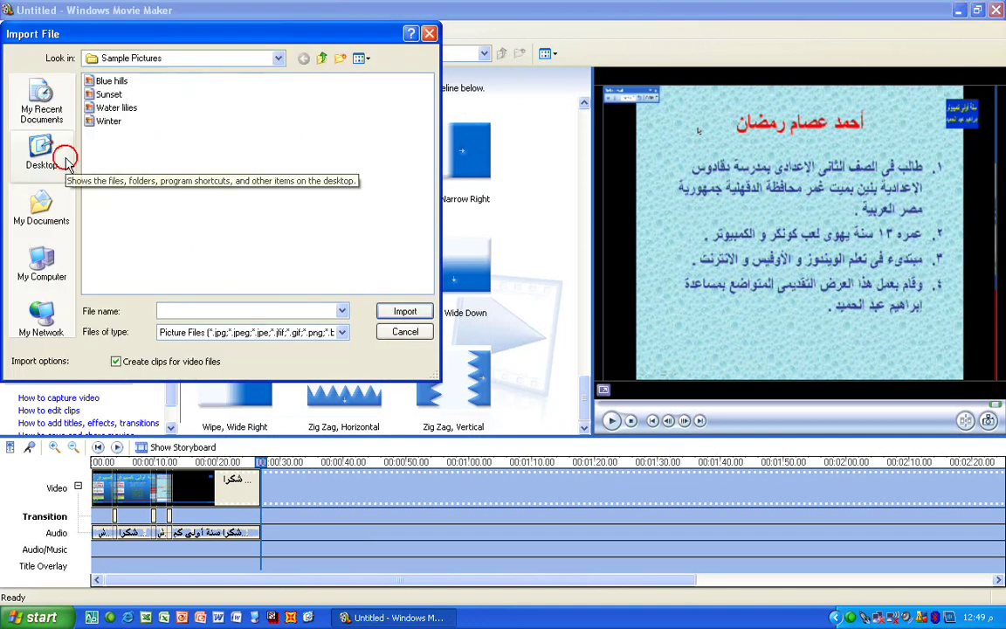
pyautogui.click(109, 124)
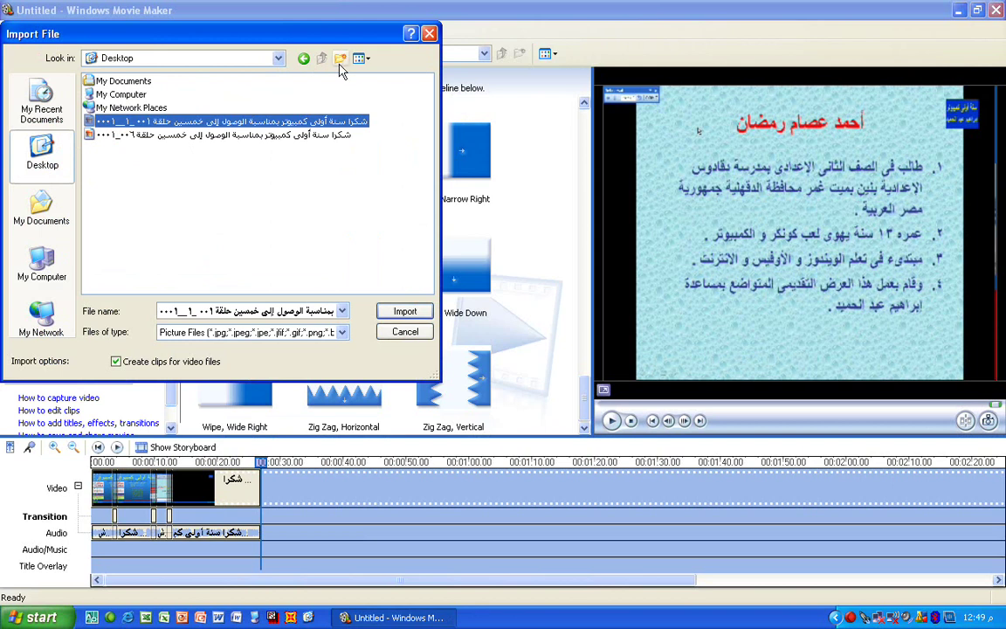
pyautogui.click(361, 58)
pyautogui.click(370, 77)
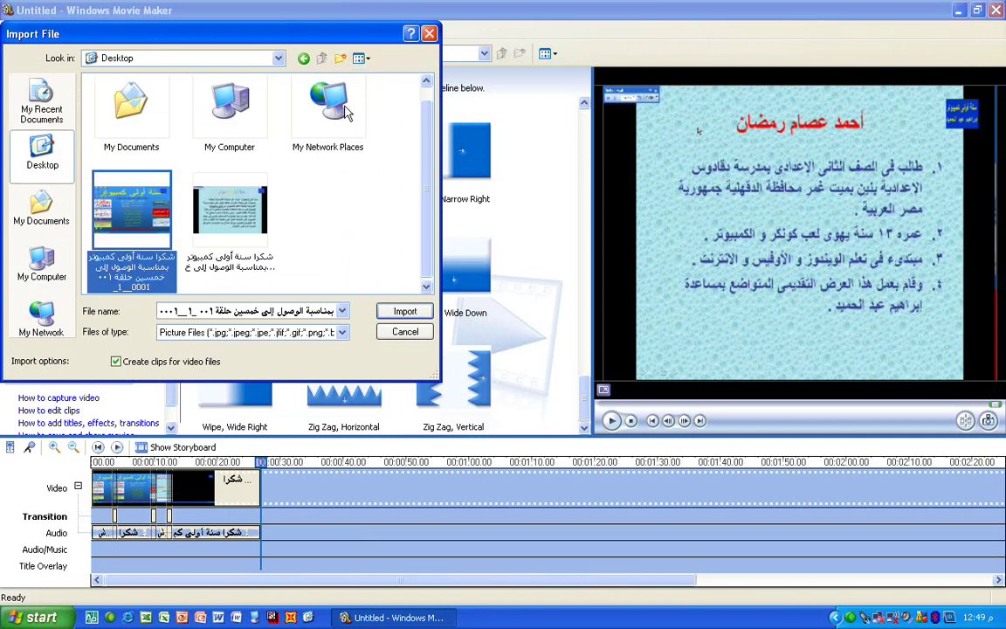
pyautogui.click(404, 311)
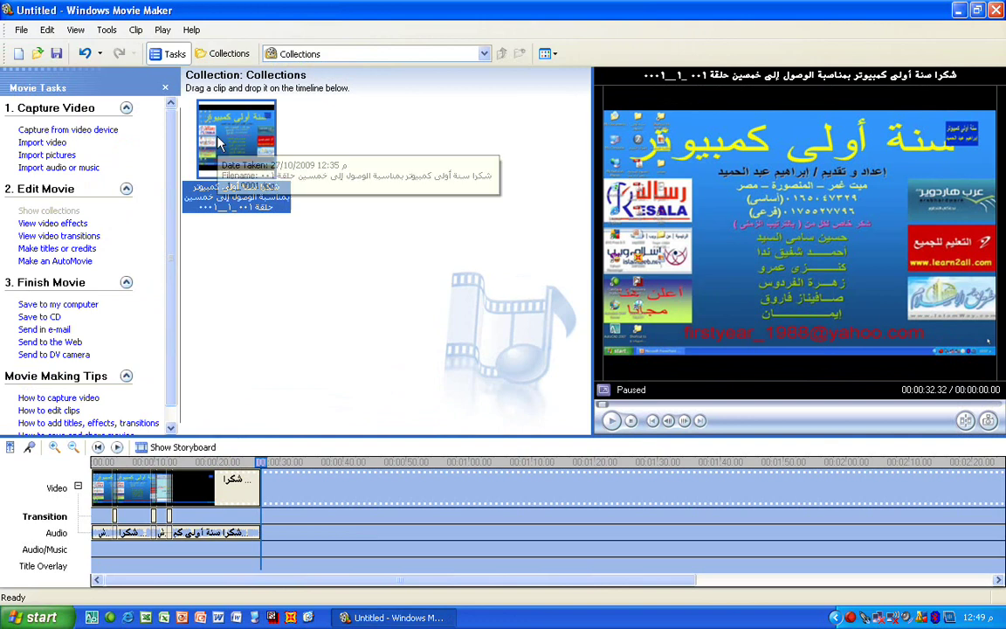
# Step: Add the imported picture to the end of the timeline and play the movie's last seconds
pyautogui.rightClick(219, 138)
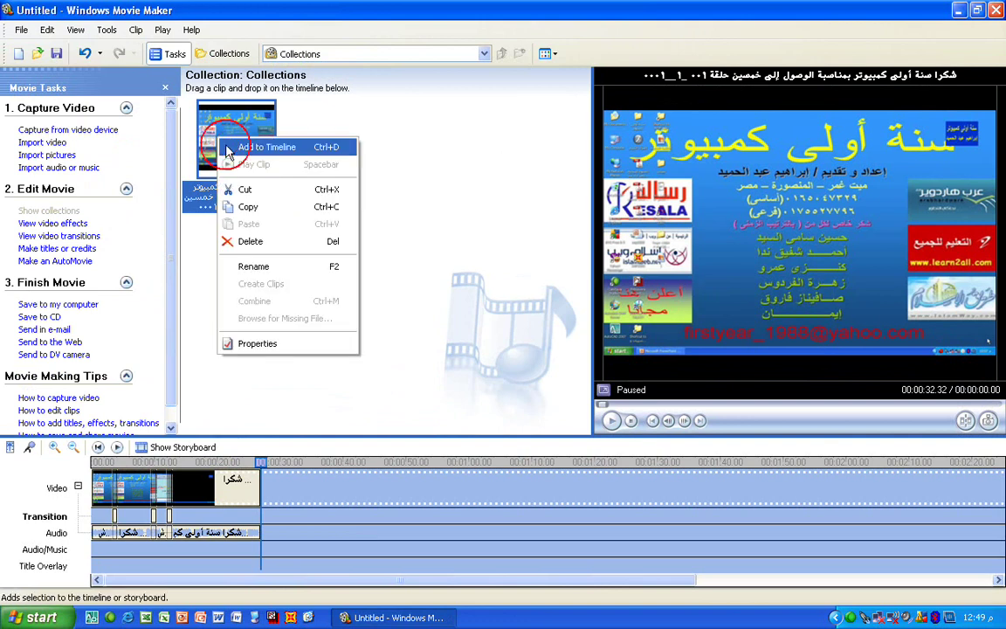
pyautogui.click(229, 148)
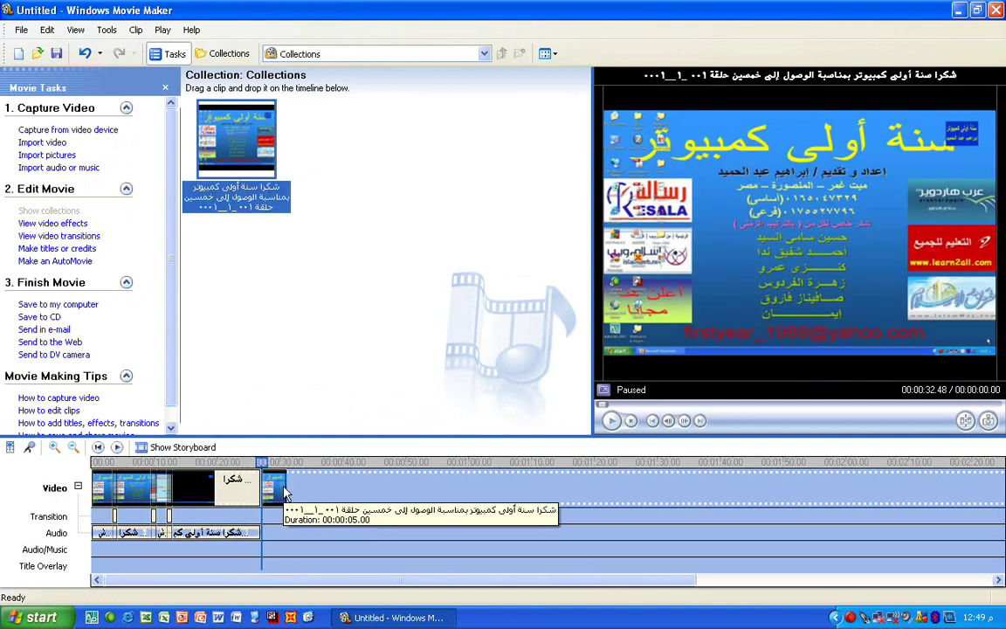
pyautogui.click(256, 471)
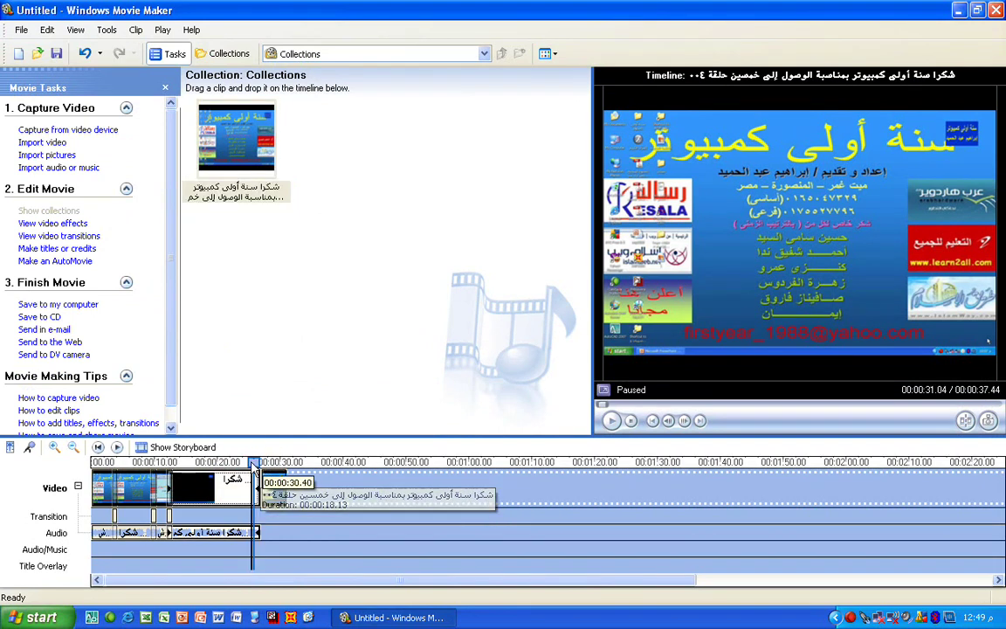
pyautogui.click(117, 447)
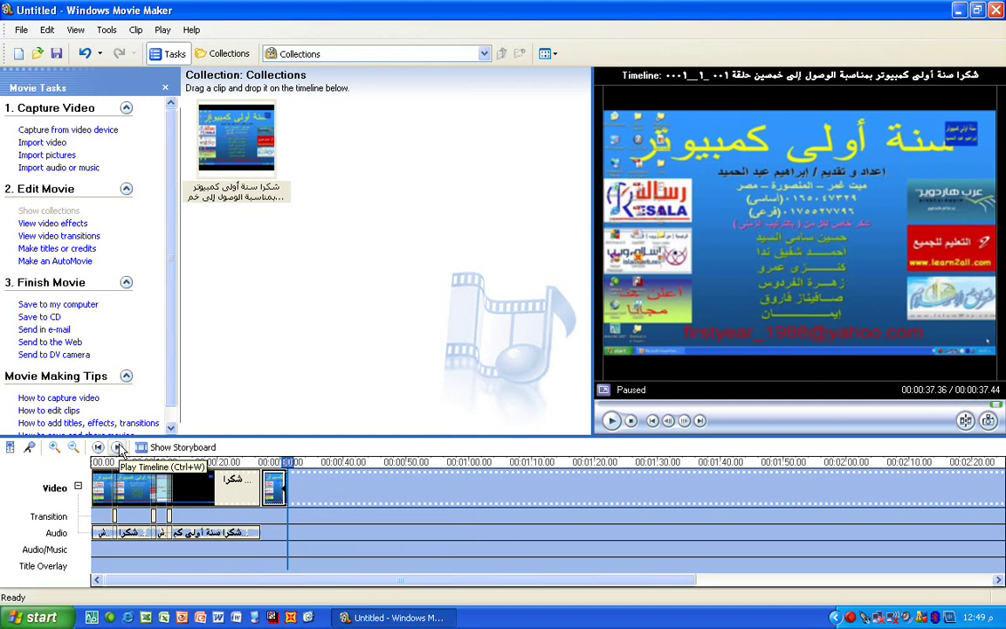
pyautogui.click(48, 155)
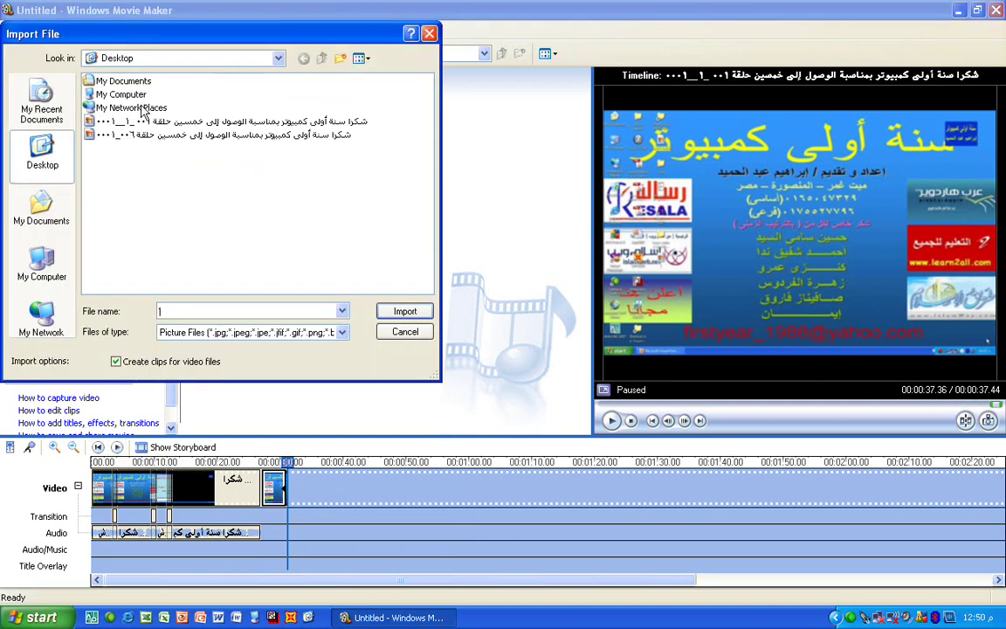
pyautogui.doubleClick(121, 94)
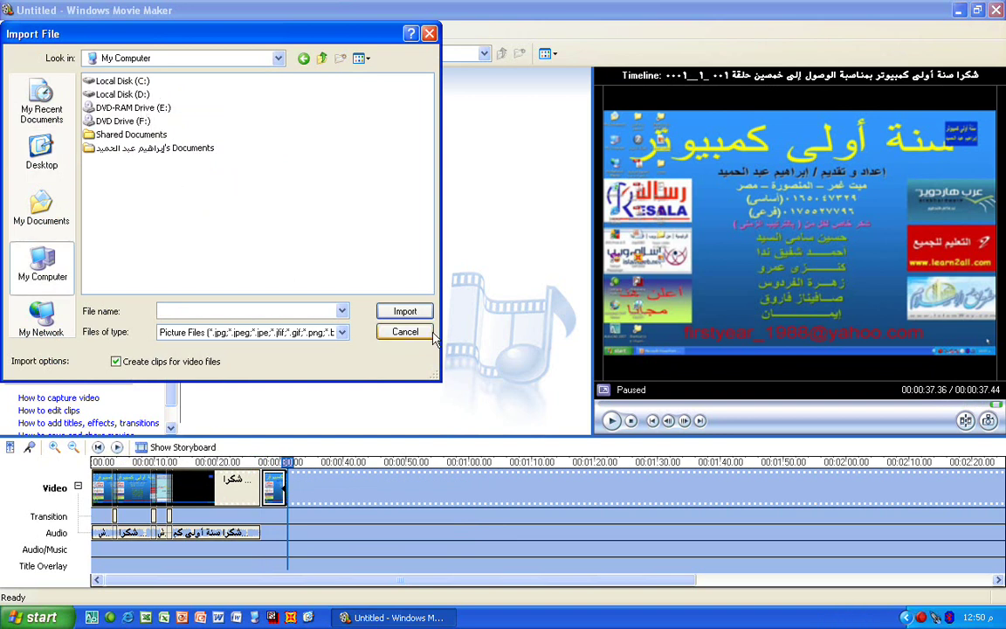
pyautogui.click(404, 332)
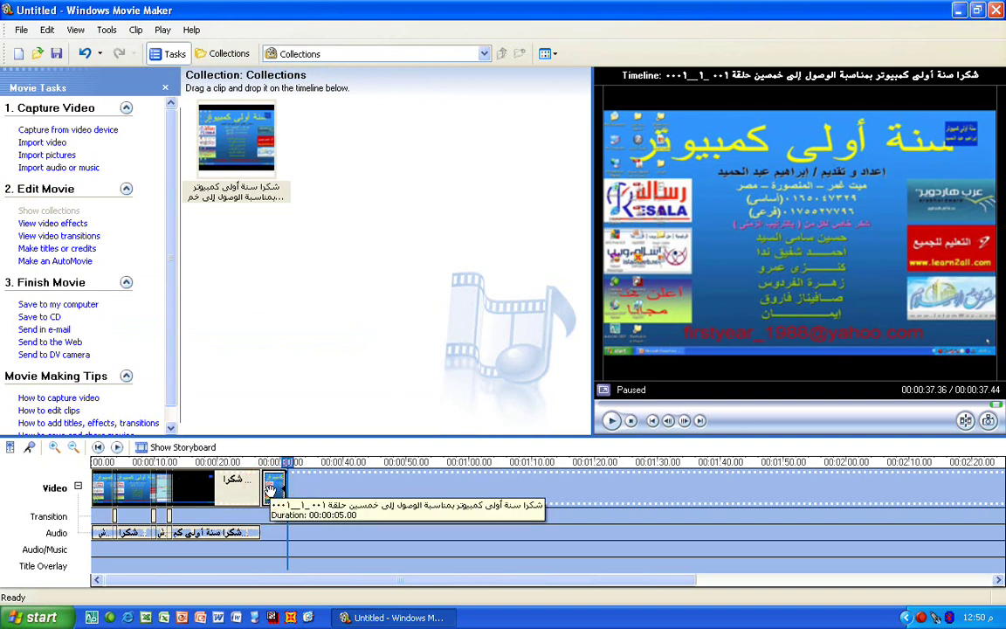
# Step: Delete the picture from the end of the timeline and rewind the timeline to the start
pyautogui.press('Delete')
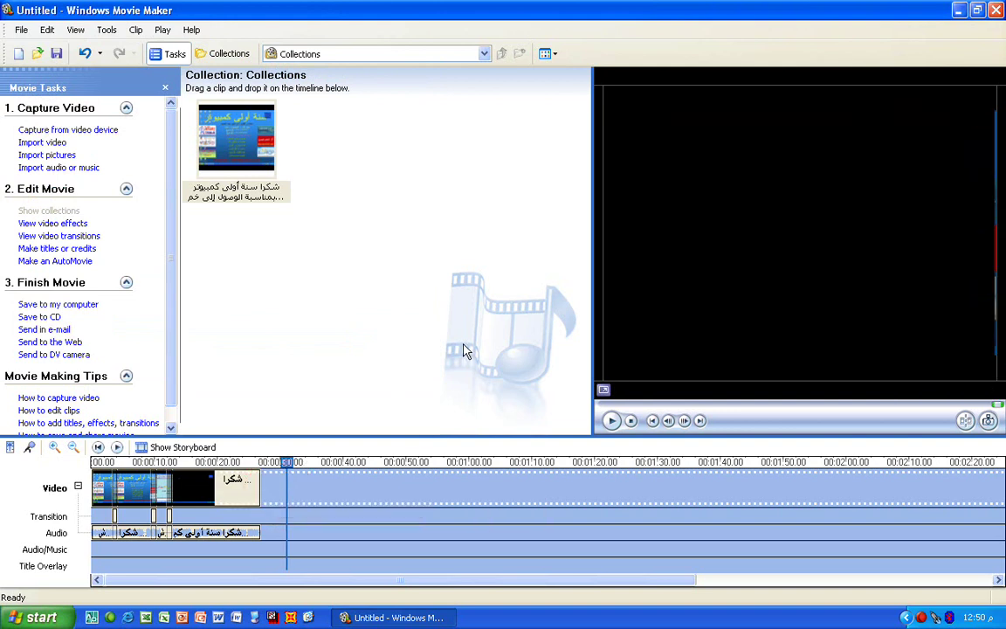
pyautogui.click(288, 469)
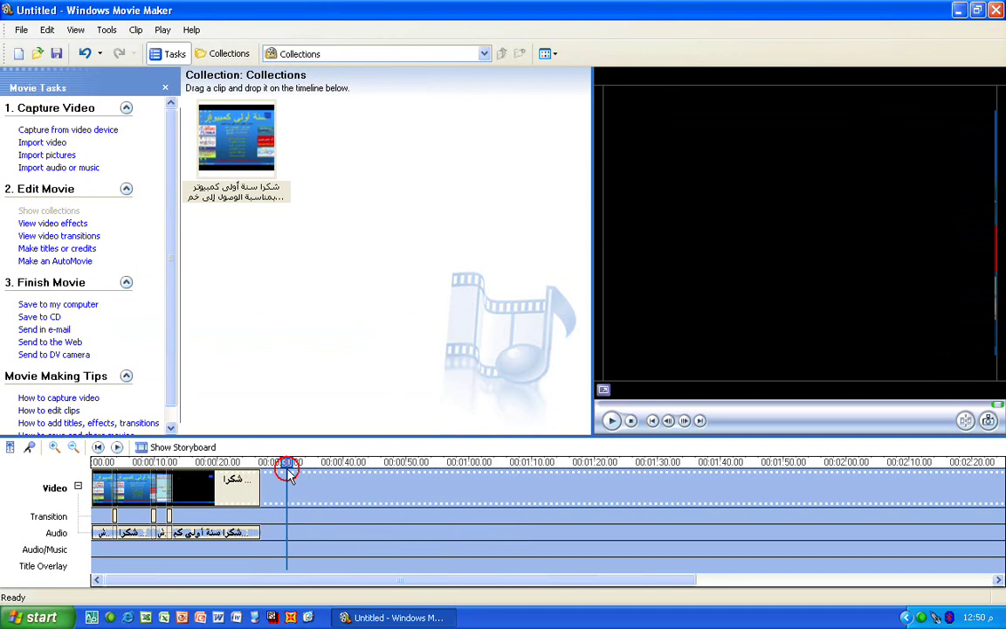
pyautogui.click(97, 448)
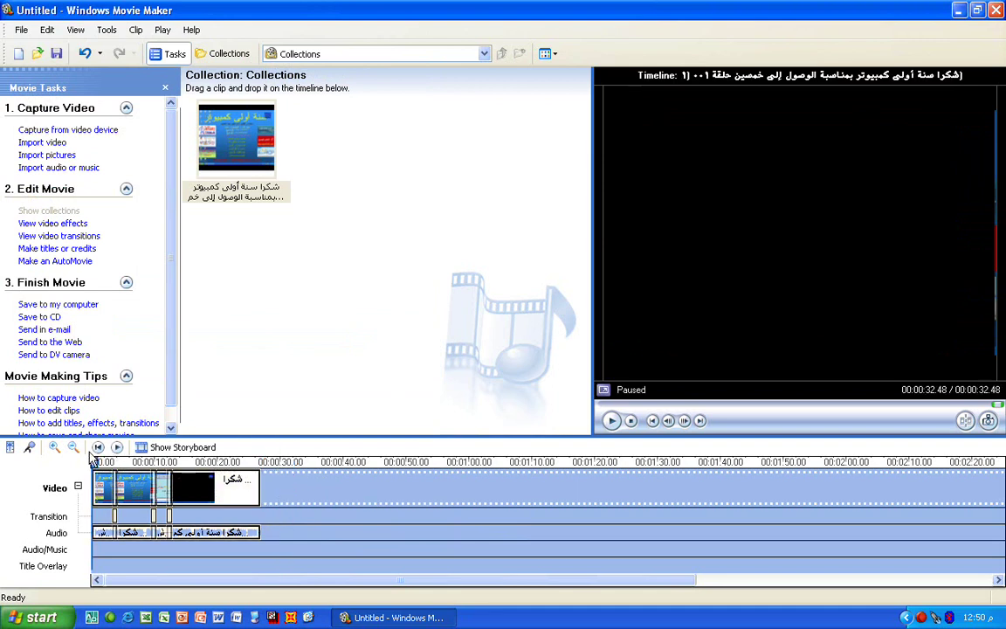
# Step: Display the collection that holds the first imported video's clips
pyautogui.click(481, 54)
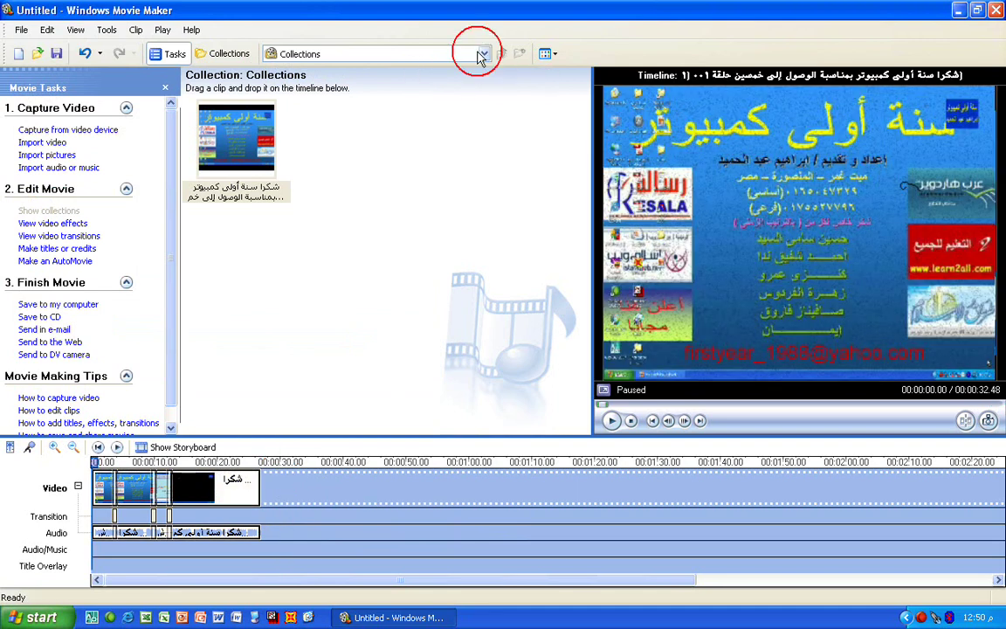
pyautogui.click(448, 108)
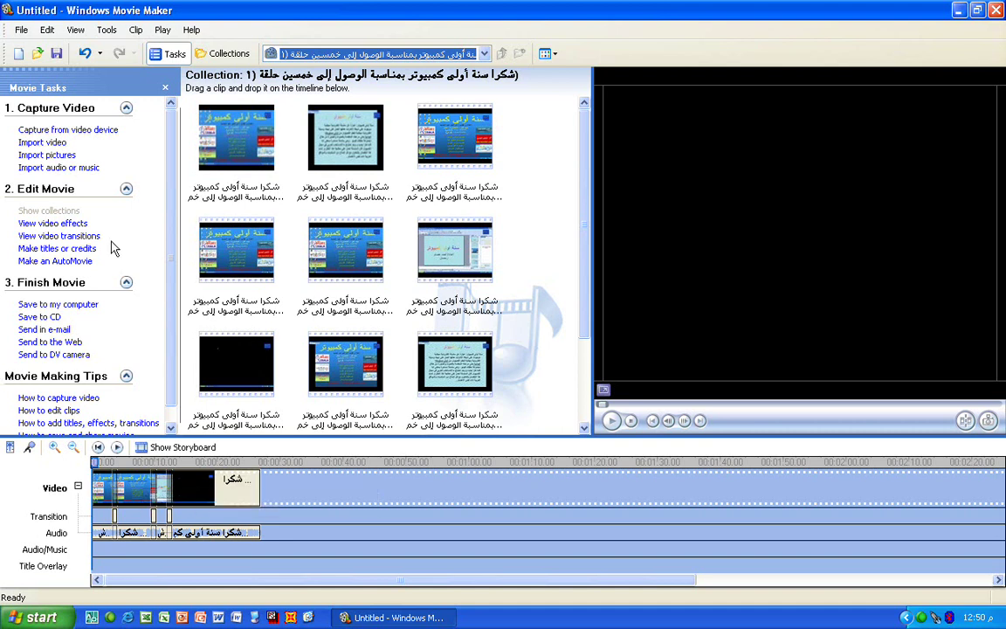
pyautogui.click(78, 250)
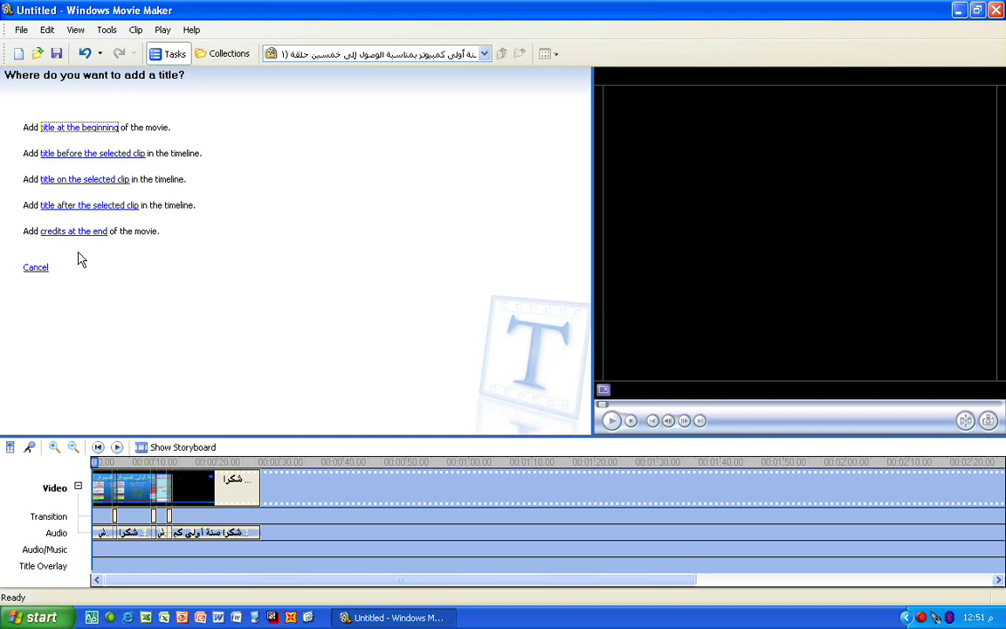
pyautogui.click(77, 126)
pyautogui.click(29, 269)
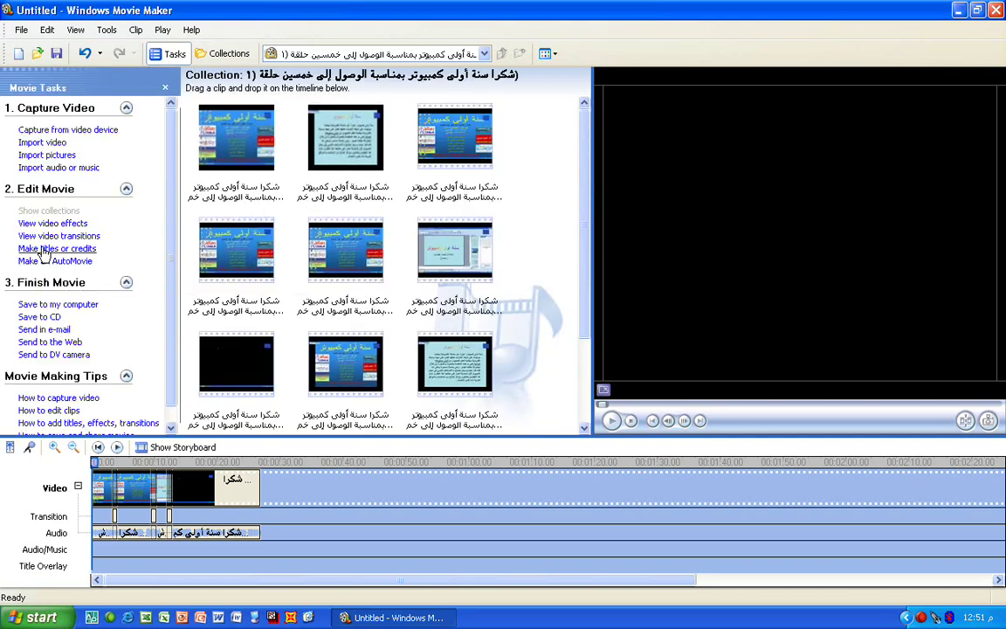
# Step: Start a title at the beginning of the movie and enter the presenter's full name as its text
pyautogui.click(44, 250)
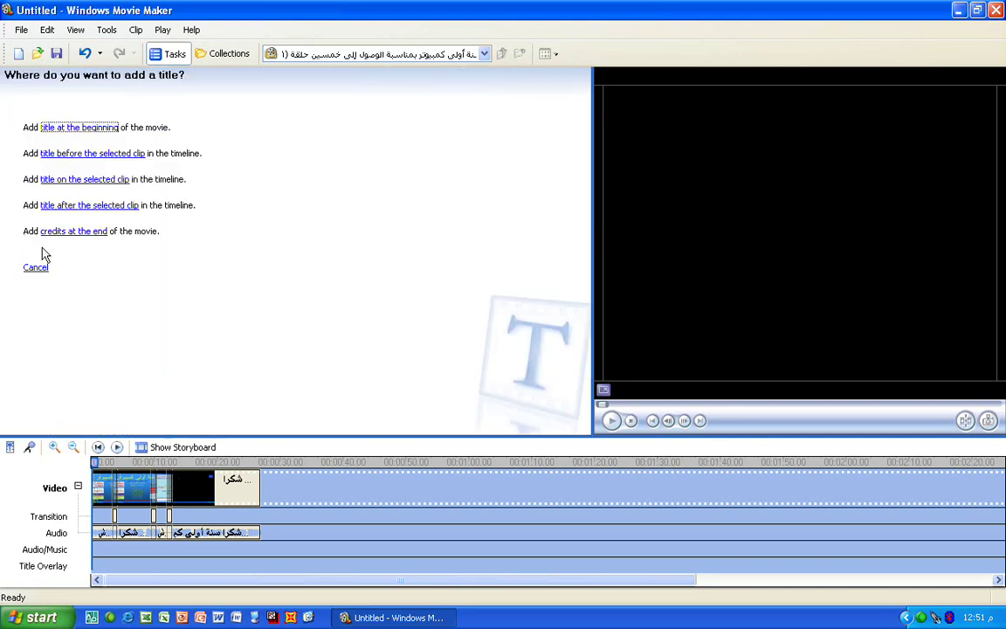
pyautogui.click(100, 129)
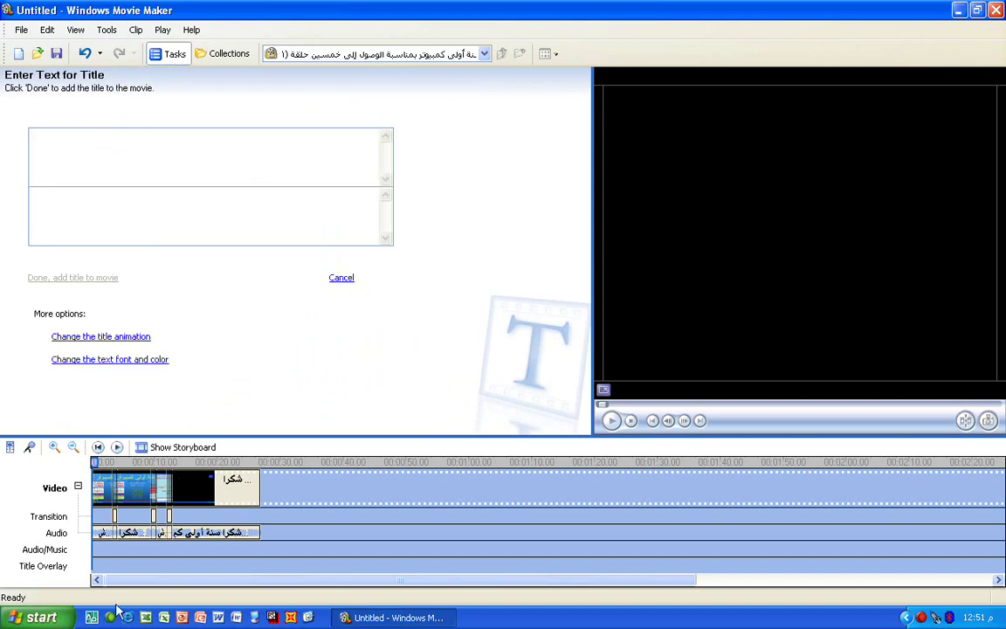
pyautogui.write('ابراهيم عبا')
pyautogui.write(' الحميد')
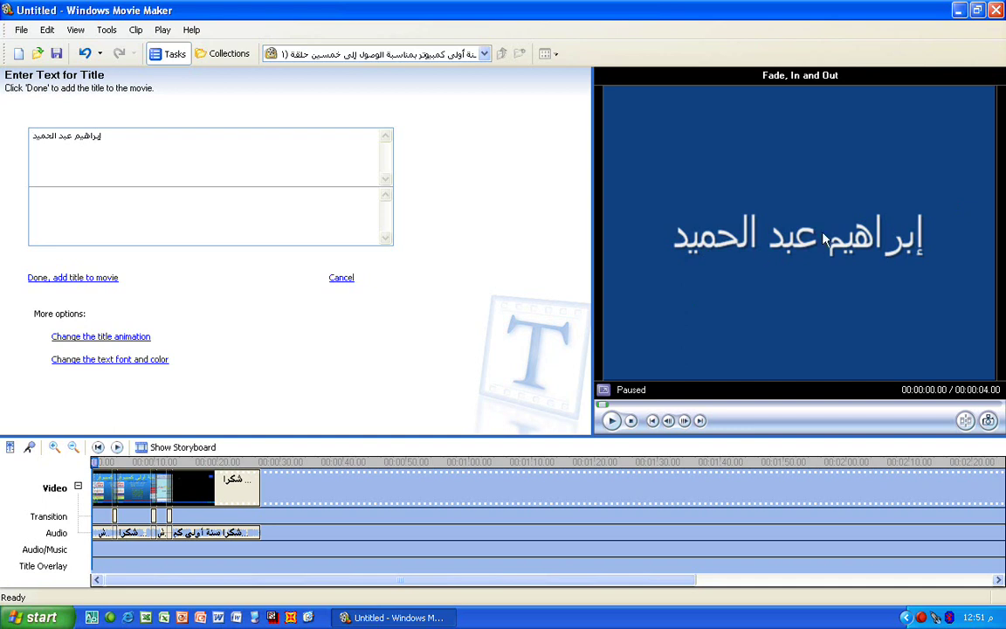
# Step: Change the opening title's text colour to yellow, keeping the blue background
pyautogui.click(109, 362)
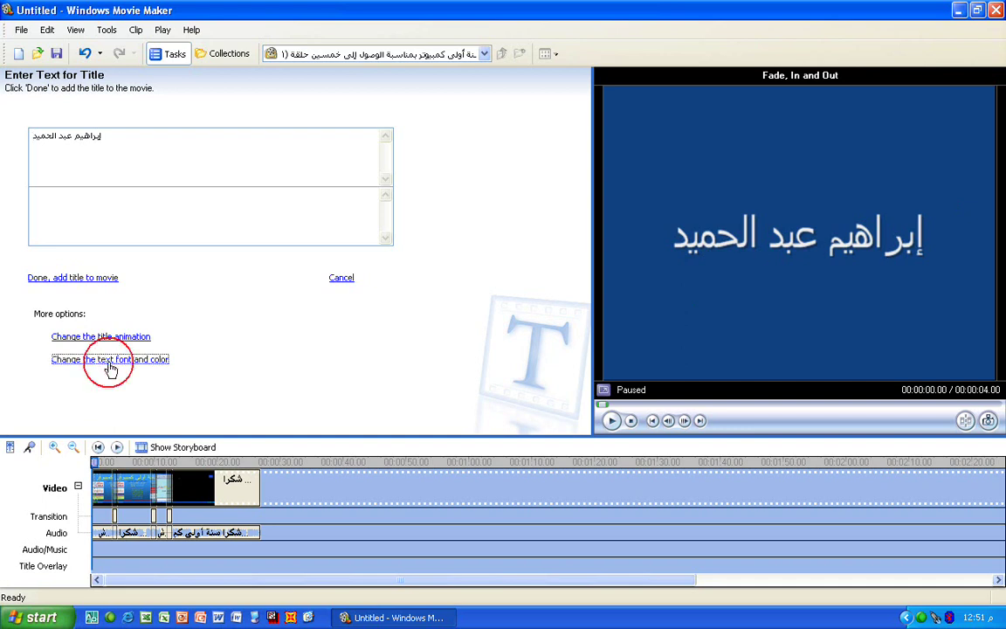
pyautogui.click(54, 197)
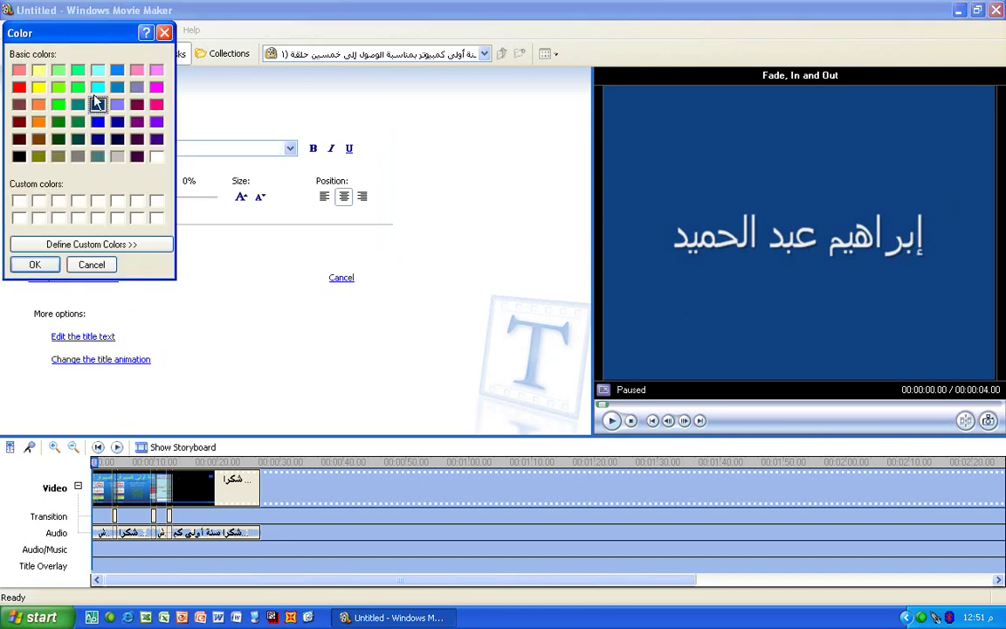
pyautogui.click(92, 264)
pyautogui.click(38, 199)
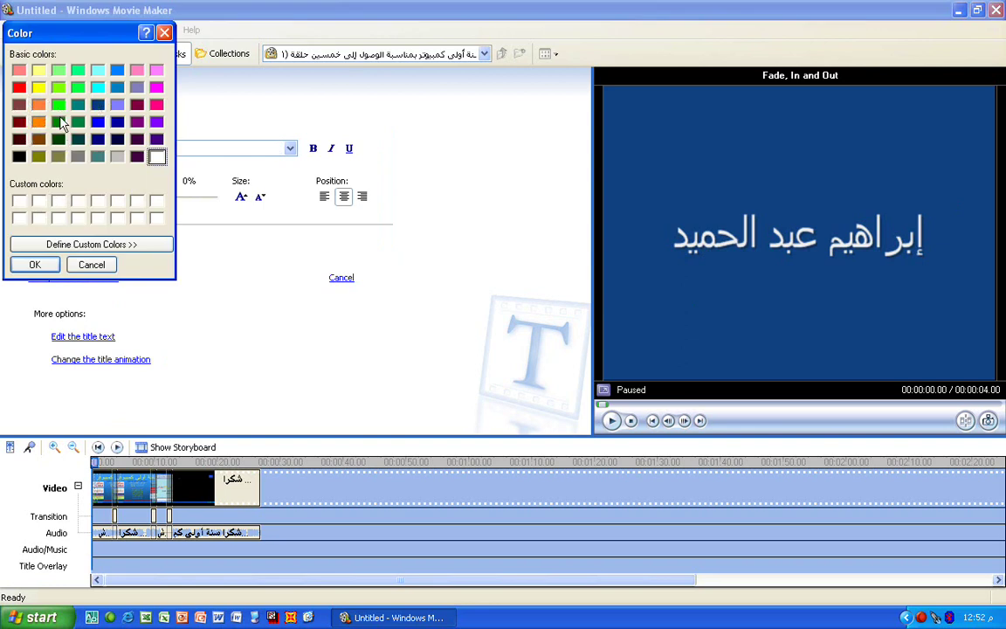
pyautogui.click(97, 121)
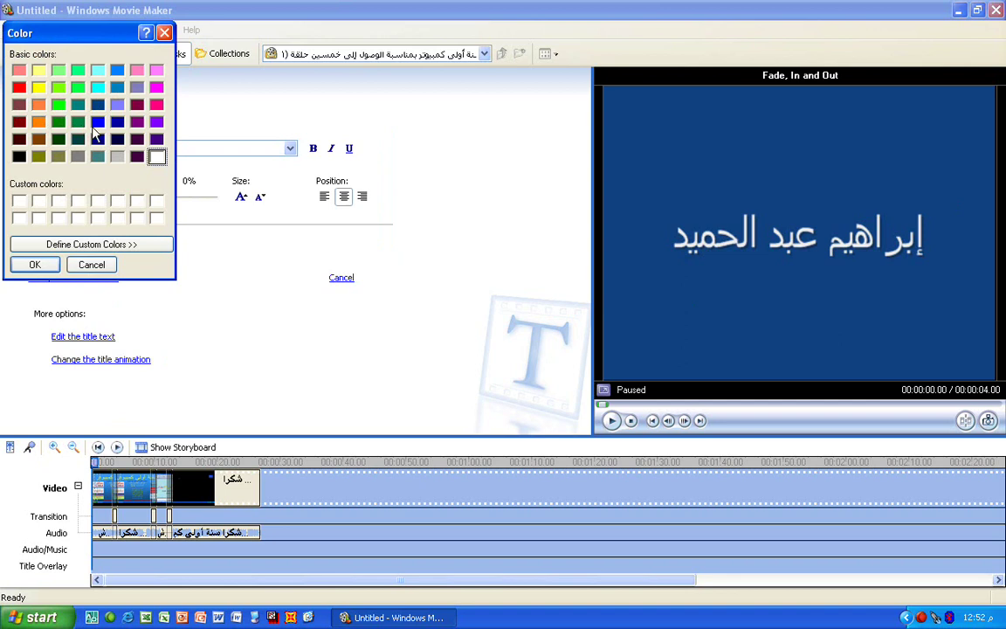
pyautogui.click(38, 87)
pyautogui.click(35, 264)
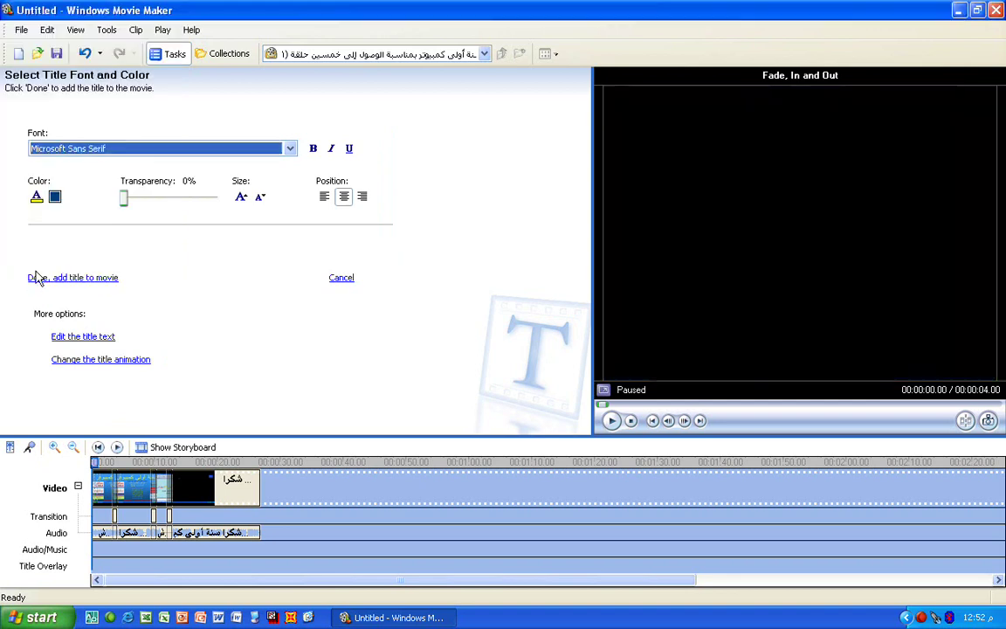
# Step: Set the title's font to Arabic Transparent and play its preview
pyautogui.click(289, 149)
pyautogui.scroll(6, 254, 262)
pyautogui.scroll(20, 192, 262)
pyautogui.scroll(8, 192, 262)
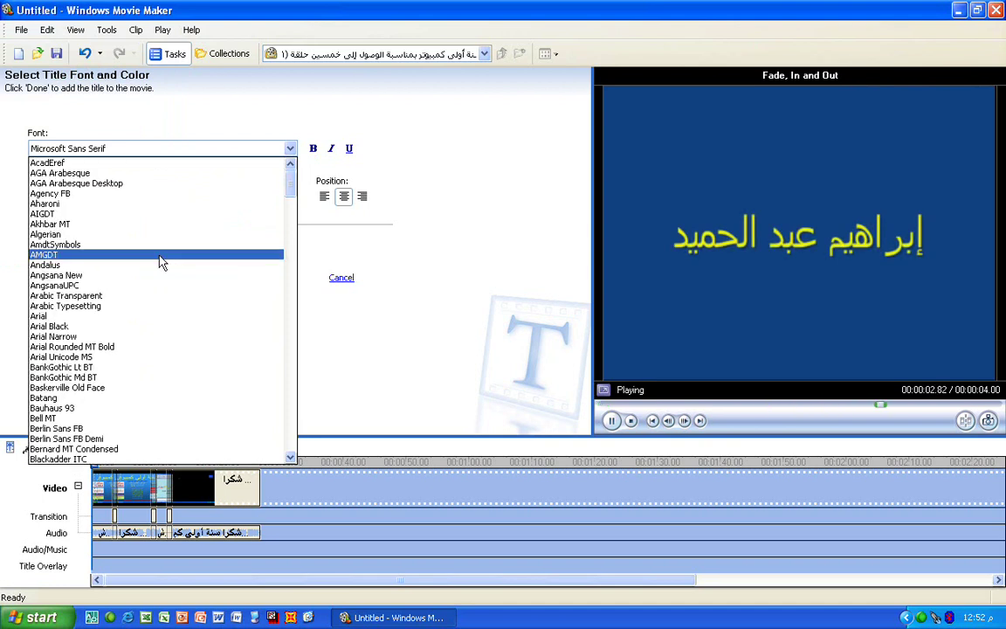
pyautogui.click(158, 296)
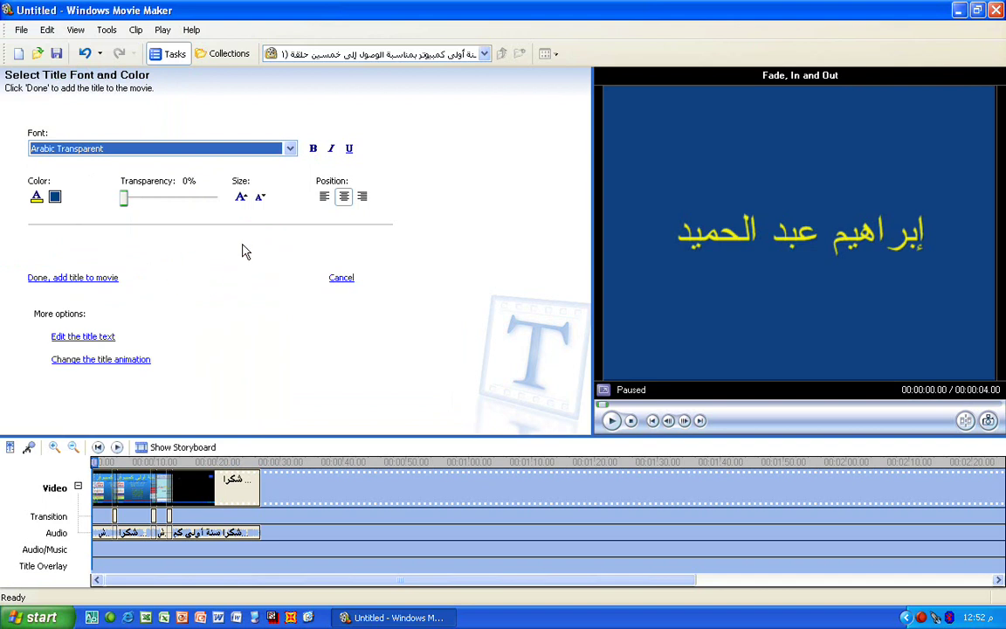
pyautogui.click(804, 253)
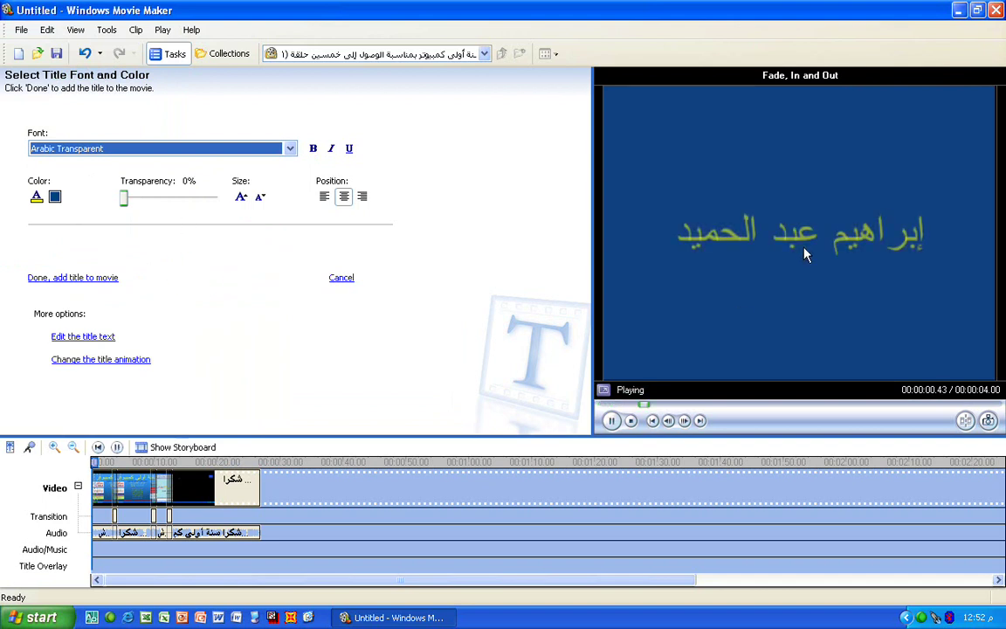
# Step: Try 90% transparency on the title text and return it to 0%
pyautogui.moveTo(128, 210); pyautogui.dragTo(240, 215)
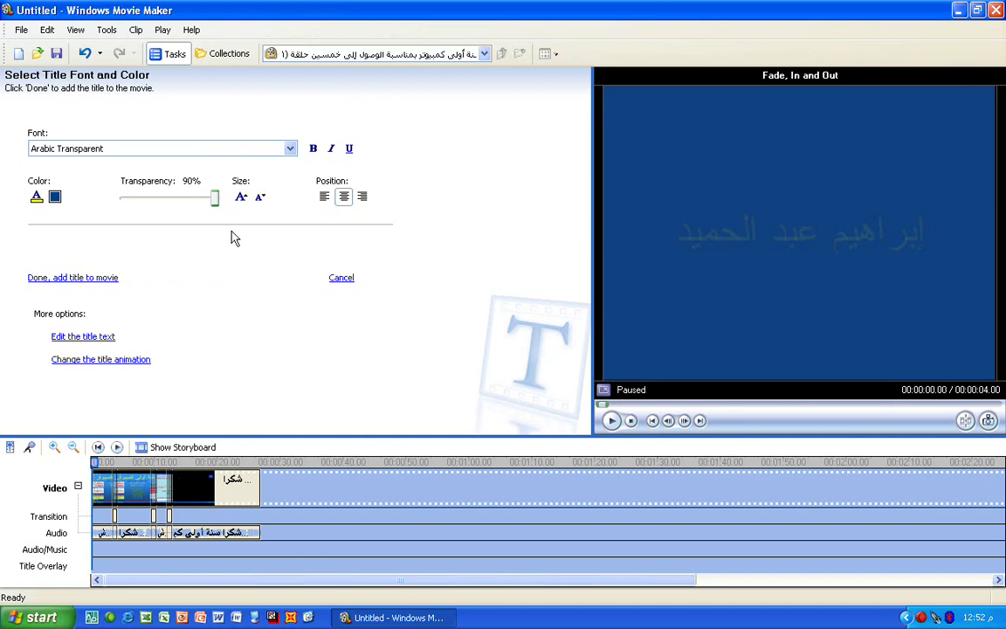
pyautogui.click(217, 199)
pyautogui.moveTo(216, 199); pyautogui.dragTo(40, 197)
# Step: Try larger and smaller text sizes and right and left alignment for the title, returning it to centred
pyautogui.click(242, 197)
pyautogui.click(259, 198)
pyautogui.click(260, 197)
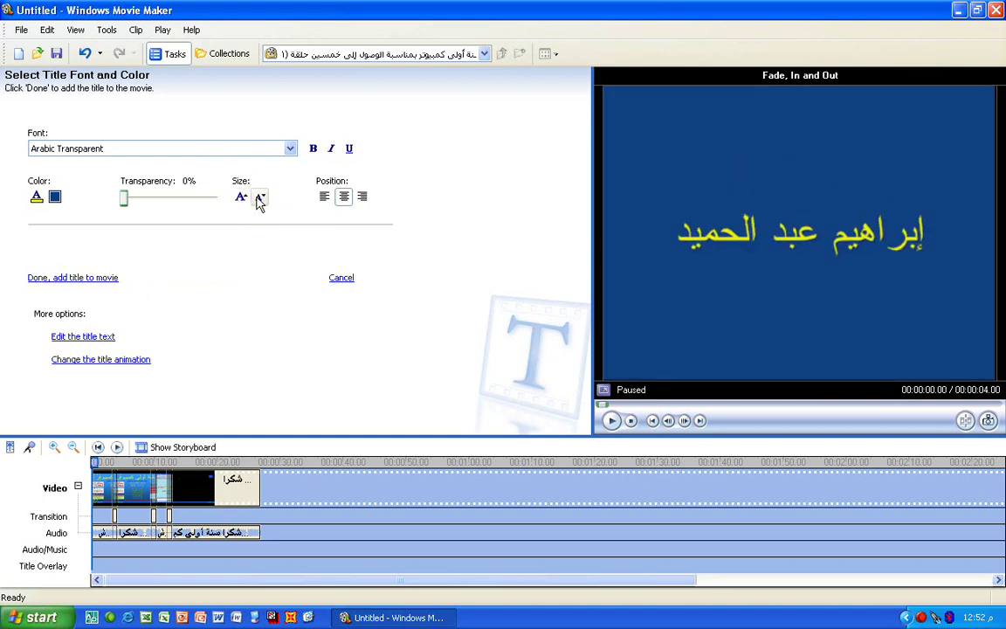
pyautogui.click(363, 198)
pyautogui.click(324, 199)
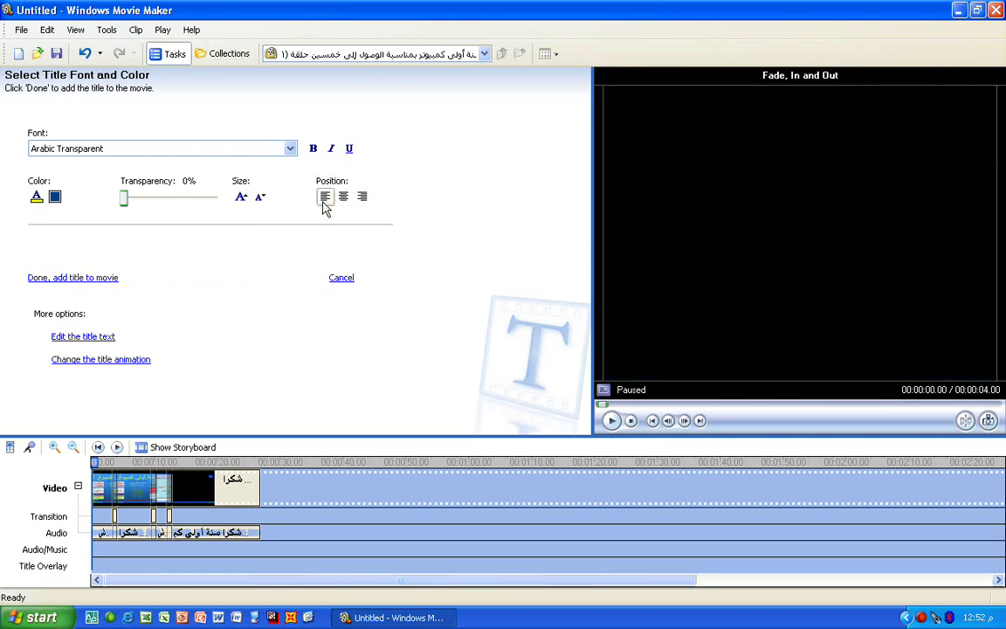
pyautogui.click(343, 199)
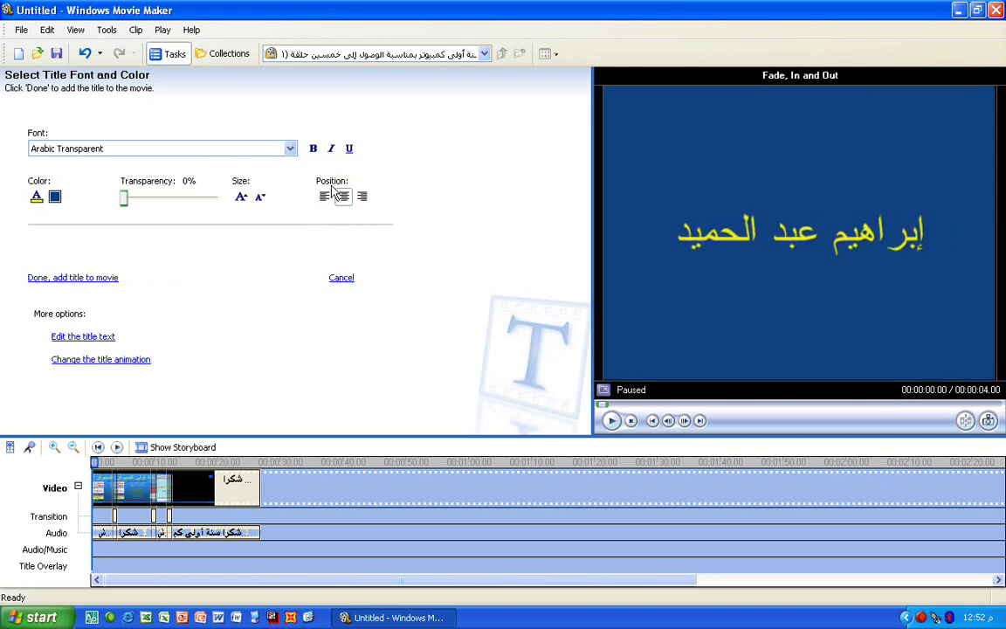
# Step: Make the title text bold, italic and underlined and play its preview
pyautogui.click(314, 150)
pyautogui.click(331, 148)
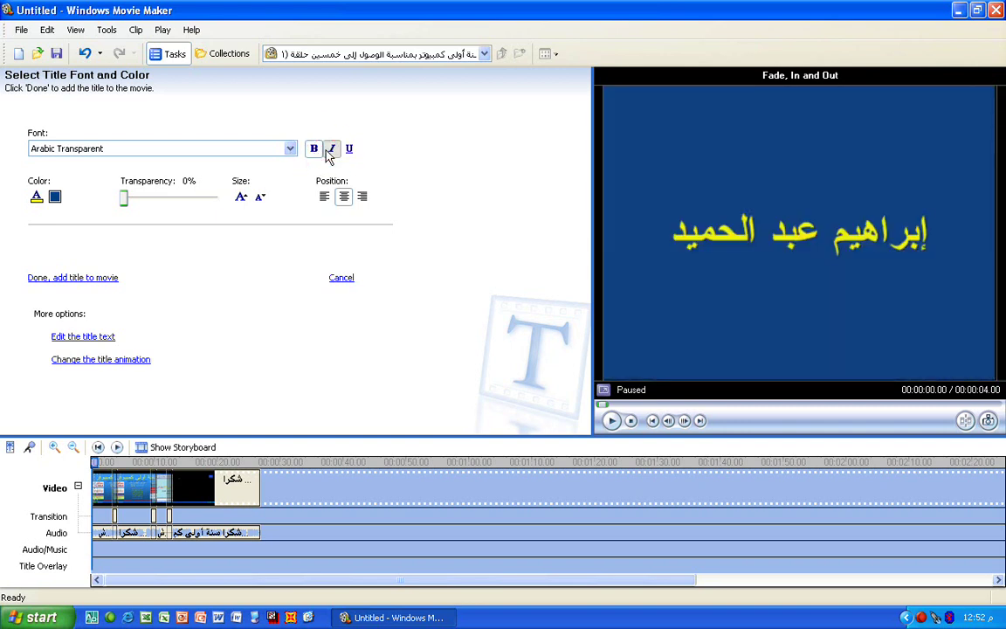
pyautogui.click(350, 149)
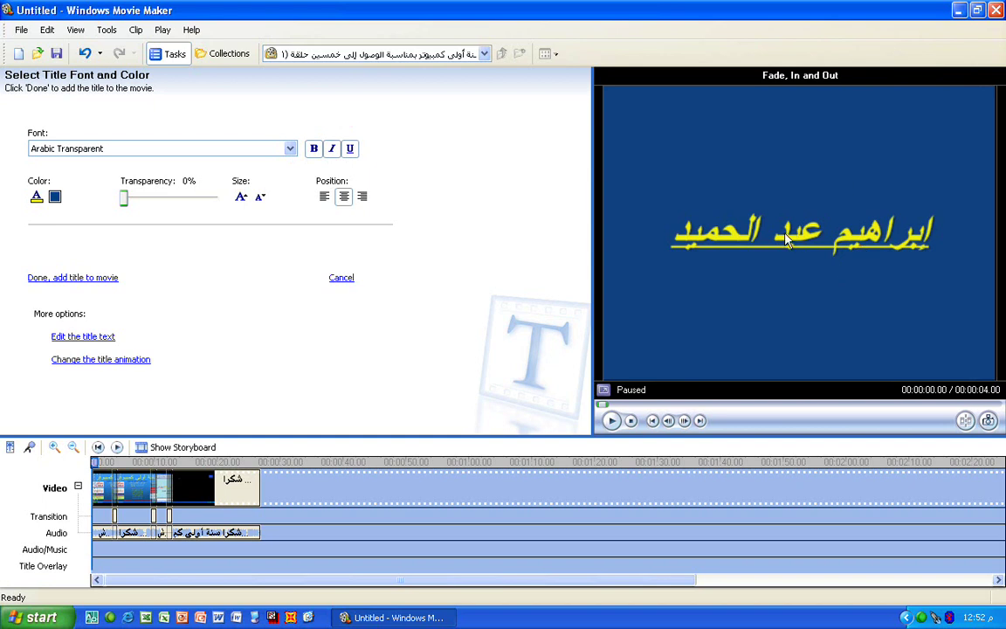
pyautogui.press('space')
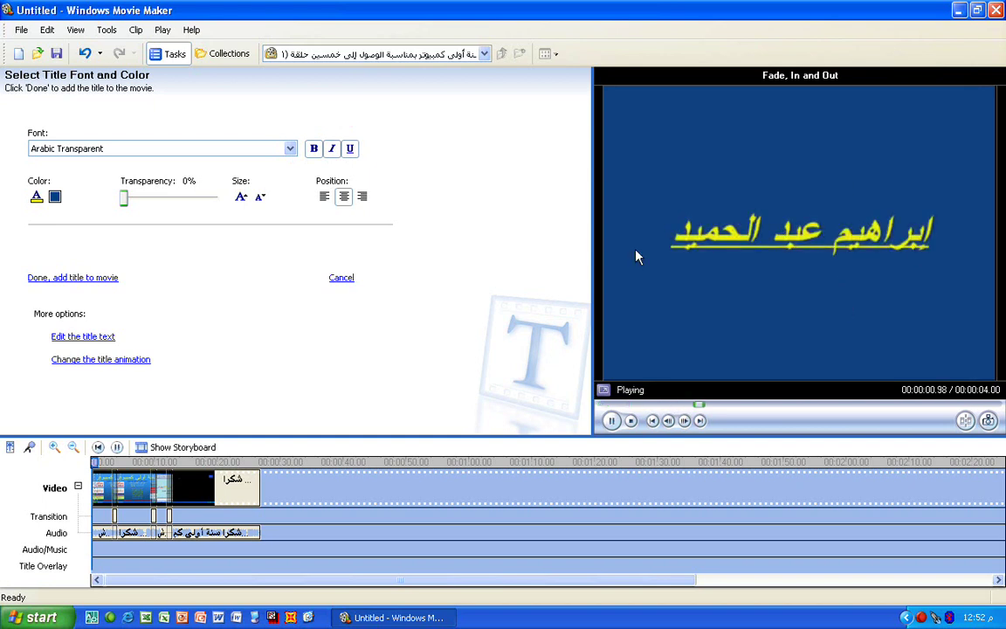
# Step: Add the finished title to the beginning of the movie and play the timeline from the start
pyautogui.click(69, 278)
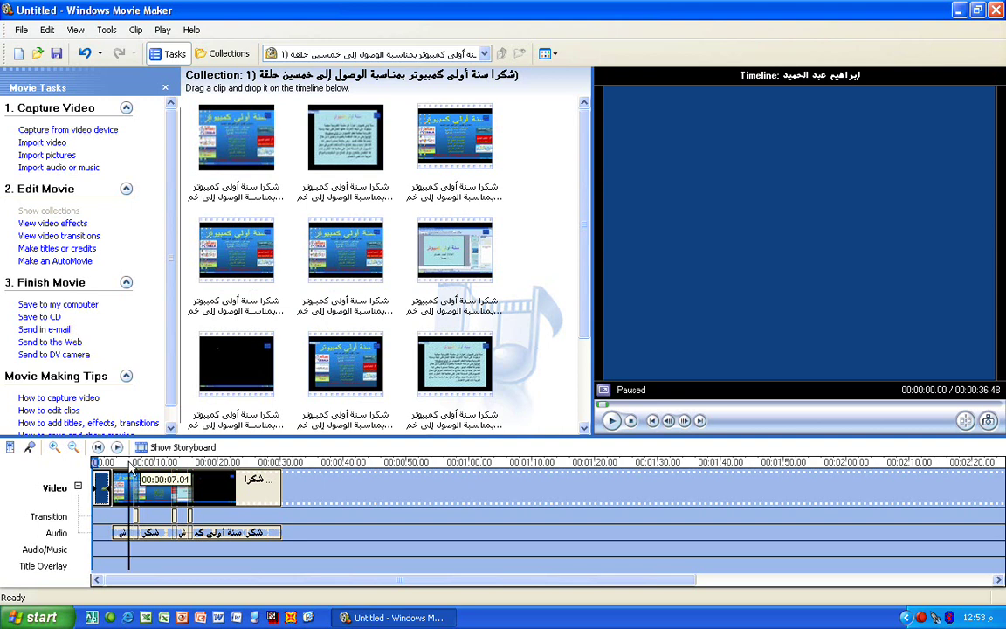
pyautogui.click(119, 448)
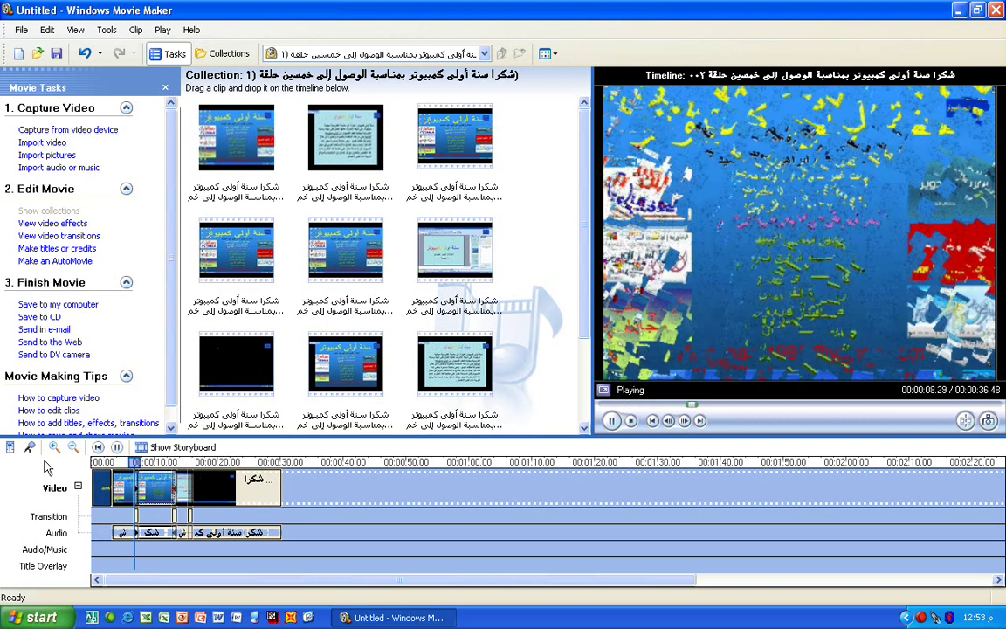
# Step: In the storyboard, place the Checkerboard, Across transition between the opening title and the first video clip
pyautogui.click(141, 448)
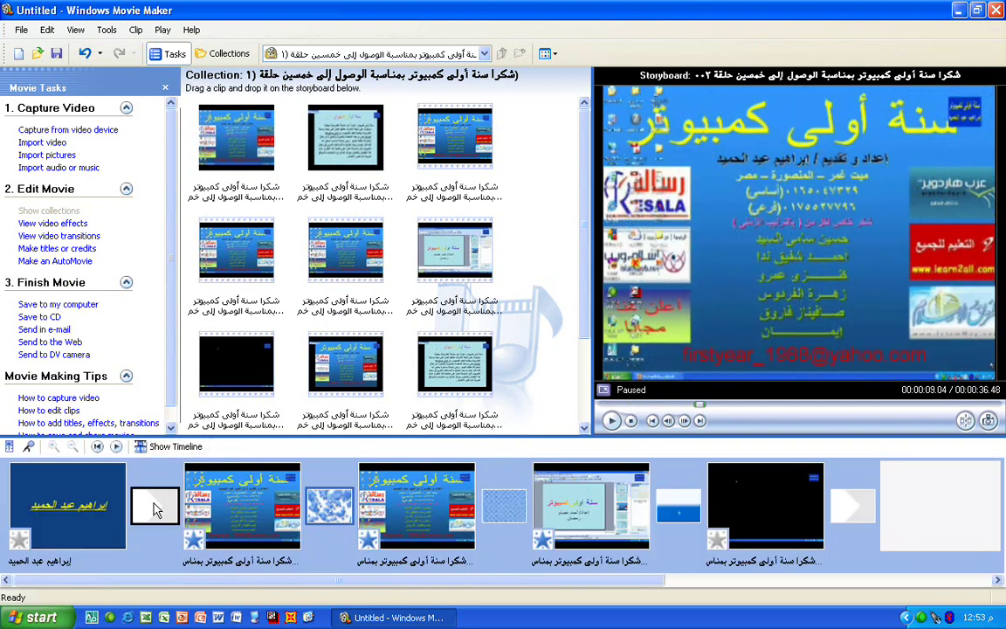
pyautogui.click(154, 507)
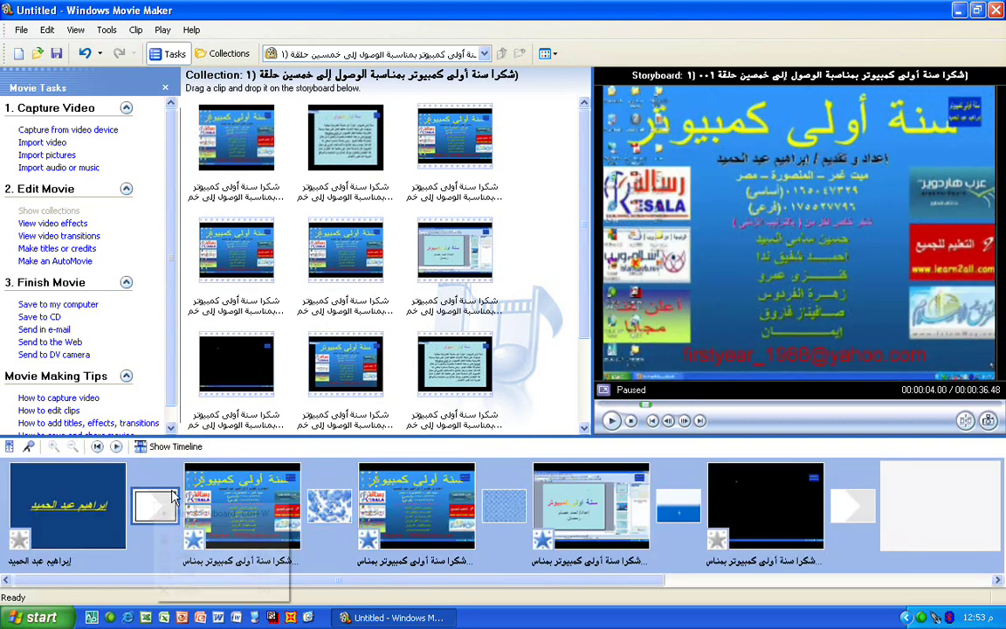
pyautogui.rightClick(155, 505)
pyautogui.press('Escape')
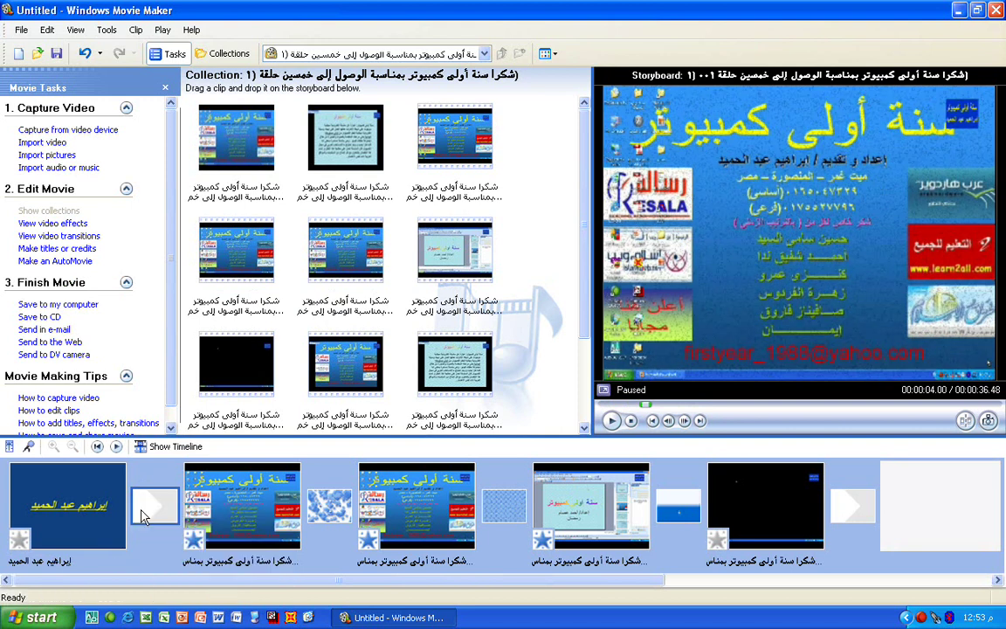
pyautogui.click(54, 238)
pyautogui.click(257, 264)
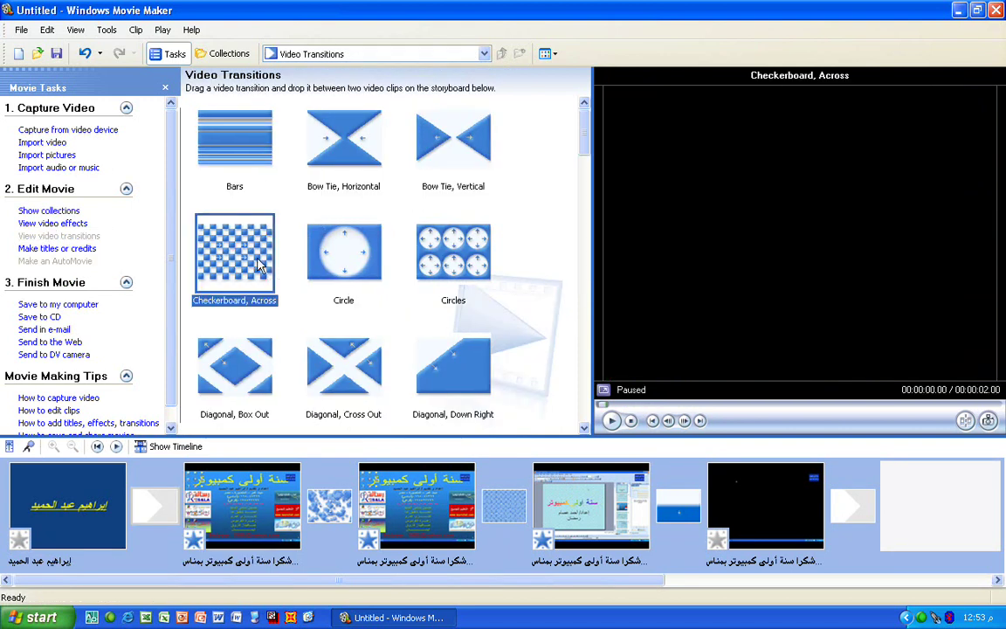
pyautogui.rightClick(258, 266)
pyautogui.click(289, 269)
pyautogui.click(155, 506)
# Step: Play the storyboard through the checkerboard transition and rewind it to the start
pyautogui.click(94, 448)
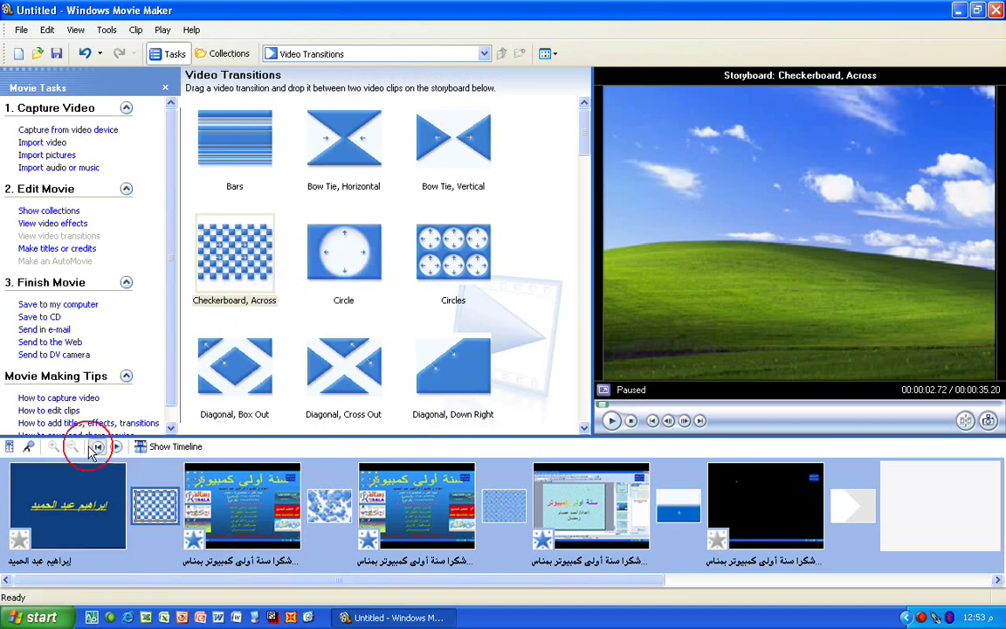
pyautogui.click(98, 447)
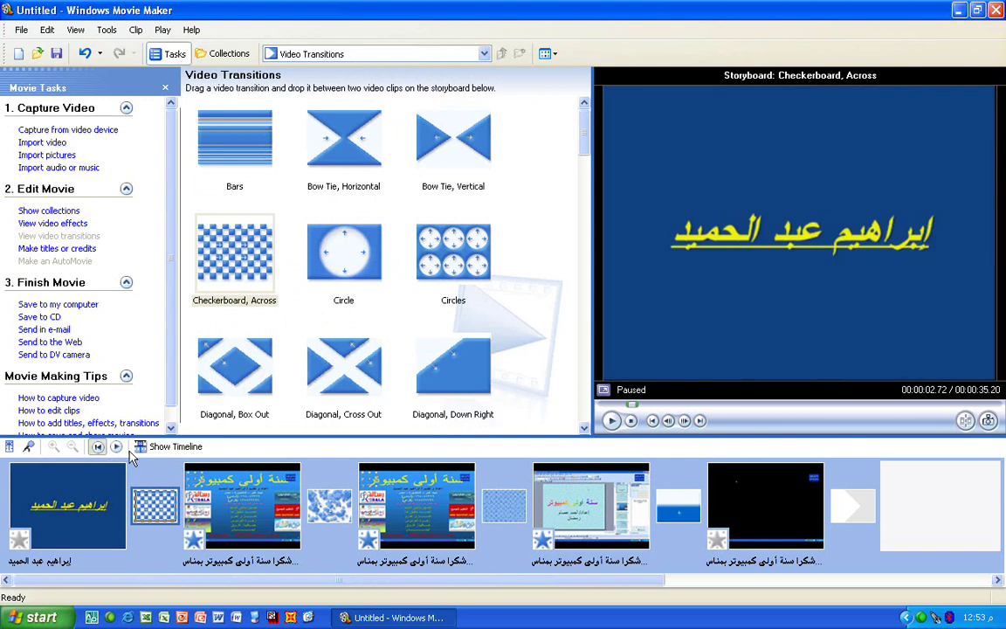
pyautogui.click(117, 446)
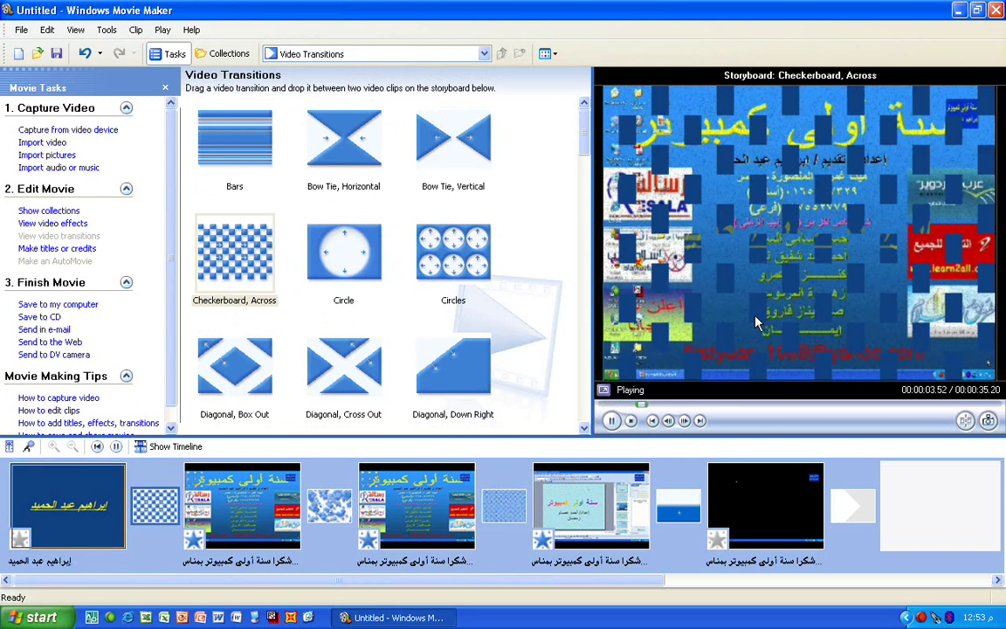
pyautogui.click(116, 447)
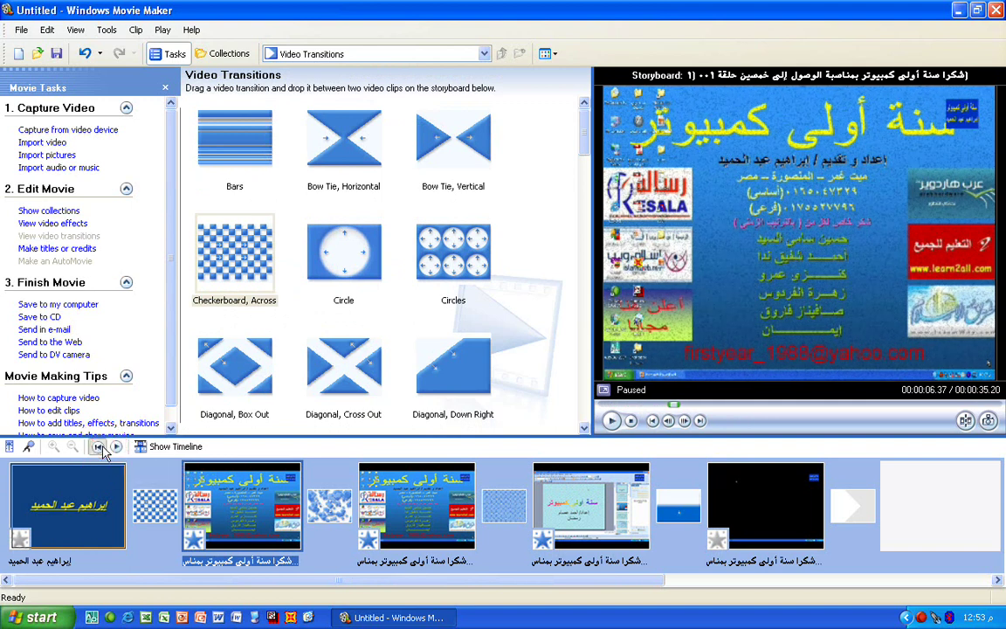
pyautogui.click(99, 446)
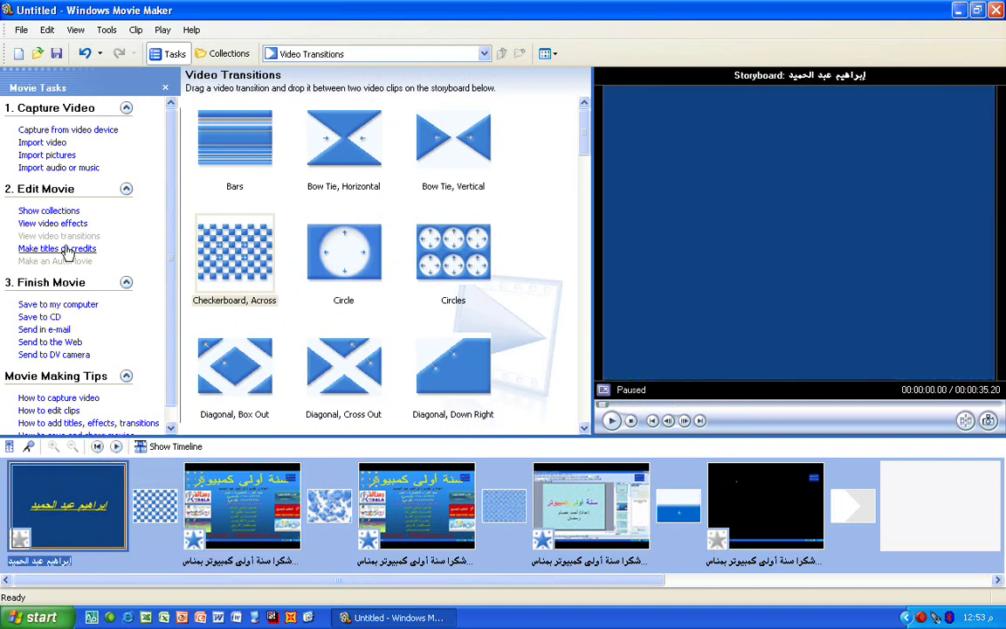
# Step: Select the first video clip in the storyboard and start a title on that clip
pyautogui.click(169, 446)
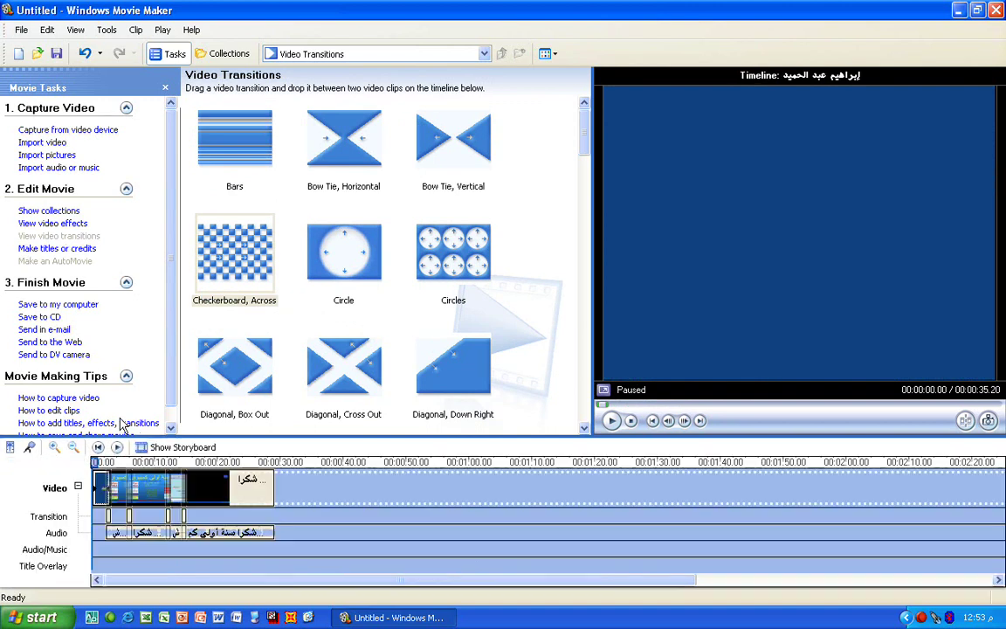
pyautogui.click(56, 248)
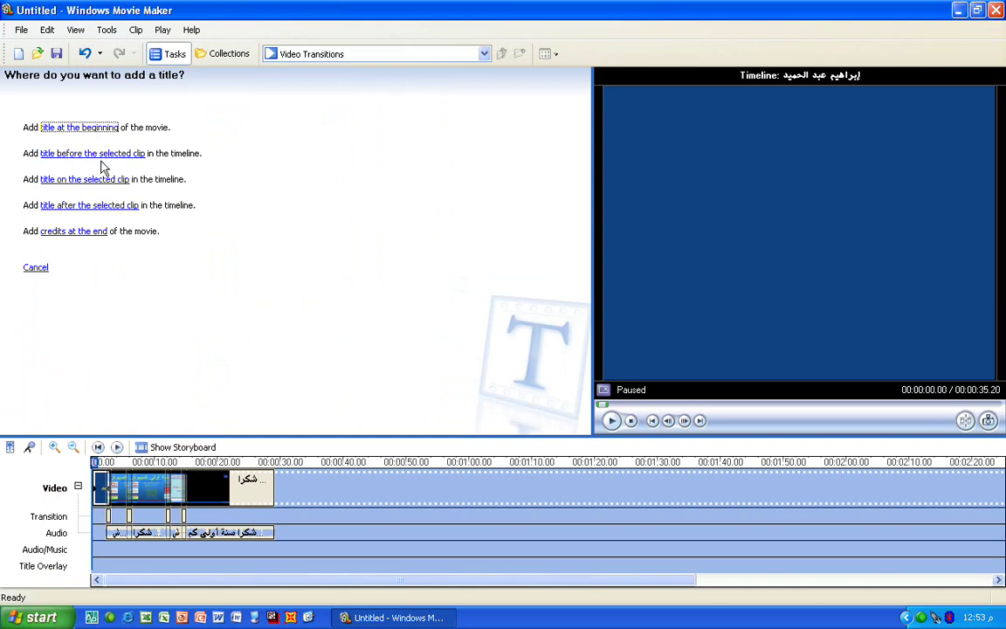
pyautogui.click(162, 446)
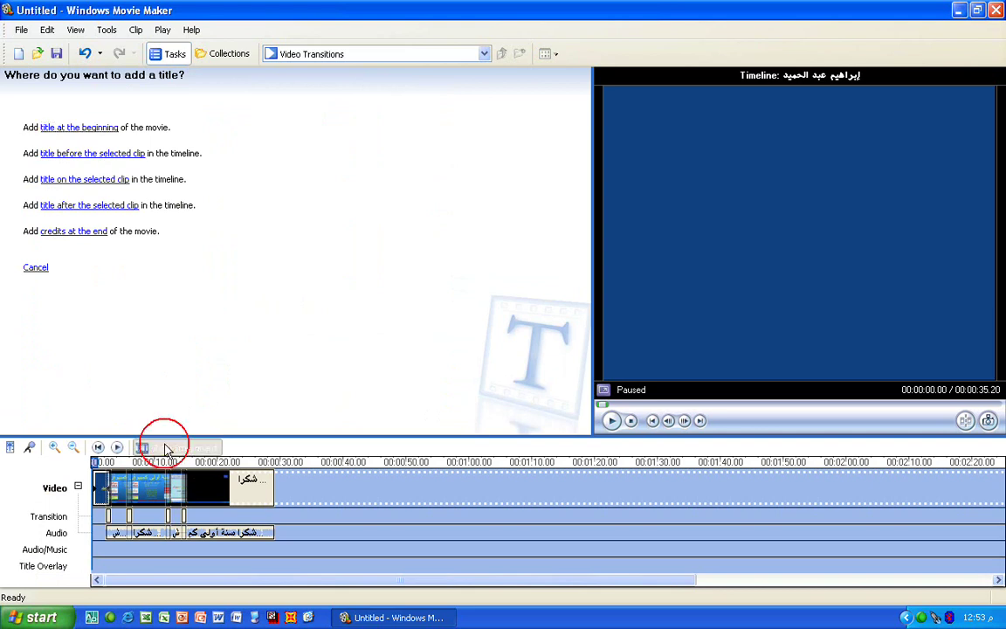
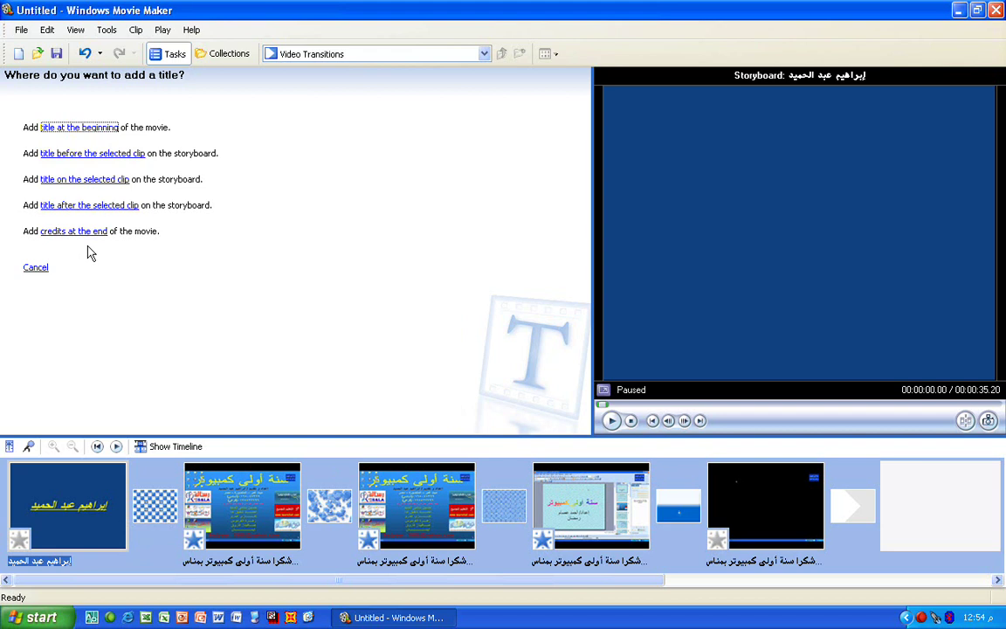
pyautogui.click(273, 530)
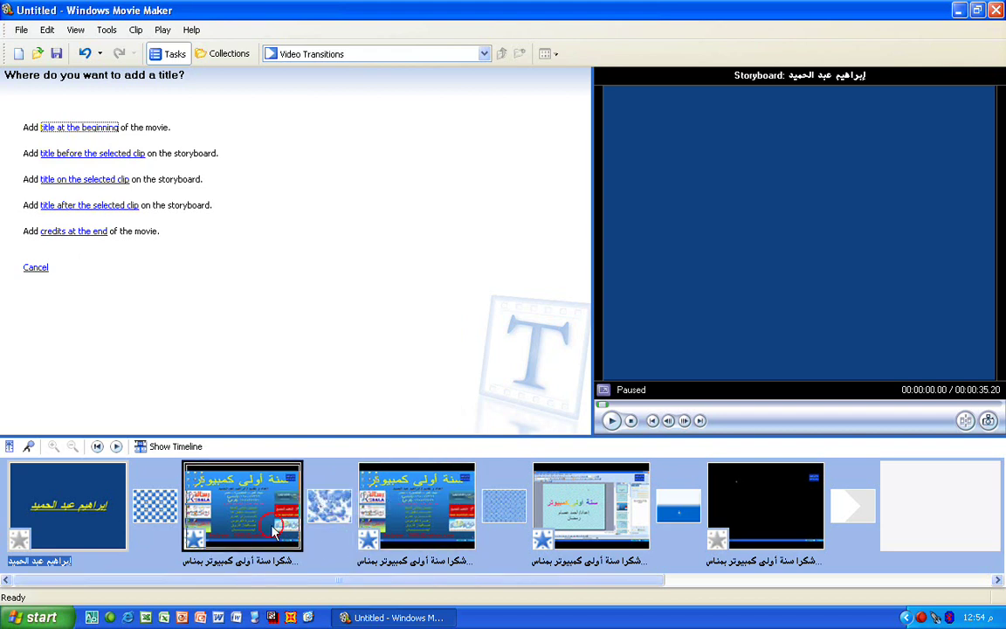
pyautogui.click(75, 180)
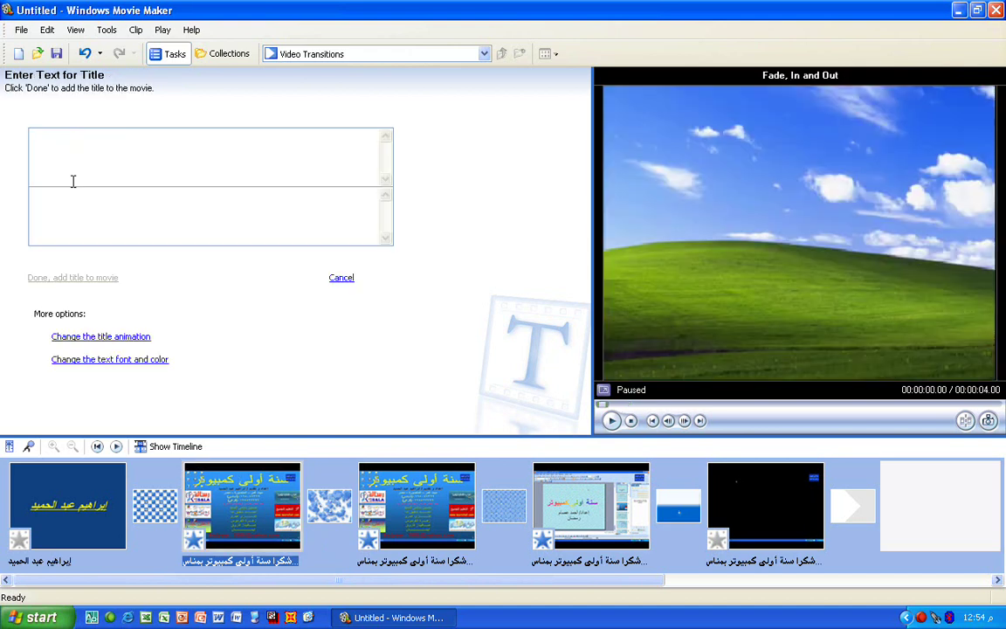
pyautogui.write('إ')
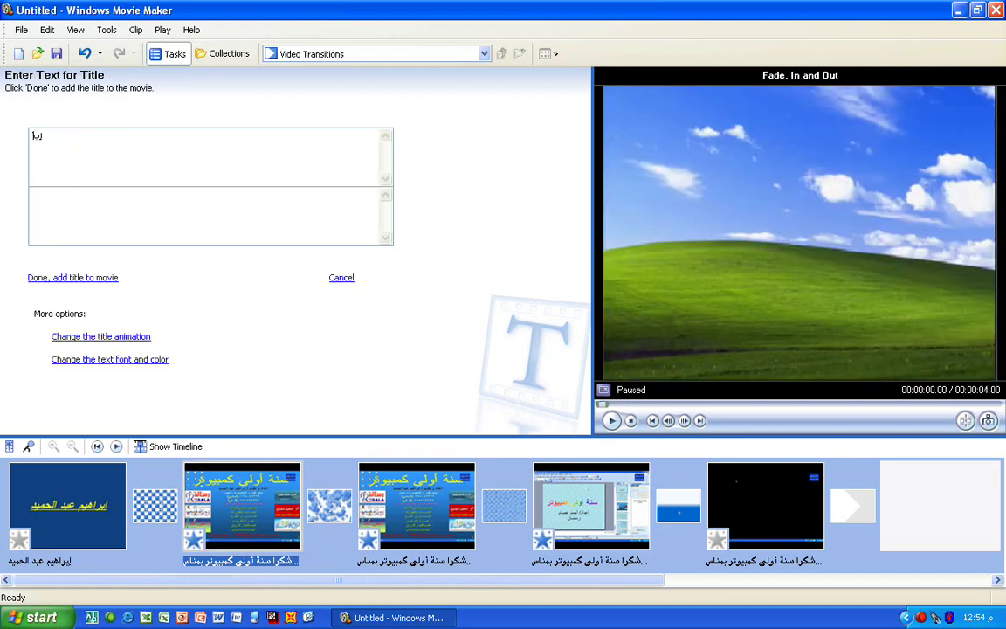
pyautogui.write('براهيم')
pyautogui.press('BackSpace')
pyautogui.press('BackSpace')
pyautogui.press('BackSpace')
pyautogui.press('BackSpace')
pyautogui.press('BackSpace')
pyautogui.press('BackSpace')
pyautogui.press('BackSpace')
pyautogui.press('BackSpace')
# Step: Enter "سنة أولى كمبيوتر" as the title text and add it to the movie as an overlay
pyautogui.write('لأ')
pyautogui.write(' أولى كم')
pyautogui.write('بيوتر')
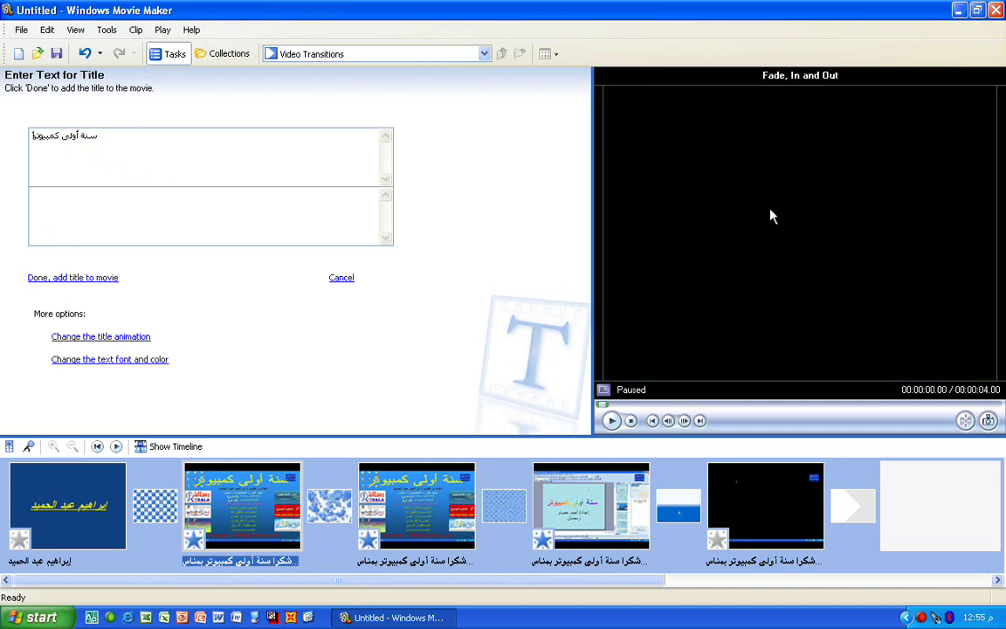
pyautogui.click(80, 278)
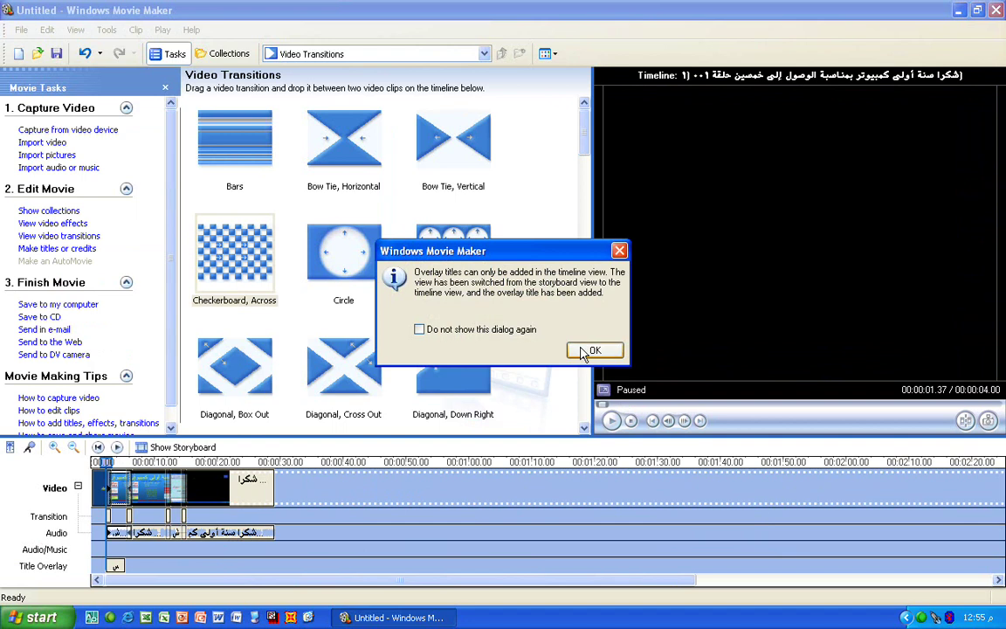
pyautogui.click(585, 351)
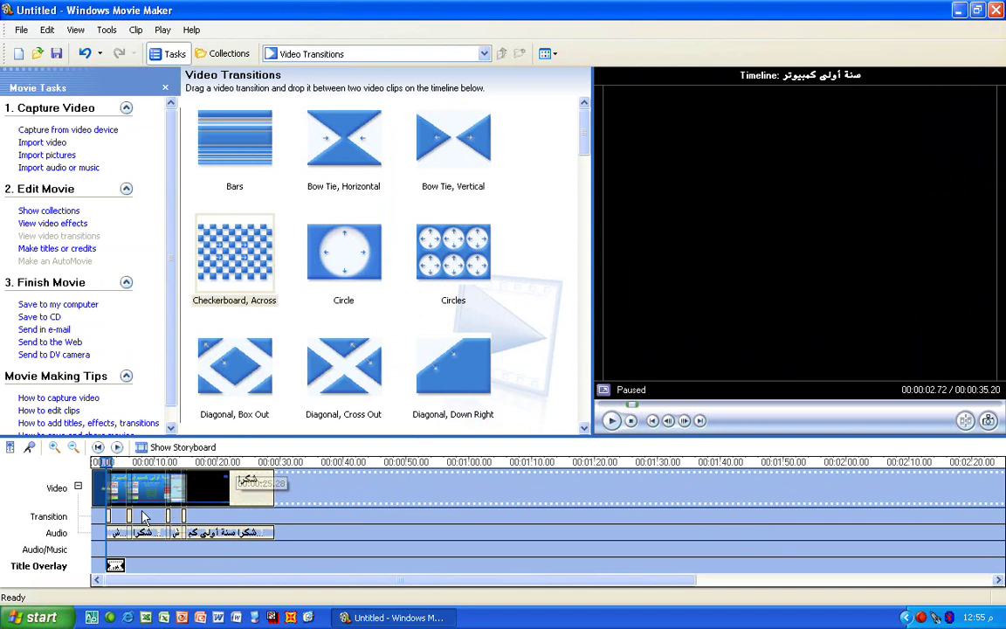
# Step: Play the timeline through the overlay title on the first clip and rewind it to the start
pyautogui.click(117, 447)
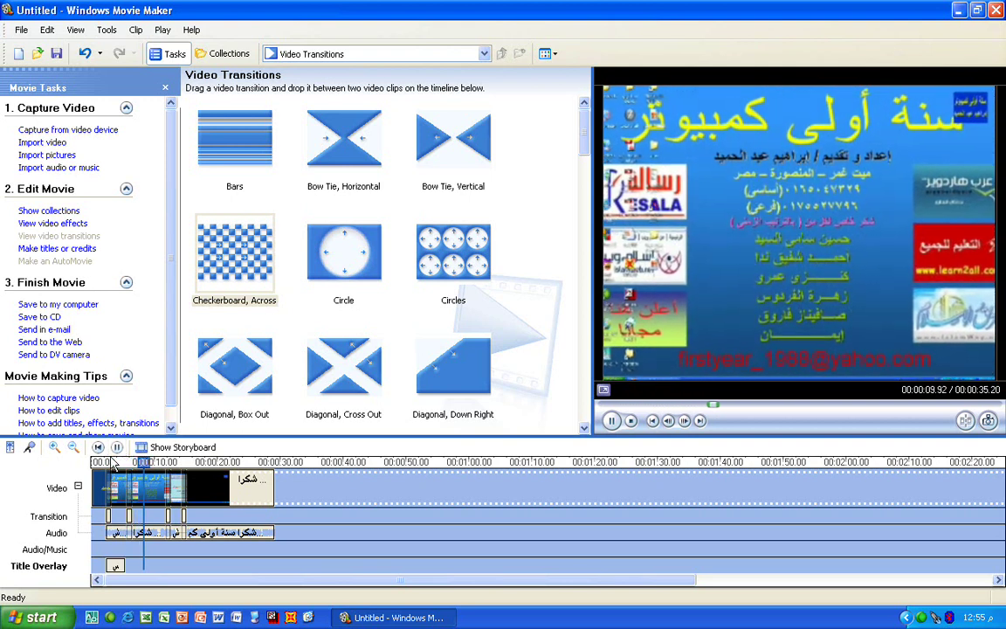
pyautogui.click(98, 447)
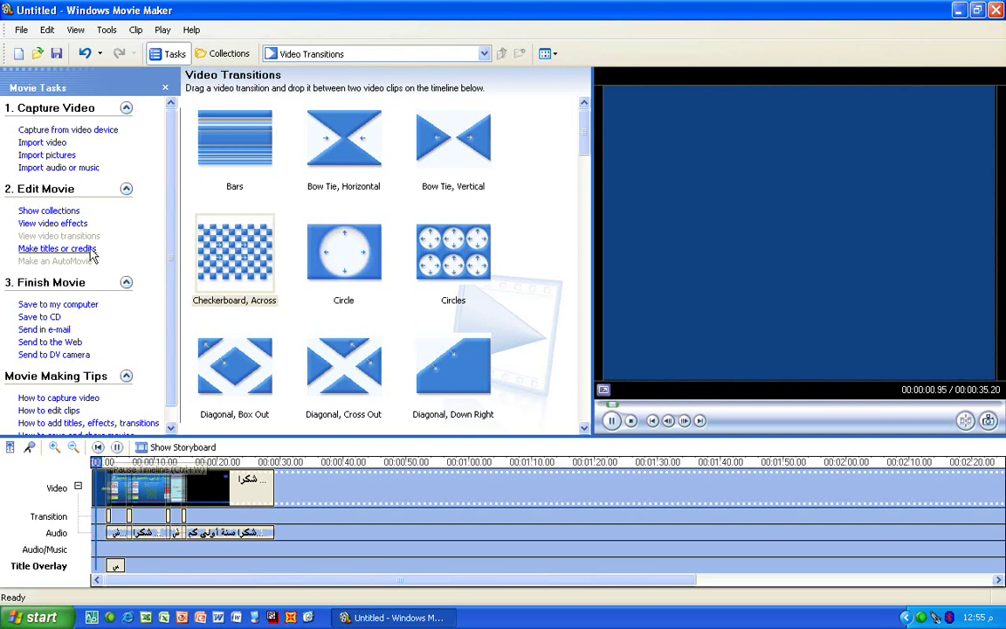
pyautogui.click(61, 249)
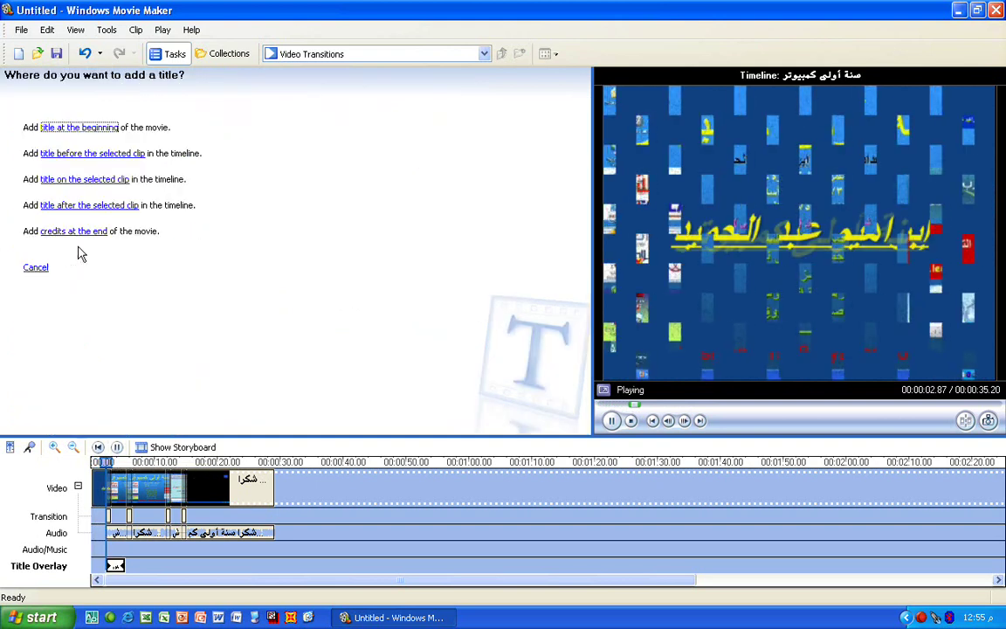
pyautogui.click(116, 447)
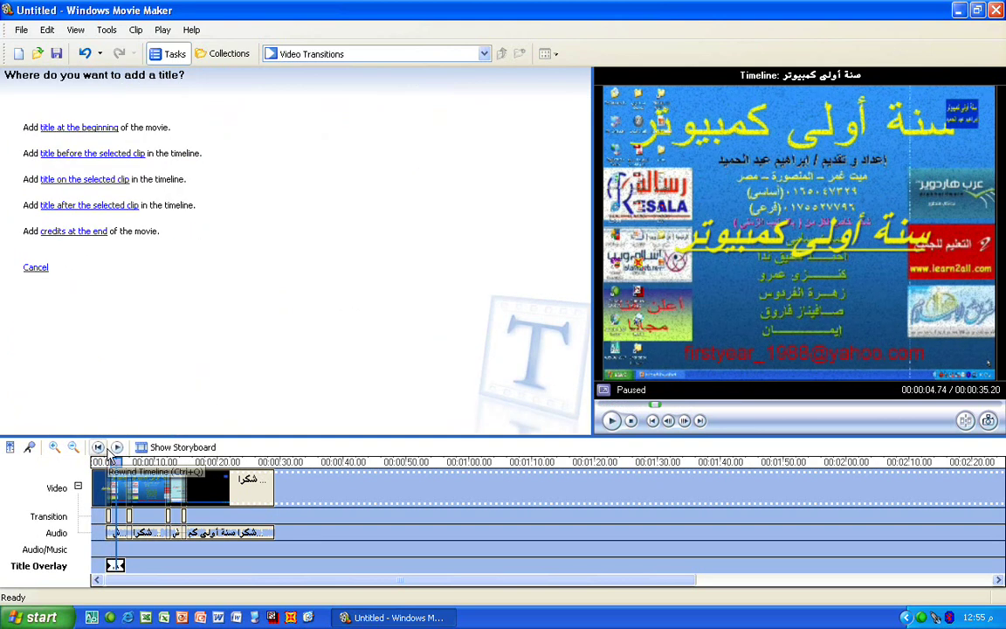
pyautogui.click(99, 448)
# Step: Start credits at the end of the movie and enter "إخراج :" followed by the director's first name in the first row
pyautogui.click(71, 232)
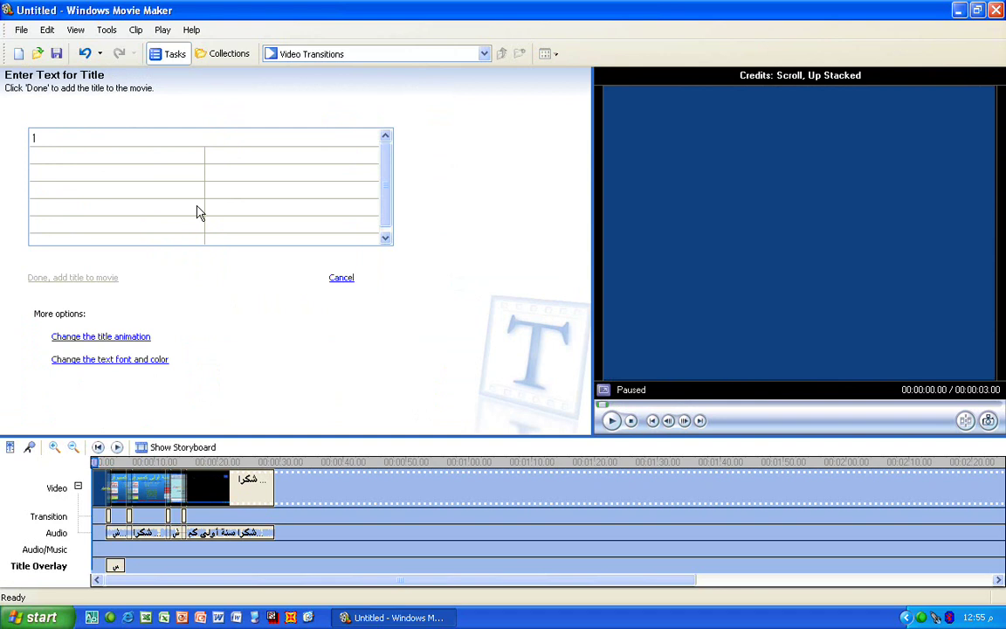
pyautogui.write('!')
pyautogui.write('خراج :')
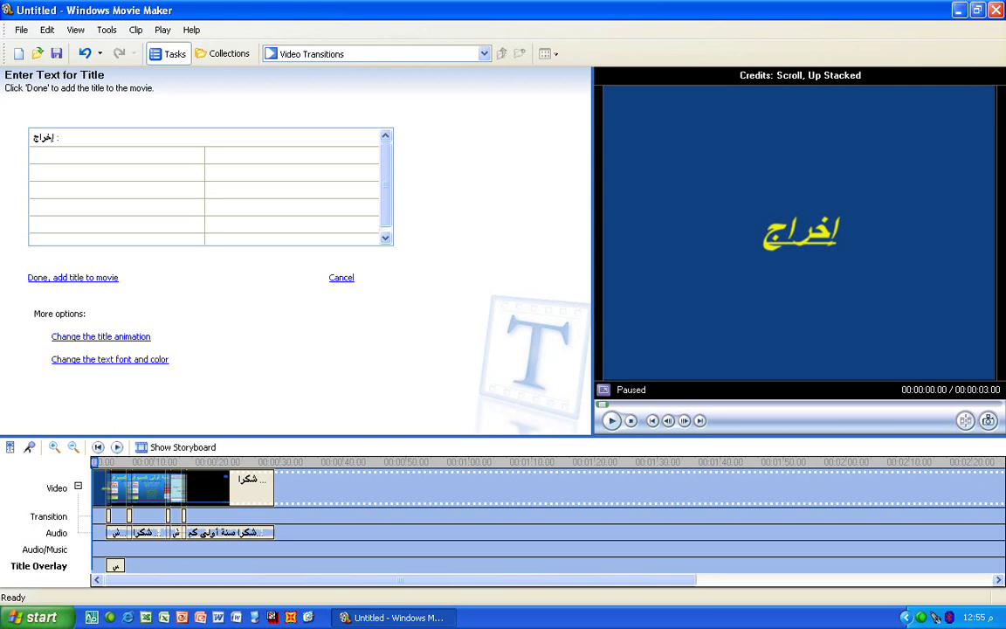
pyautogui.write(' إبراه')
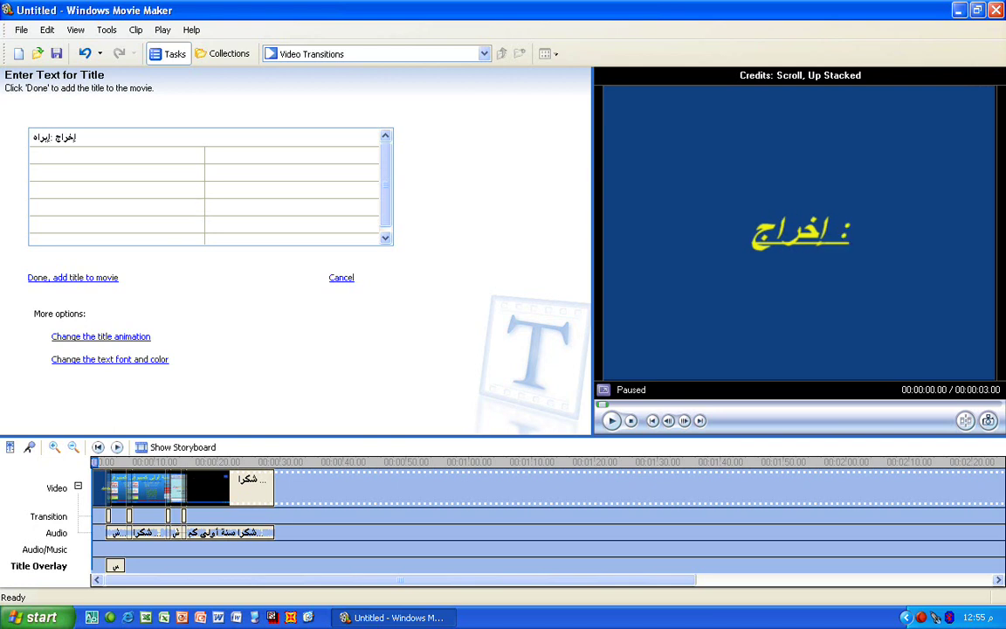
pyautogui.write('يم')
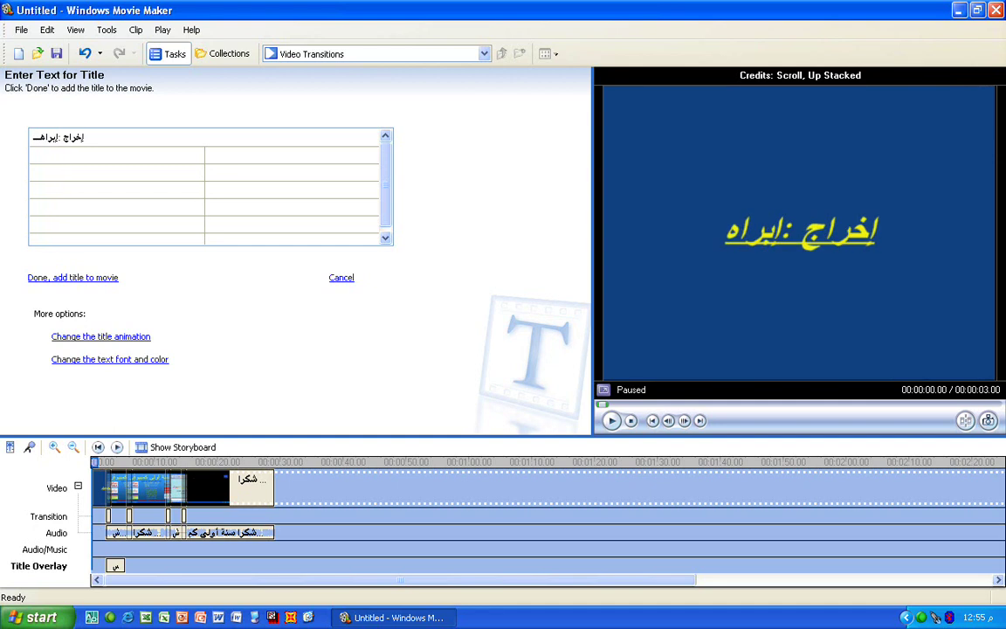
pyautogui.write('ـيم')
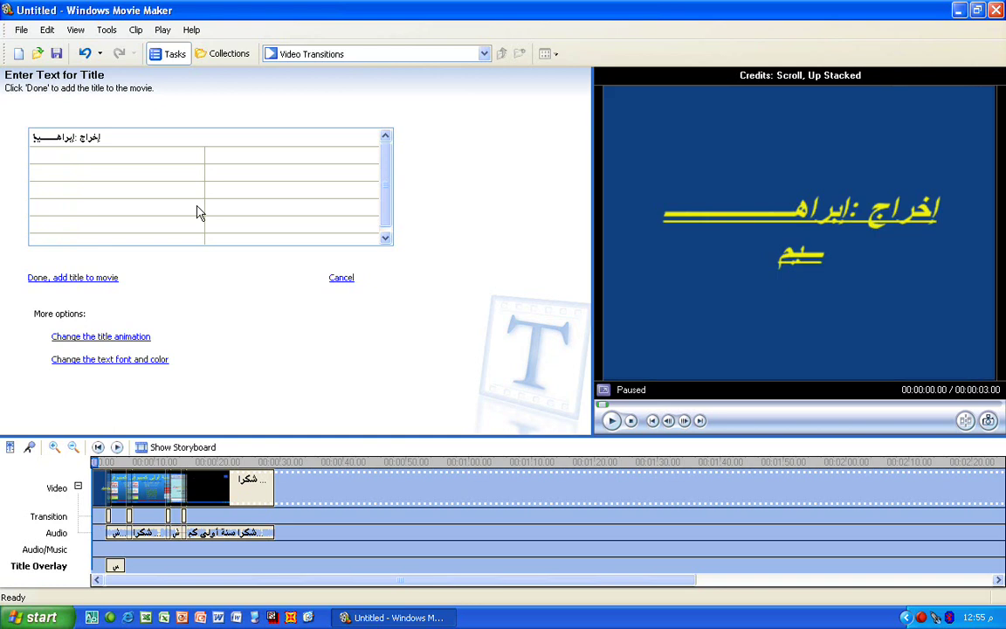
# Step: Retype the end of the director's name without the letter stretching and add the credits to the movie
pyautogui.press('BackSpace')
pyautogui.press('BackSpace')
pyautogui.press('BackSpace')
pyautogui.press('BackSpace')
pyautogui.press('BackSpace')
pyautogui.press('BackSpace')
pyautogui.write('يم')
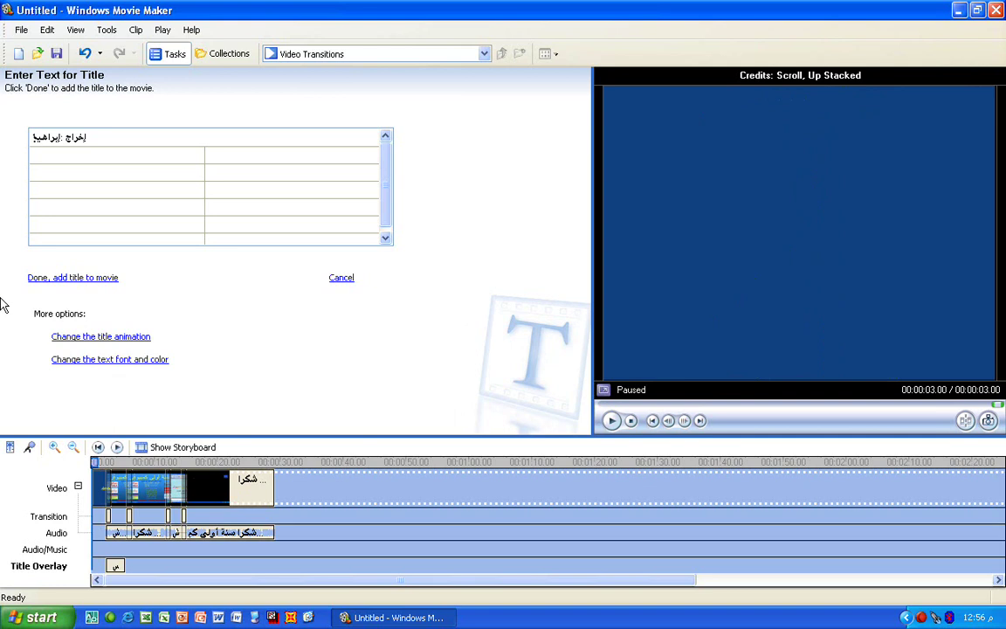
pyautogui.click(54, 276)
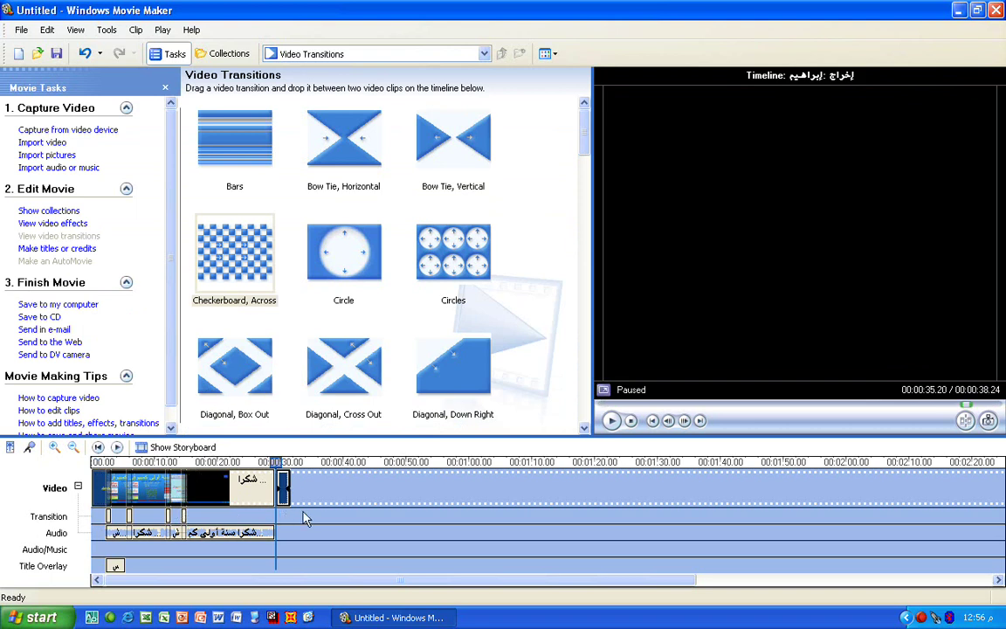
# Step: Play the timeline from just before the end credits through to the end of the movie
pyautogui.click(264, 462)
pyautogui.click(116, 448)
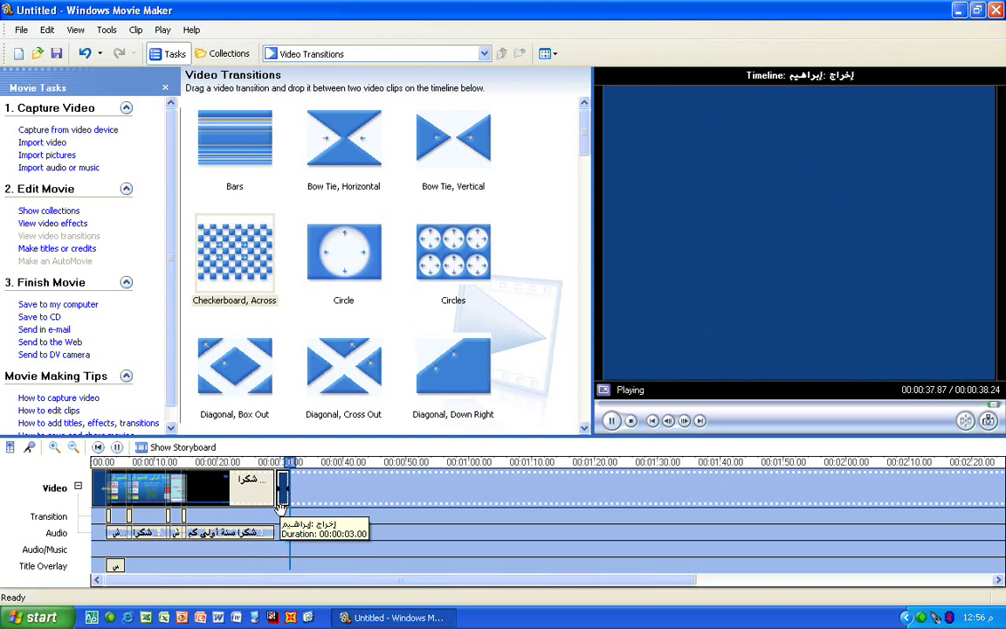
pyautogui.moveTo(283, 479)
pyautogui.mouseDown()
pyautogui.moveTo(330, 479)
pyautogui.moveTo(283, 479)
pyautogui.mouseUp()
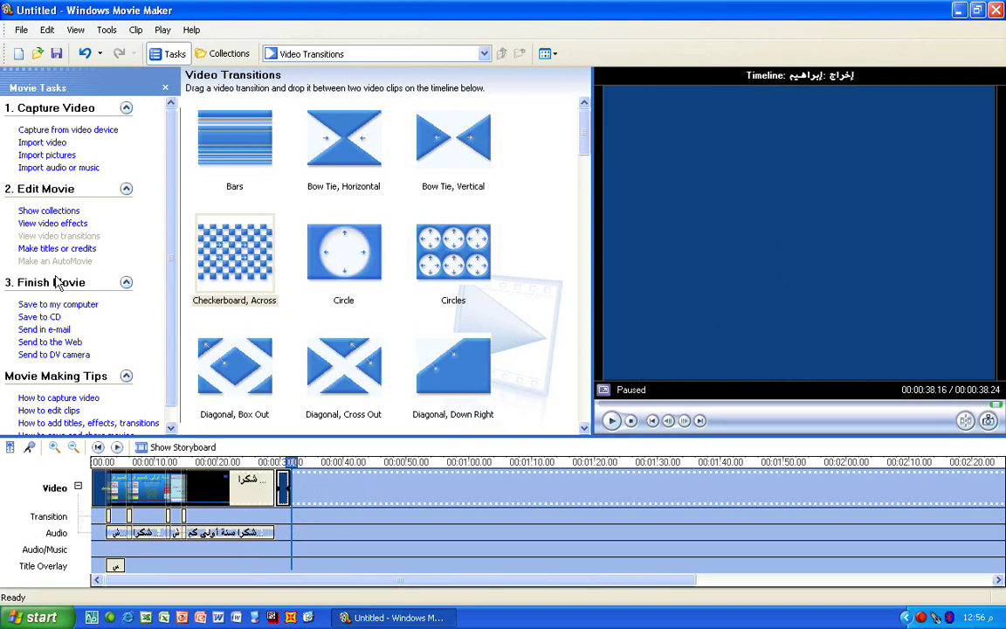
# Step: Start a title on the second video clip and enter "سنة أولى كمبيوتر" as its text
pyautogui.click(52, 250)
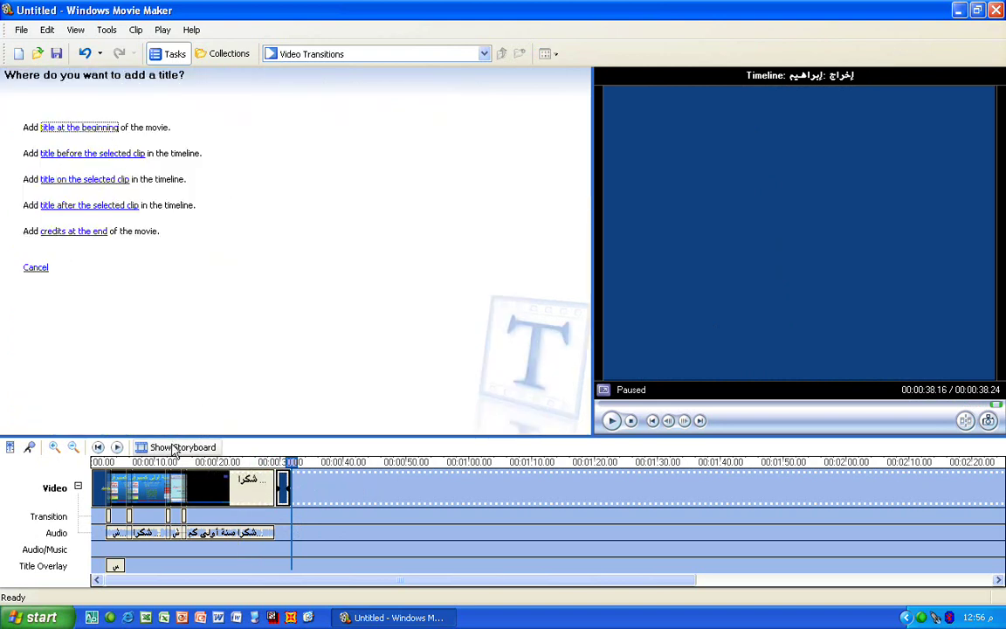
pyautogui.click(174, 445)
pyautogui.click(419, 522)
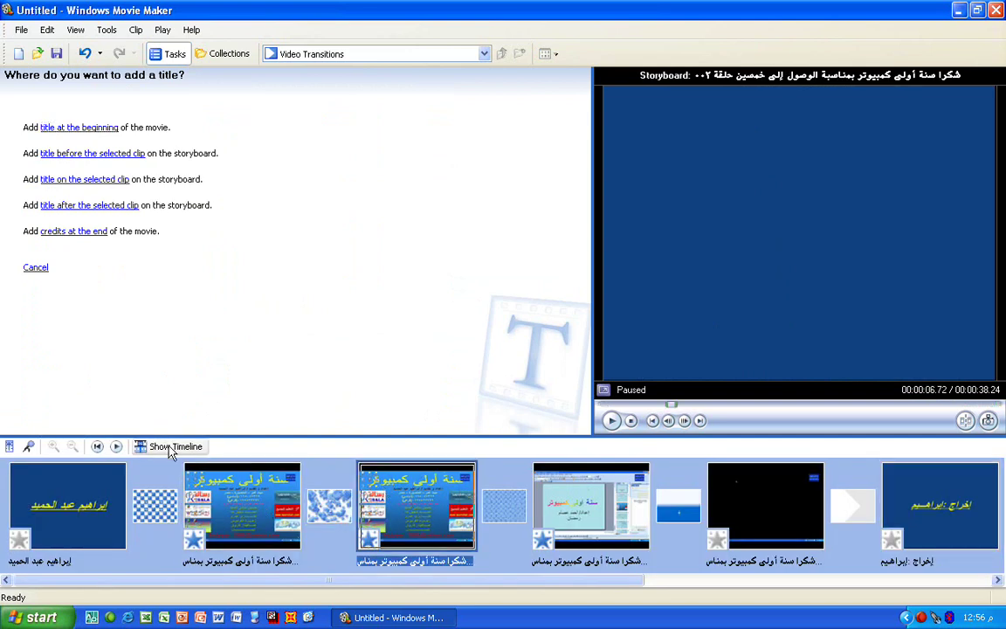
pyautogui.click(172, 447)
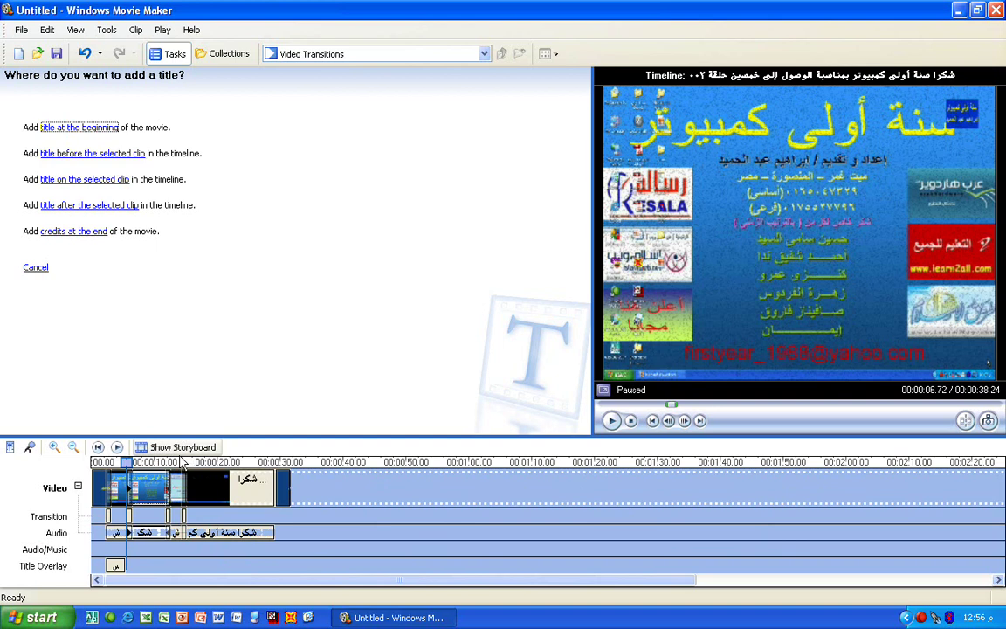
pyautogui.click(93, 182)
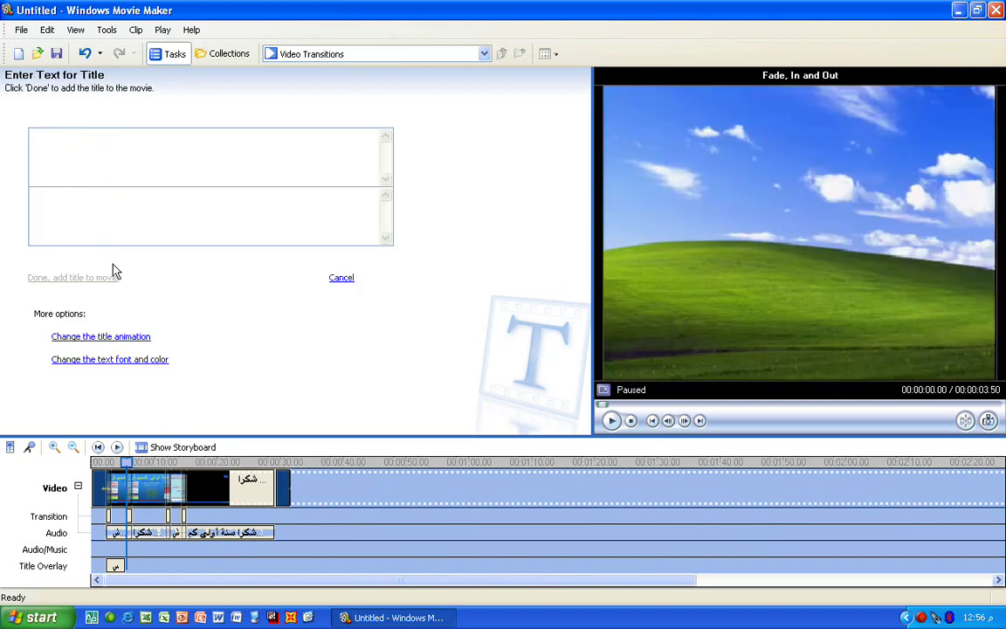
pyautogui.write('س')
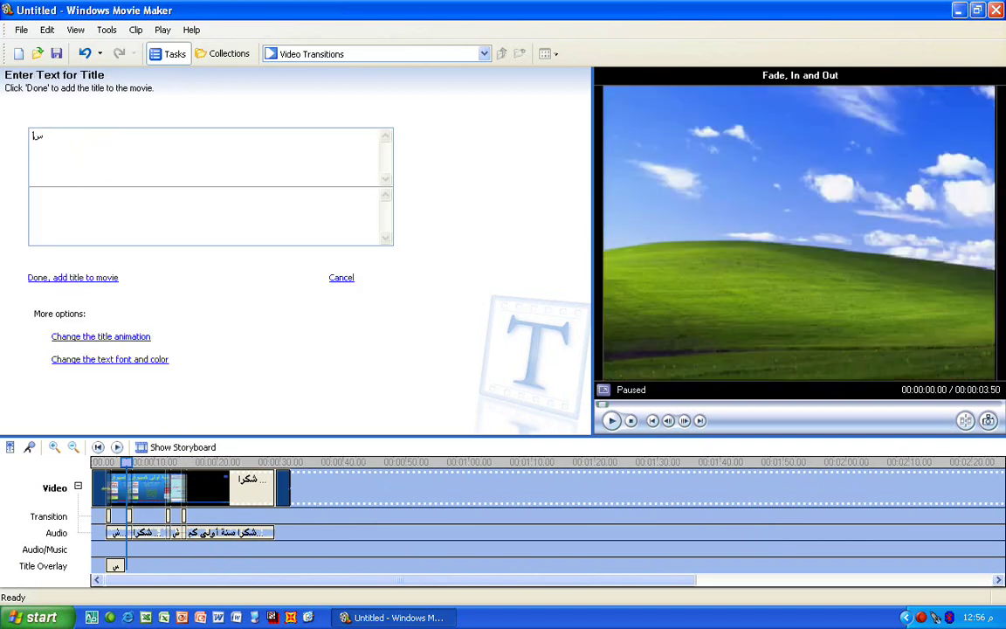
pyautogui.write('نة أولى كمبيوتر')
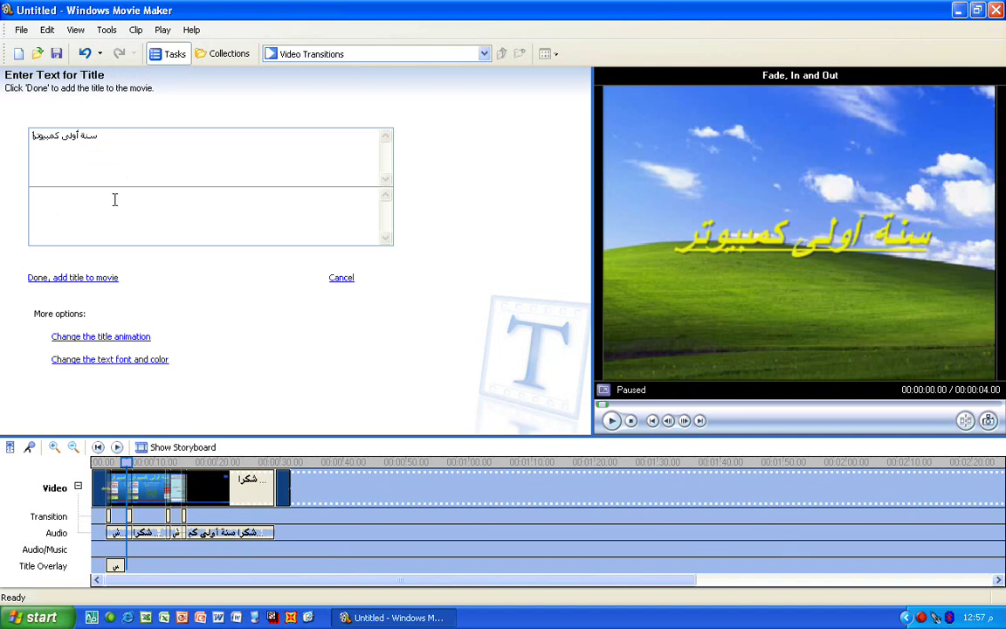
# Step: Review the title's font and colour options and add the overlay title on the second clip to the movie
pyautogui.click(118, 362)
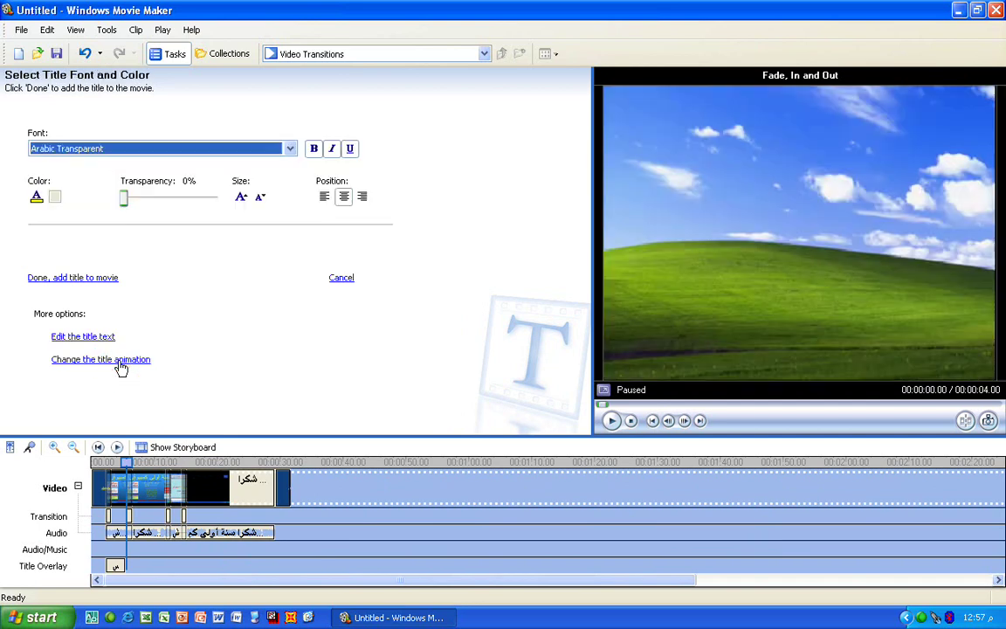
pyautogui.click(54, 199)
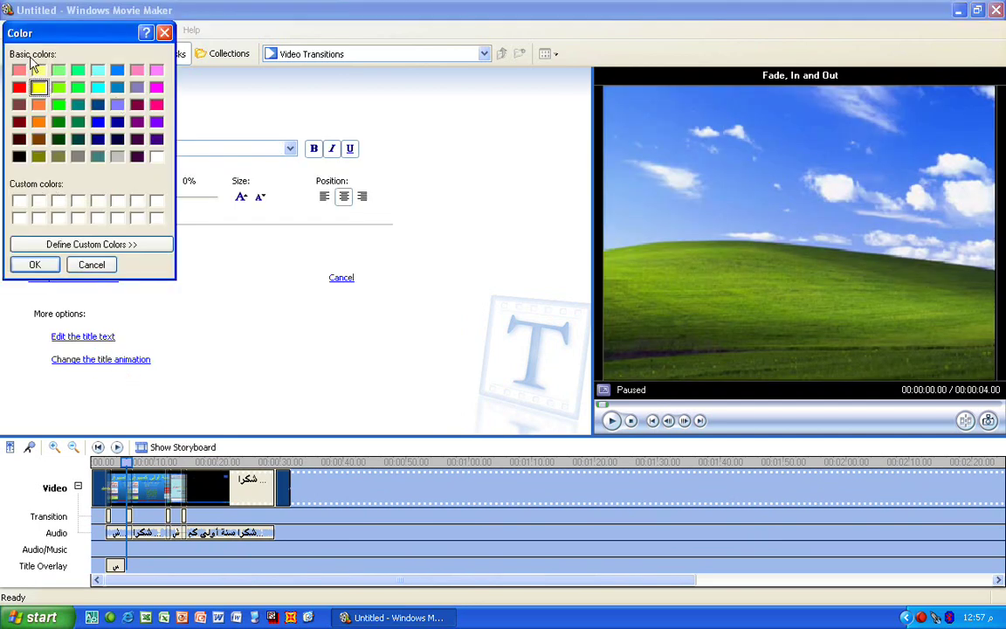
pyautogui.click(92, 265)
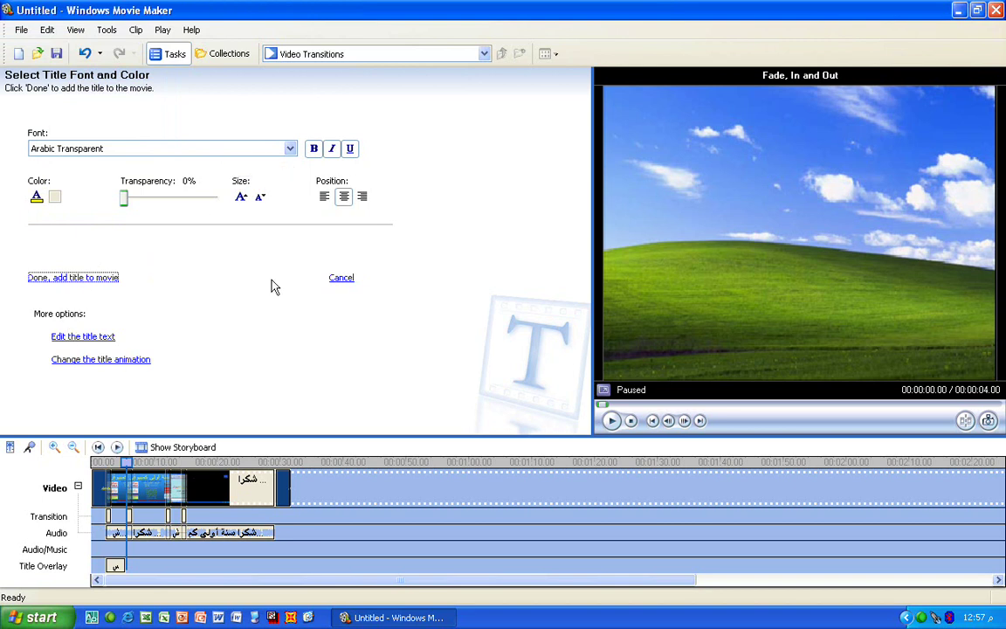
pyautogui.click(80, 278)
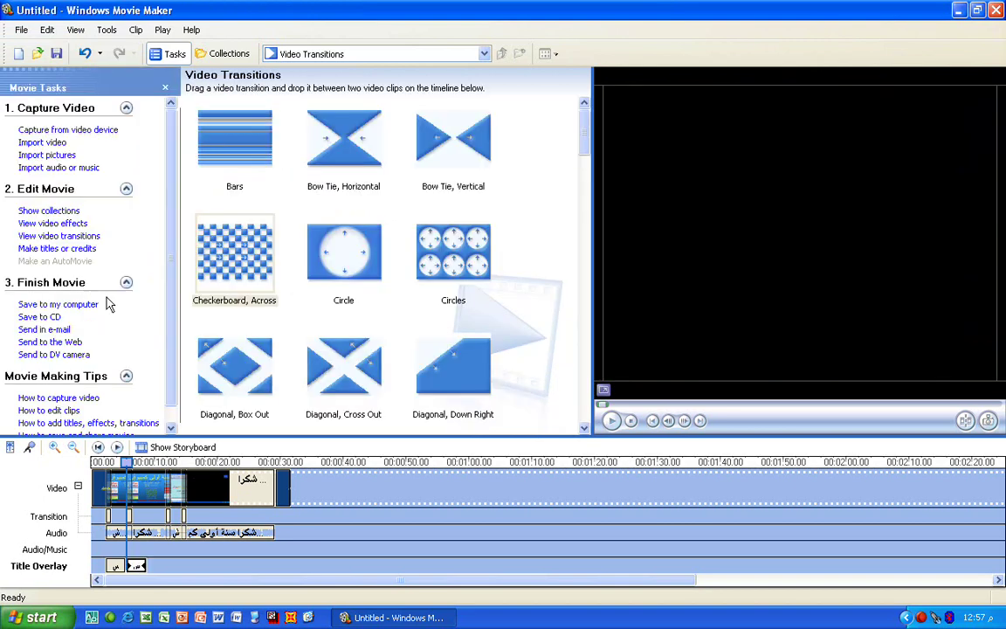
# Step: Start another title on the selected clip and enter "سنة أولى كمبيوتر" as its text
pyautogui.click(75, 249)
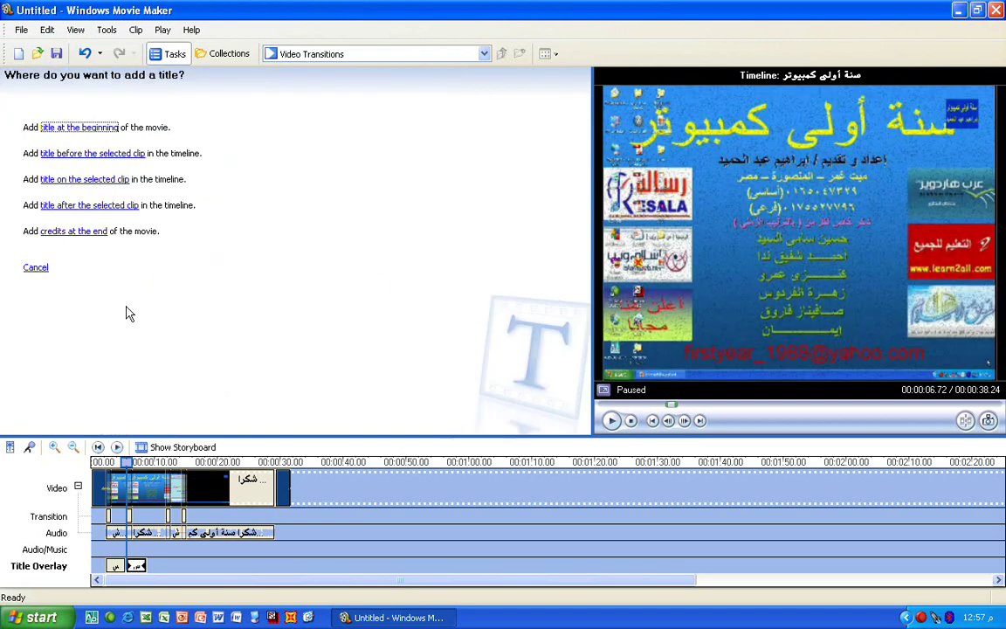
pyautogui.click(83, 179)
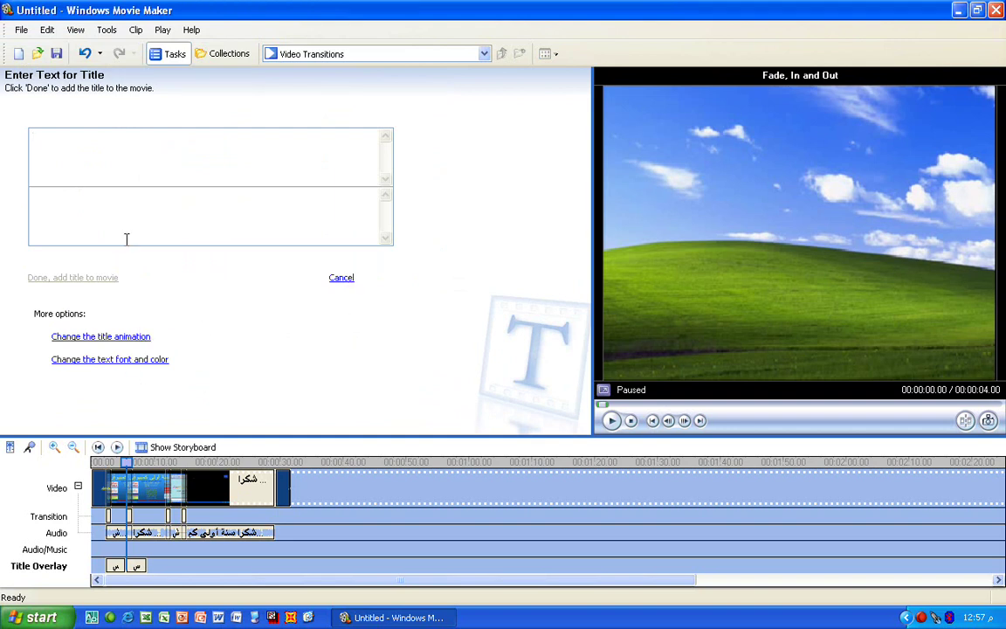
pyautogui.write('سنة أولى كمب')
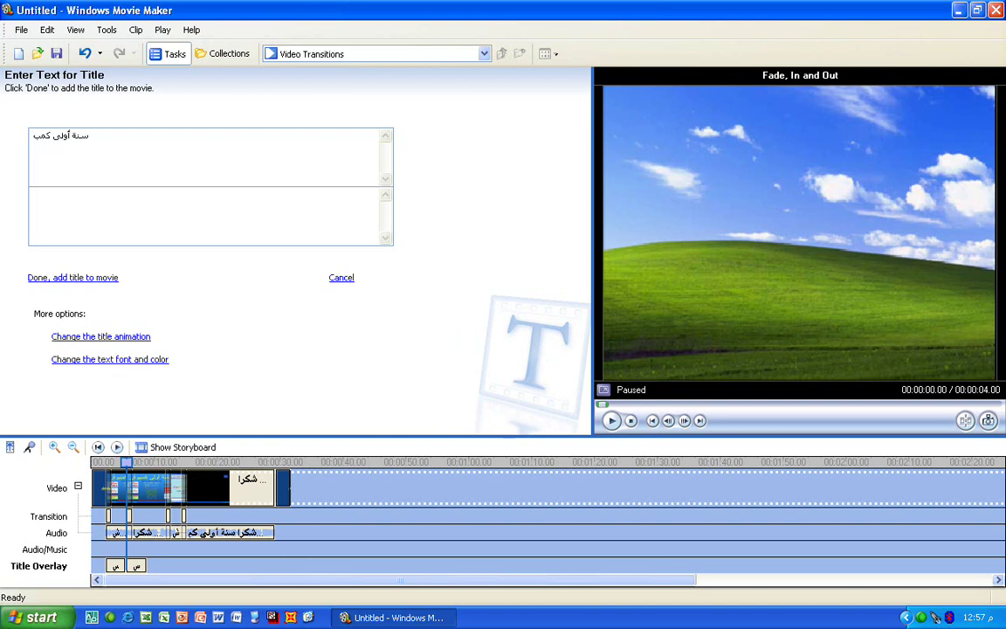
pyautogui.write('يوتر')
pyautogui.press('BackSpace')
pyautogui.press('BackSpace')
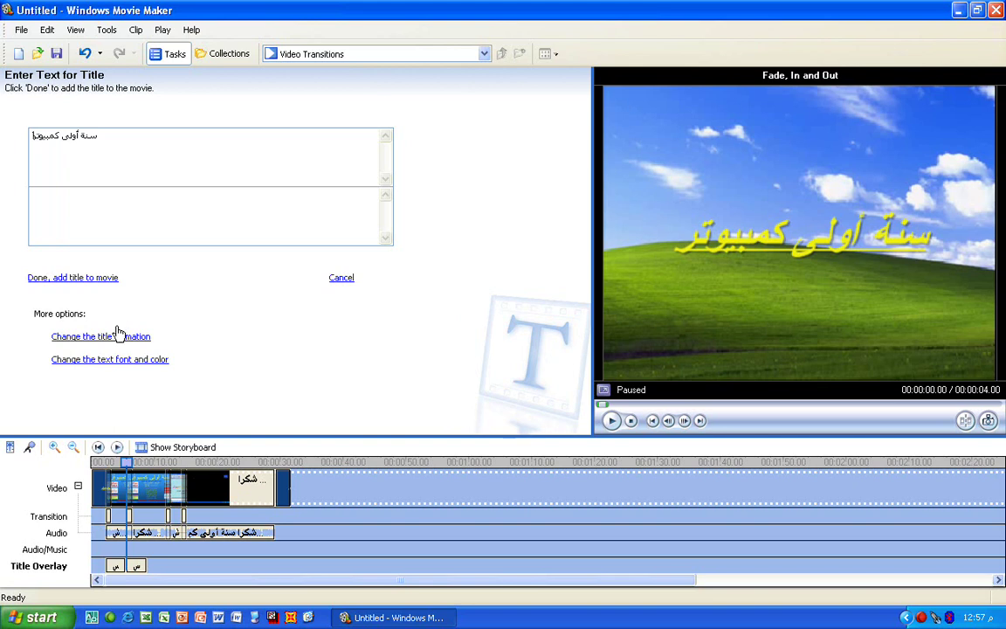
# Step: Preview the one-line title animations from Fly In, Top Left through News Video, Inset, and discard the new title
pyautogui.click(116, 337)
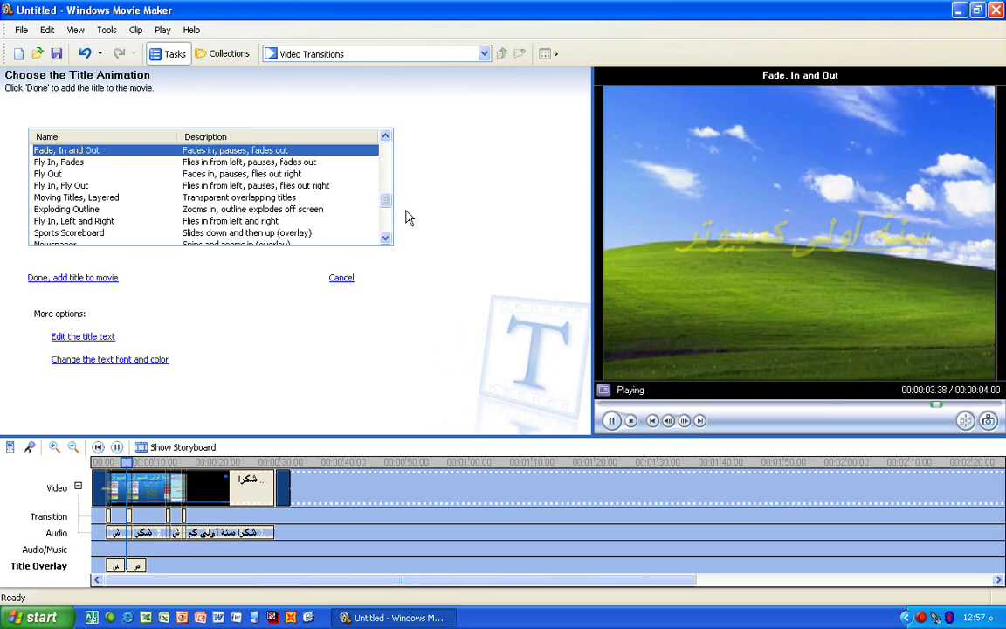
pyautogui.moveTo(386, 199); pyautogui.dragTo(370, 153)
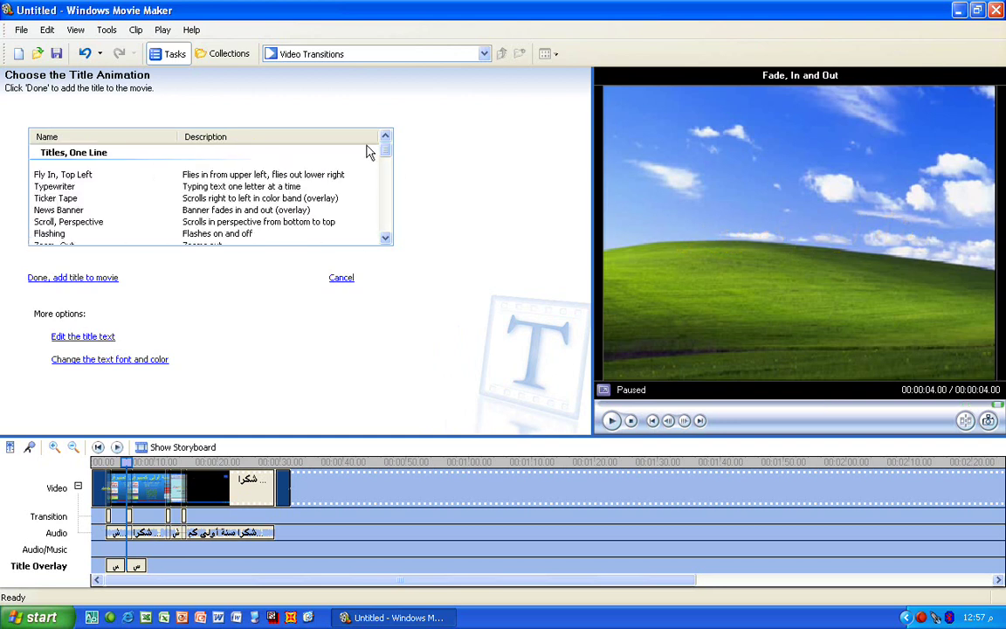
pyautogui.click(280, 174)
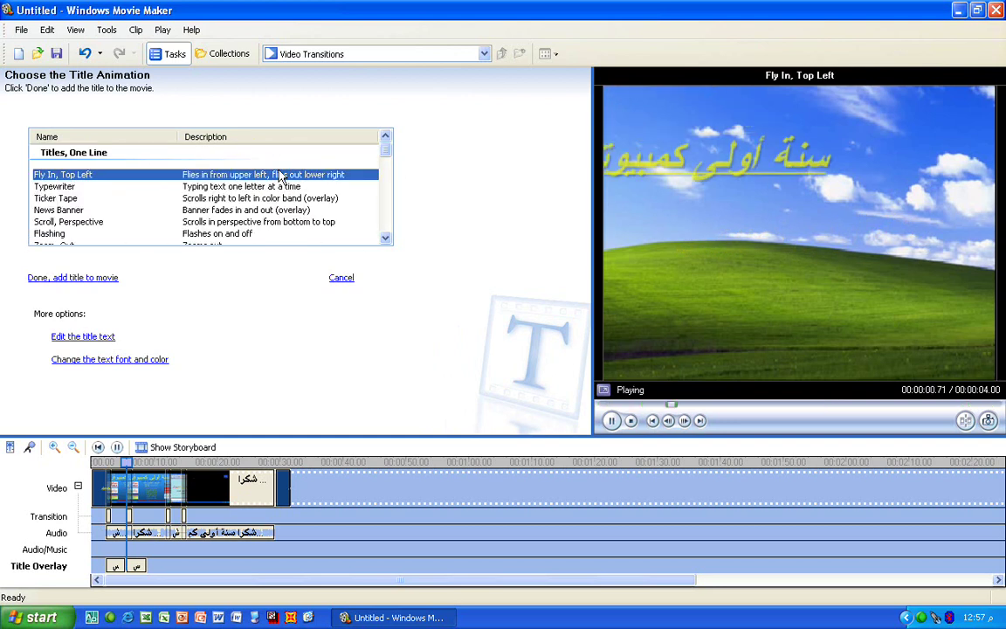
pyautogui.press('Down')
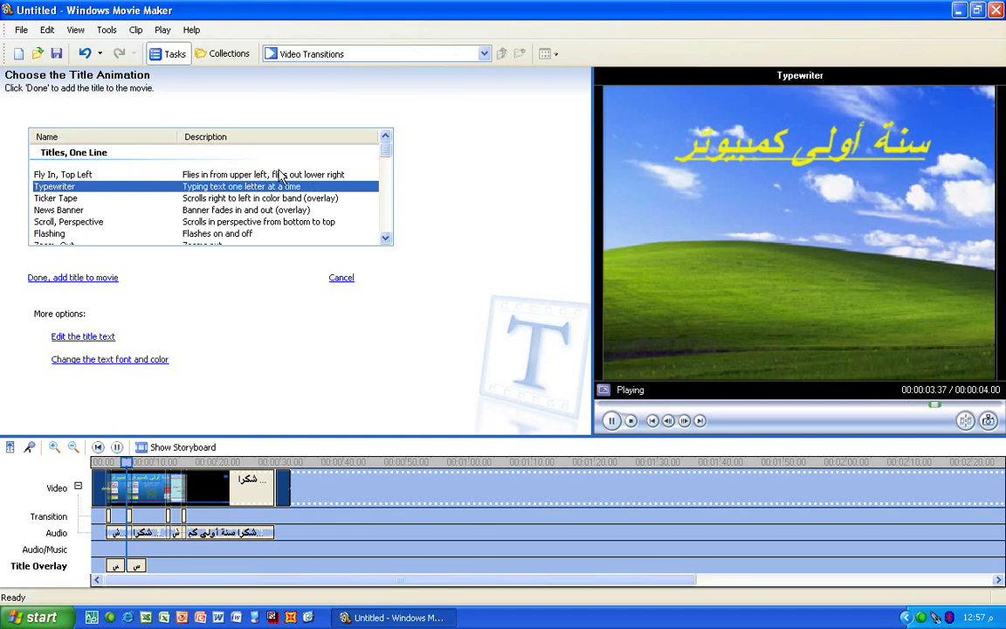
pyautogui.press('Down')
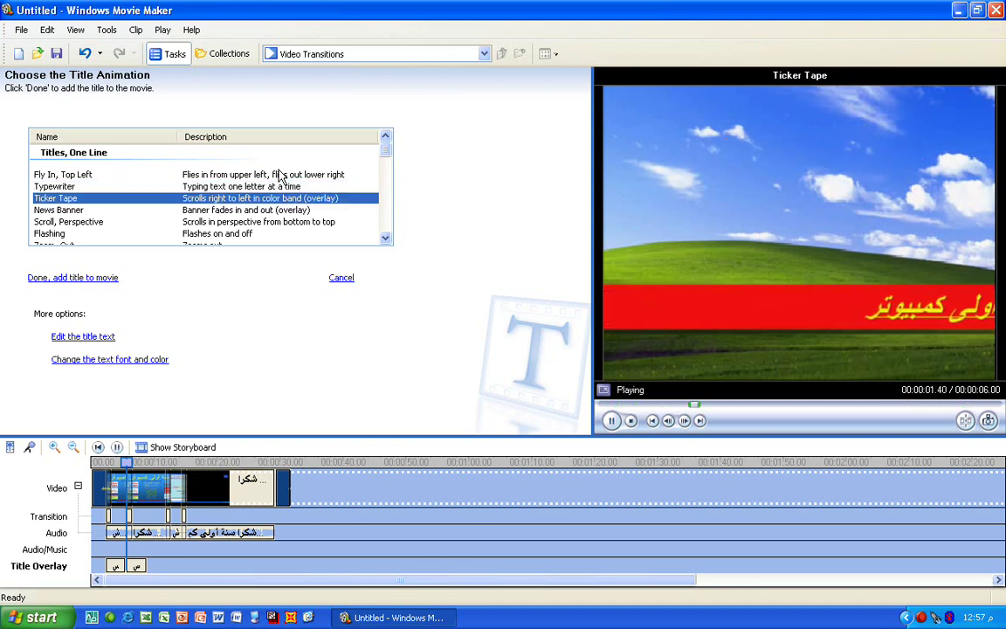
pyautogui.press('Down')
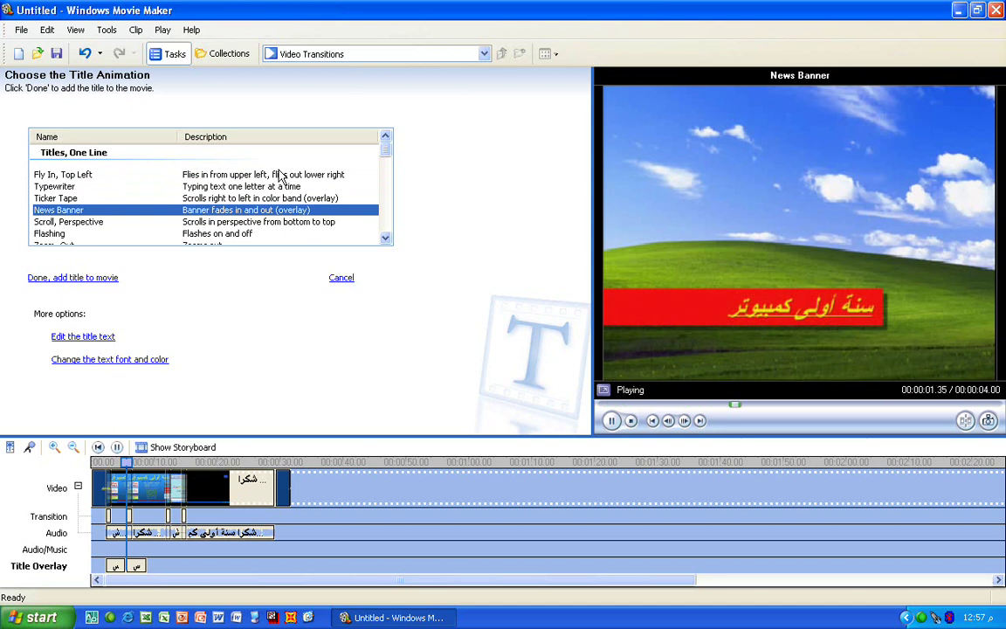
pyautogui.press('Down')
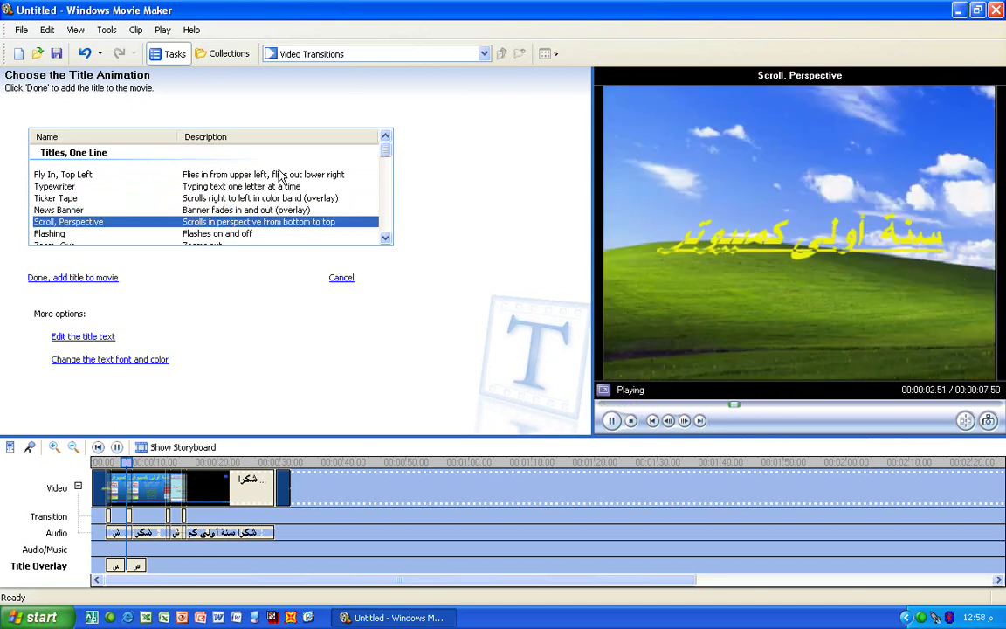
pyautogui.press('Down')
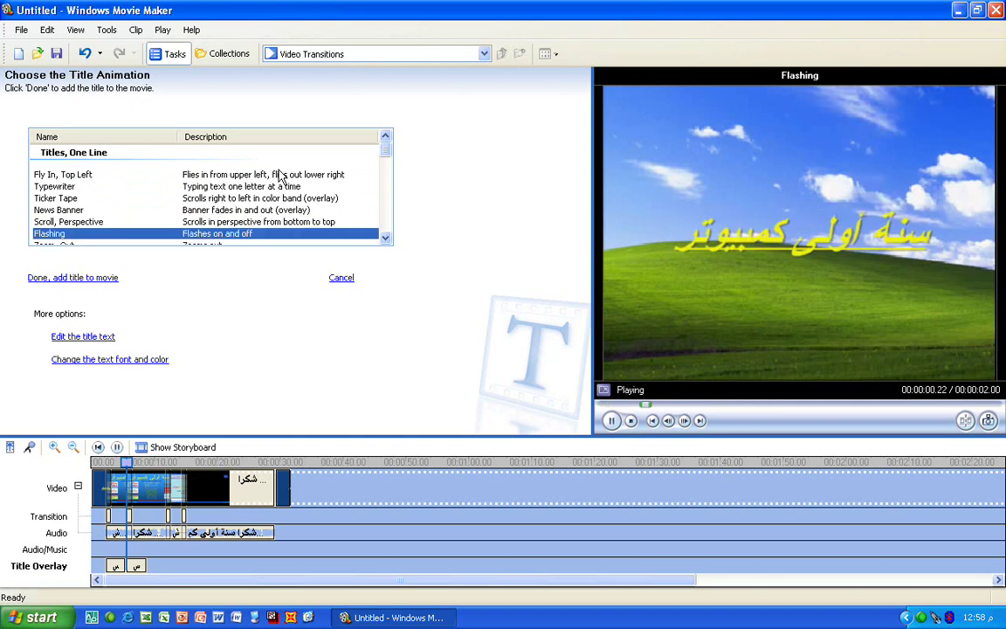
pyautogui.press('Down')
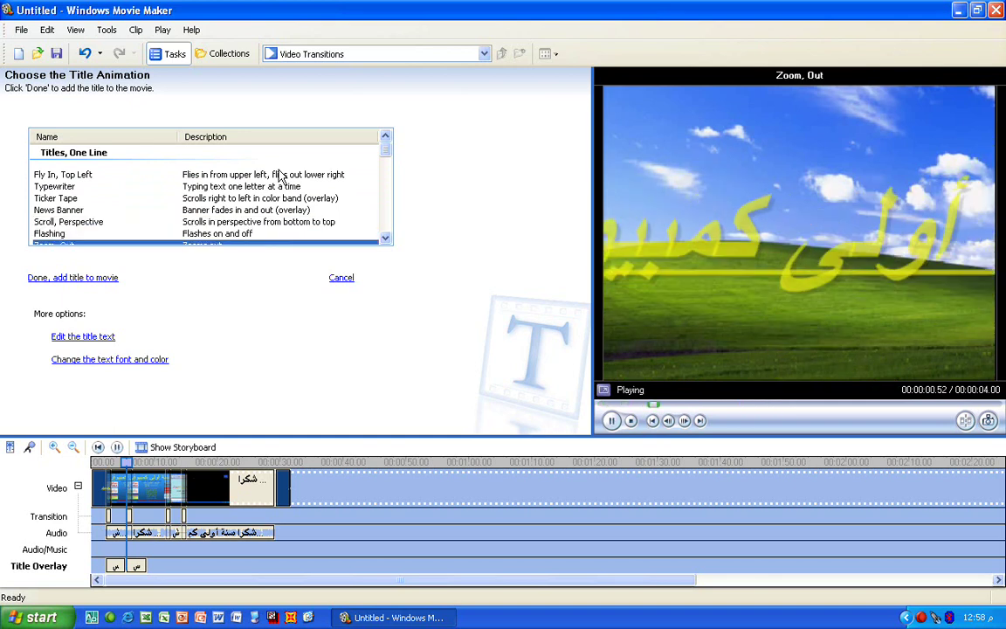
pyautogui.press('Down')
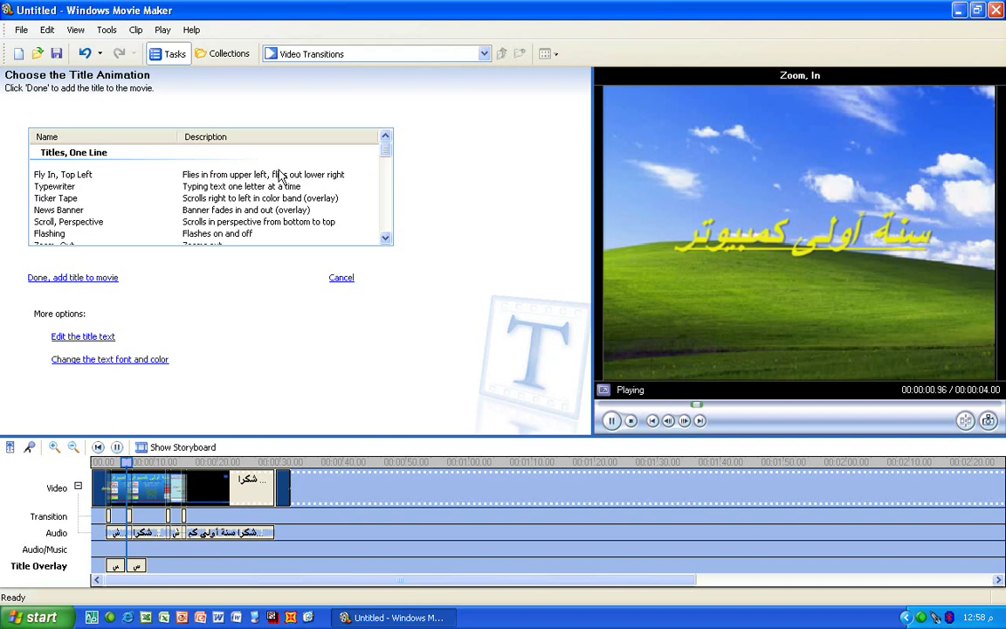
pyautogui.press('Down')
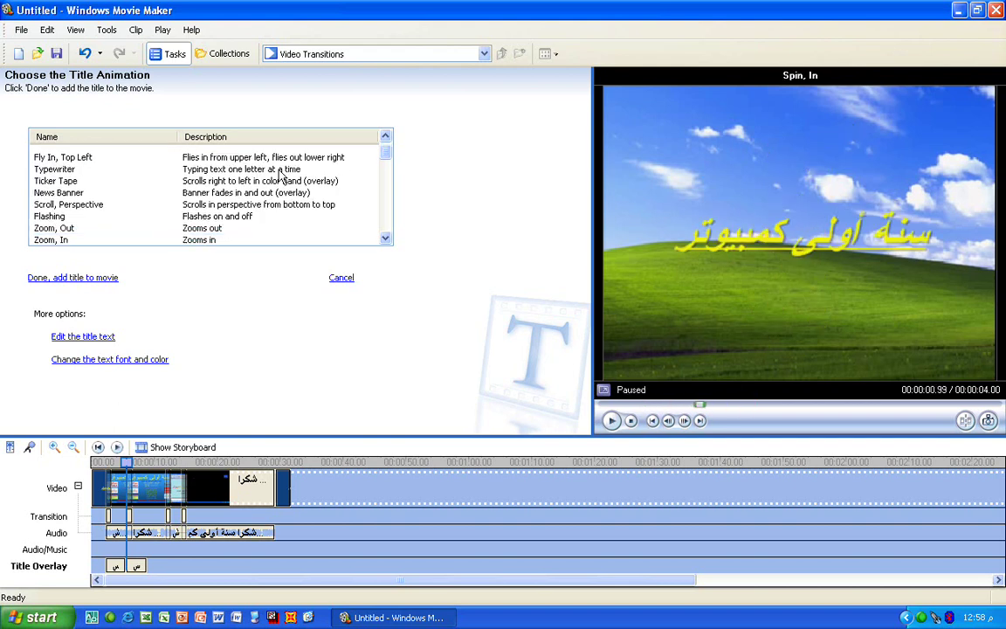
pyautogui.press('Down')
pyautogui.press('Down')
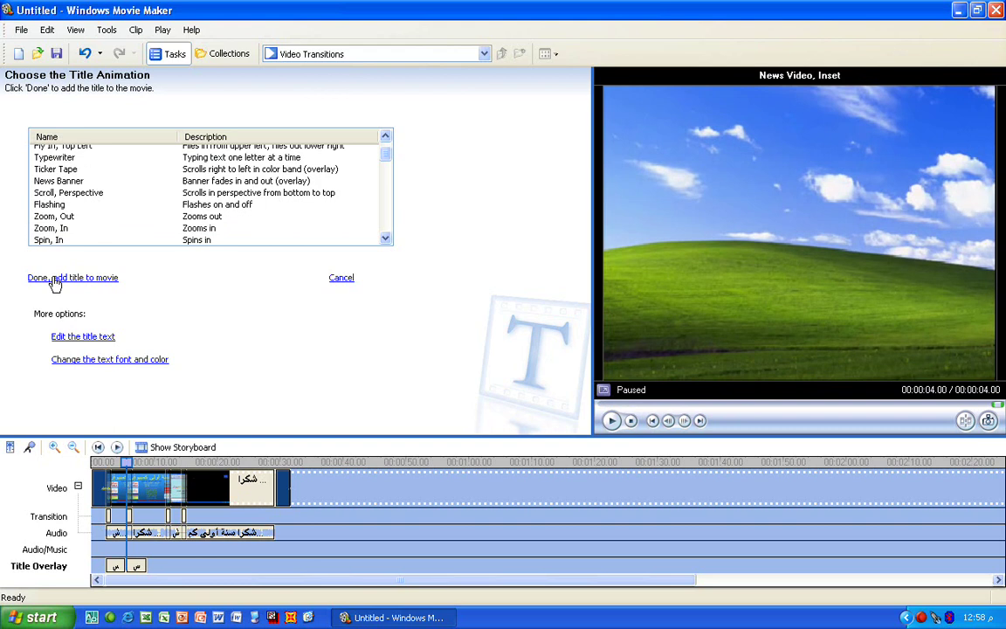
pyautogui.click(96, 337)
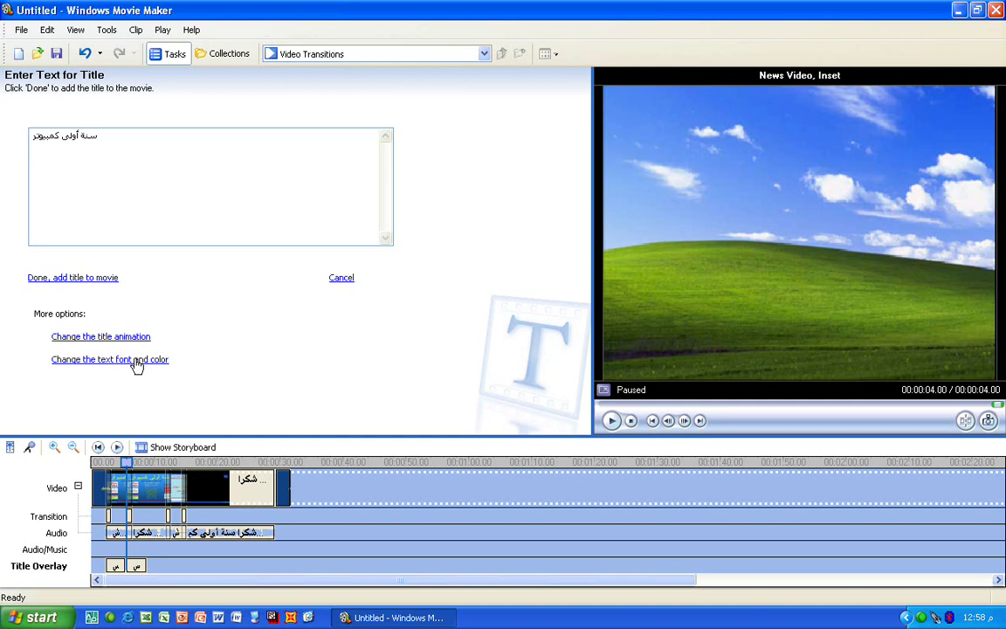
pyautogui.click(339, 278)
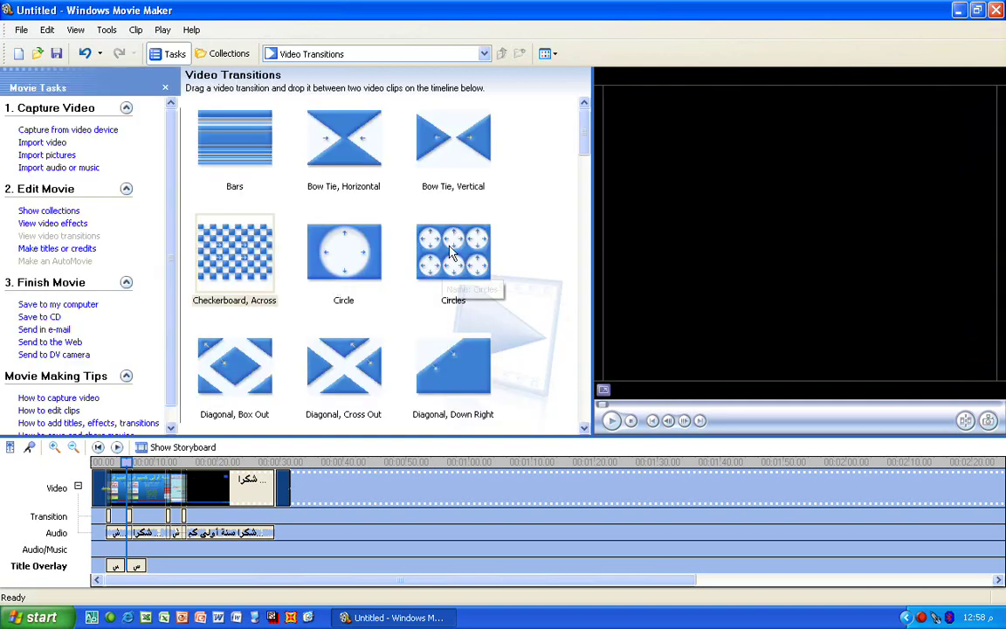
pyautogui.moveTo(584, 131); pyautogui.dragTo(633, 86)
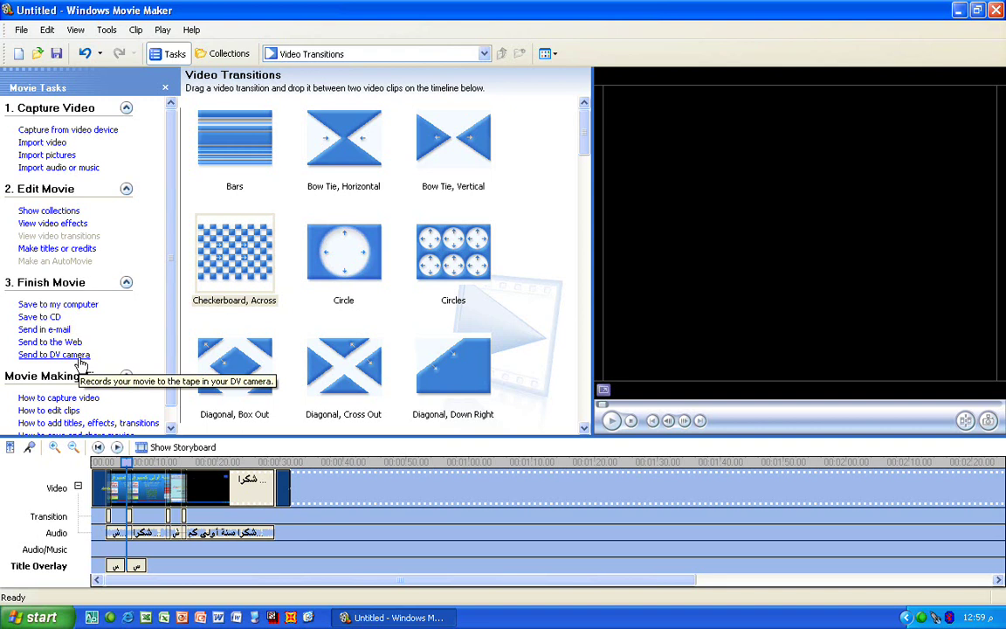
# Step: Start saving the movie to the computer and set the Desktop as its destination folder
pyautogui.click(88, 304)
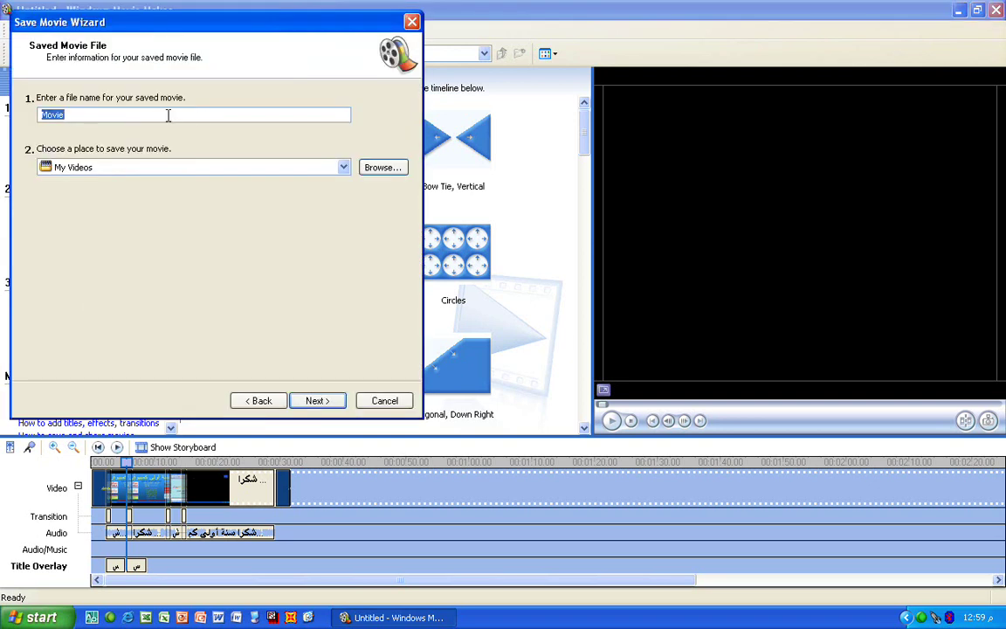
pyautogui.click(378, 170)
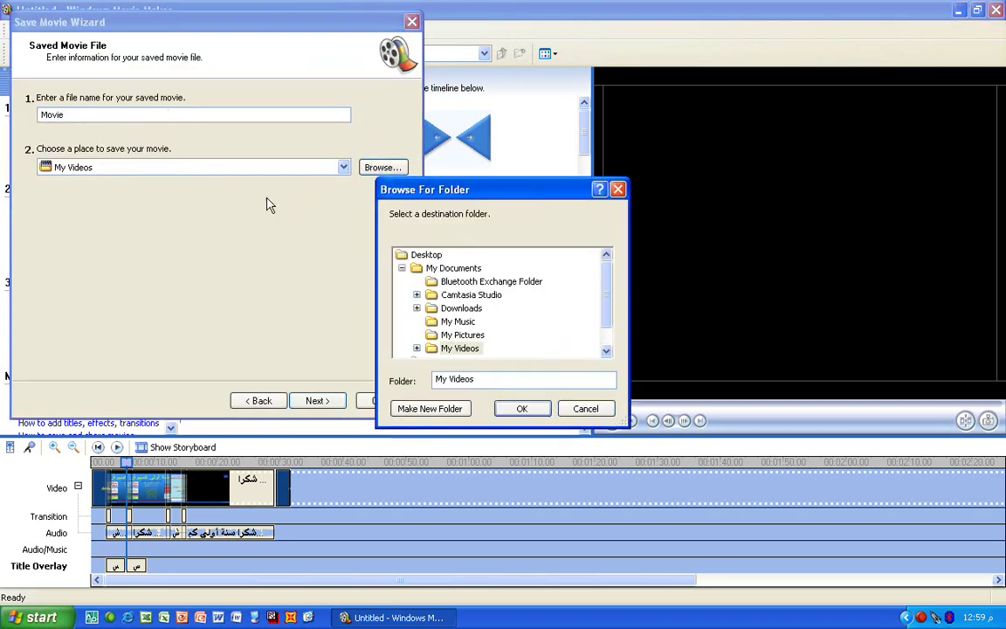
pyautogui.click(426, 254)
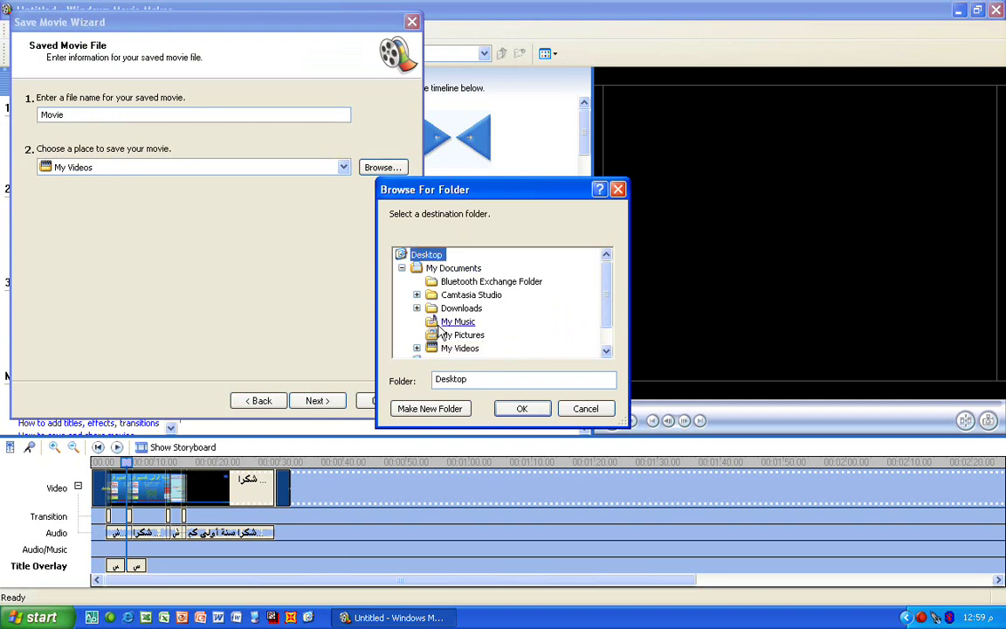
pyautogui.click(516, 408)
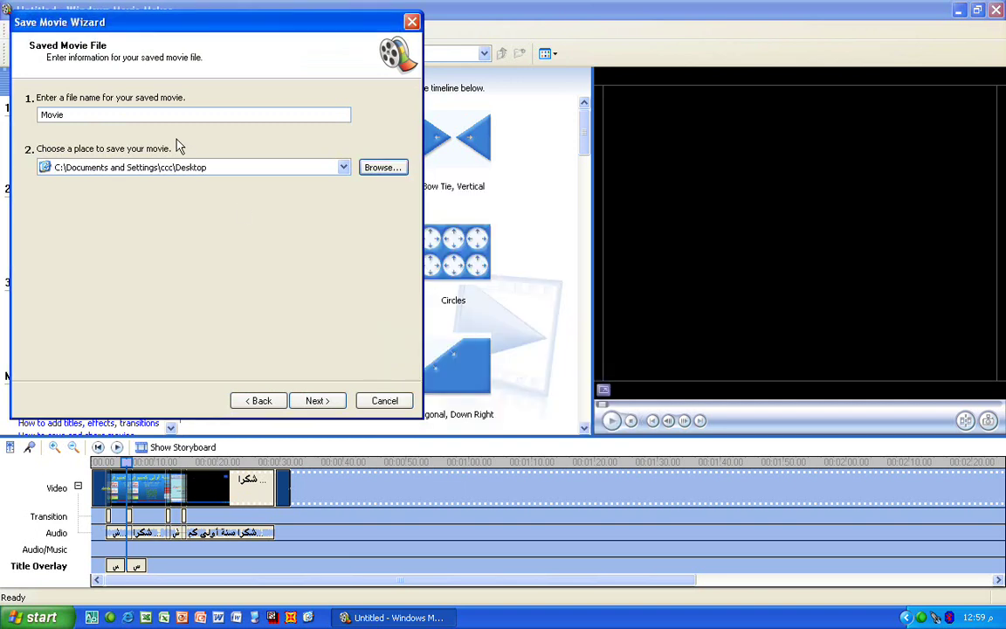
# Step: Name the saved movie file "سنة أولى كمبيوتر" and continue to the movie settings
pyautogui.click(170, 116)
pyautogui.press('BackSpace')
pyautogui.press('BackSpace')
pyautogui.press('BackSpace')
pyautogui.press('BackSpace')
pyautogui.press('BackSpace')
pyautogui.write('سأ')
pyautogui.press('BackSpace')
pyautogui.write('نة أولى كمبيوتر')
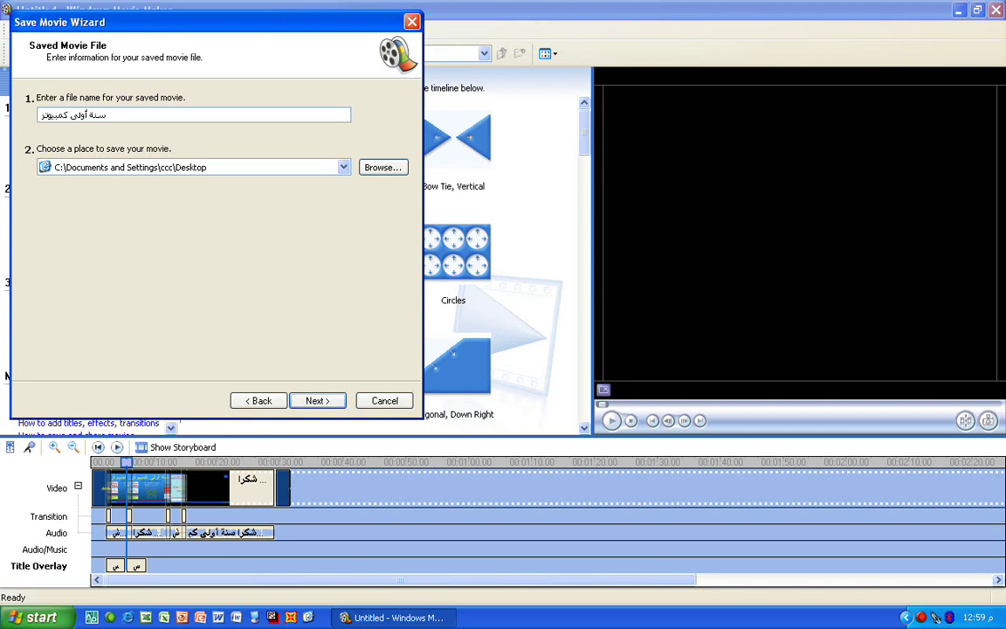
pyautogui.click(316, 401)
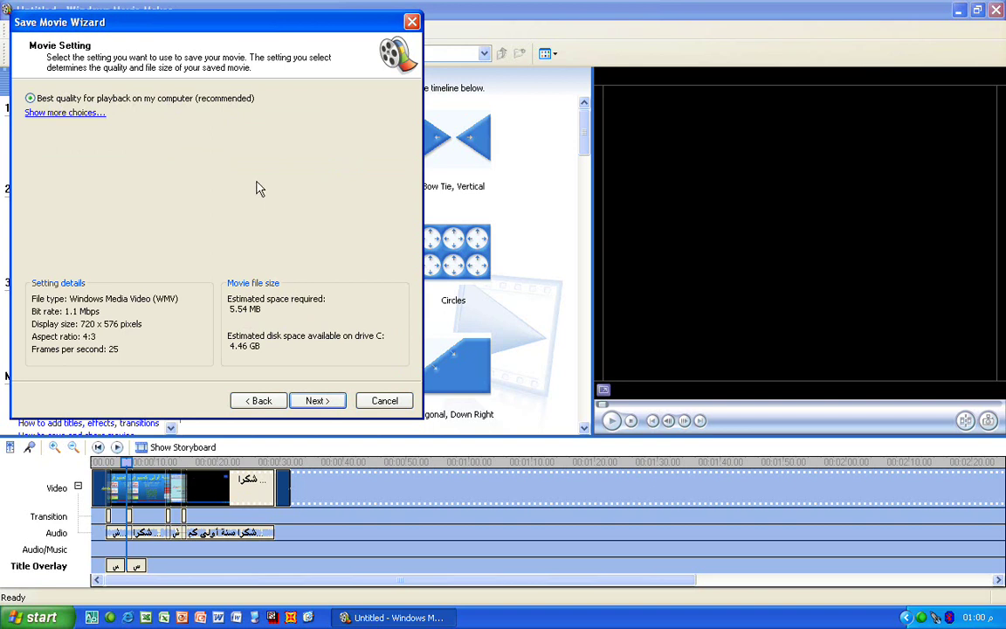
# Step: Show more quality choices, try a best-fit file size of 3 MB, and return to the best-quality setting
pyautogui.click(63, 114)
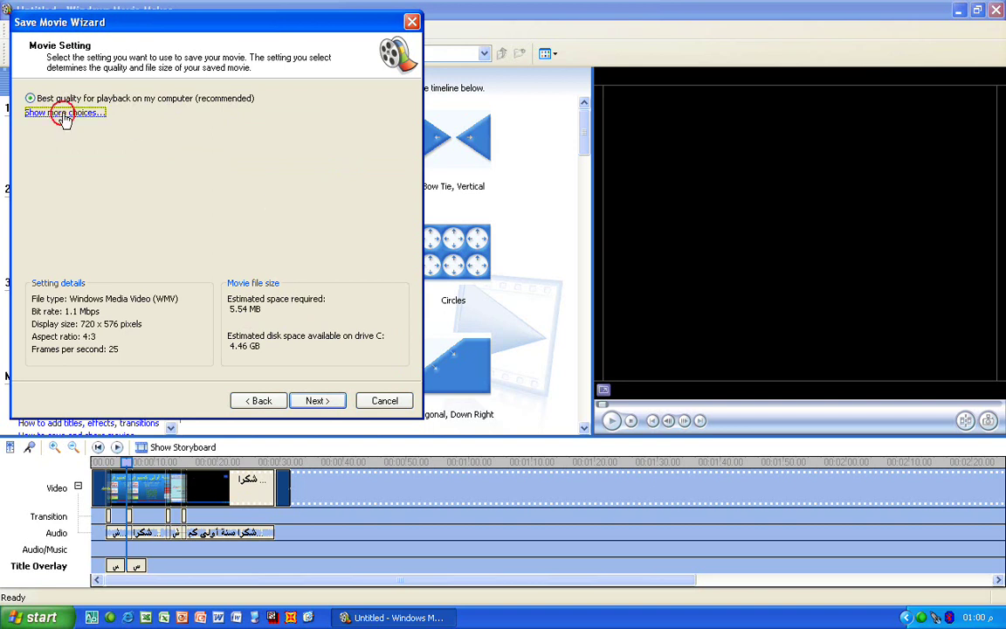
pyautogui.click(74, 116)
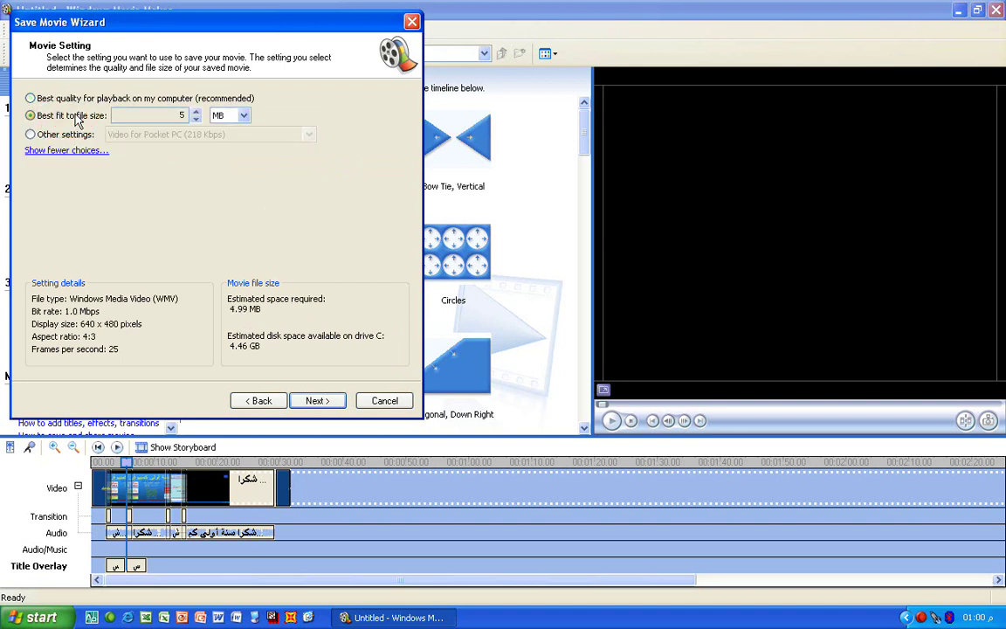
pyautogui.click(196, 120)
pyautogui.click(196, 120)
pyautogui.click(63, 103)
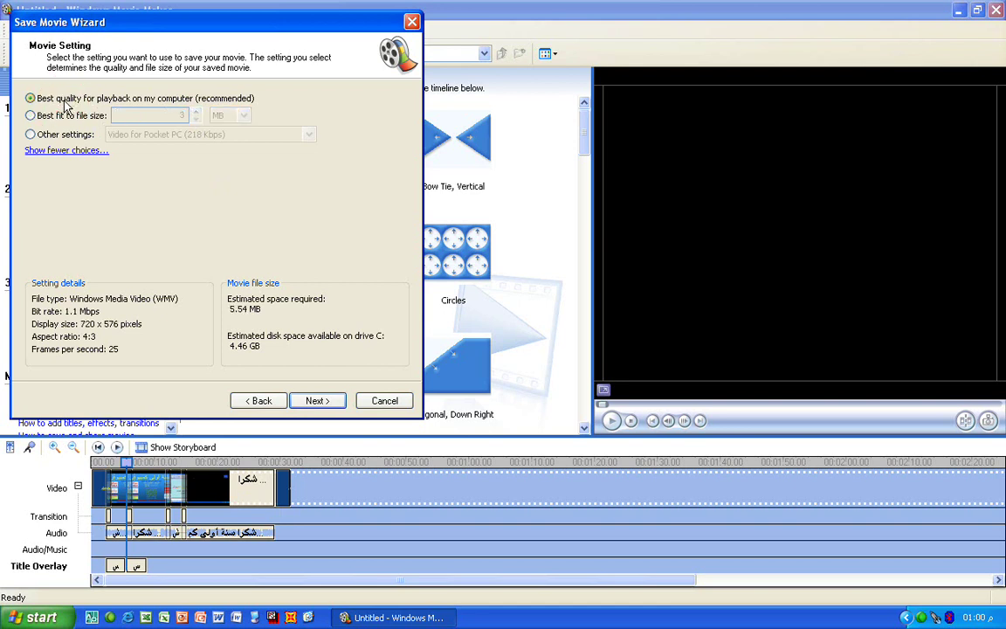
# Step: Examine the video profiles offered under the other movie settings, leaving the Pocket PC profile as is
pyautogui.click(52, 112)
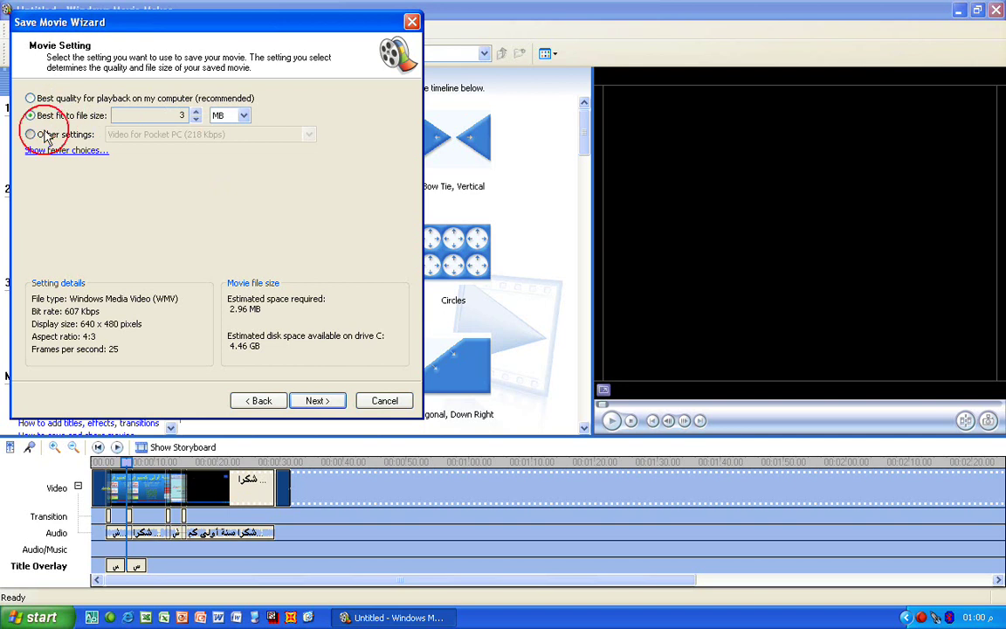
pyautogui.click(43, 136)
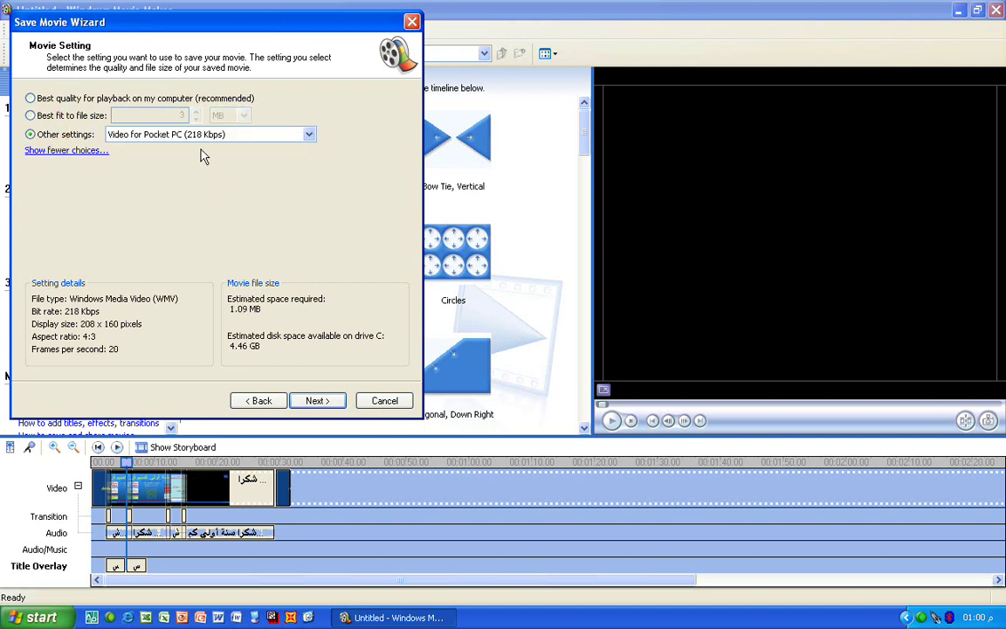
pyautogui.click(311, 136)
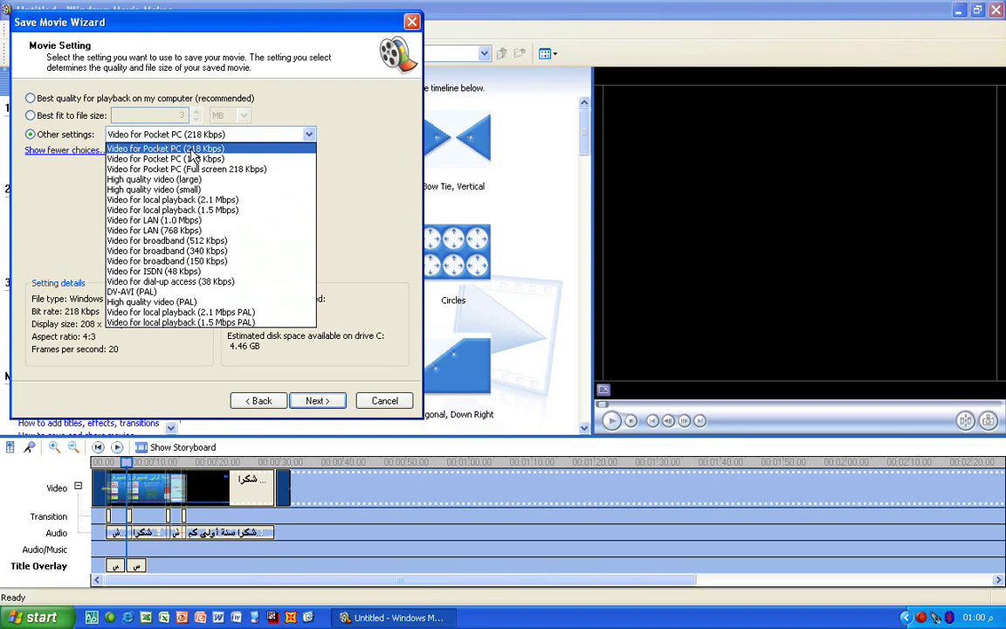
pyautogui.click(58, 105)
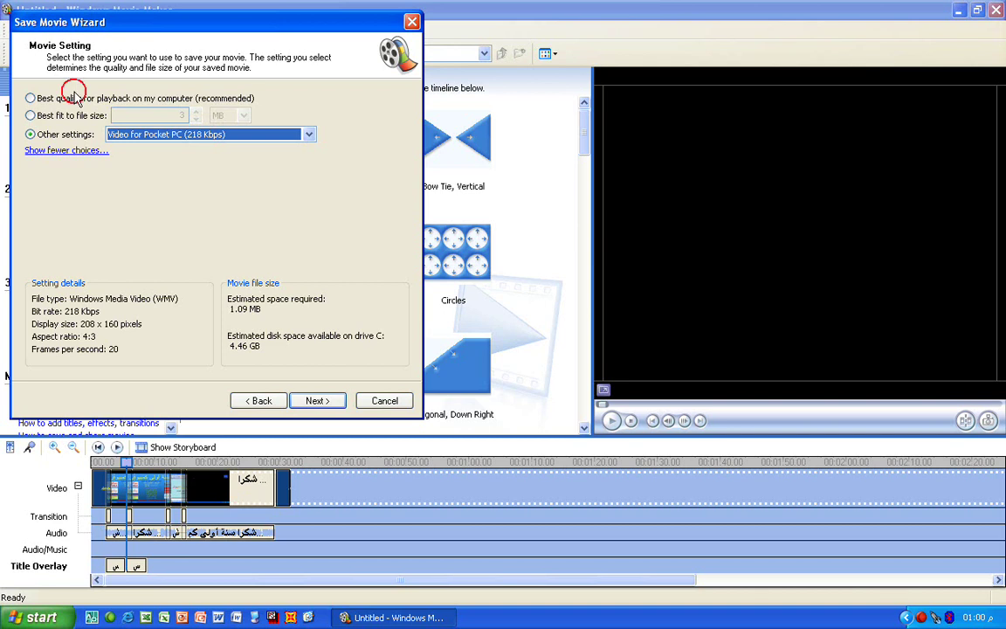
# Step: Save the movie with best quality for playback on the computer and finish the wizard so the movie plays
pyautogui.click(75, 97)
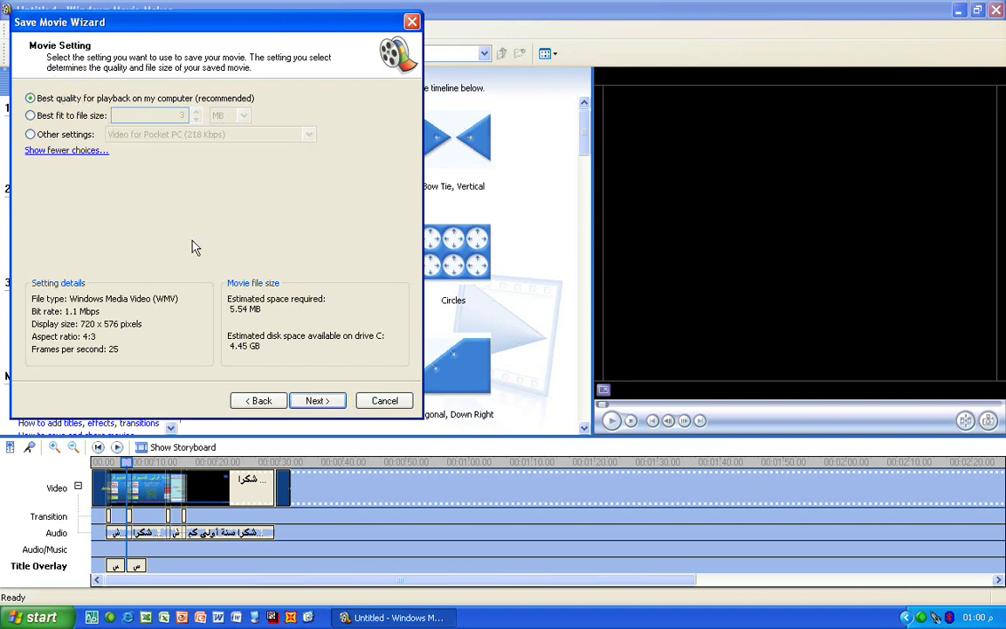
pyautogui.click(317, 401)
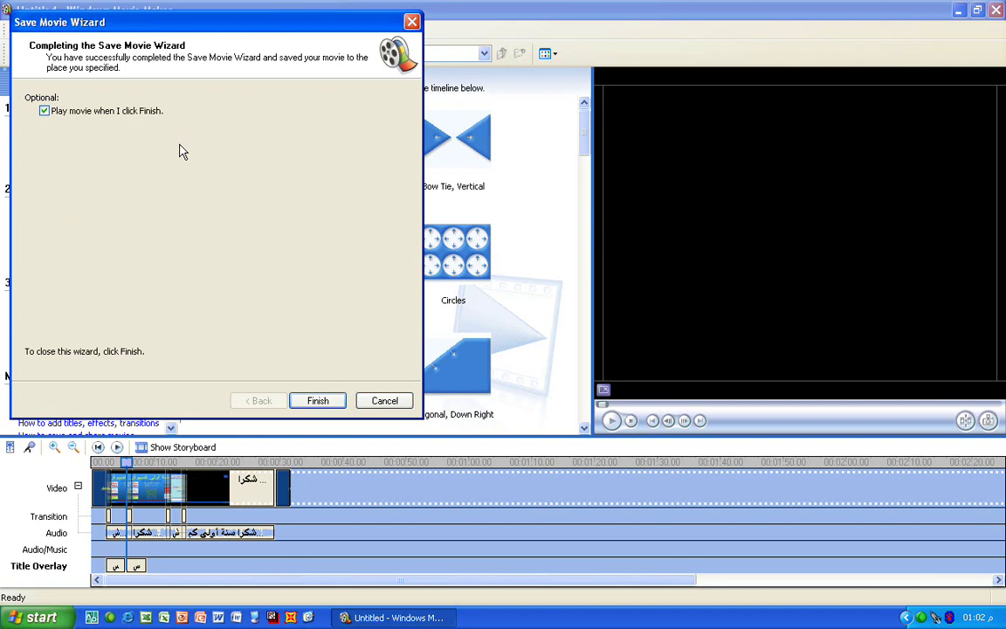
pyautogui.click(316, 401)
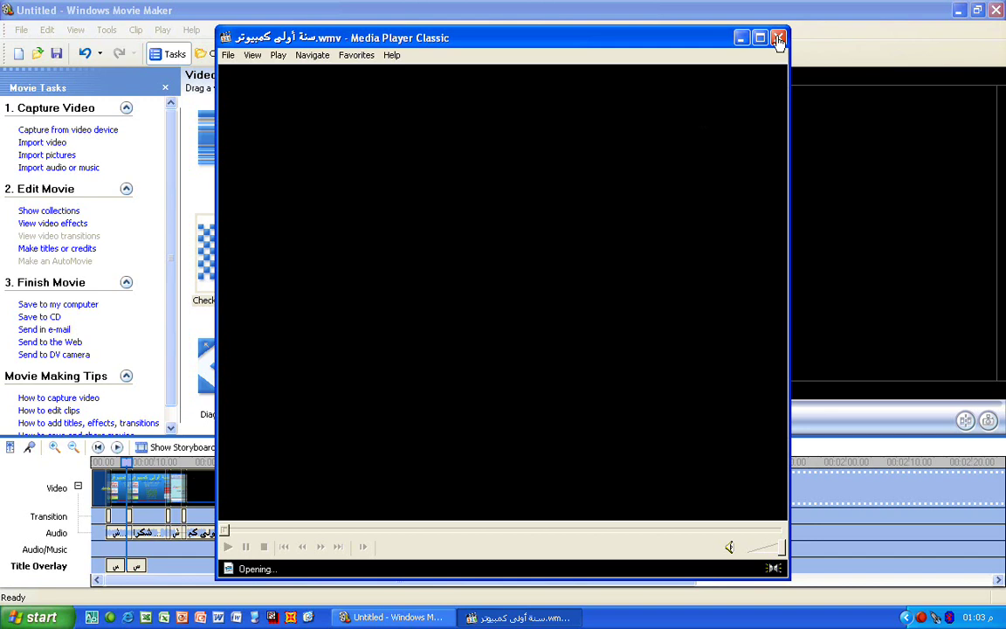
# Step: Open Task Manager and force the unresponsive Media Player Classic task playing the saved movie to end
pyautogui.hotkey('ctrl', 'alt', 'Delete')
pyautogui.click(770, 161)
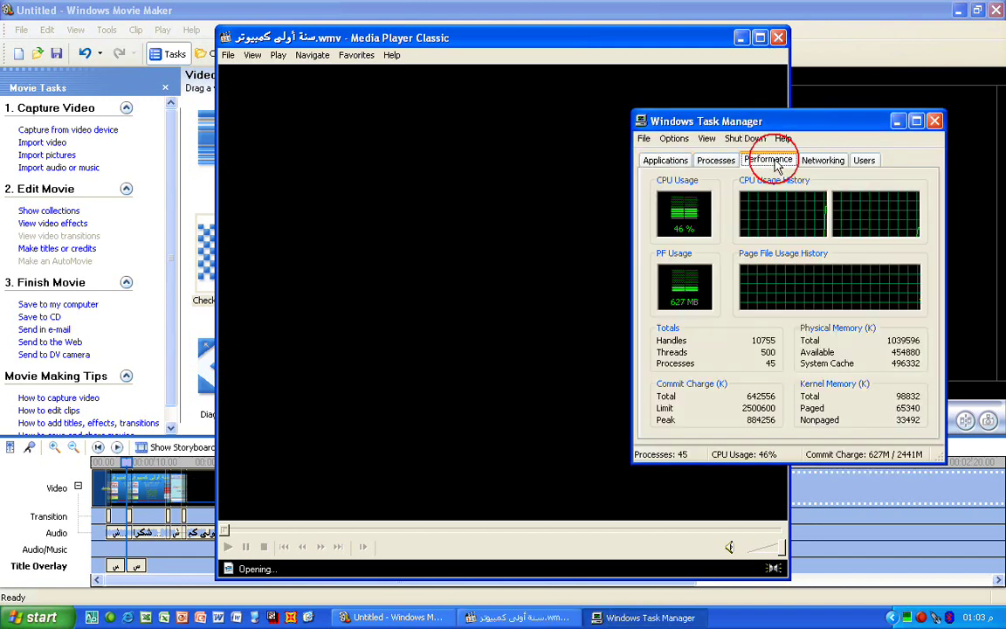
pyautogui.click(665, 161)
pyautogui.click(727, 207)
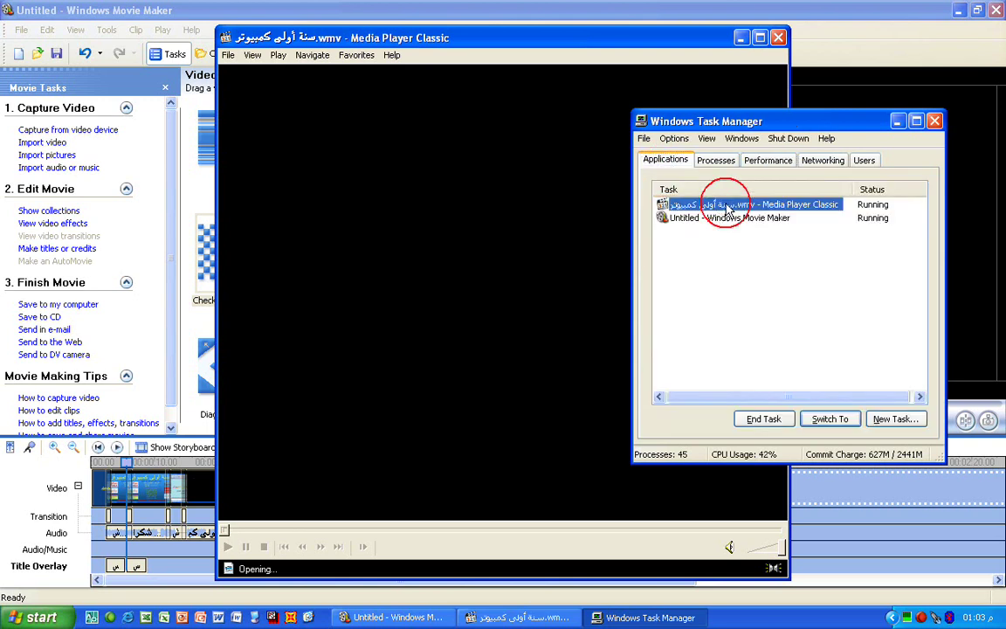
pyautogui.click(763, 419)
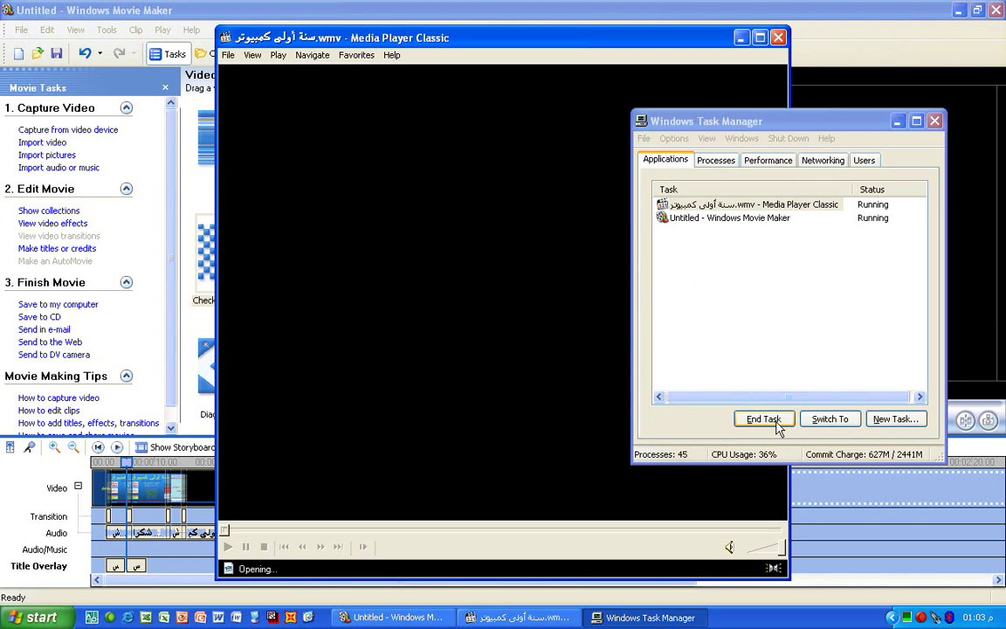
pyautogui.click(778, 38)
pyautogui.click(745, 117)
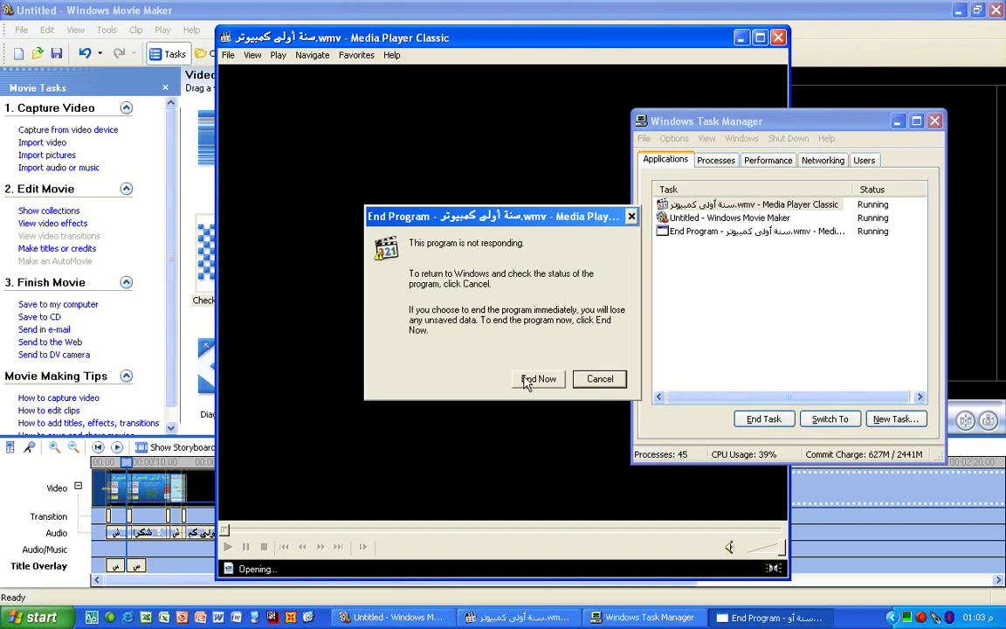
pyautogui.click(536, 379)
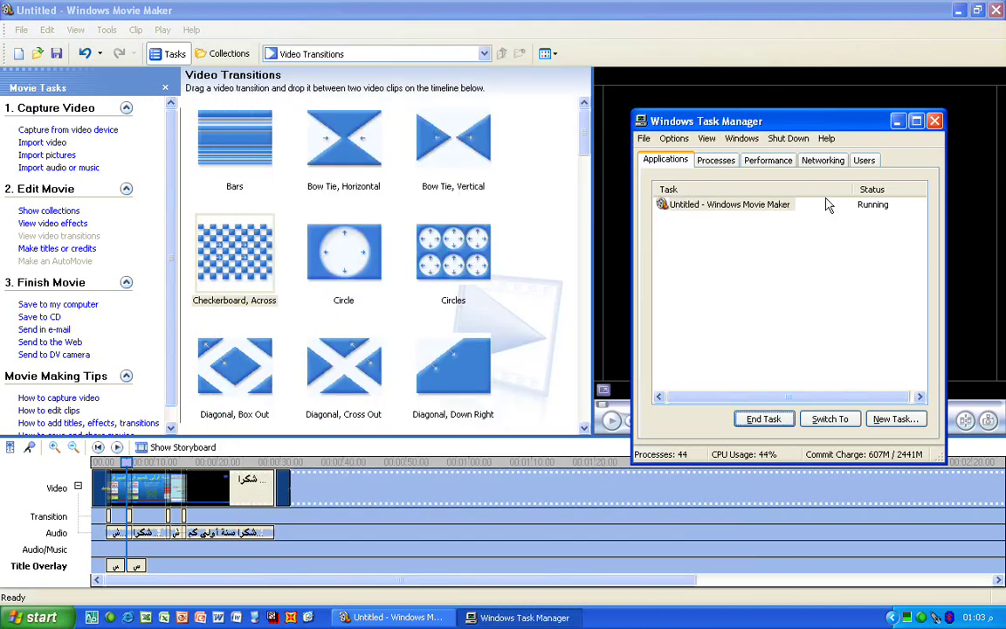
# Step: Check the saved movie file on the desktop, then return to Movie Maker with Task Manager minimized
pyautogui.click(961, 10)
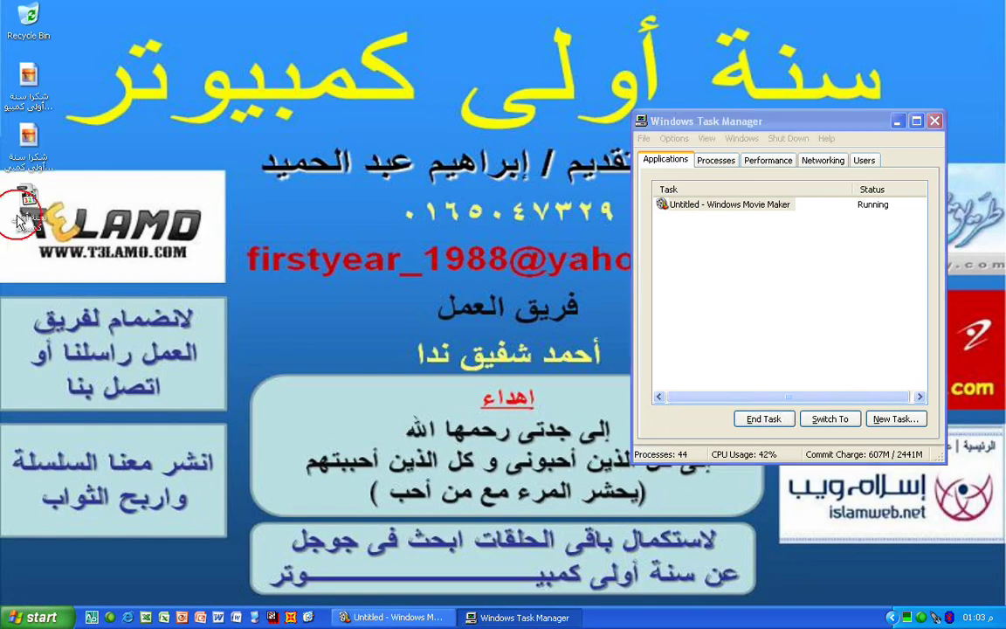
pyautogui.rightClick(262, 157)
pyautogui.rightClick(293, 178)
pyautogui.click(317, 197)
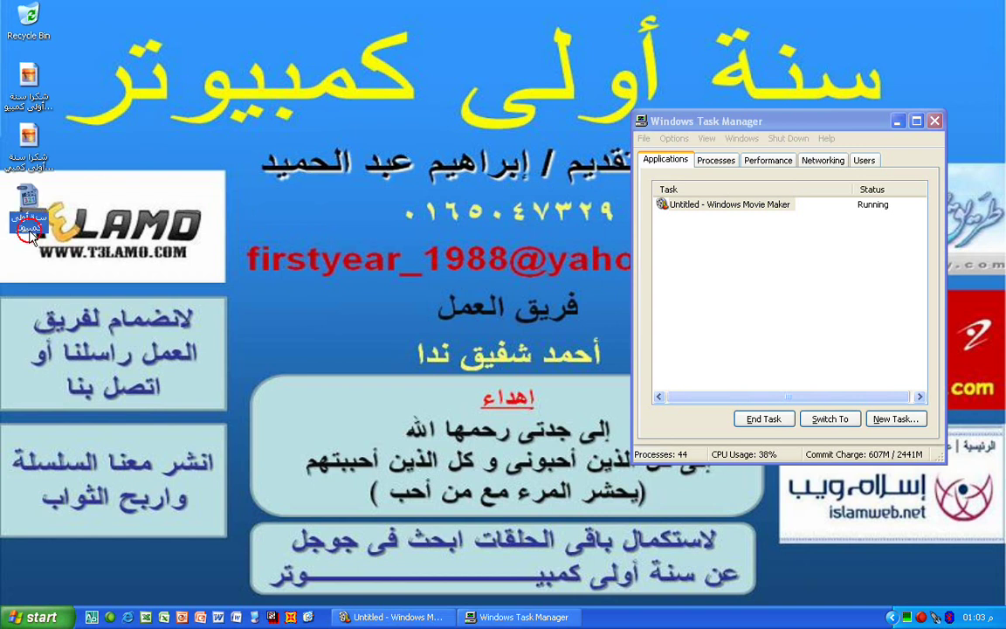
pyautogui.click(435, 618)
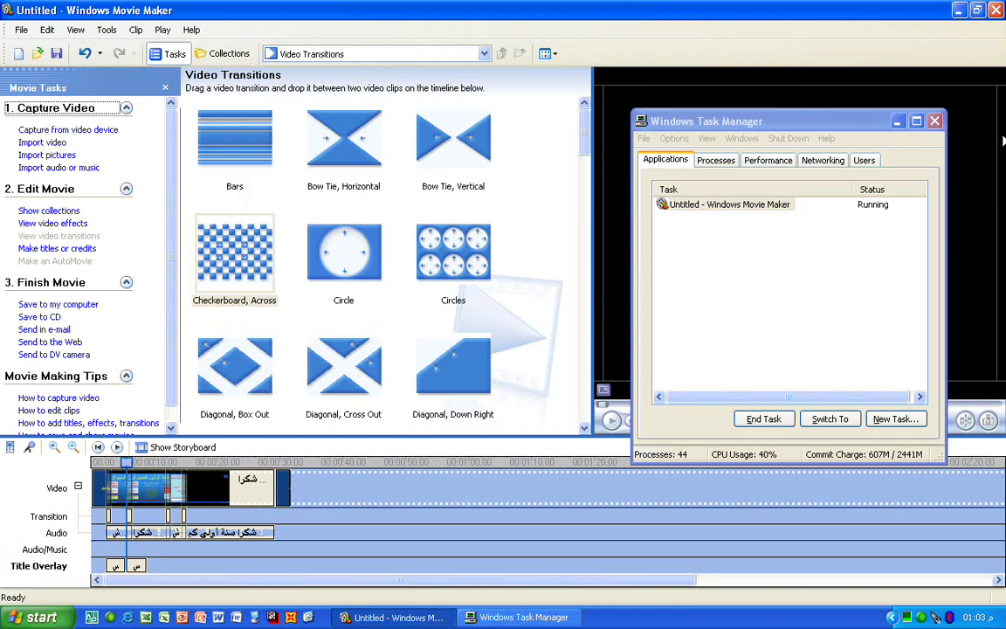
pyautogui.click(898, 123)
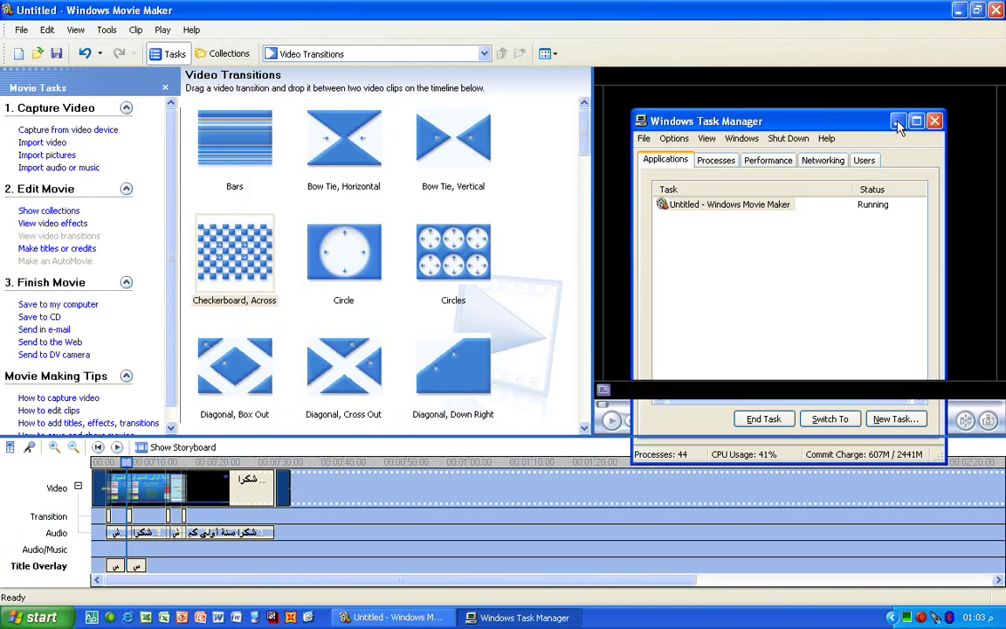
pyautogui.click(897, 123)
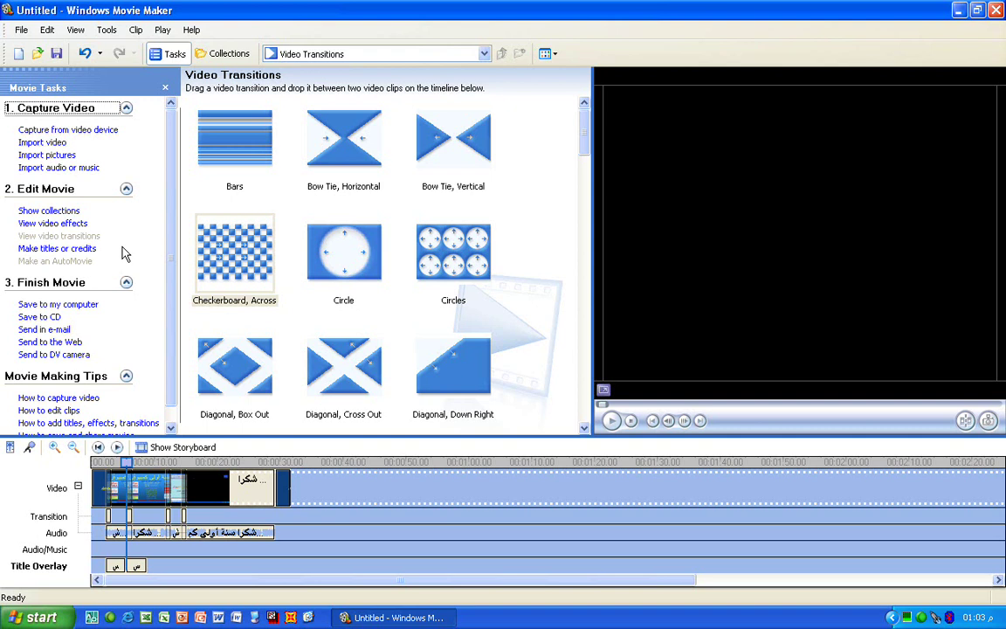
# Step: Clear the entire timeline, including its video clips, transitions and title overlays
pyautogui.moveTo(495, 402); pyautogui.dragTo(316, 499)
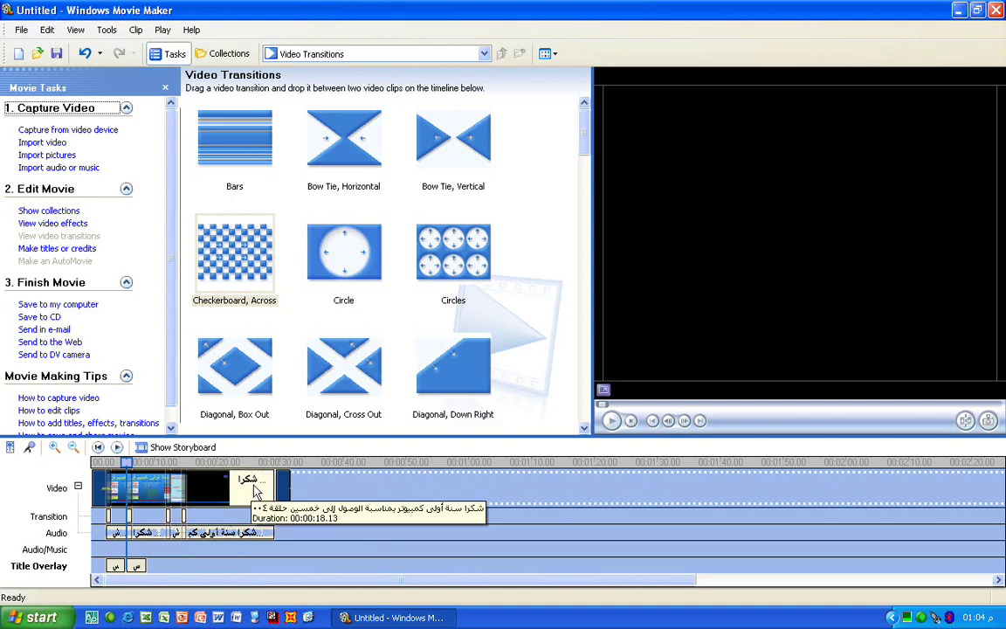
pyautogui.click(201, 535)
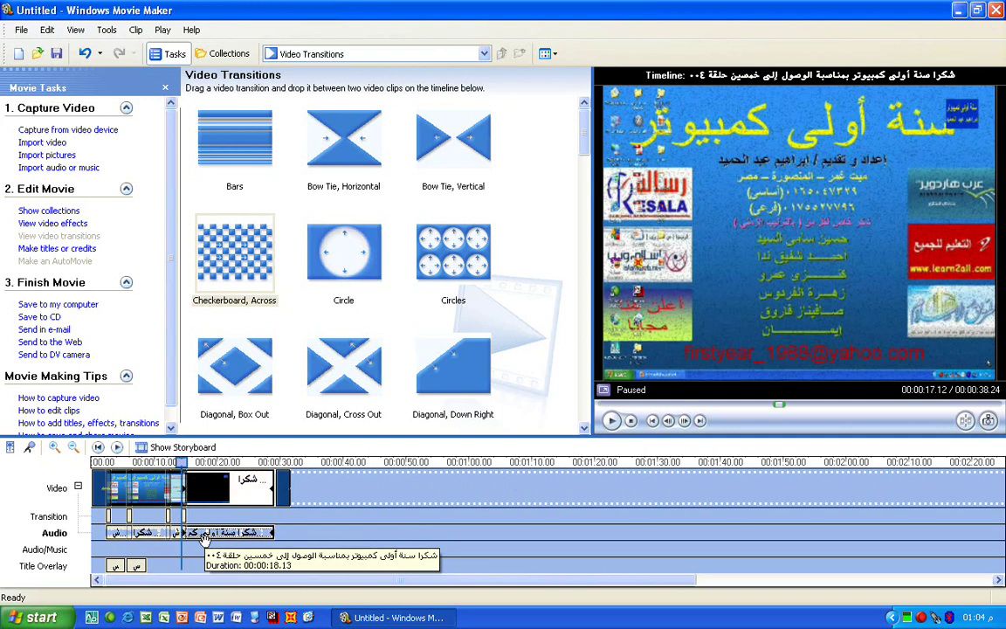
pyautogui.click(140, 568)
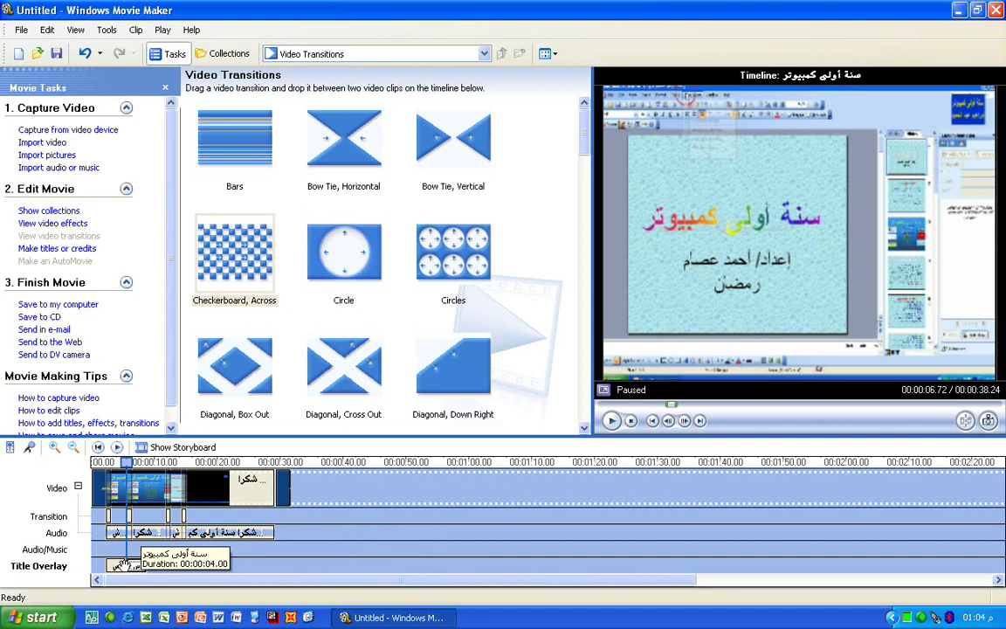
pyautogui.click(121, 565)
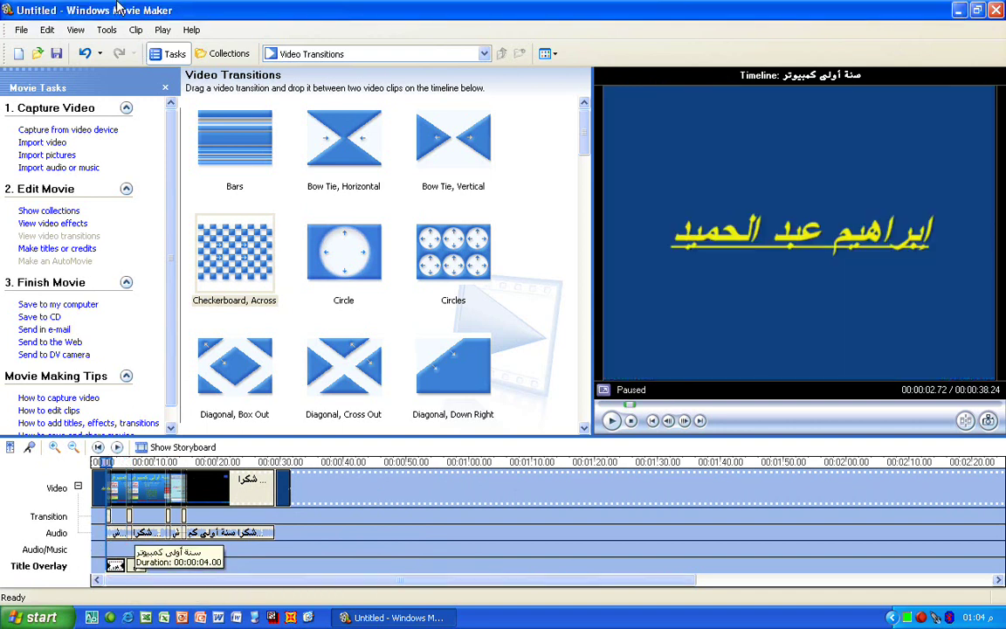
pyautogui.click(48, 30)
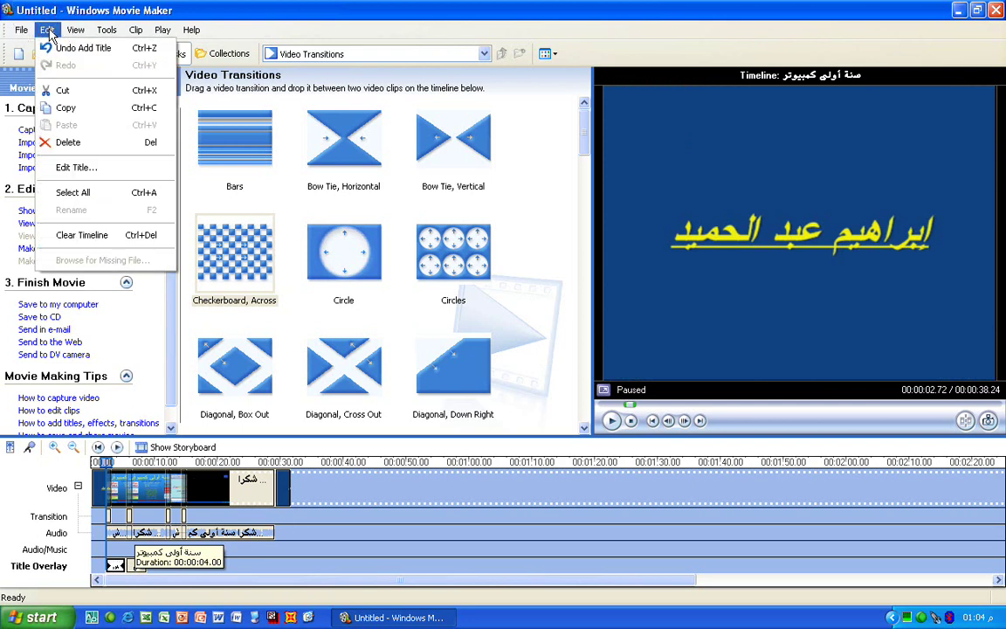
pyautogui.click(105, 235)
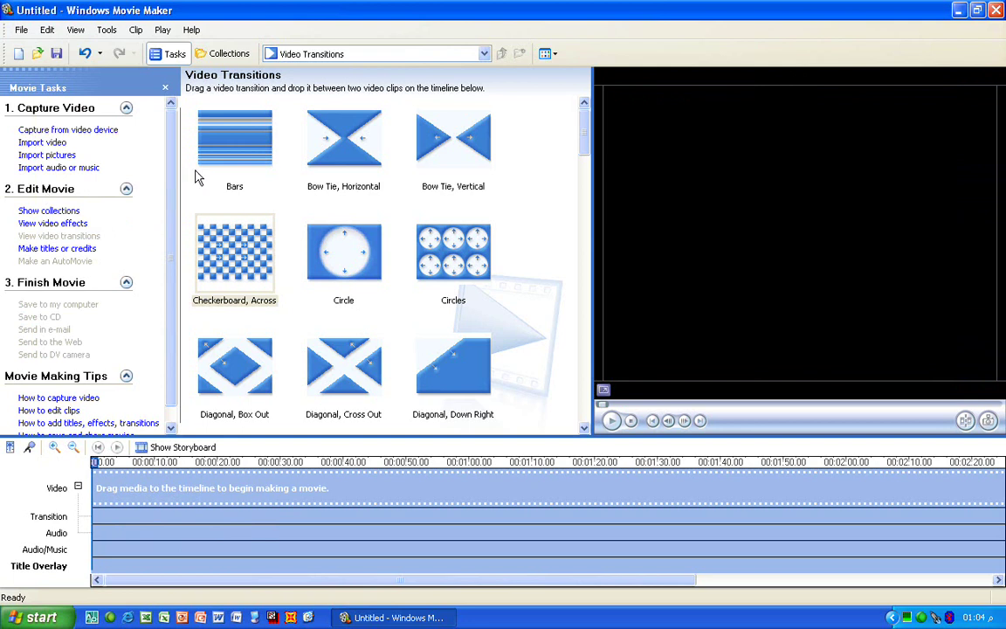
# Step: Open the imported video's collection and delete all of its clips
pyautogui.click(484, 53)
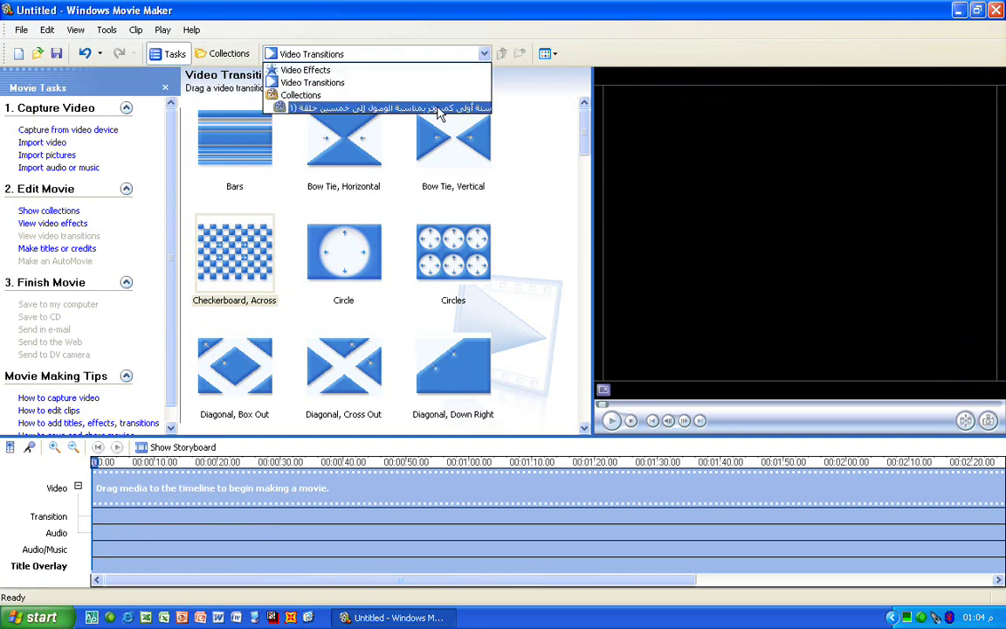
pyautogui.click(366, 108)
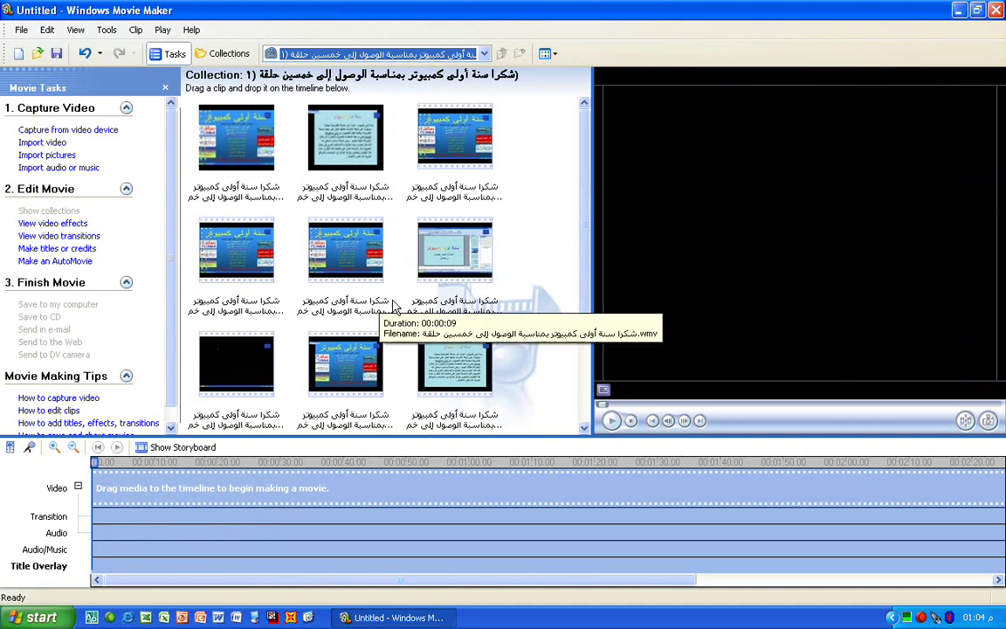
pyautogui.scroll(-3, 404, 274)
pyautogui.scroll(3, 550, 188)
pyautogui.moveTo(530, 124); pyautogui.dragTo(171, 597)
pyautogui.press('Delete')
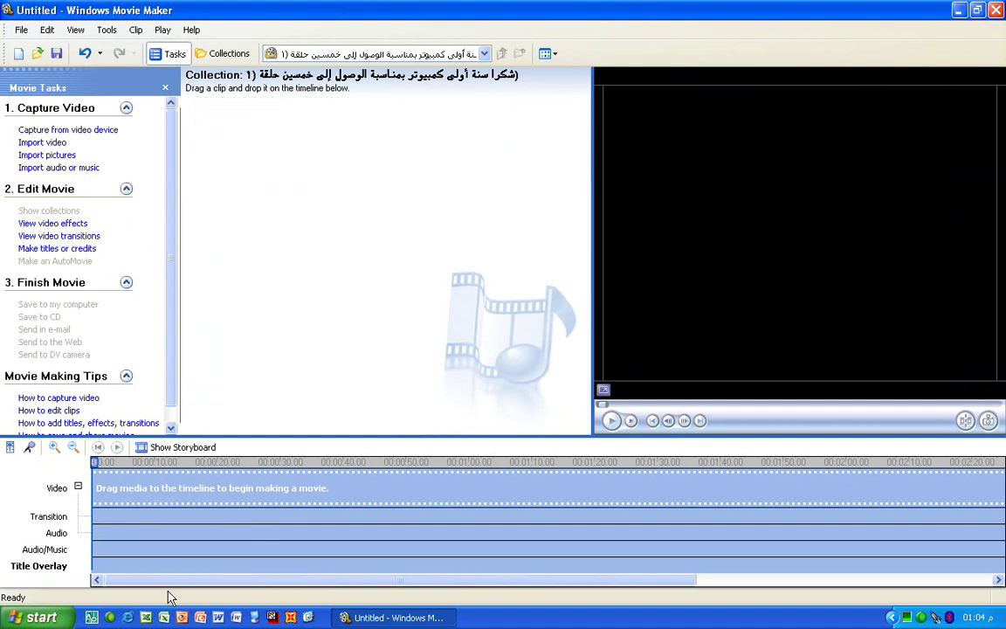
# Step: Delete the emptied video collection and the remaining picture in the main Collections folder
pyautogui.click(243, 54)
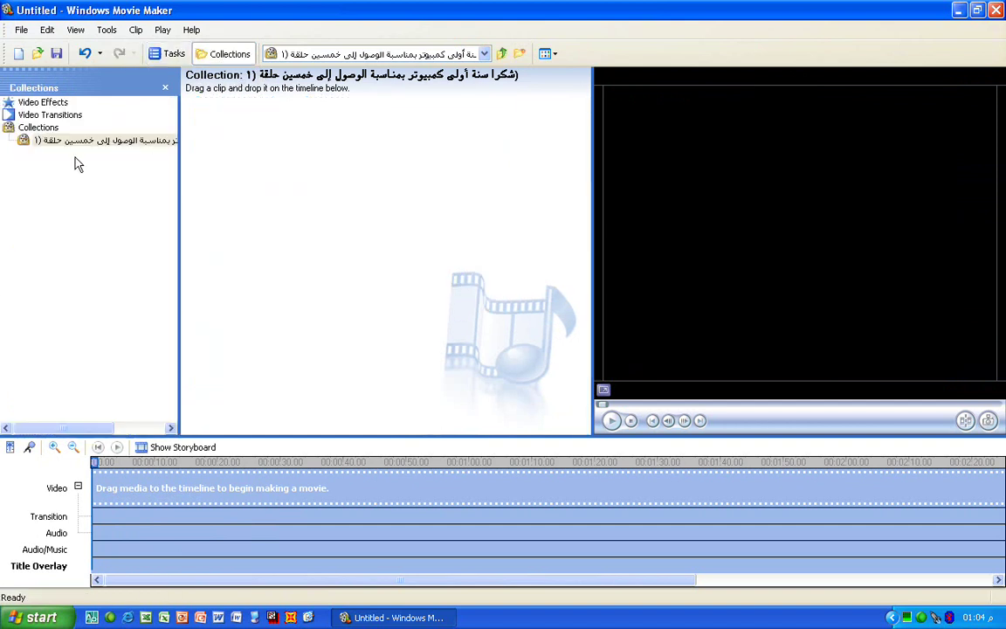
pyautogui.rightClick(76, 140)
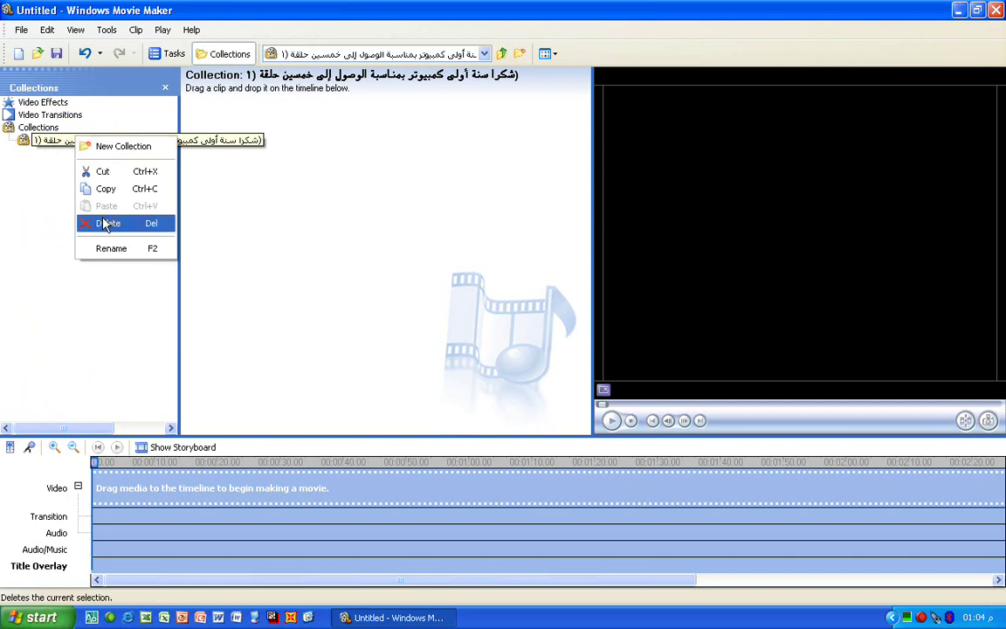
pyautogui.click(108, 223)
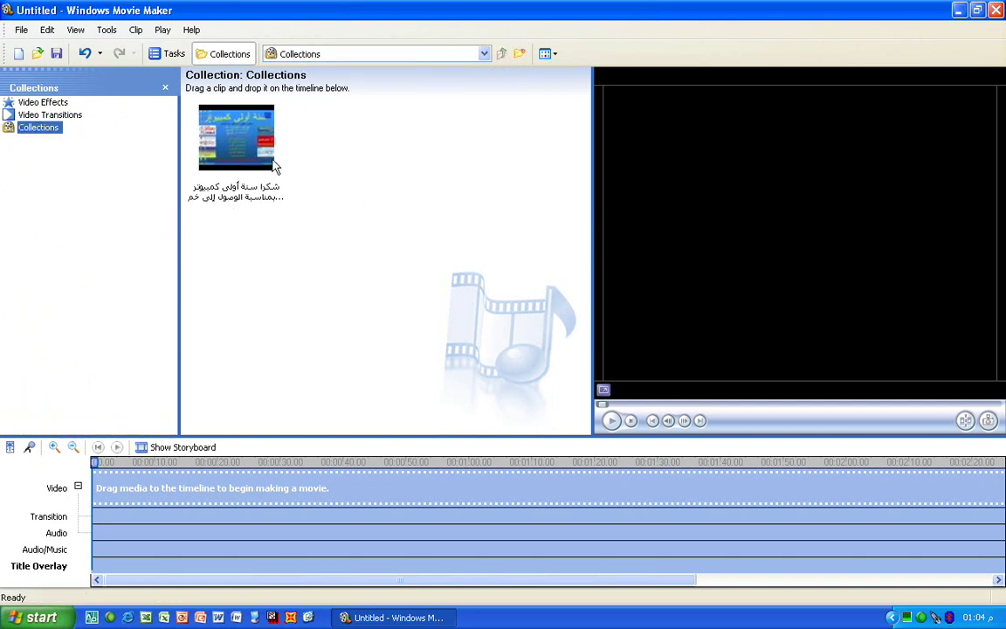
pyautogui.click(234, 155)
pyautogui.rightClick(234, 155)
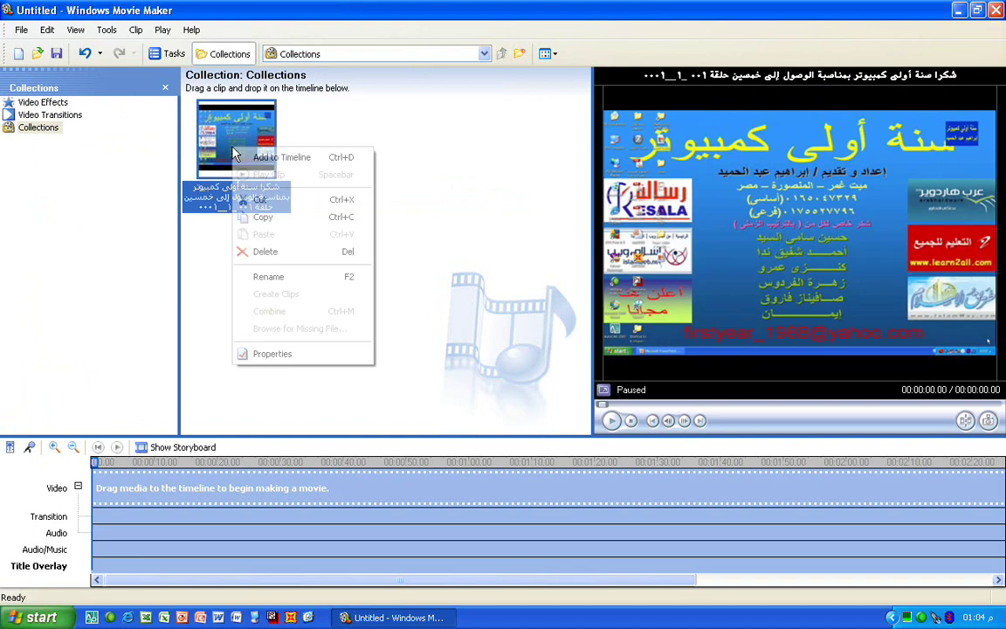
pyautogui.click(283, 250)
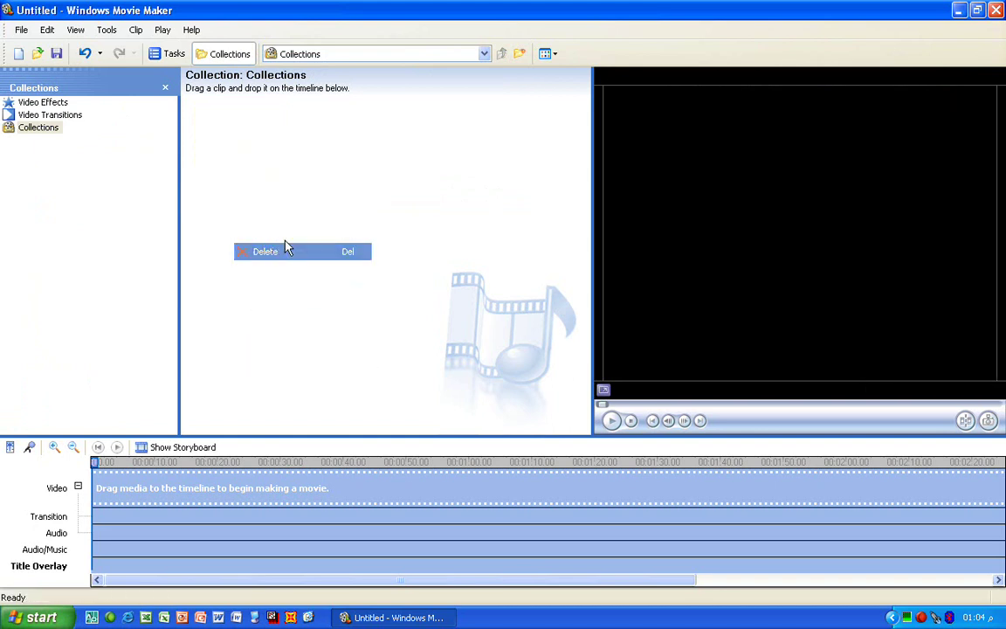
# Step: Bring back the movie tasks and import the four images from the Sample Pictures folder in My Pictures
pyautogui.click(165, 88)
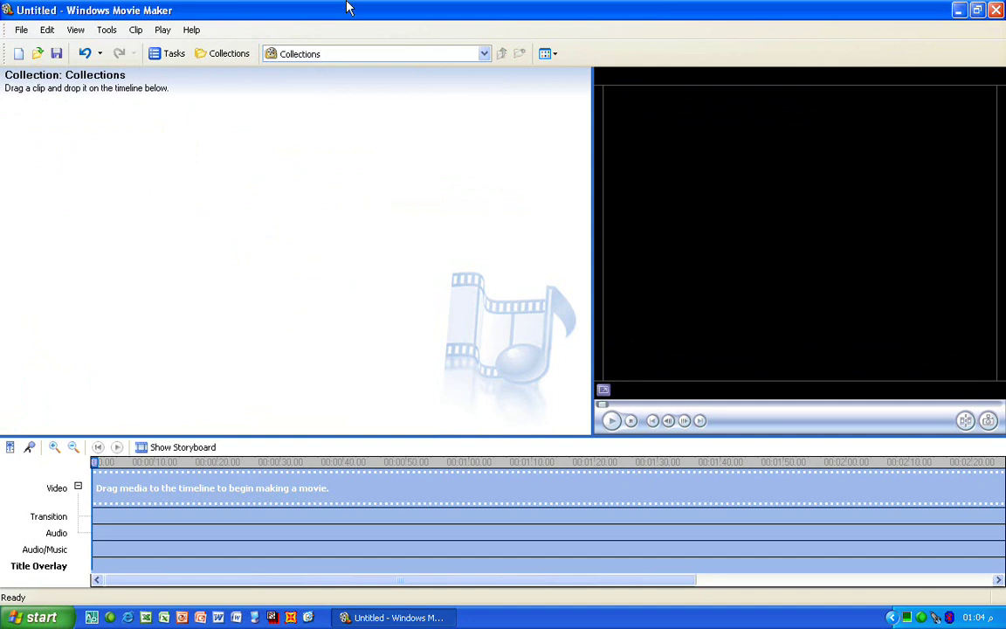
pyautogui.click(171, 54)
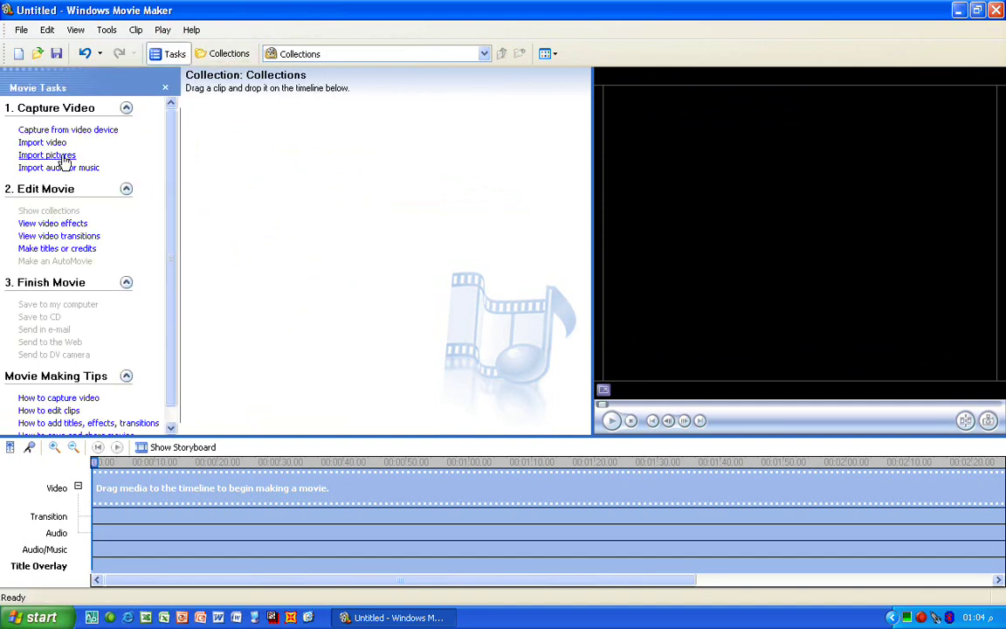
pyautogui.click(48, 156)
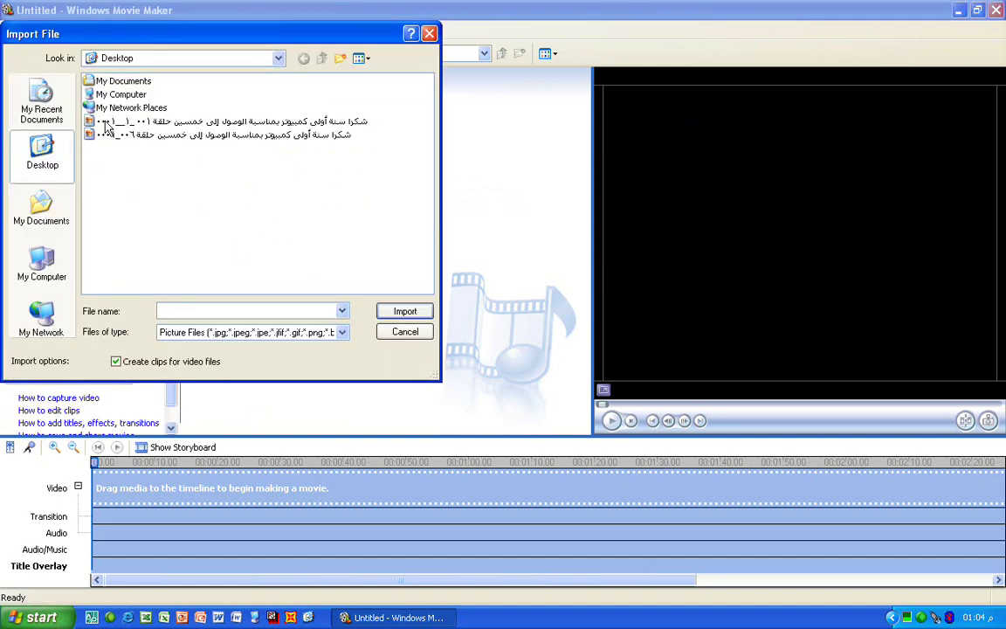
pyautogui.click(39, 210)
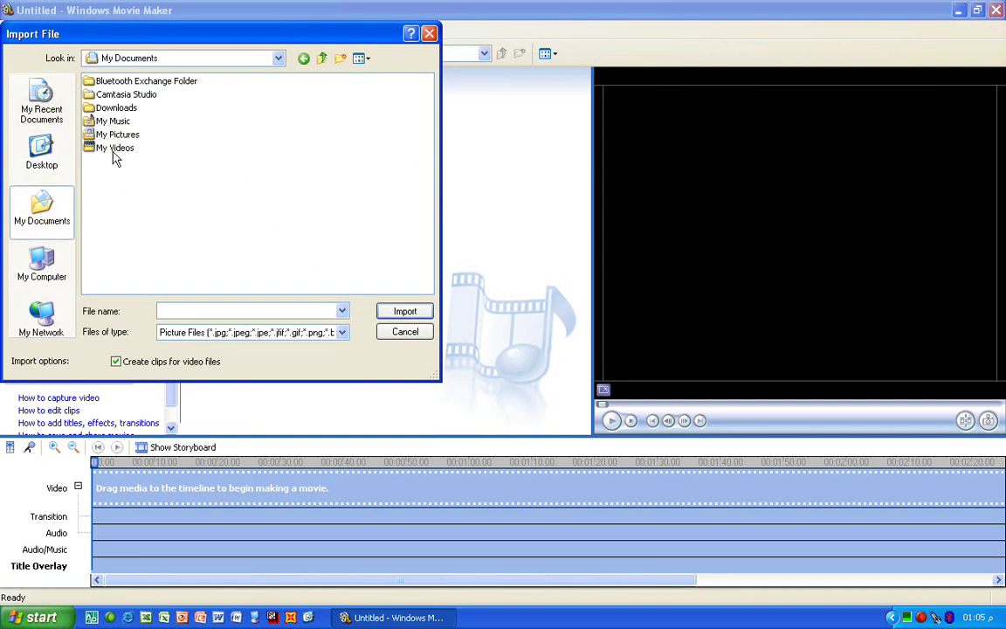
pyautogui.click(106, 150)
pyautogui.doubleClick(106, 150)
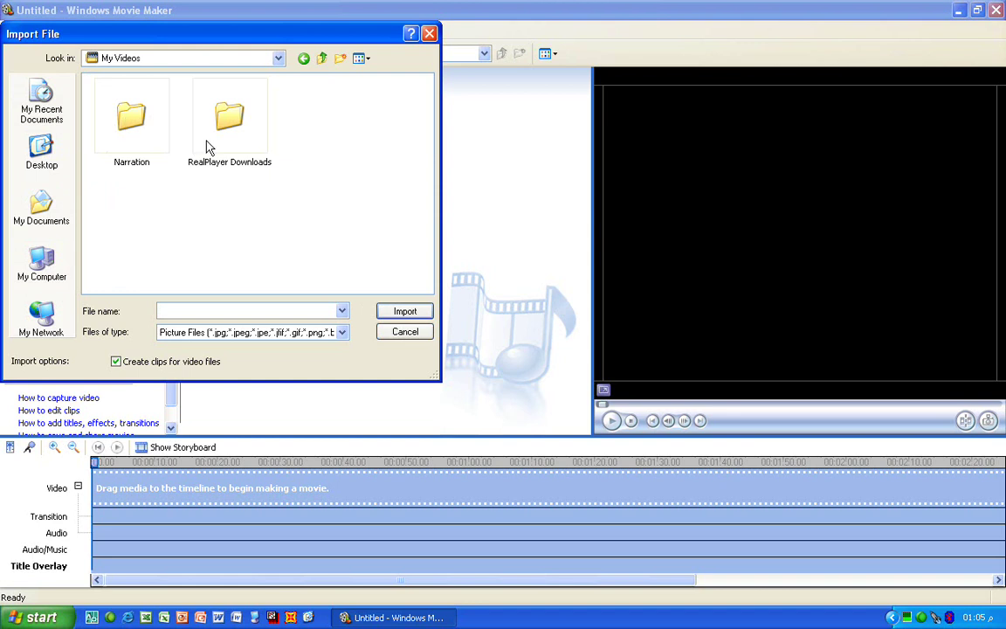
pyautogui.click(321, 67)
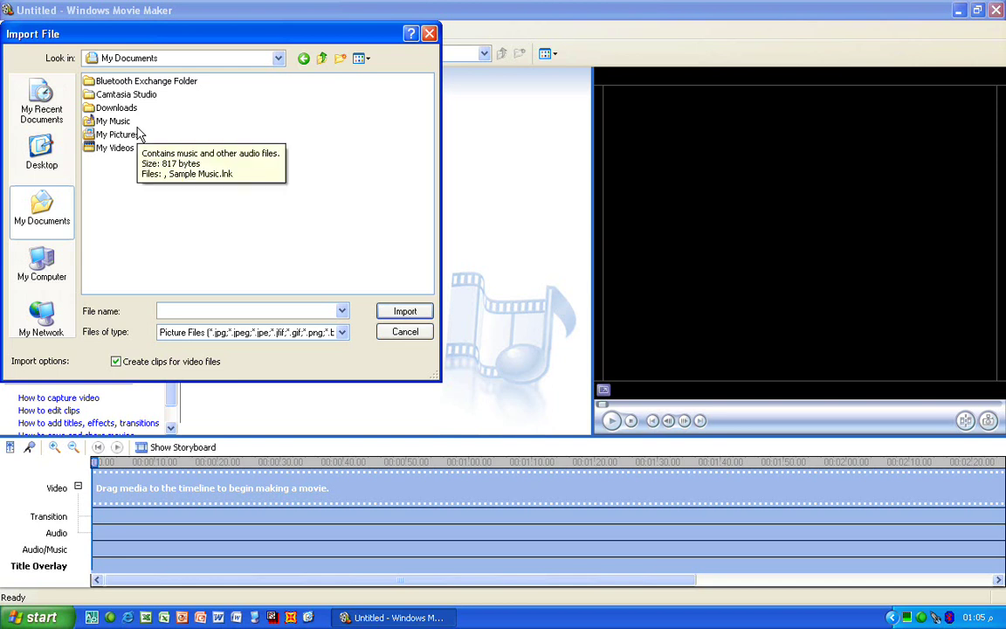
pyautogui.doubleClick(131, 136)
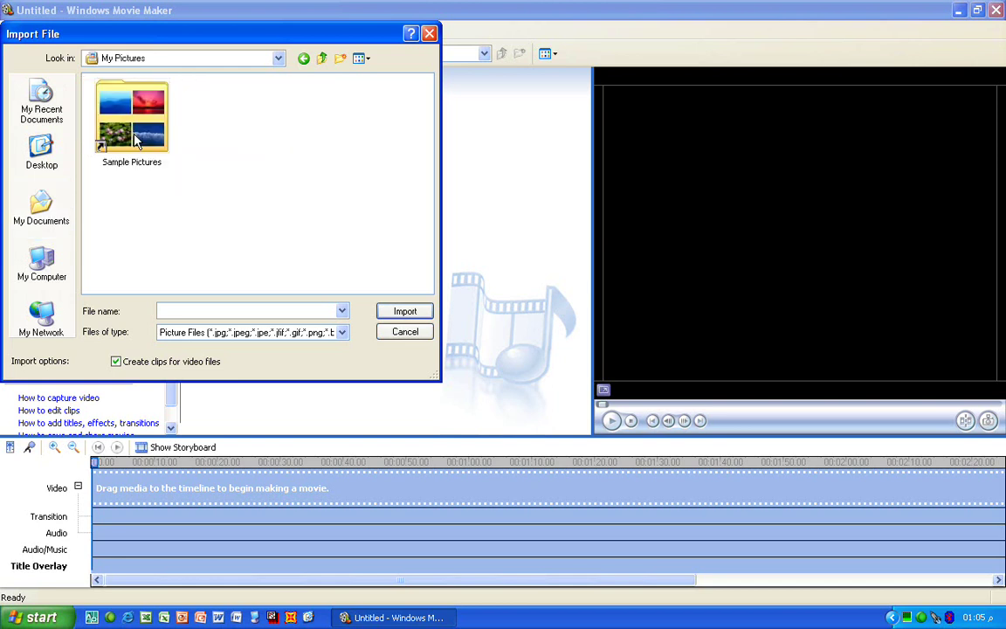
pyautogui.doubleClick(135, 127)
pyautogui.moveTo(108, 173); pyautogui.dragTo(254, 72)
pyautogui.click(404, 311)
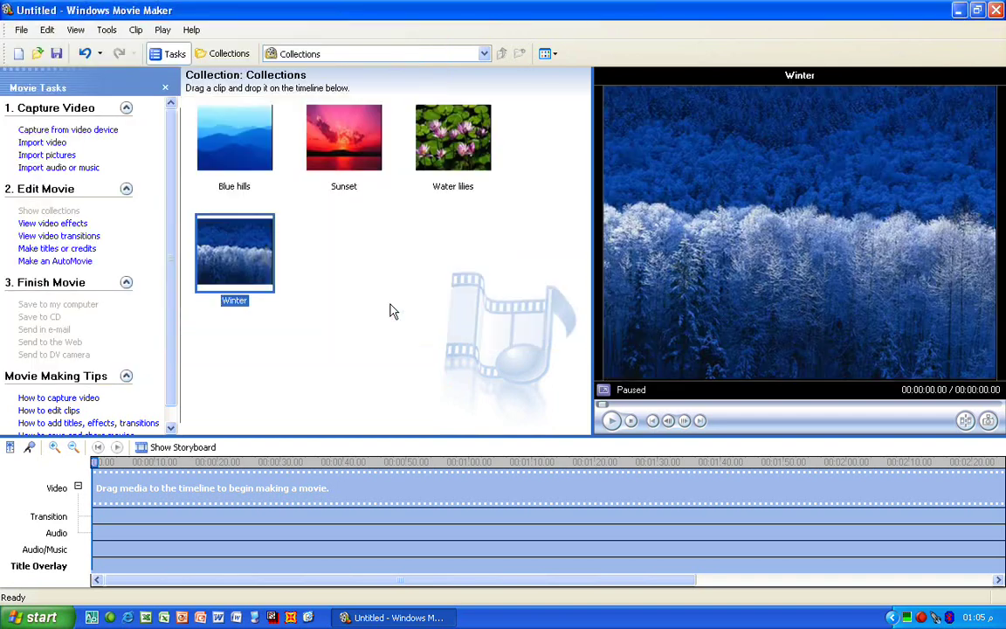
# Step: Add the Blue hills, Sunset, Water lilies and Winter pictures to the timeline one after another
pyautogui.click(381, 304)
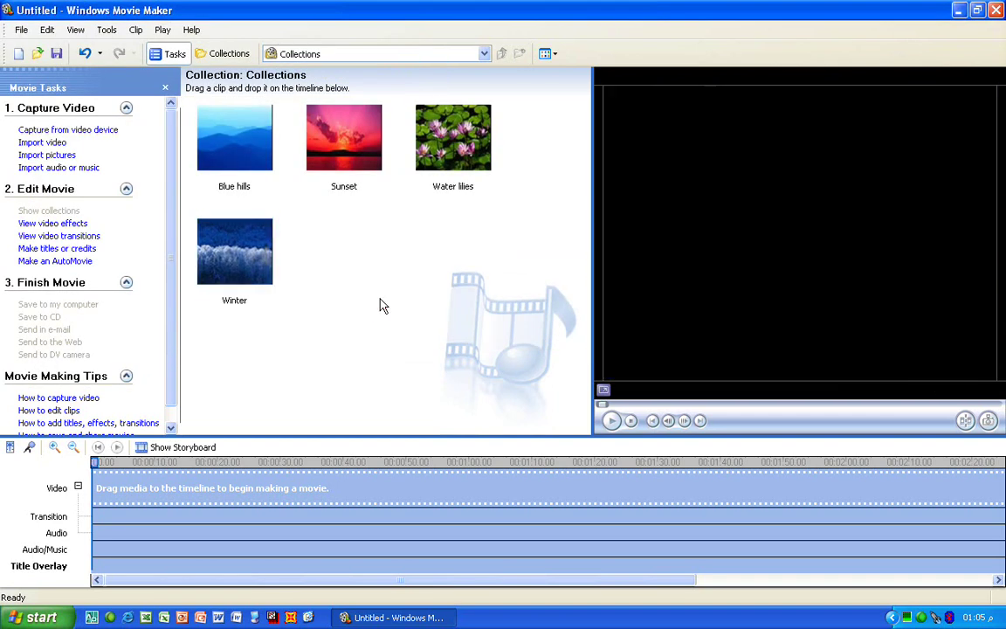
pyautogui.rightClick(251, 164)
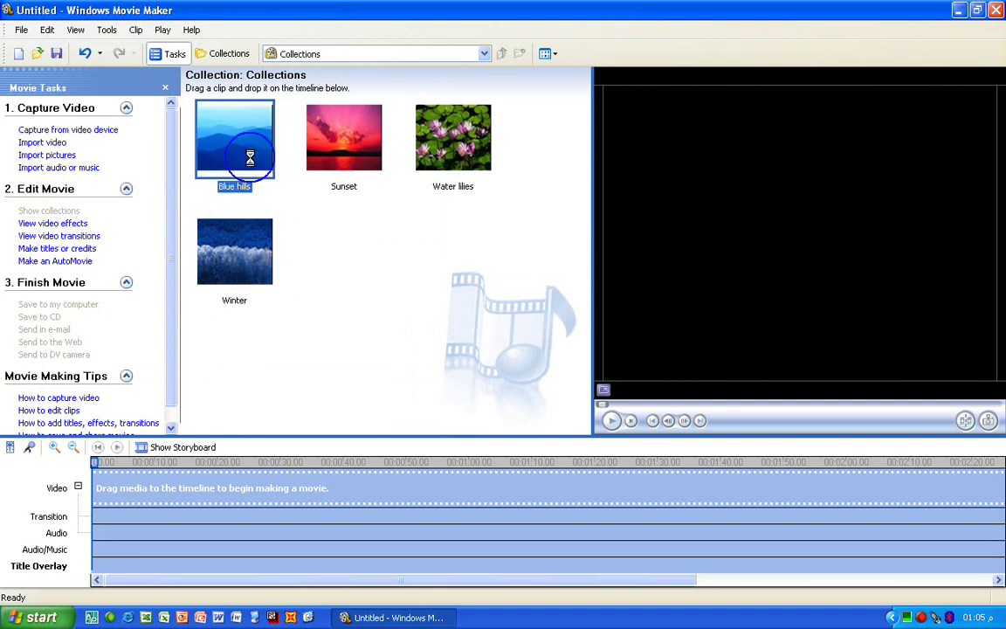
pyautogui.click(333, 163)
pyautogui.rightClick(333, 154)
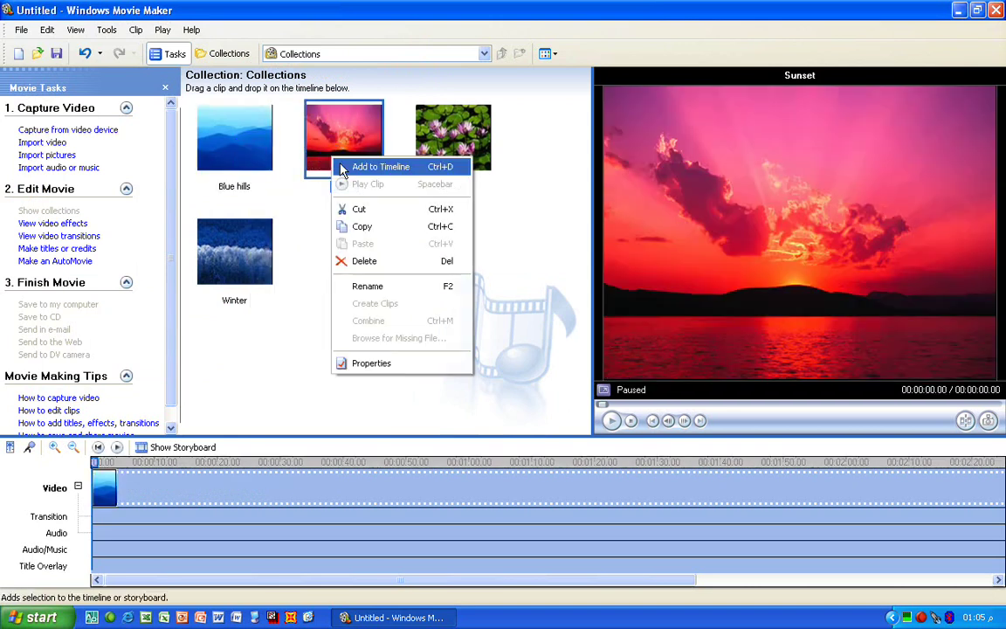
pyautogui.click(353, 164)
pyautogui.rightClick(469, 130)
pyautogui.click(506, 136)
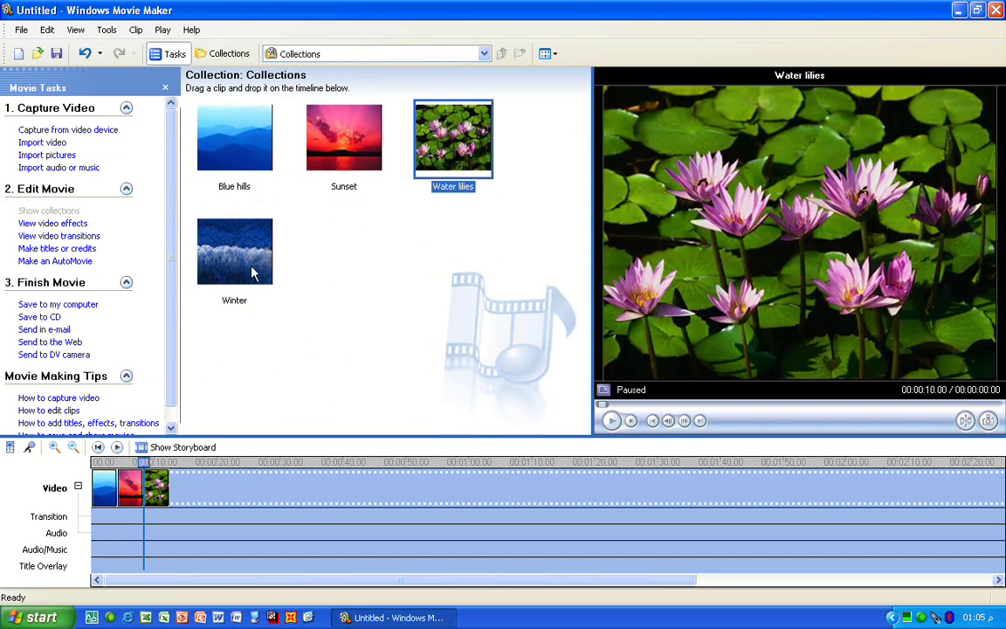
pyautogui.rightClick(249, 266)
pyautogui.click(262, 277)
# Step: Select all four pictures in the collection and add the set to the timeline three more times
pyautogui.moveTo(188, 350); pyautogui.dragTo(487, 88)
pyautogui.rightClick(208, 134)
pyautogui.click(223, 140)
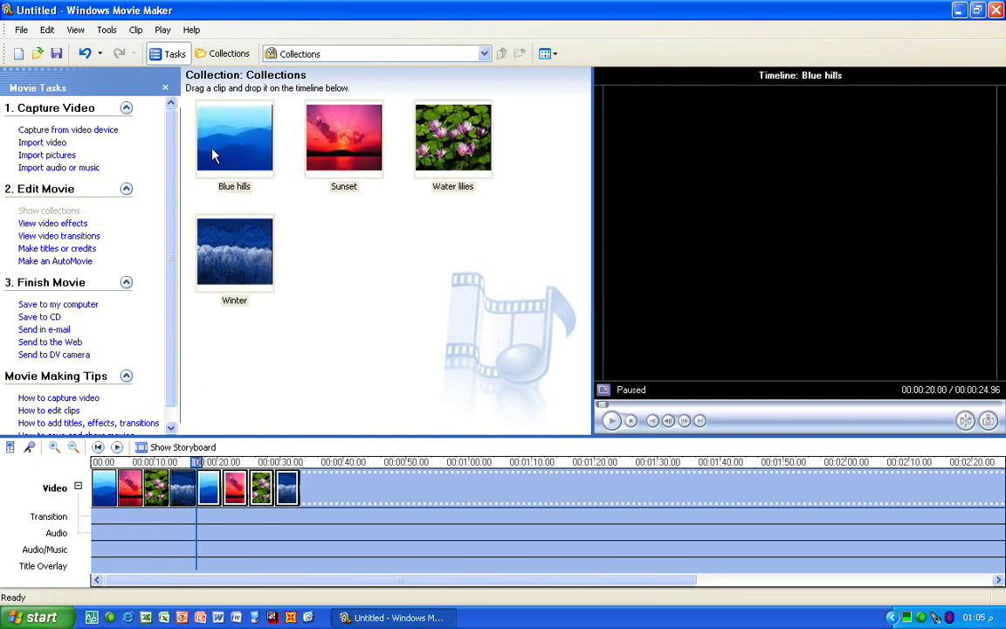
pyautogui.click(214, 144)
pyautogui.rightClick(224, 138)
pyautogui.click(238, 148)
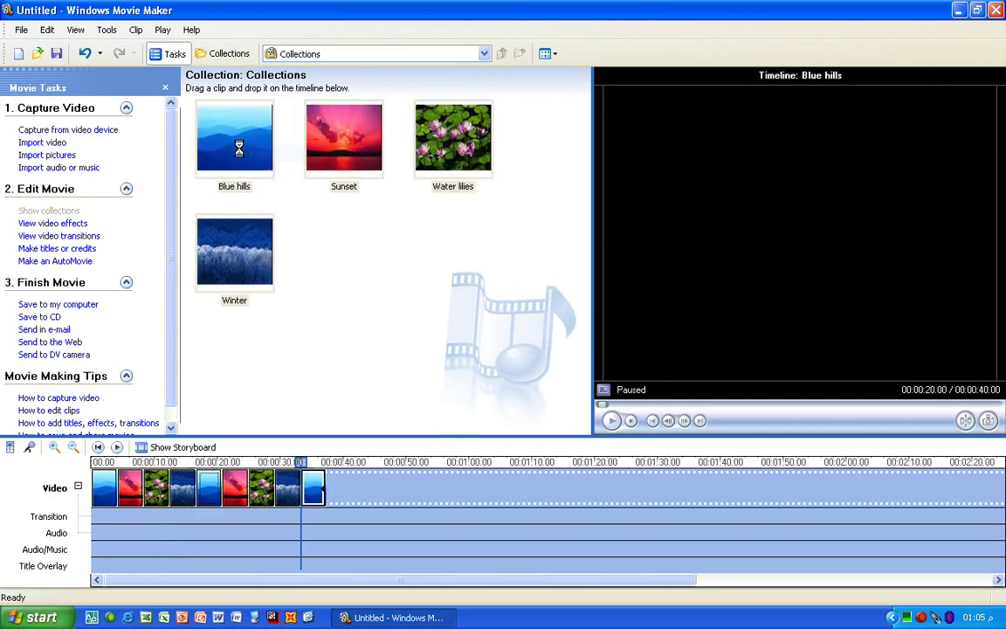
pyautogui.hotkey('ctrl', 'a')
pyautogui.rightClick(265, 147)
pyautogui.click(281, 157)
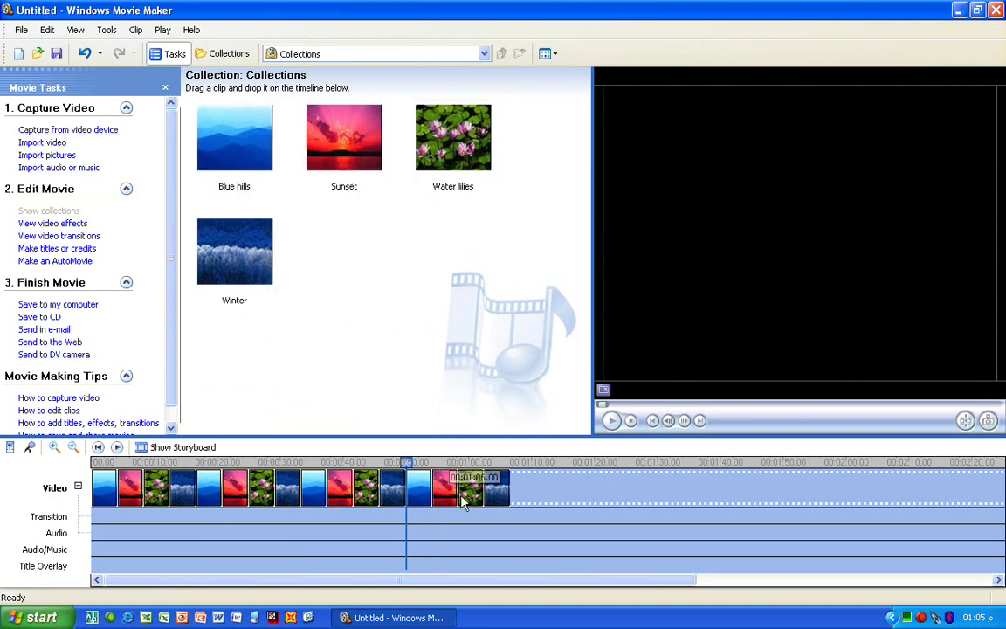
# Step: Move two Winter clips to either side of the fourth Blue hills clip, and lengthen the third Blue hills clip until the movie lasts about 1:28
pyautogui.click(496, 500)
pyautogui.moveTo(496, 499); pyautogui.dragTo(419, 488)
pyautogui.click(234, 489)
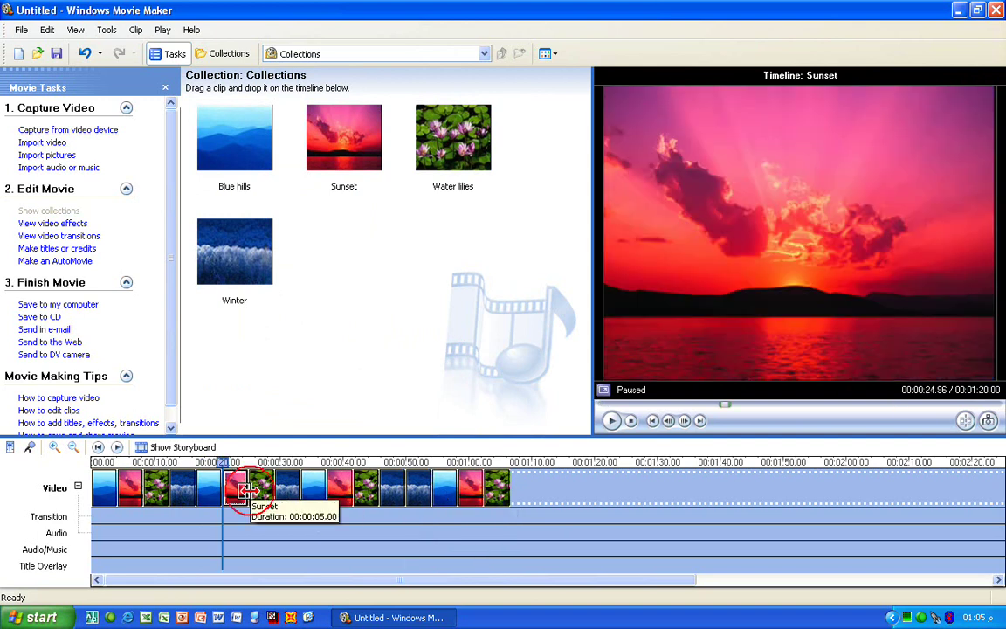
pyautogui.moveTo(295, 494); pyautogui.dragTo(463, 487)
pyautogui.click(293, 489)
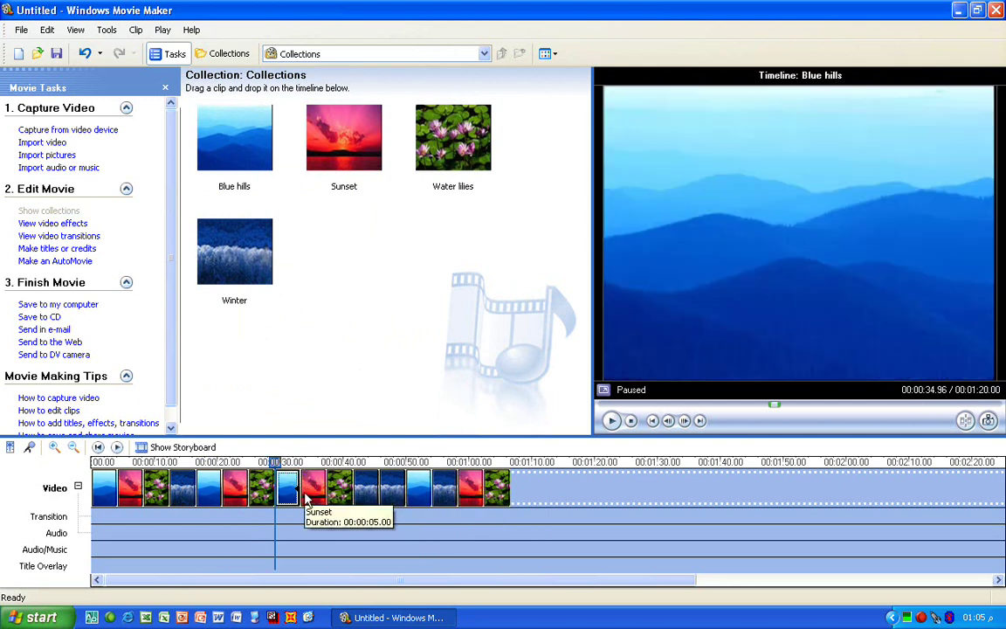
pyautogui.moveTo(295, 489); pyautogui.dragTo(341, 489)
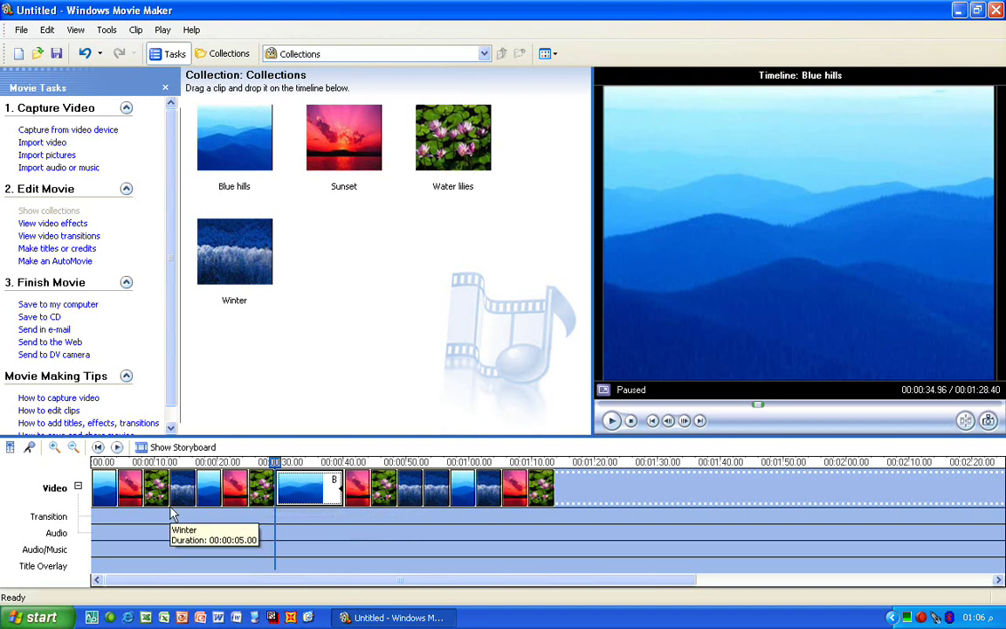
# Step: Set the default picture duration to 7 seconds in the program's advanced options
pyautogui.click(107, 30)
pyautogui.click(158, 237)
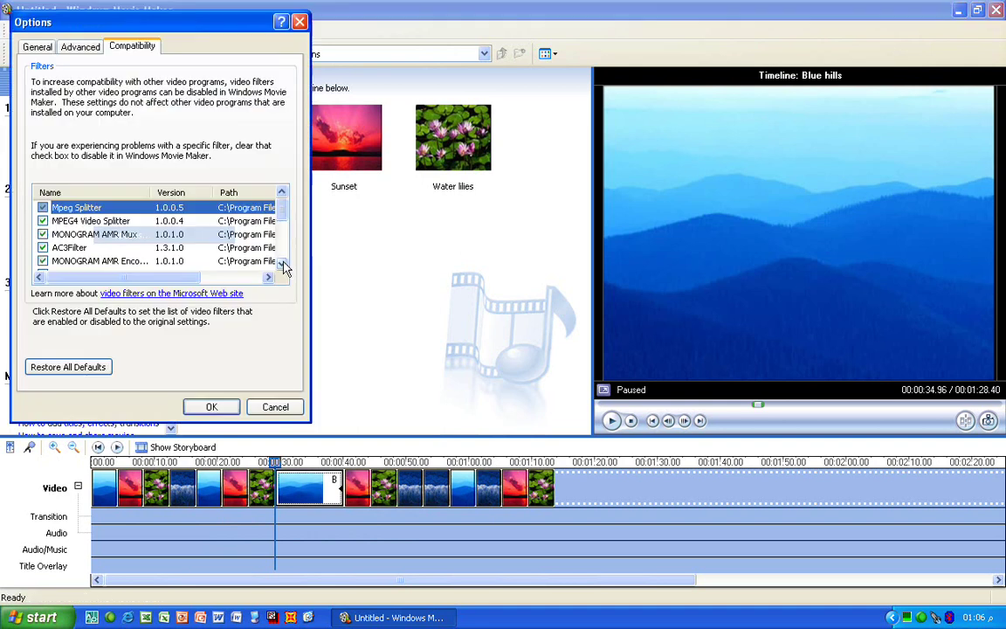
pyautogui.click(84, 48)
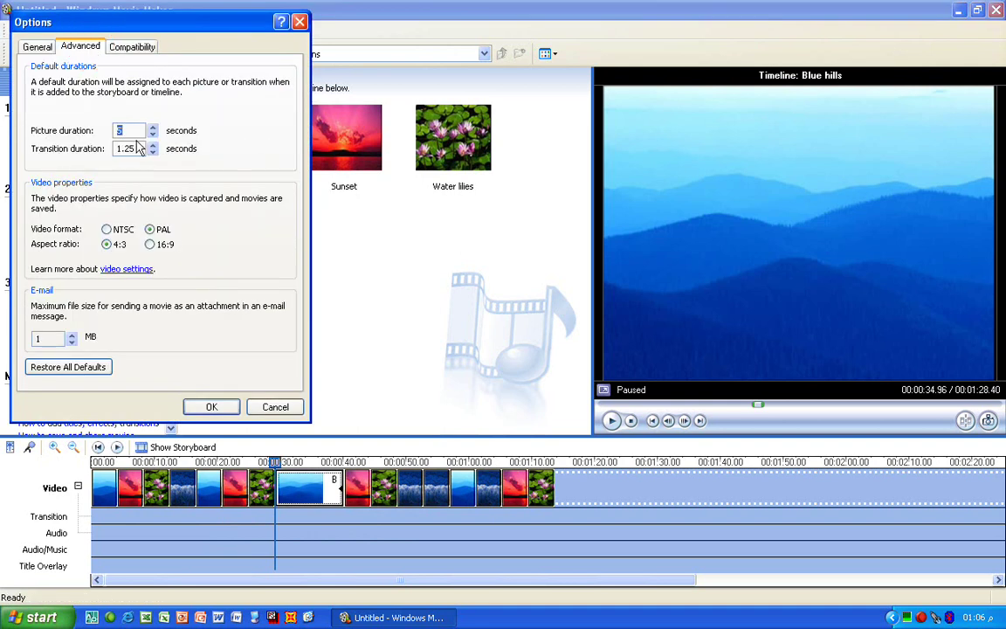
pyautogui.click(152, 128)
pyautogui.click(153, 128)
pyautogui.click(153, 128)
pyautogui.click(153, 128)
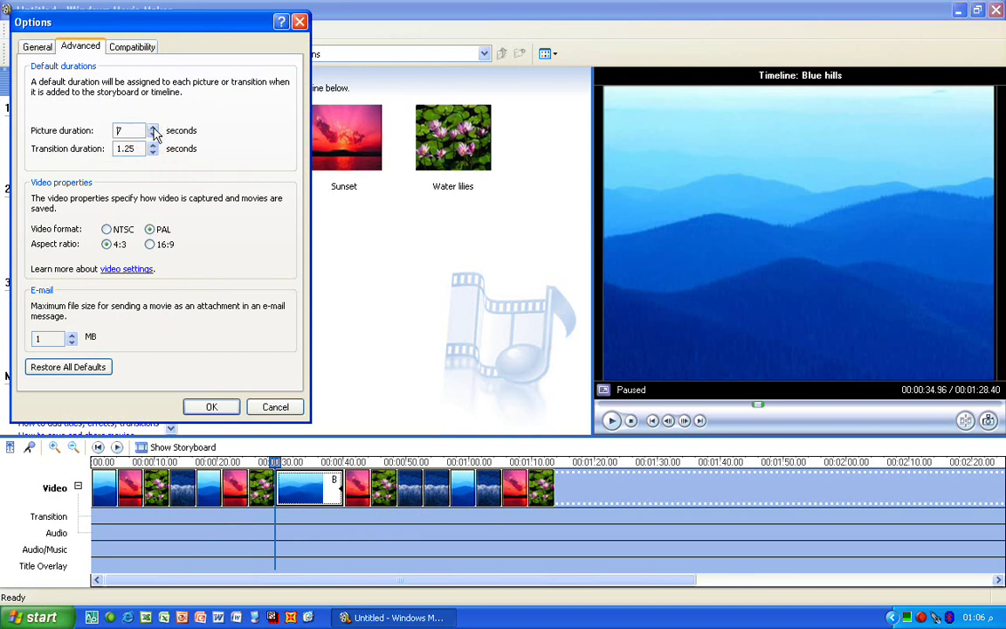
pyautogui.click(211, 407)
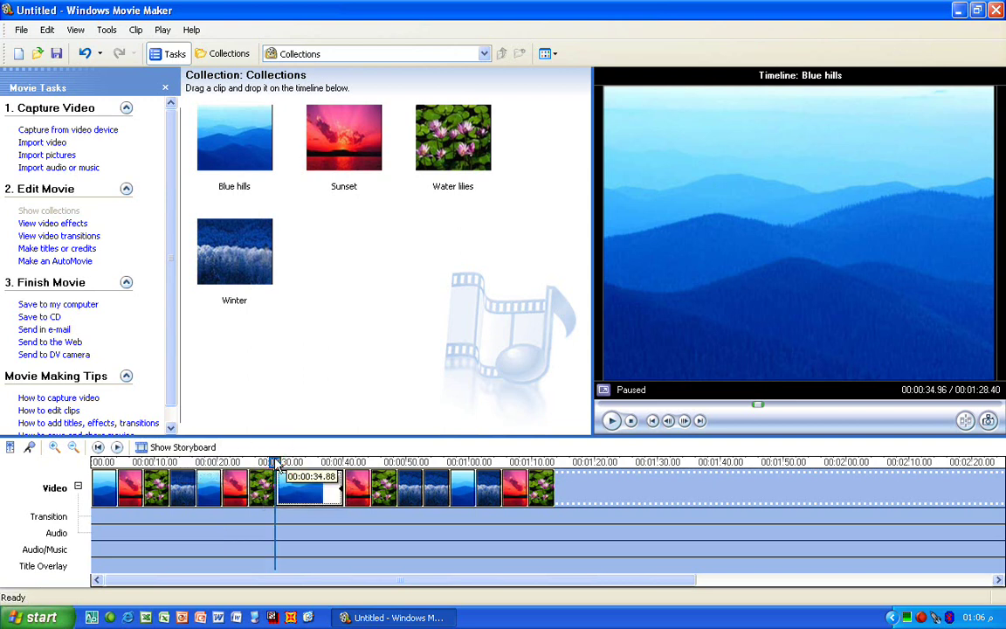
# Step: Import the audio file 001 - الفاتحة into the collection
pyautogui.moveTo(274, 464)
pyautogui.mouseDown()
pyautogui.moveTo(27, 486)
pyautogui.moveTo(276, 476)
pyautogui.mouseUp()
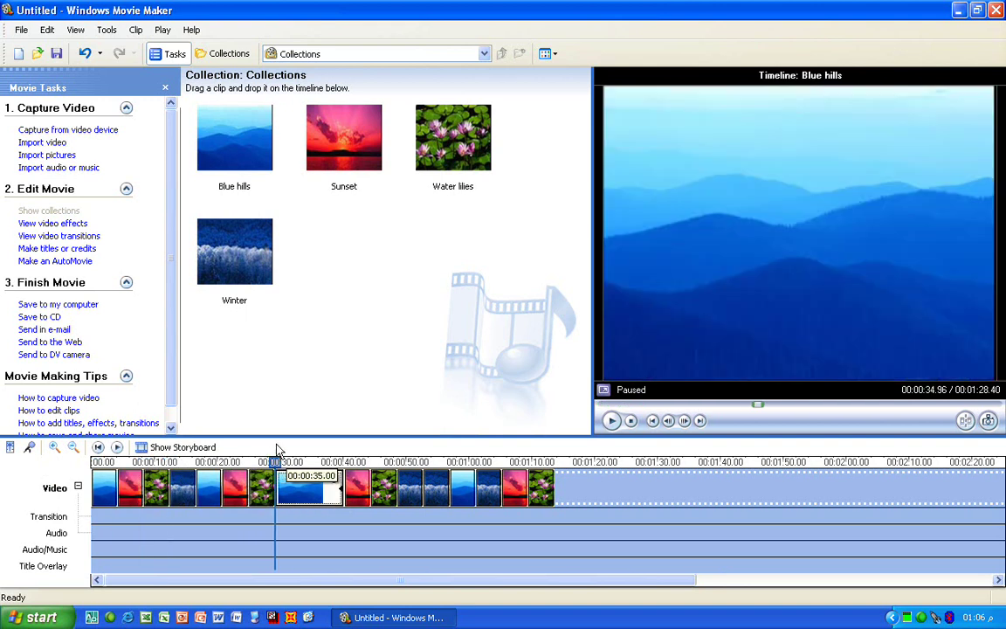
pyautogui.click(74, 168)
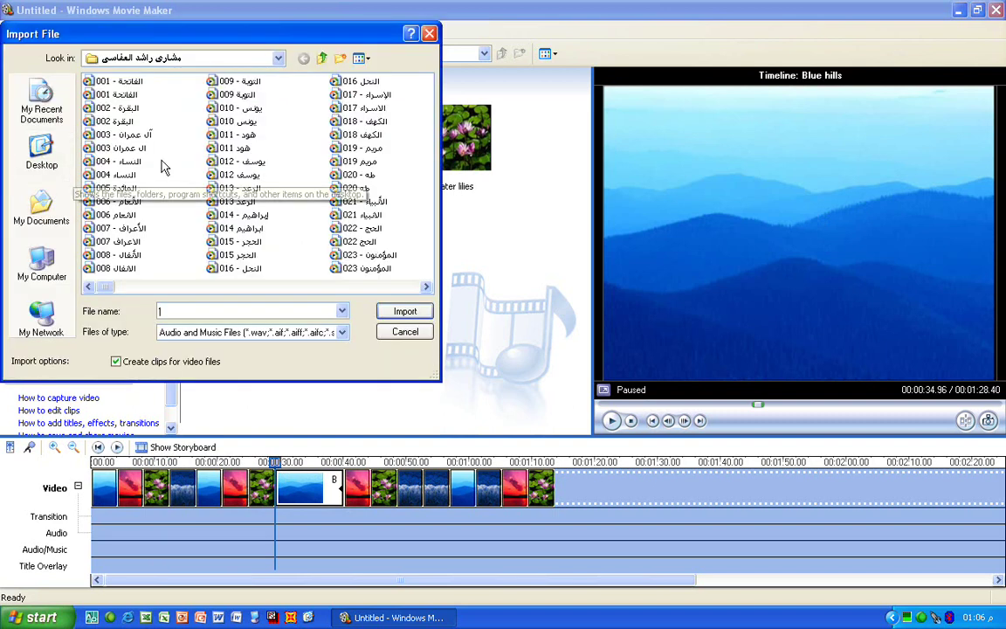
pyautogui.click(119, 80)
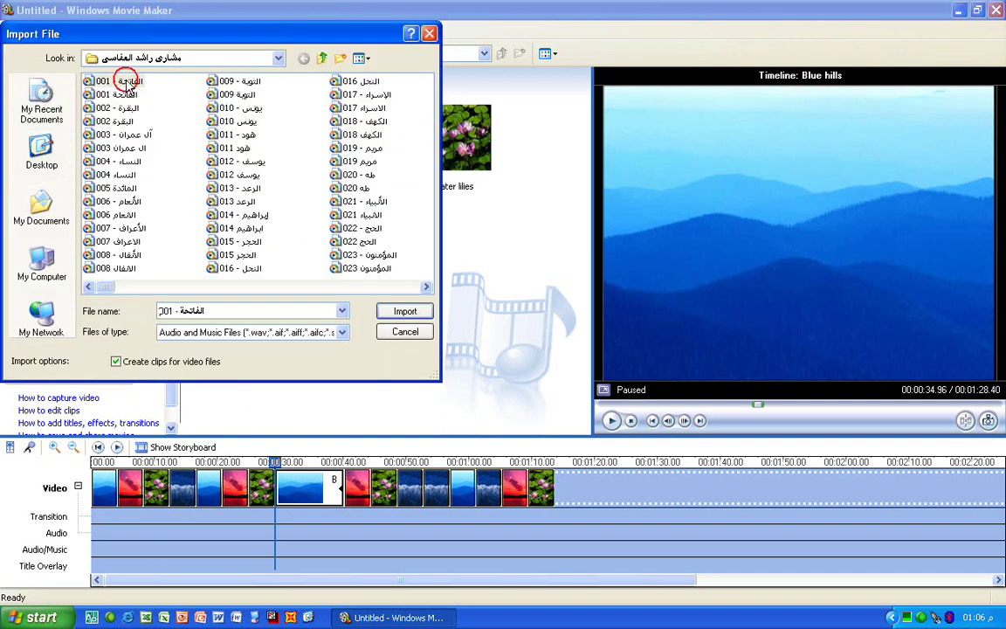
pyautogui.click(404, 315)
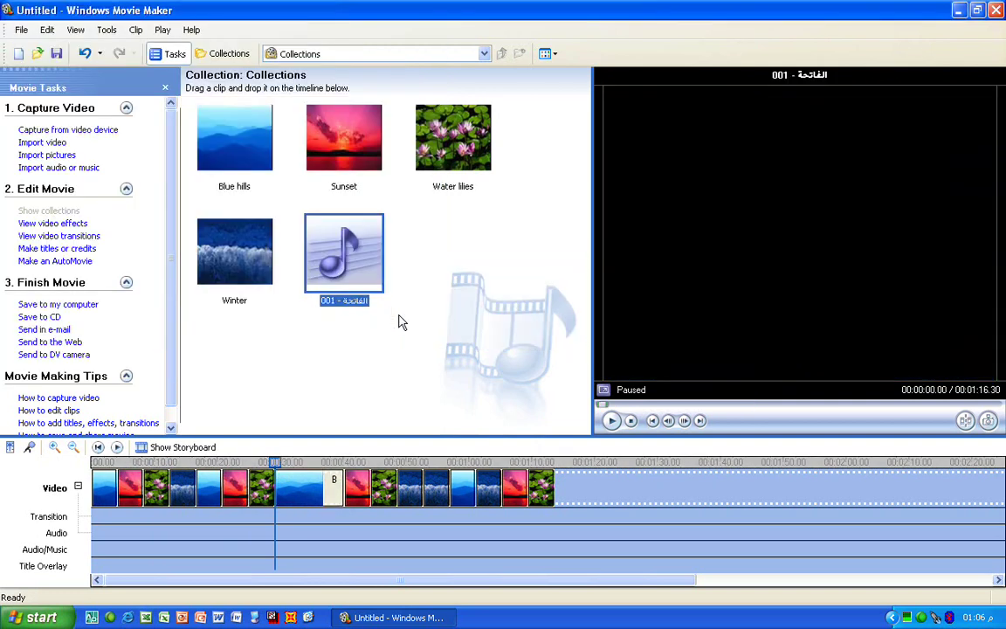
pyautogui.rightClick(355, 247)
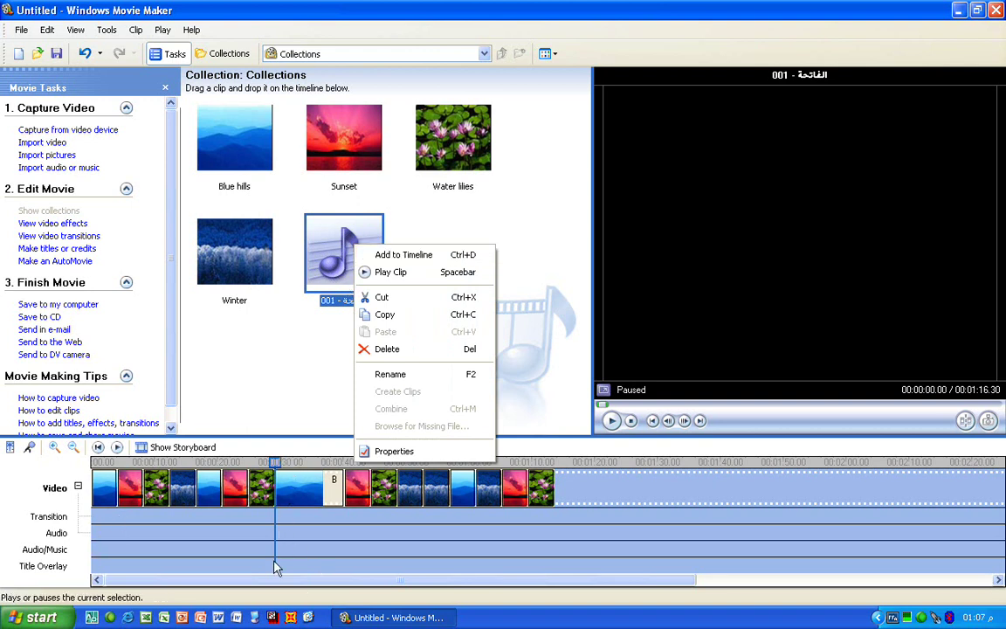
pyautogui.click(388, 254)
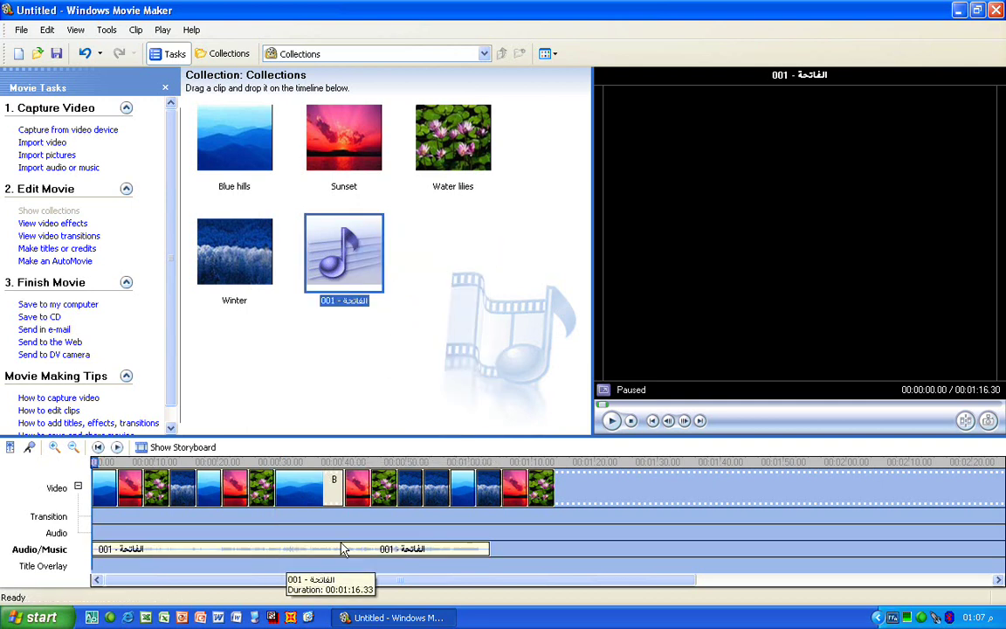
pyautogui.hotkey('ctrl', 'z')
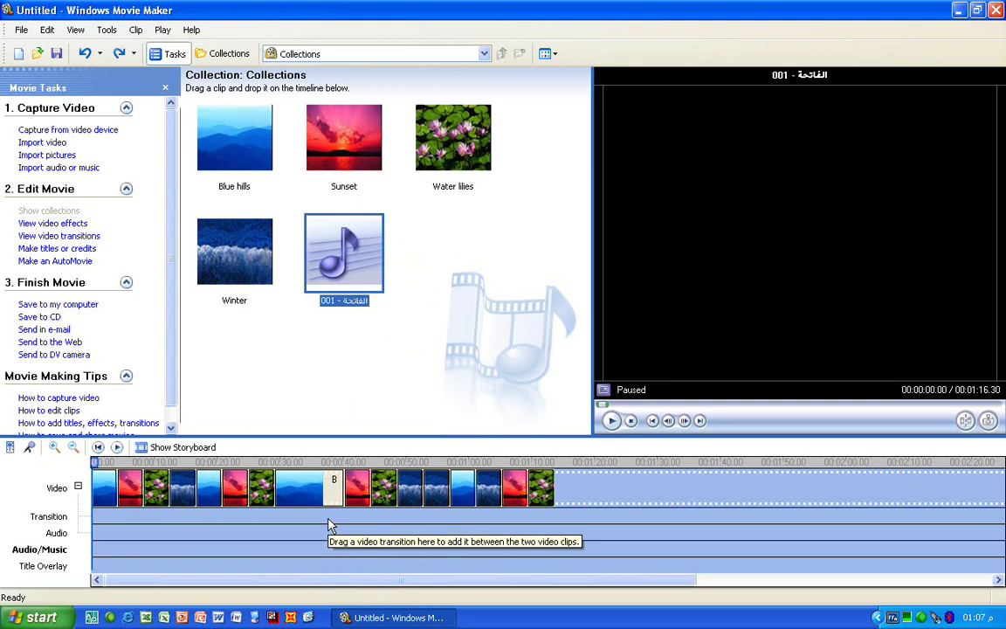
# Step: Move the playhead to the second Sunset clip and add the imported audio clip to the timeline
pyautogui.moveTo(94, 462); pyautogui.dragTo(240, 470)
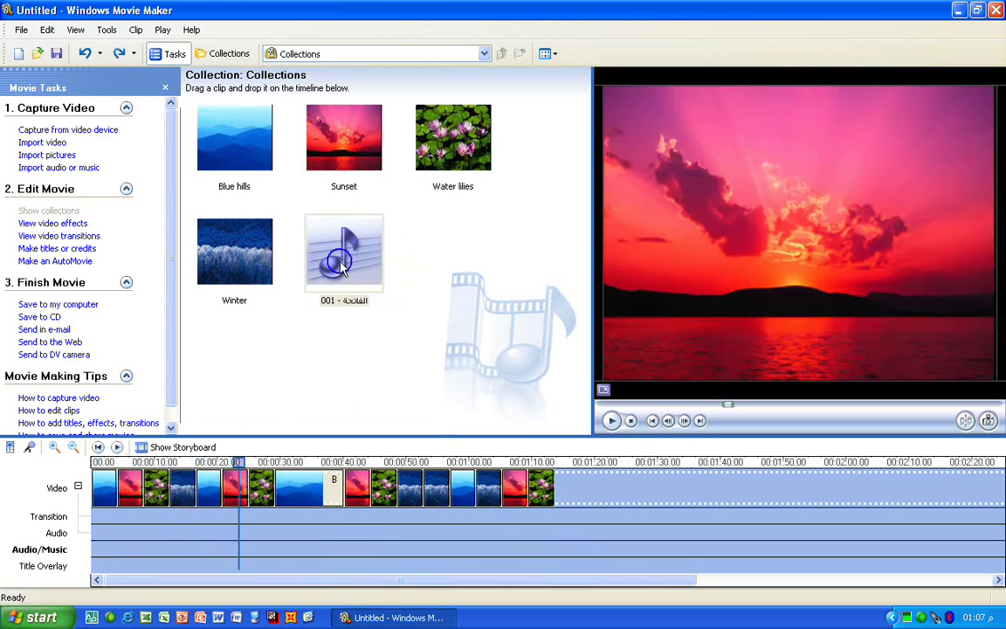
pyautogui.rightClick(343, 267)
pyautogui.click(354, 272)
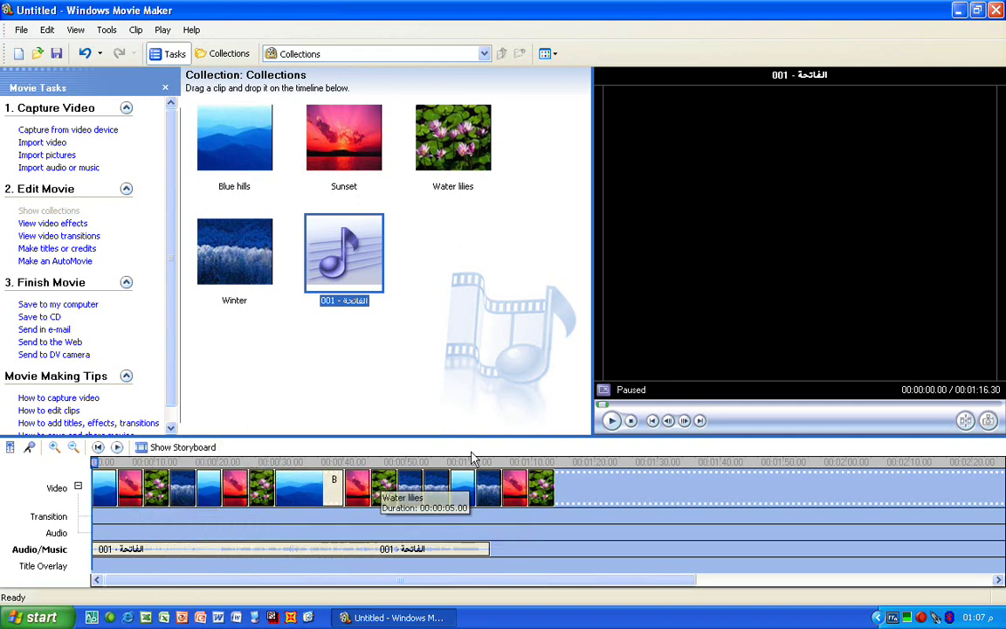
# Step: Open the audio import file list to view the available files, and close it without importing
pyautogui.click(63, 166)
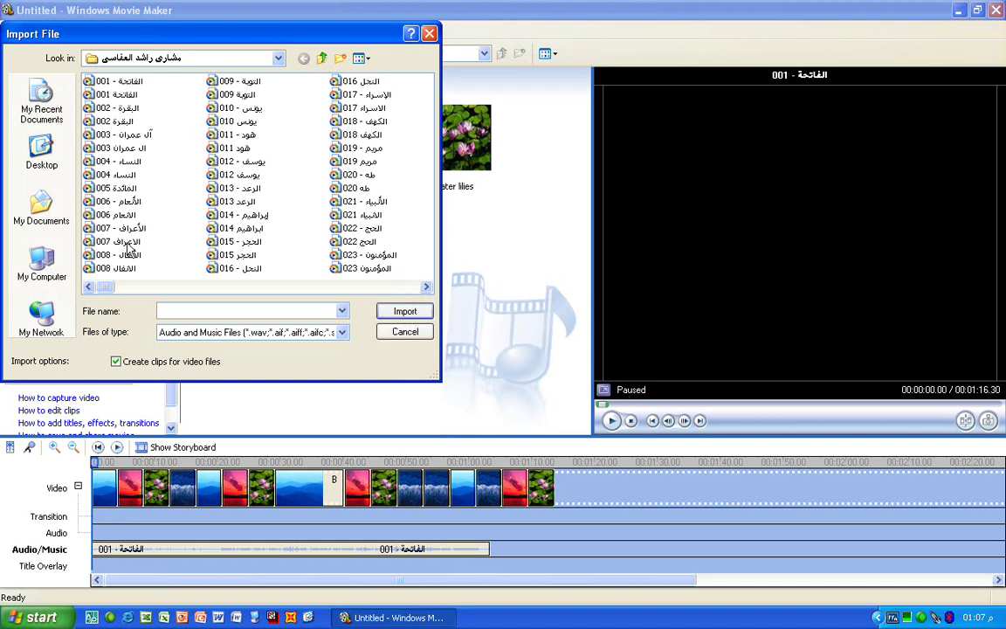
pyautogui.click(422, 331)
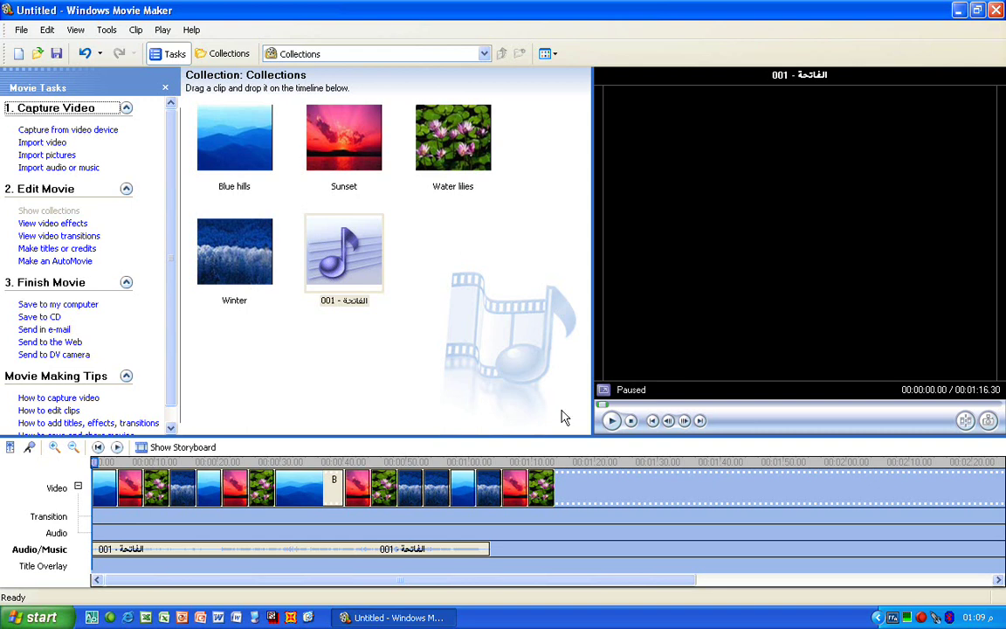
# Step: Preview the audio clip, look at the project as a storyboard, and play the whole movie from the timeline
pyautogui.click(612, 421)
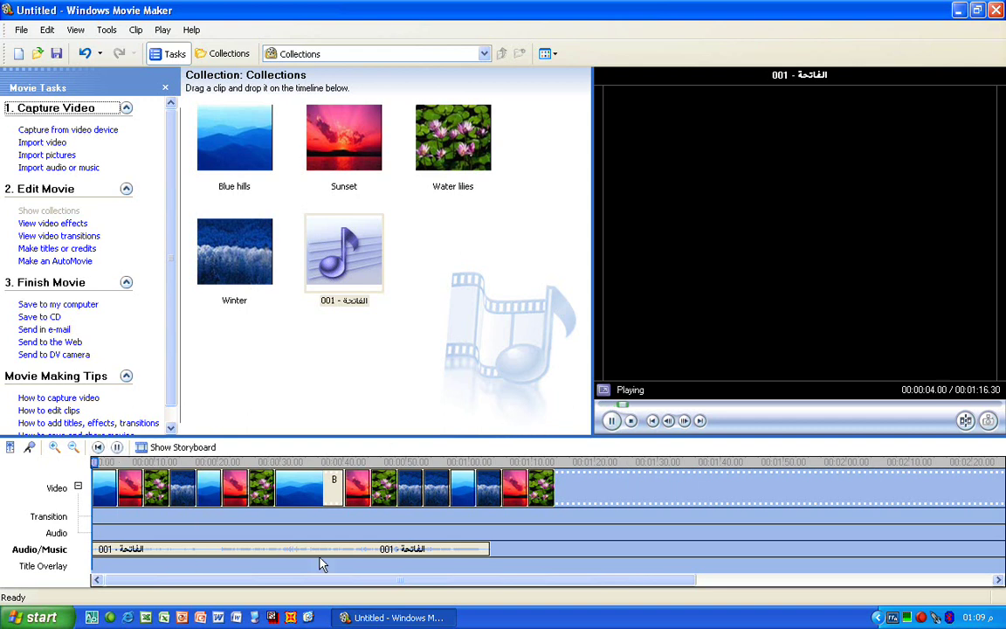
pyautogui.moveTo(197, 494); pyautogui.dragTo(161, 450)
pyautogui.click(162, 448)
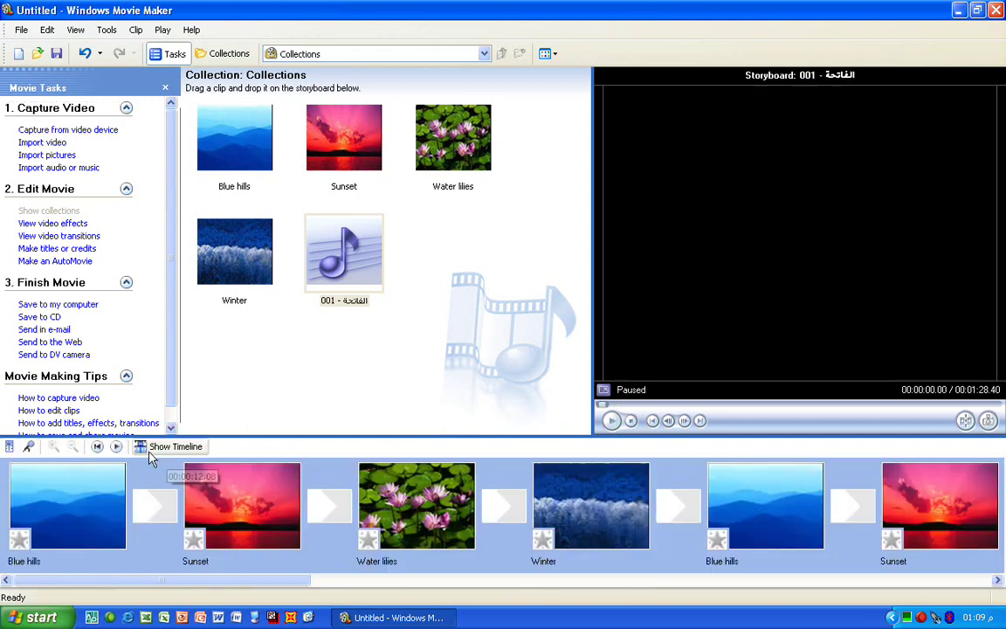
pyautogui.click(141, 446)
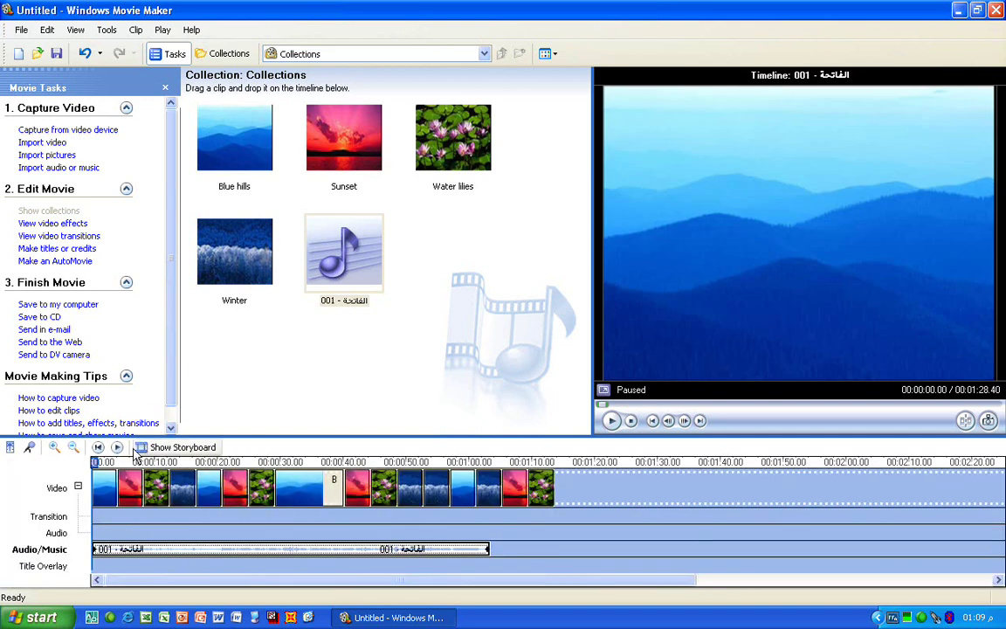
pyautogui.click(118, 449)
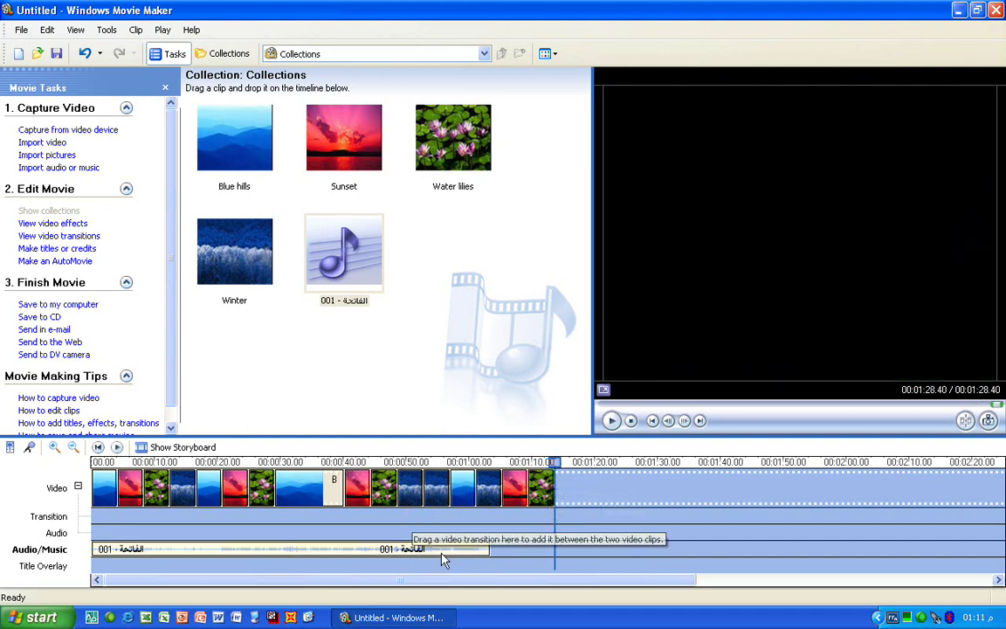
# Step: Try to stretch the end of the audio clip on the Audio/Music track to the end of the last picture
pyautogui.click(444, 556)
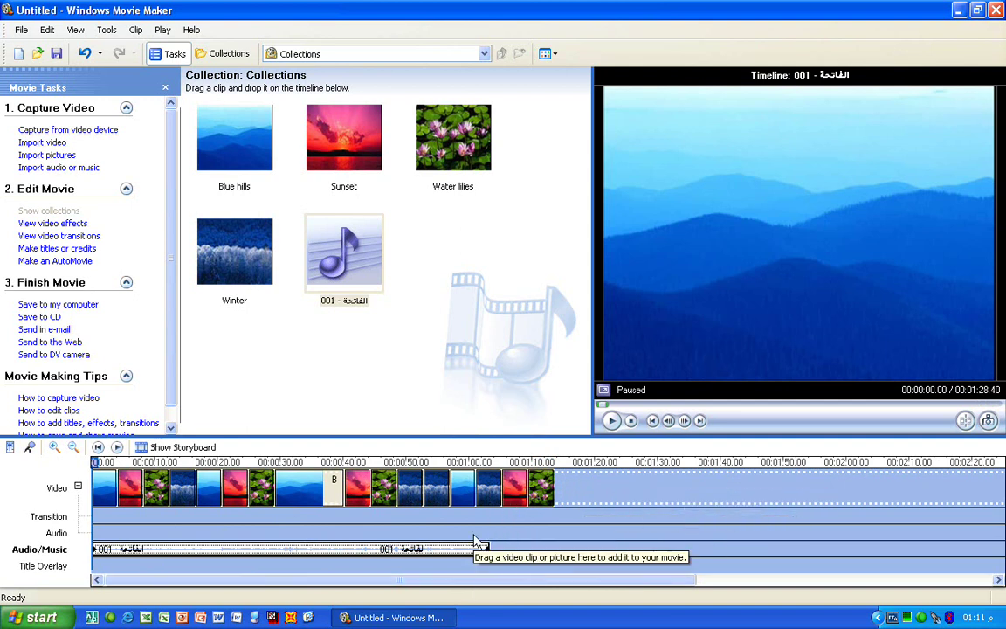
pyautogui.moveTo(486, 549); pyautogui.dragTo(573, 548)
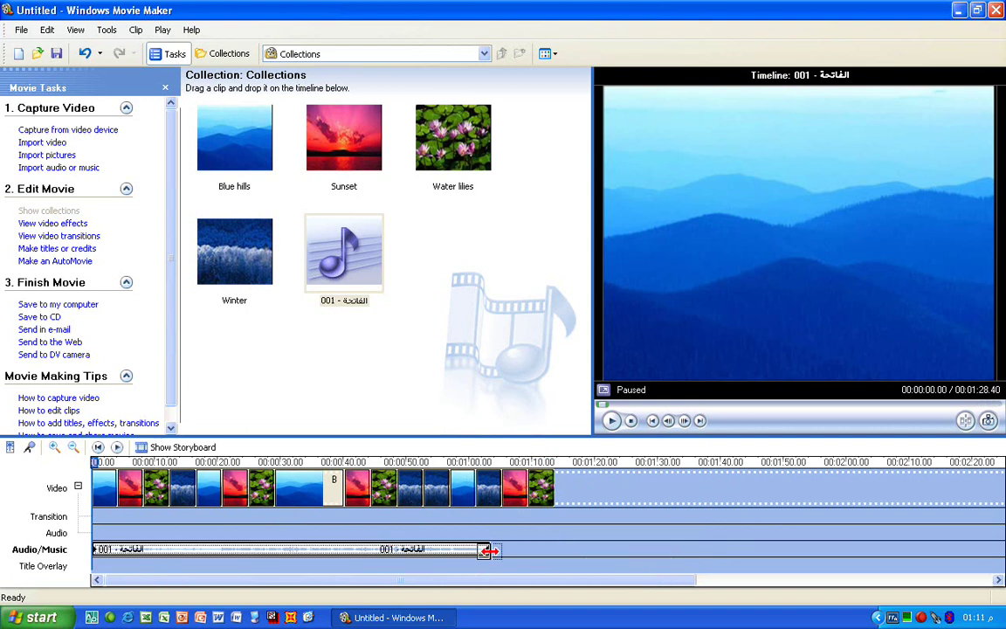
pyautogui.moveTo(488, 550); pyautogui.dragTo(556, 555)
# Step: Slide the audio clip to about 7.8 seconds, move it past the last picture, and return it to the timeline's start
pyautogui.moveTo(375, 550); pyautogui.dragTo(407, 555)
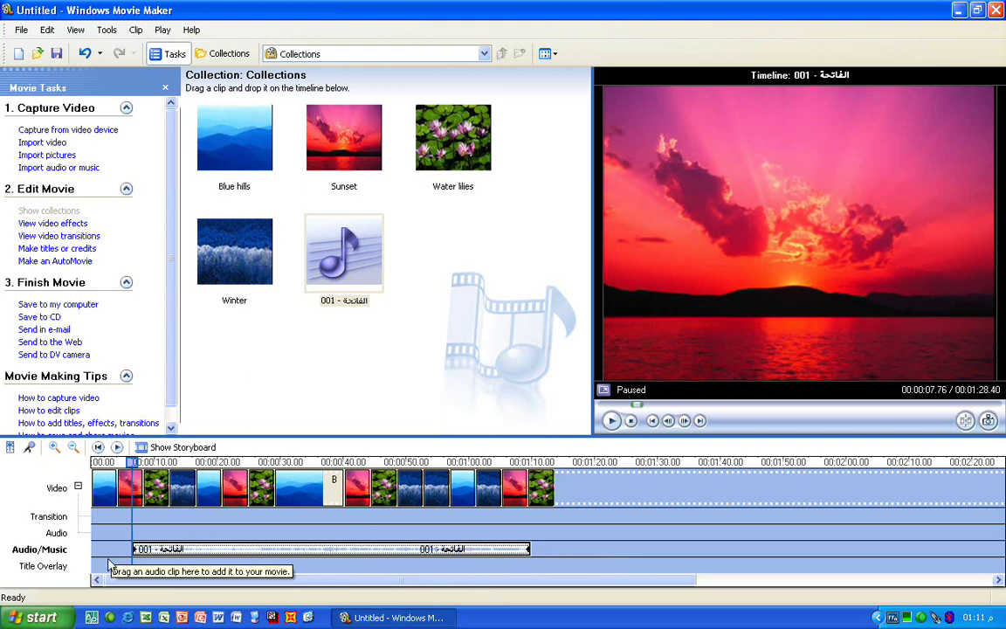
pyautogui.moveTo(175, 553); pyautogui.dragTo(557, 546)
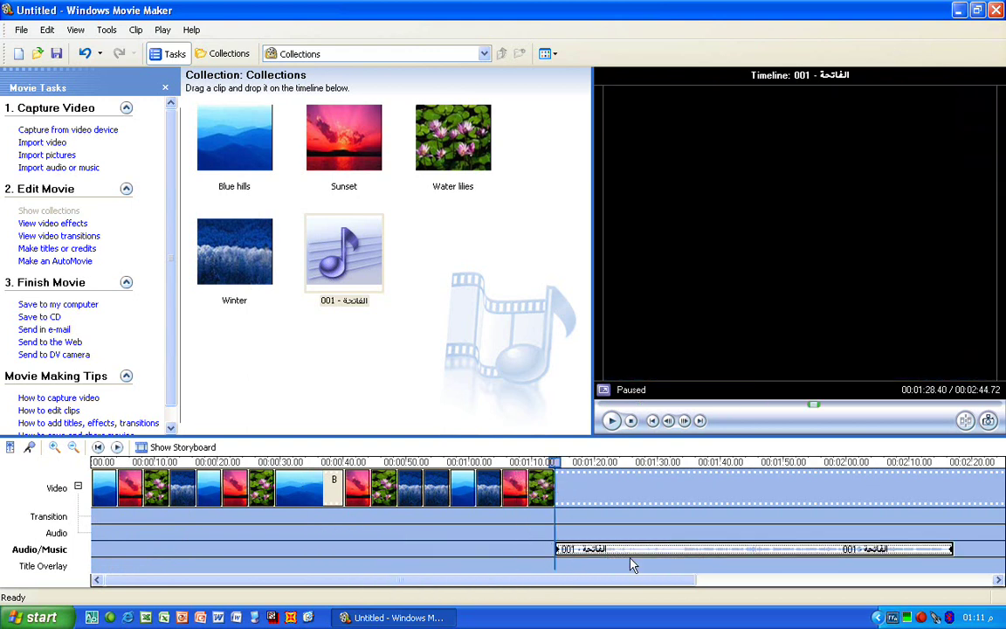
pyautogui.moveTo(624, 551); pyautogui.dragTo(33, 536)
# Step: Move the second Sunset clip so it follows the lengthened Blue hills clip on the video track
pyautogui.click(305, 511)
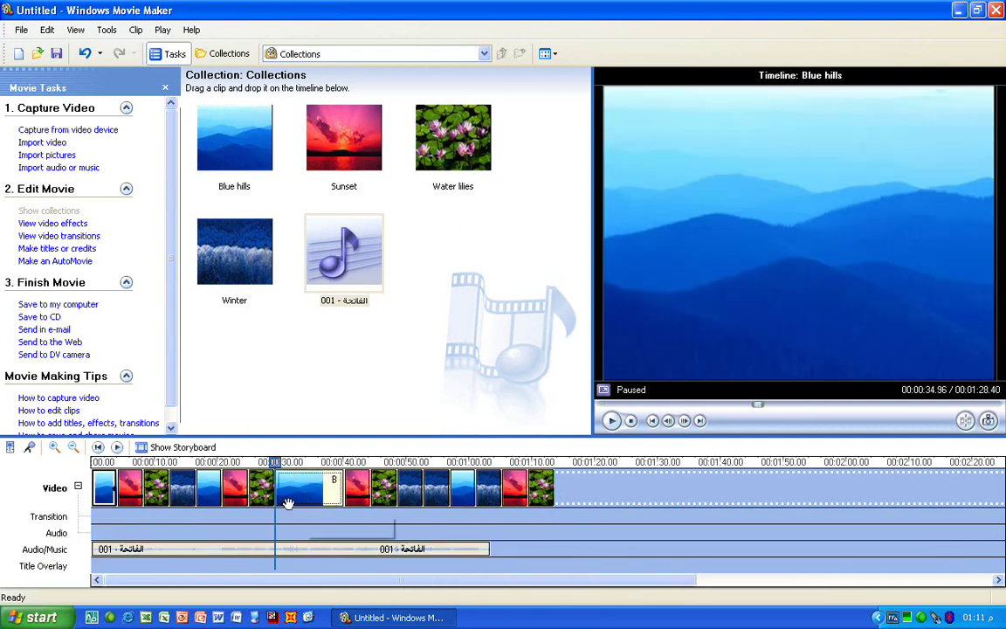
pyautogui.click(247, 500)
pyautogui.moveTo(247, 500); pyautogui.dragTo(330, 476)
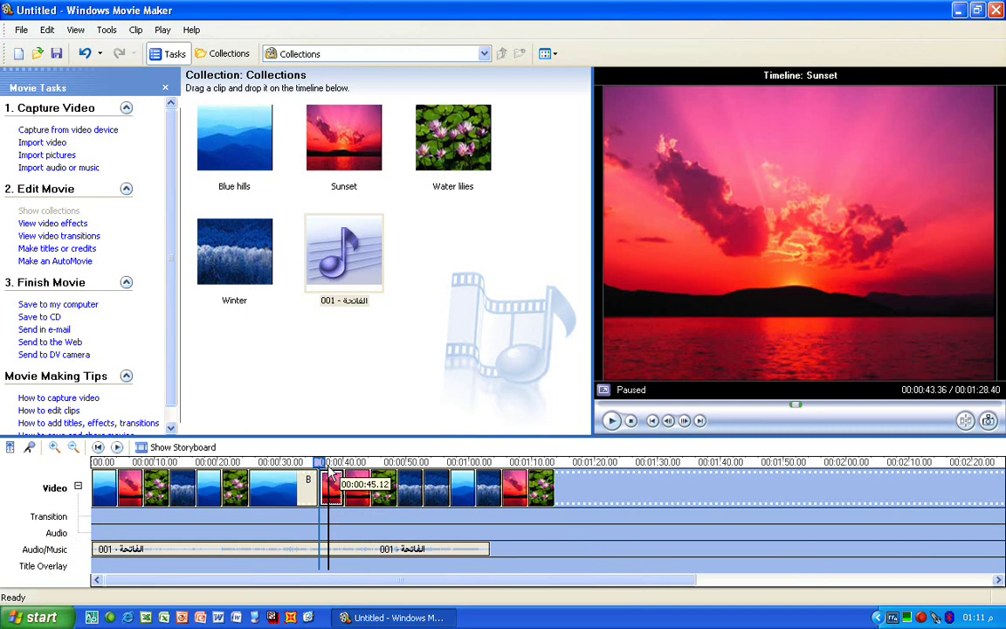
# Step: Review the AutoMovie editing styles, selecting Music Video, Old Movie and Sports Highlights in turn, and leave without applying any
pyautogui.moveTo(330, 476); pyautogui.dragTo(330, 476)
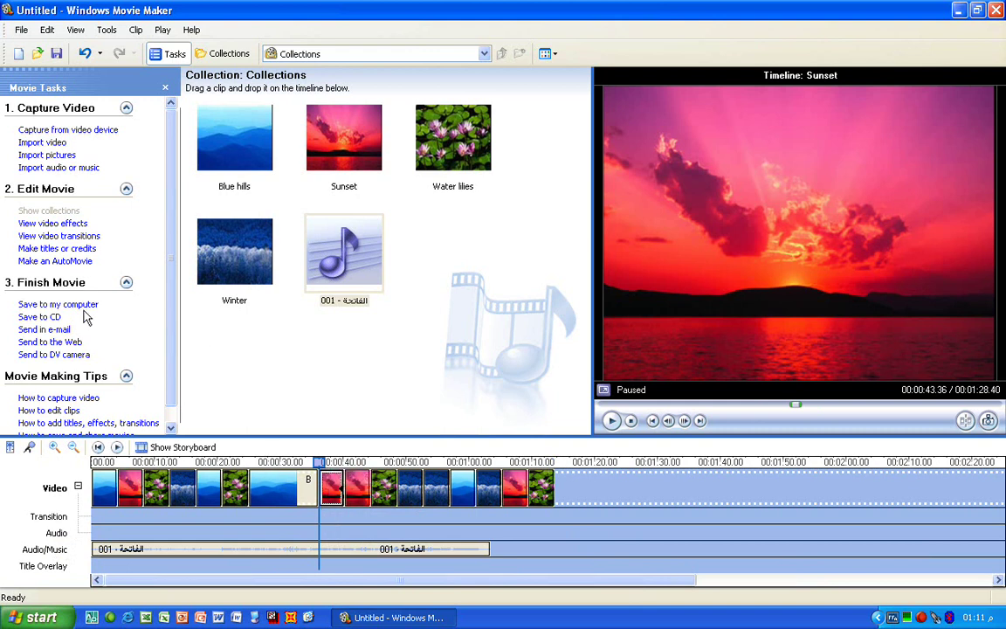
pyautogui.click(364, 332)
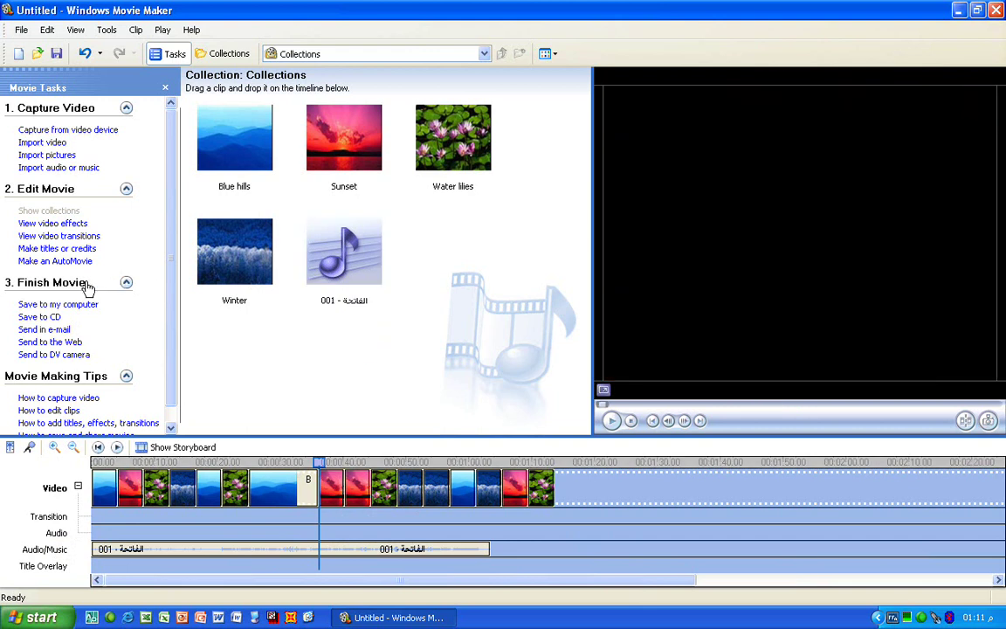
pyautogui.click(55, 261)
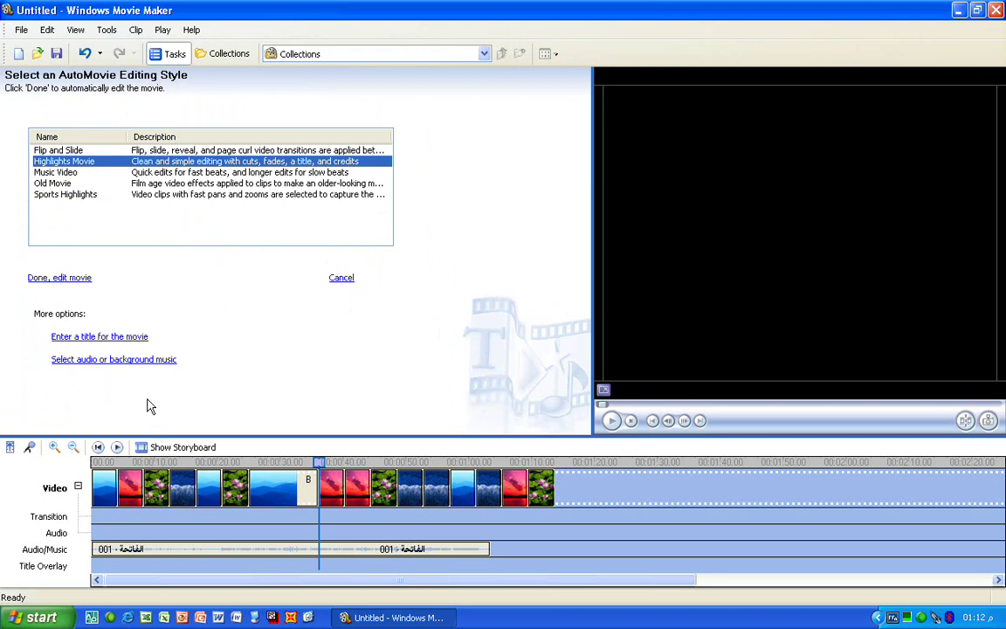
pyautogui.click(343, 277)
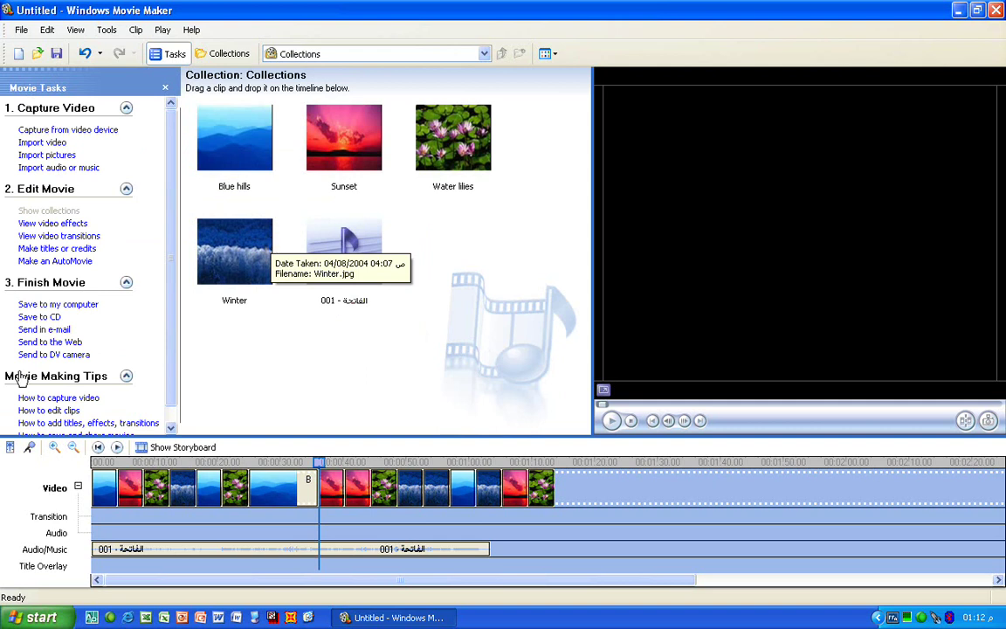
pyautogui.click(59, 260)
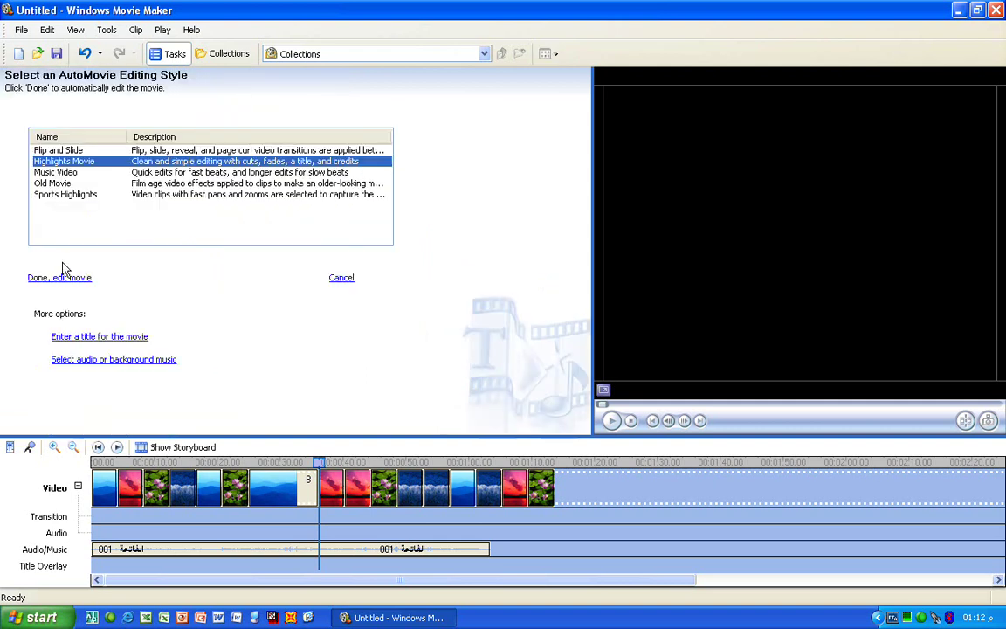
pyautogui.click(85, 173)
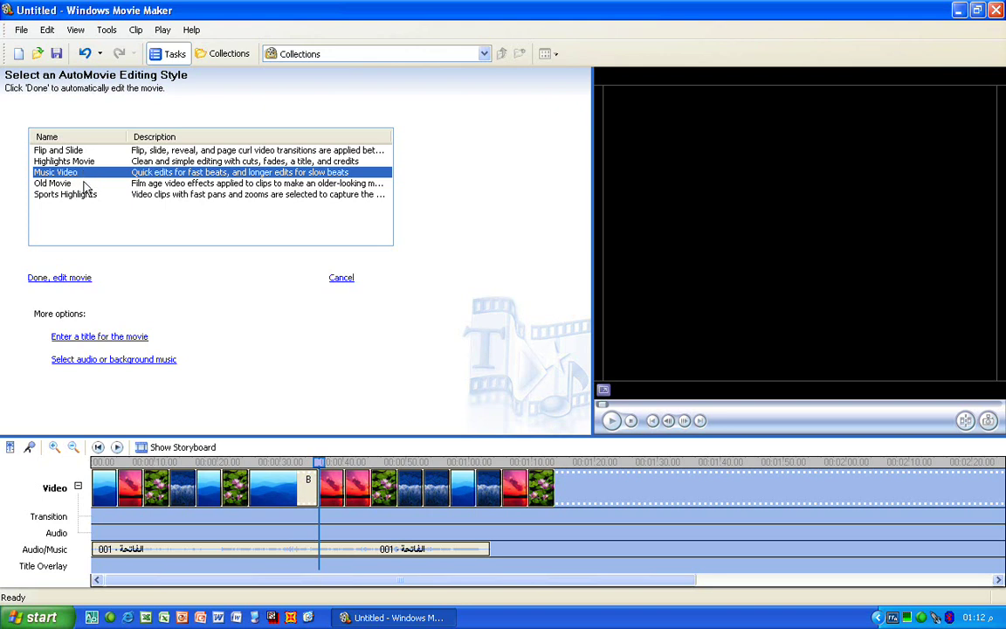
pyautogui.click(85, 184)
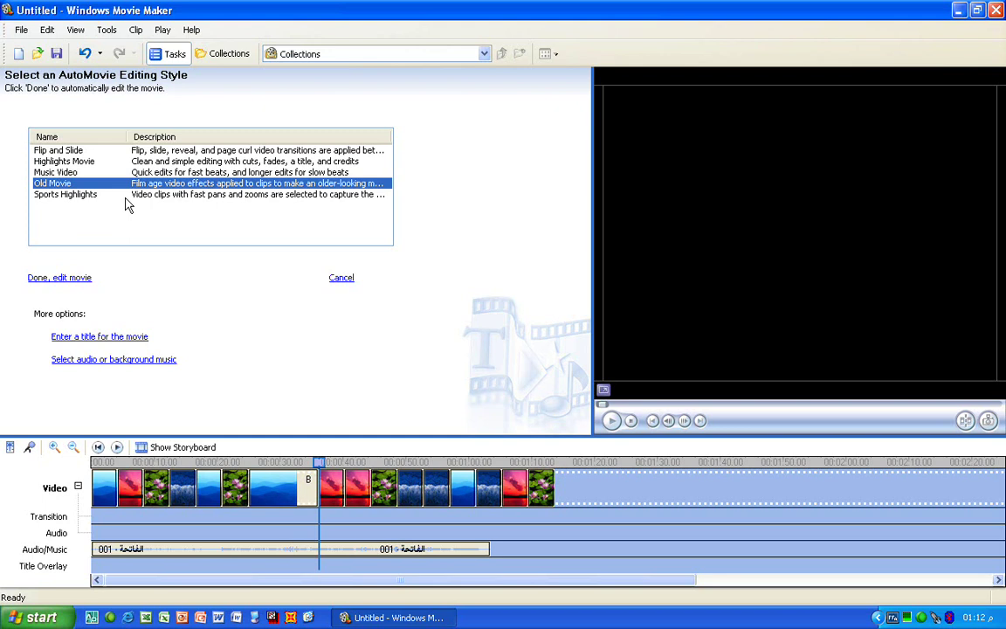
pyautogui.click(123, 199)
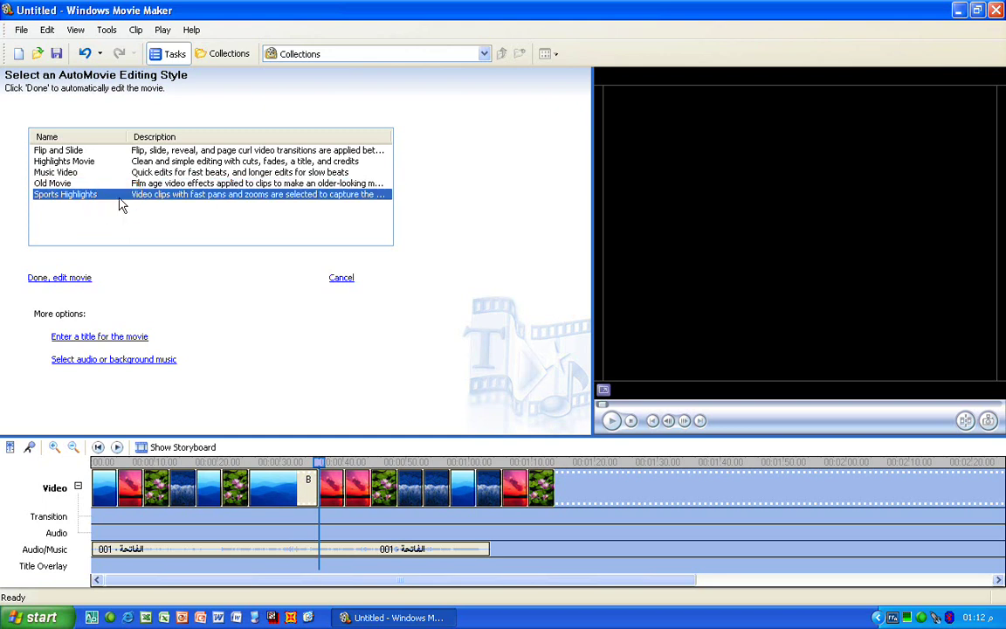
pyautogui.click(339, 278)
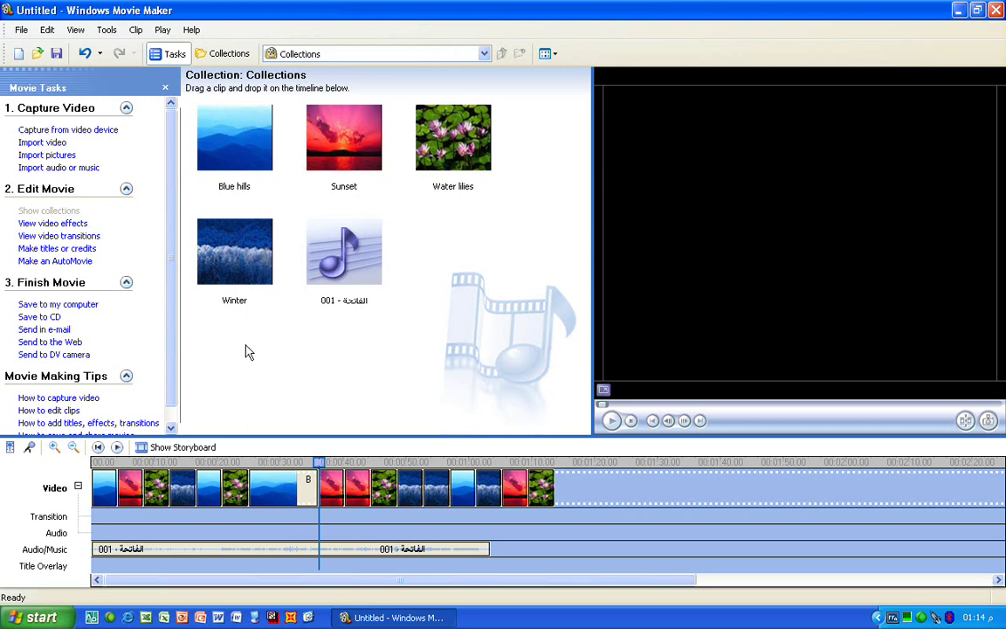
# Step: Delete all the pictures and the audio clip from the collection, and clear the whole timeline
pyautogui.moveTo(228, 332); pyautogui.dragTo(568, 85)
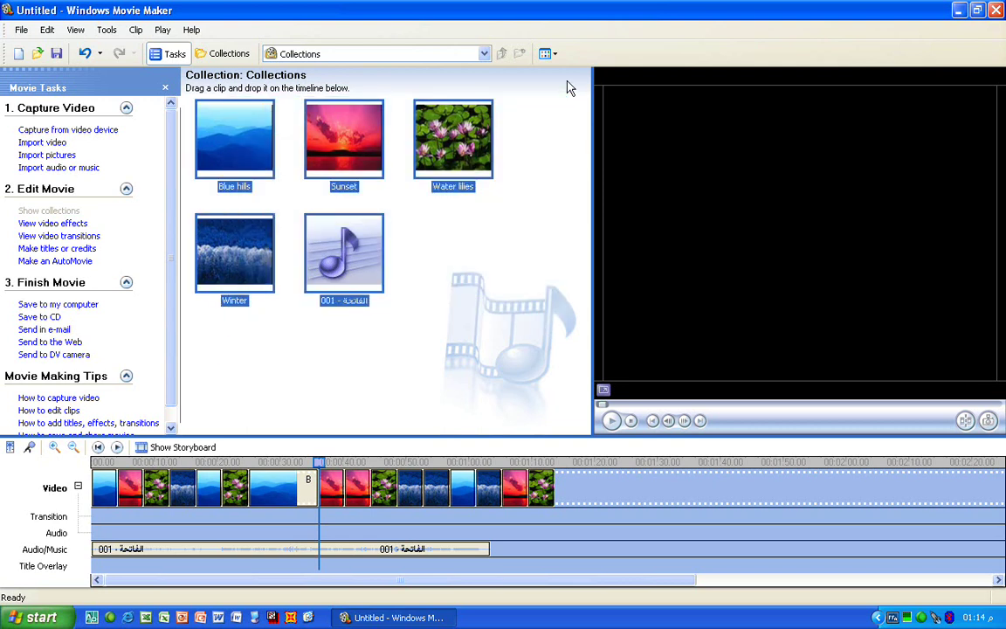
pyautogui.press('Delete')
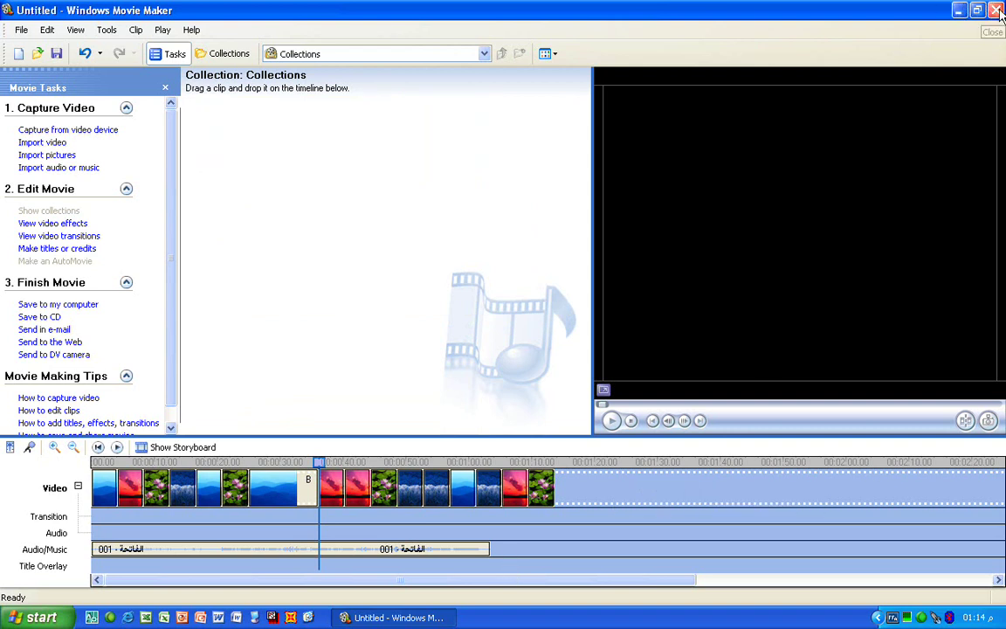
pyautogui.click(47, 30)
pyautogui.click(87, 236)
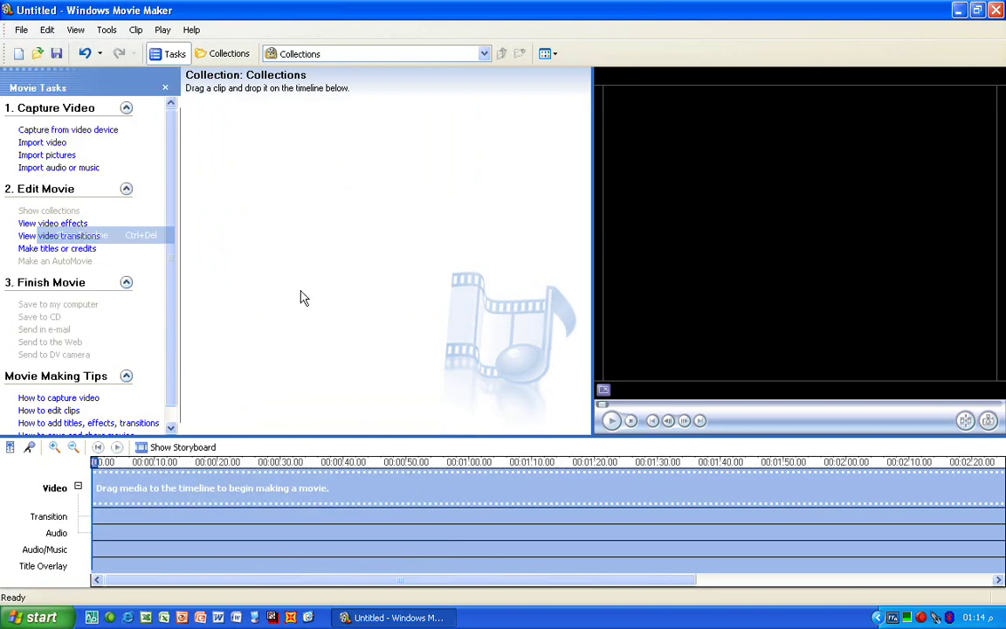
# Step: Close Windows Movie Maker without saving the changes to the Untitled project
pyautogui.click(996, 11)
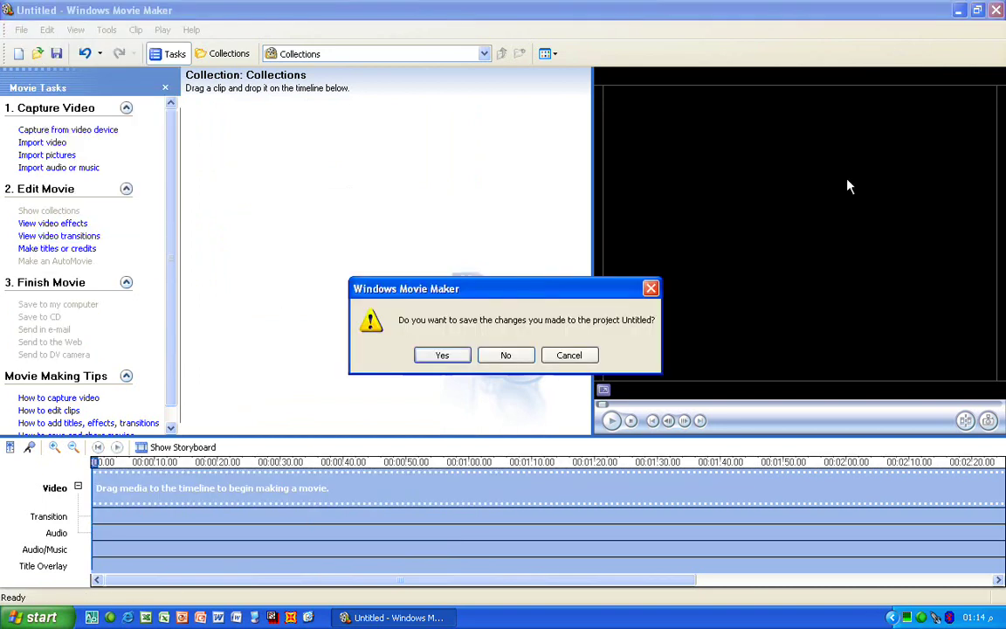
pyautogui.click(509, 356)
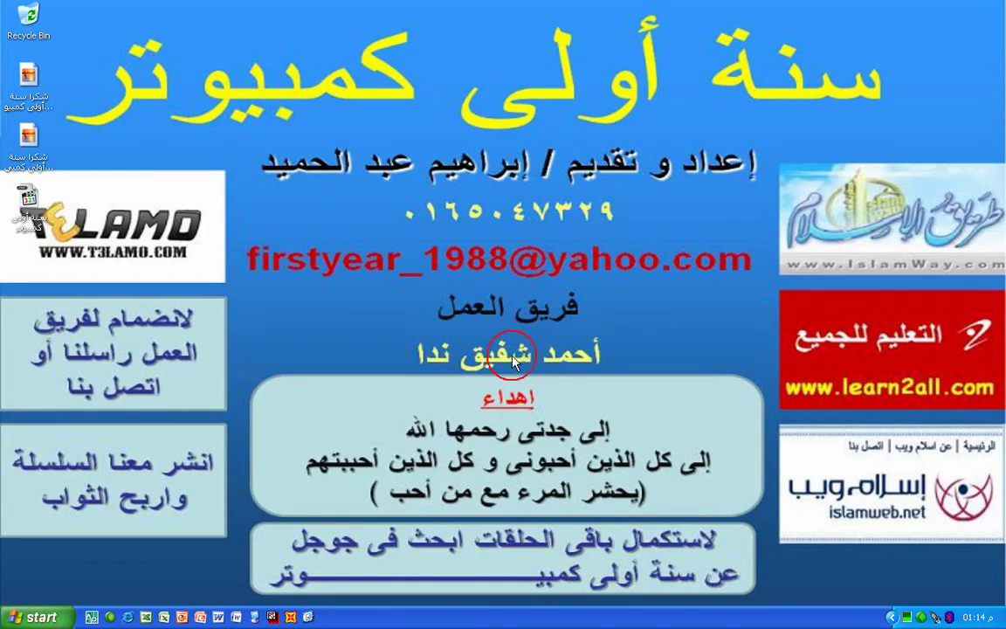